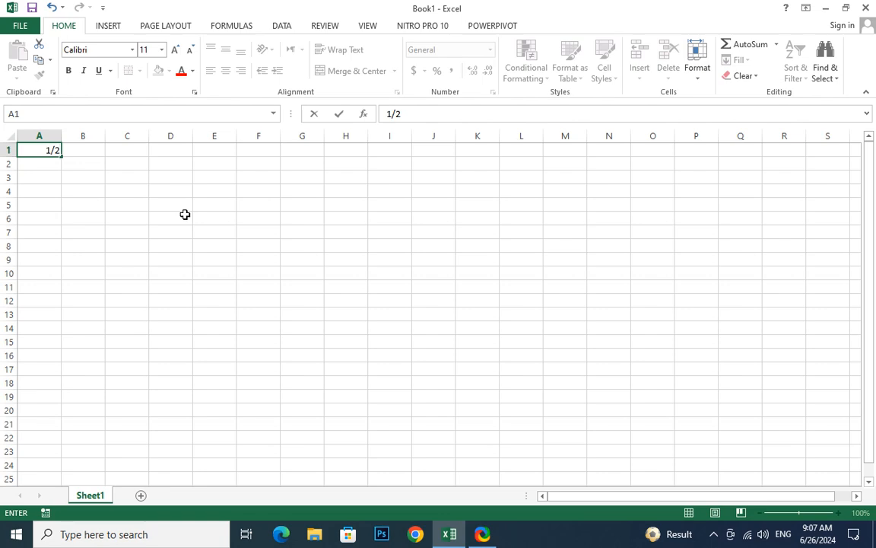
# - Enter 1/2 in A1 and widen column A to fit the date
pyautogui.press('Return')
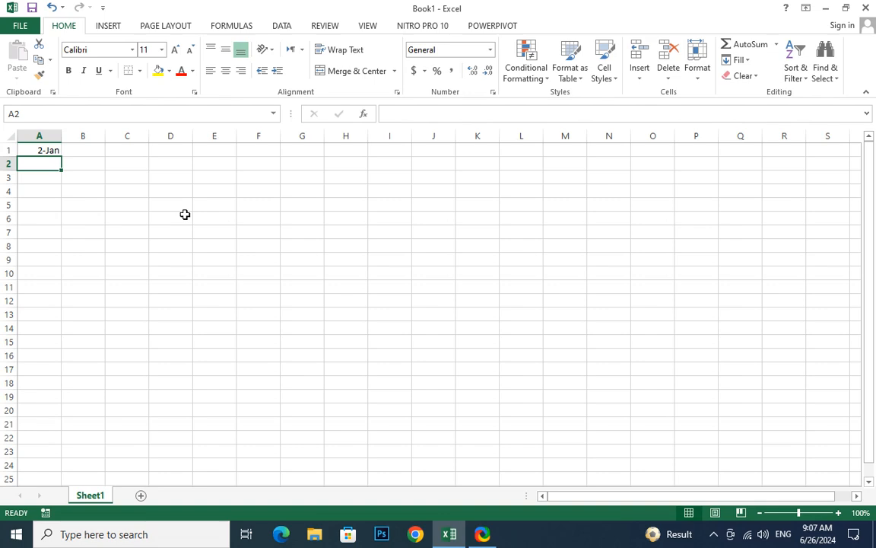
pyautogui.moveTo(61, 136); pyautogui.dragTo(139, 144)
pyautogui.click(74, 150)
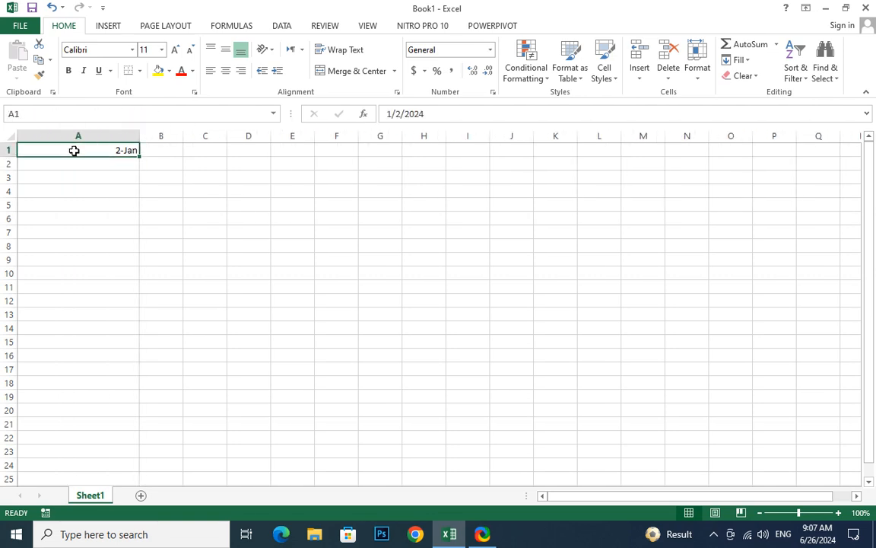
pyautogui.click(86, 167)
pyautogui.click(96, 150)
# - Format A1 as Short Date, then as Long Date: Tuesday, January 2, 2024
pyautogui.click(491, 50)
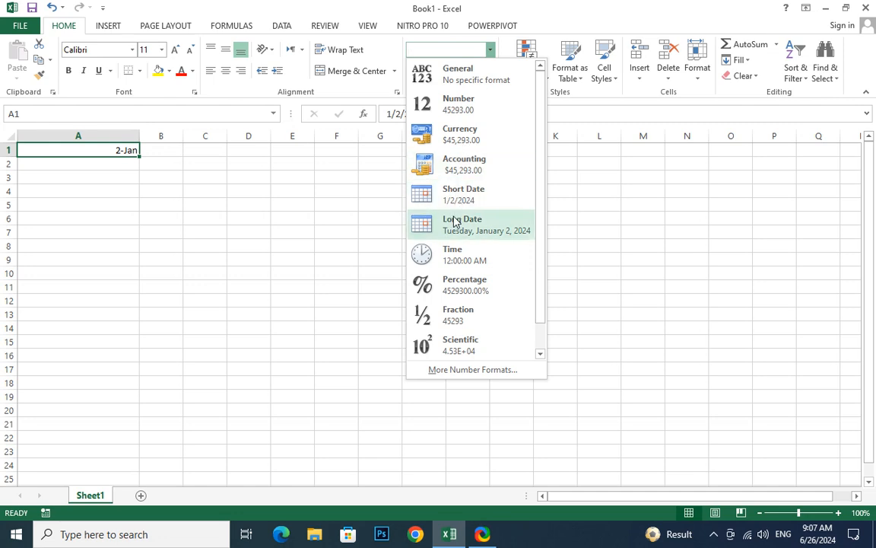
pyautogui.click(472, 201)
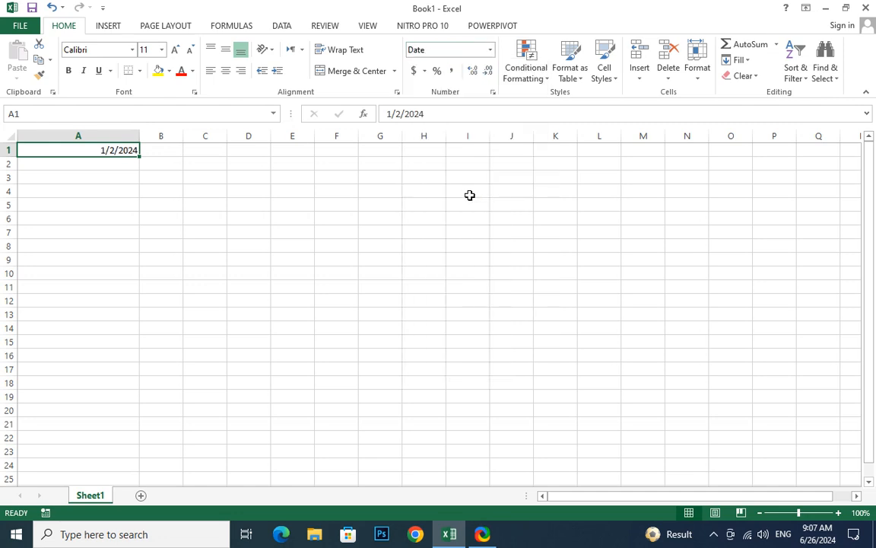
pyautogui.click(490, 51)
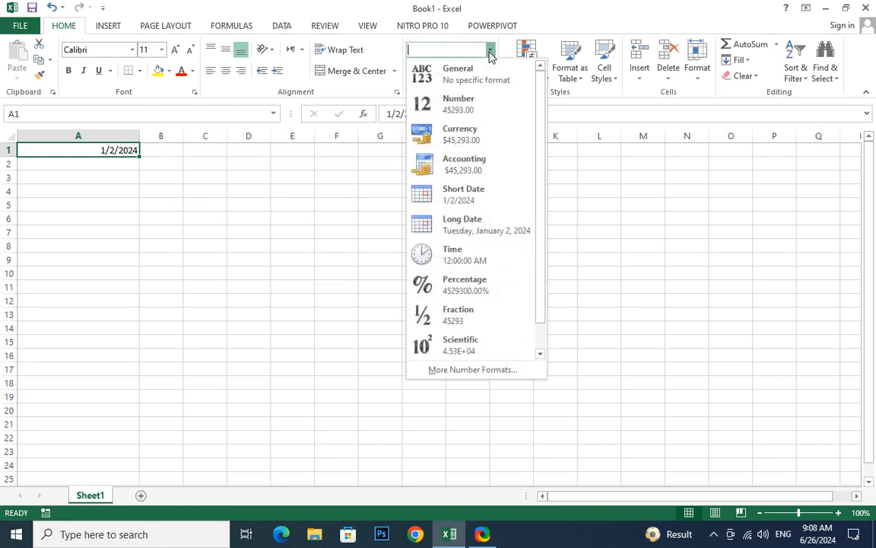
pyautogui.click(453, 232)
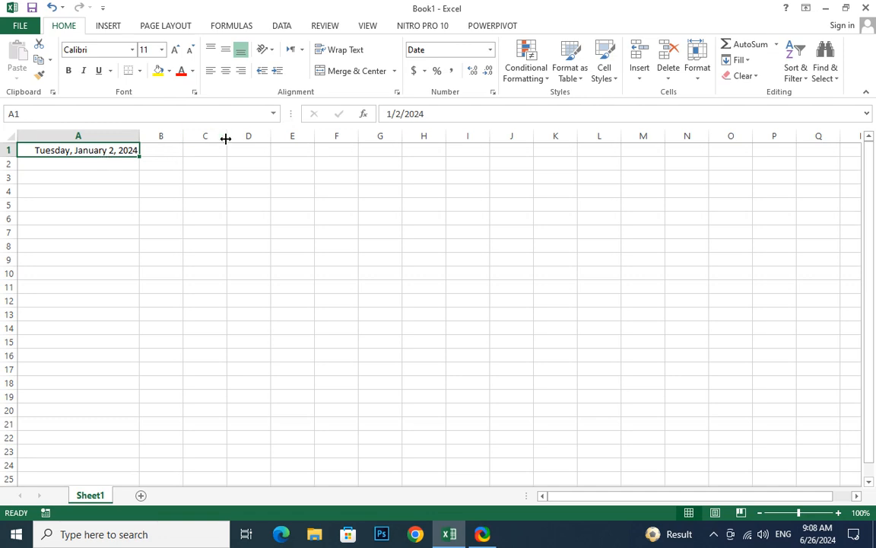
# - Enter 5/12 in B1 and 15/15 in B2
pyautogui.click(164, 152)
pyautogui.write('5')
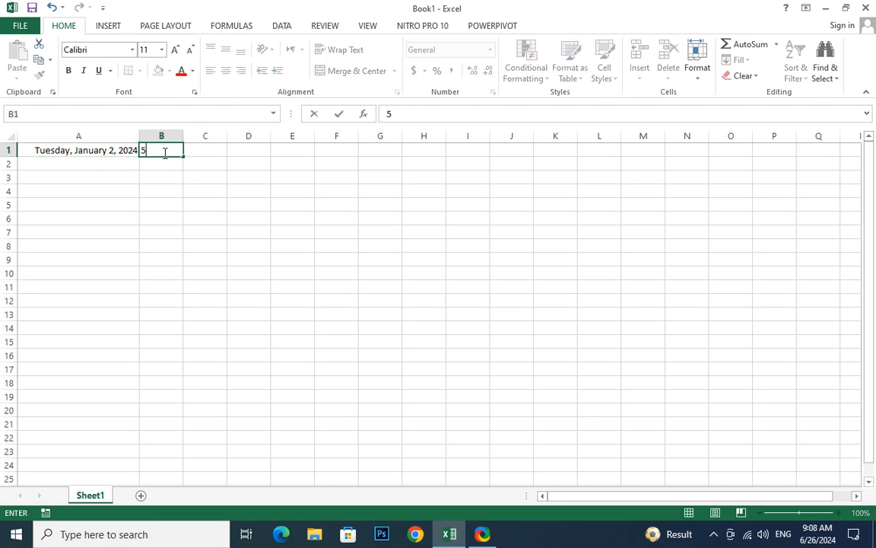
pyautogui.write('/12')
pyautogui.press('Return')
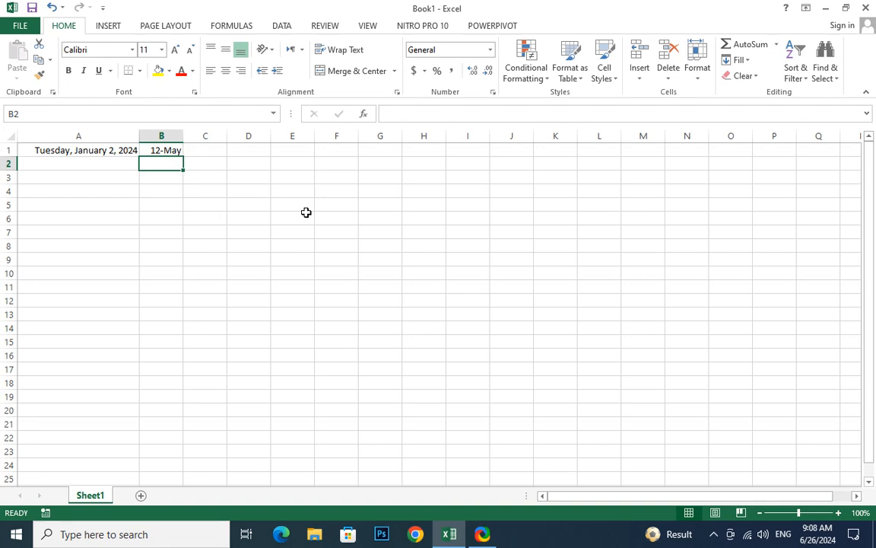
pyautogui.write('15/15')
pyautogui.press('Return')
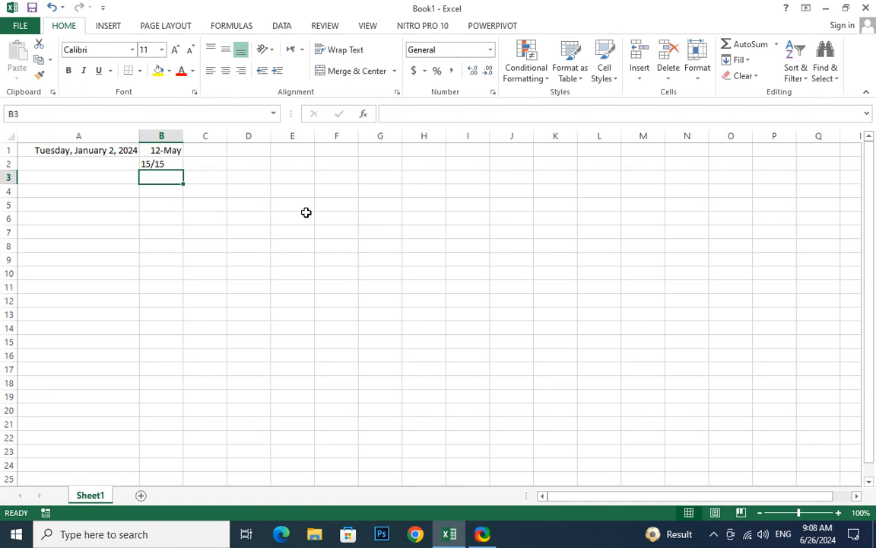
pyautogui.click(163, 164)
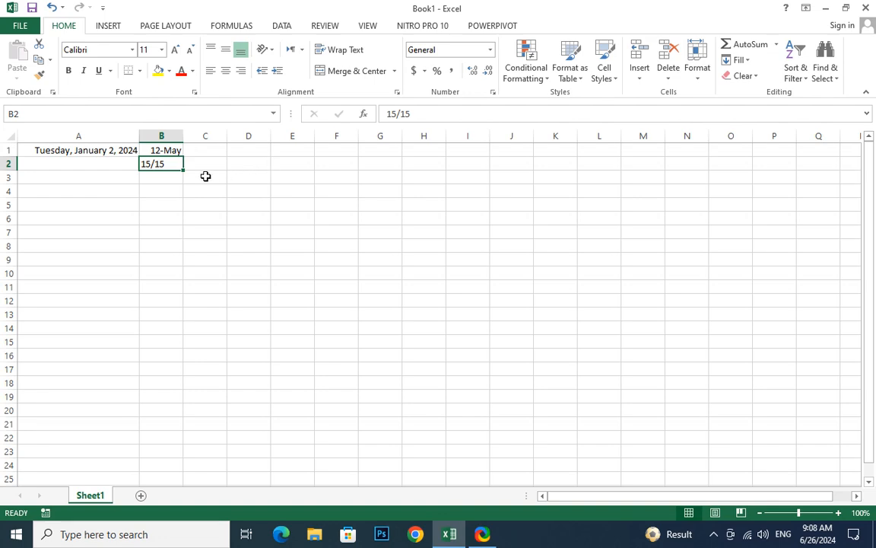
pyautogui.click(180, 177)
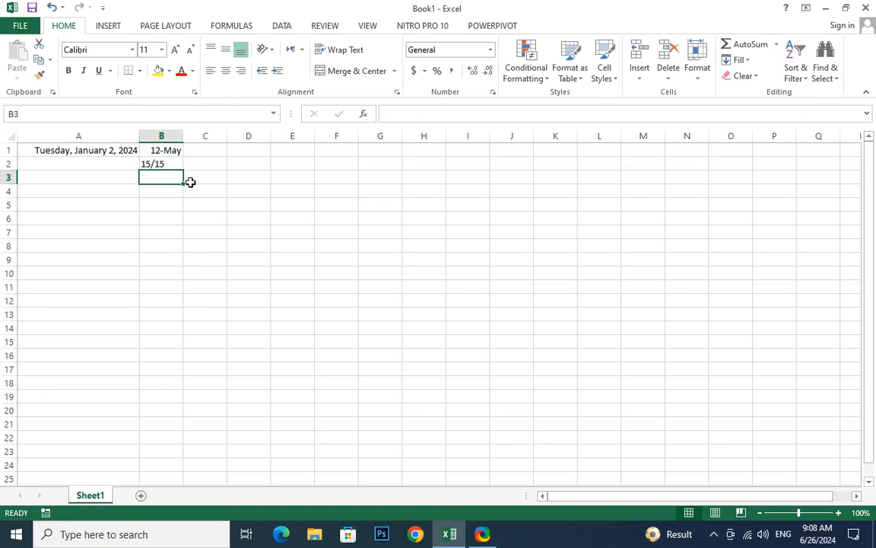
# - Fill C1:C4 with 5, 23, 44 and 55
pyautogui.click(222, 150)
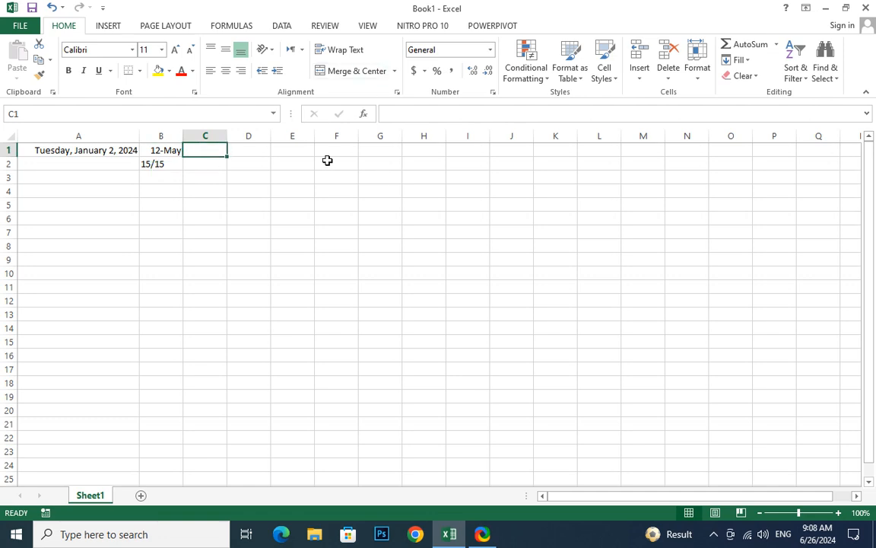
pyautogui.write('5')
pyautogui.press('Return')
pyautogui.write('23')
pyautogui.press('Return')
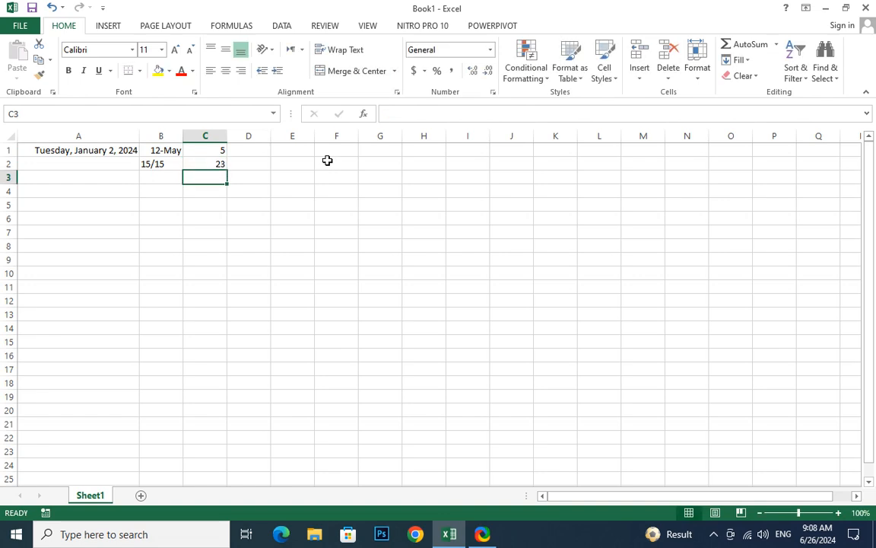
pyautogui.write('44')
pyautogui.press('Return')
pyautogui.write('55')
pyautogui.press('Return')
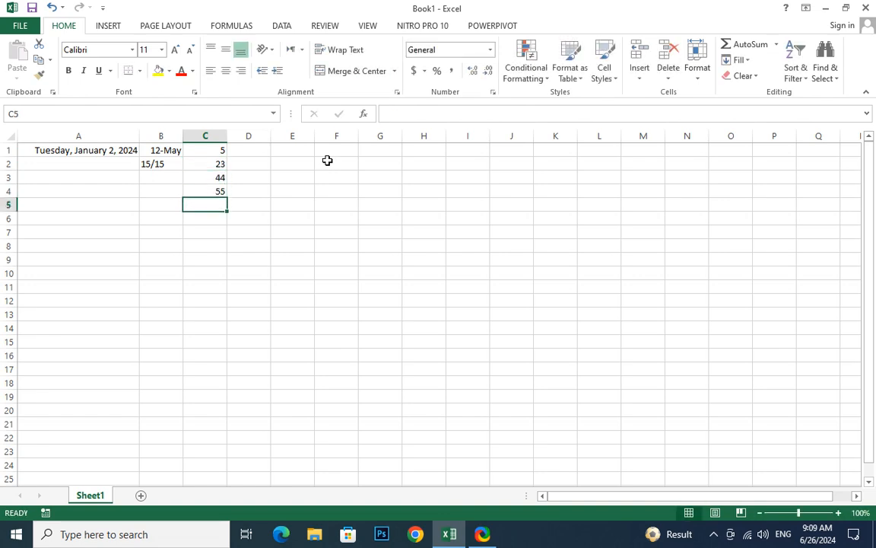
# - Format C1:C4 as Currency, then as € Euro accounting
pyautogui.moveTo(215, 149); pyautogui.dragTo(217, 190)
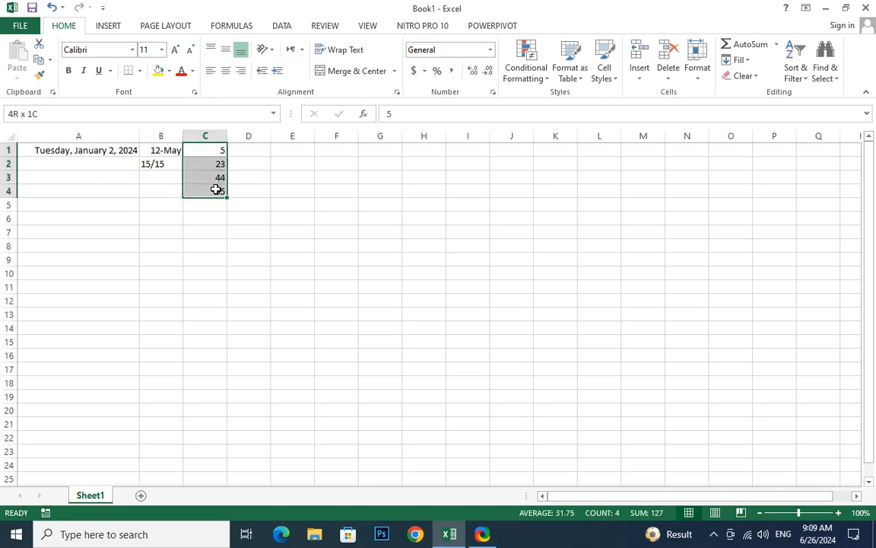
pyautogui.click(490, 50)
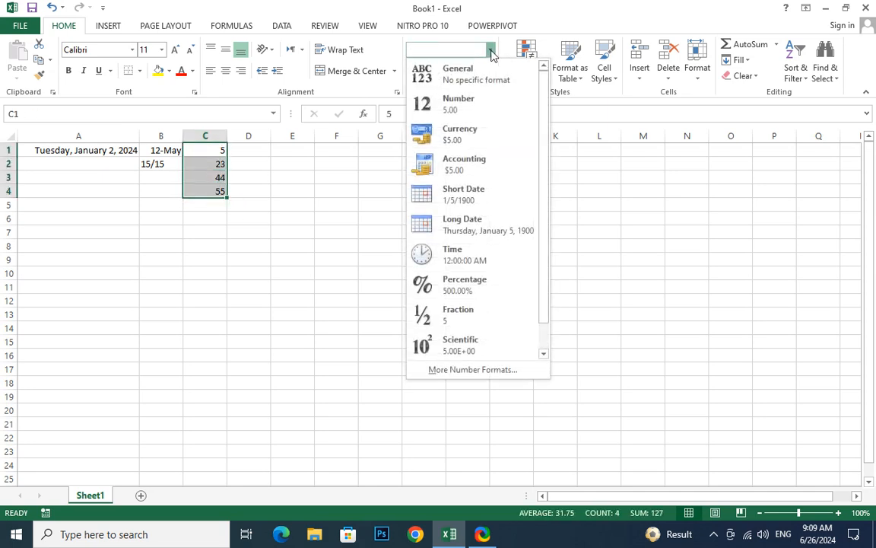
pyautogui.click(464, 142)
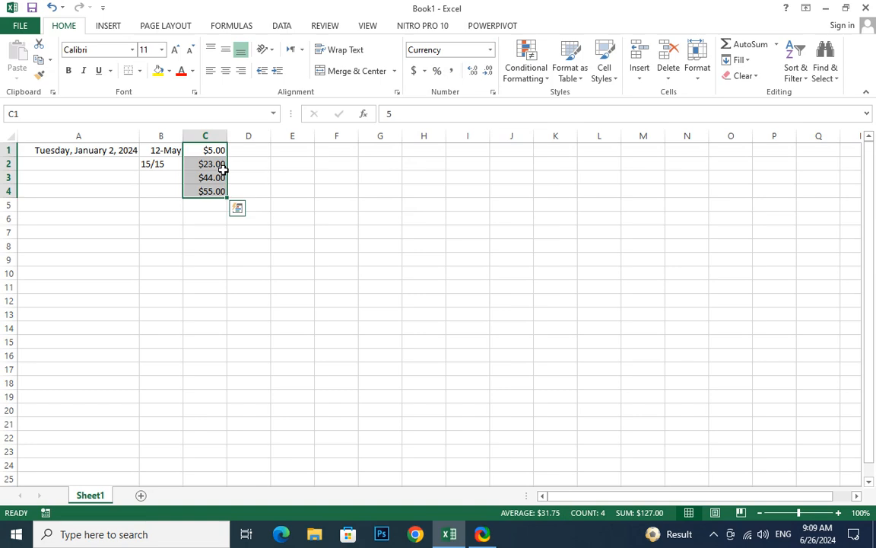
pyautogui.click(424, 72)
pyautogui.click(445, 121)
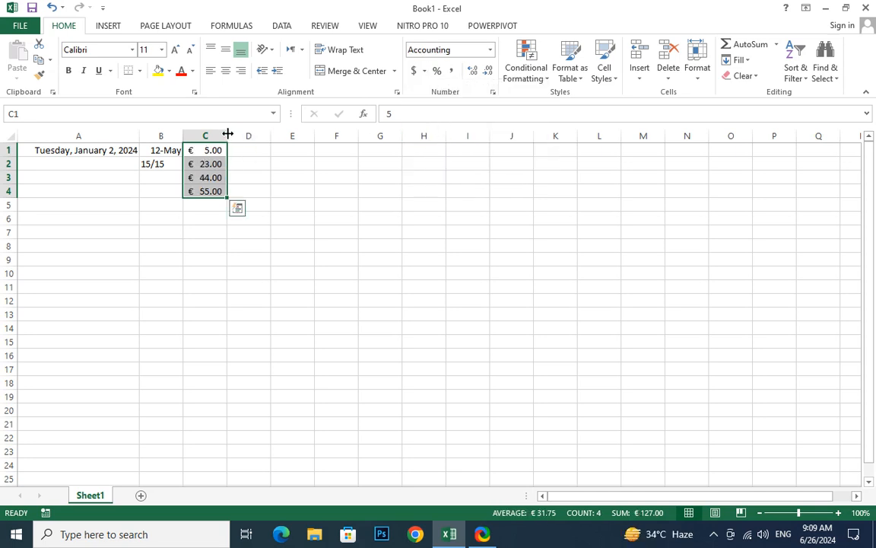
pyautogui.moveTo(227, 136); pyautogui.dragTo(302, 141)
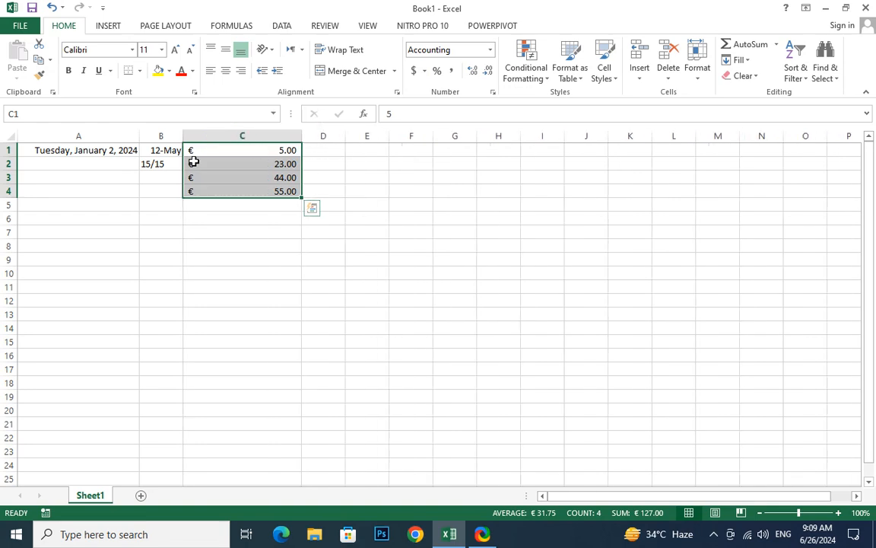
pyautogui.click(254, 189)
pyautogui.write('555555555555')
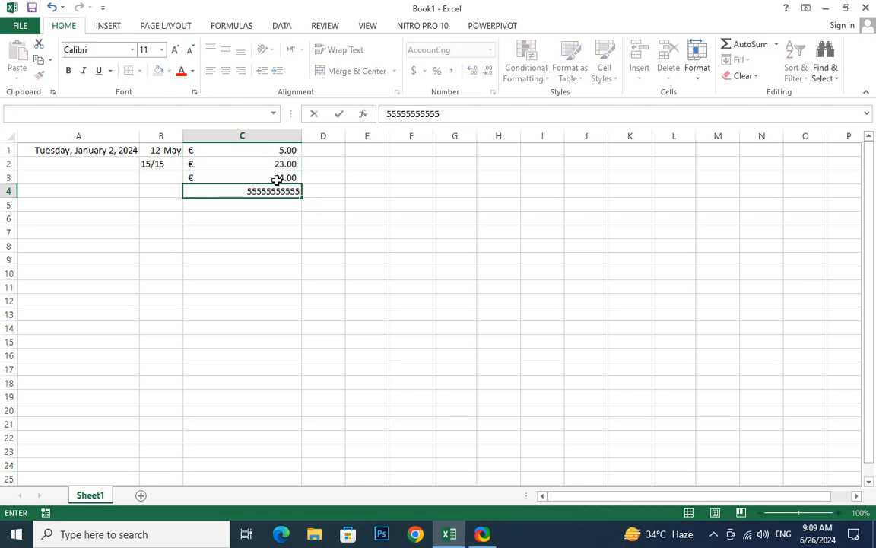
pyautogui.press('Return')
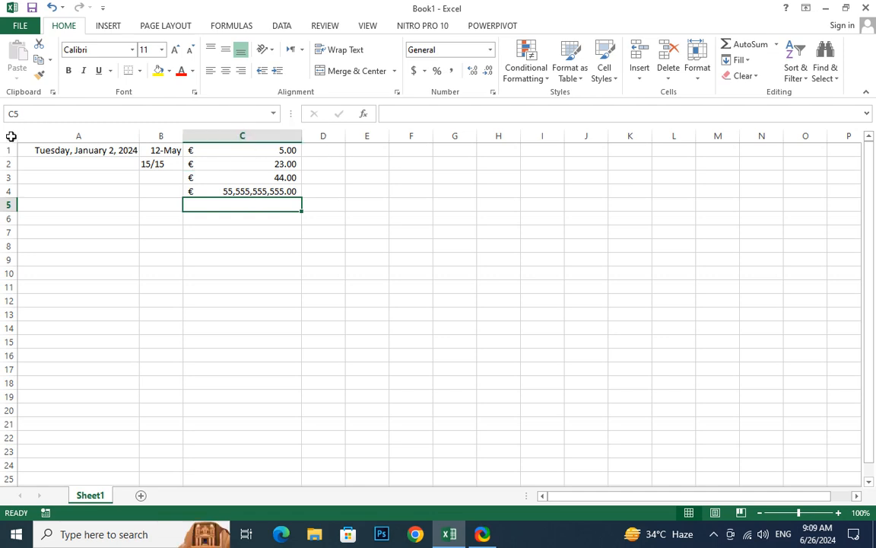
# - Widen column D, enter Sukkur in D1 and 445 in D2, and left-align 445
pyautogui.click(335, 150)
pyautogui.moveTo(346, 135); pyautogui.dragTo(624, 156)
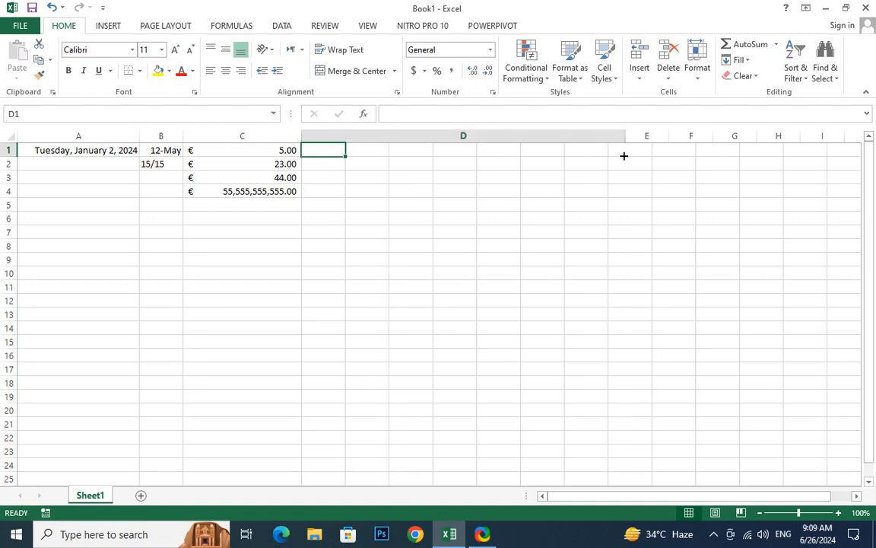
pyautogui.write('Sukku')
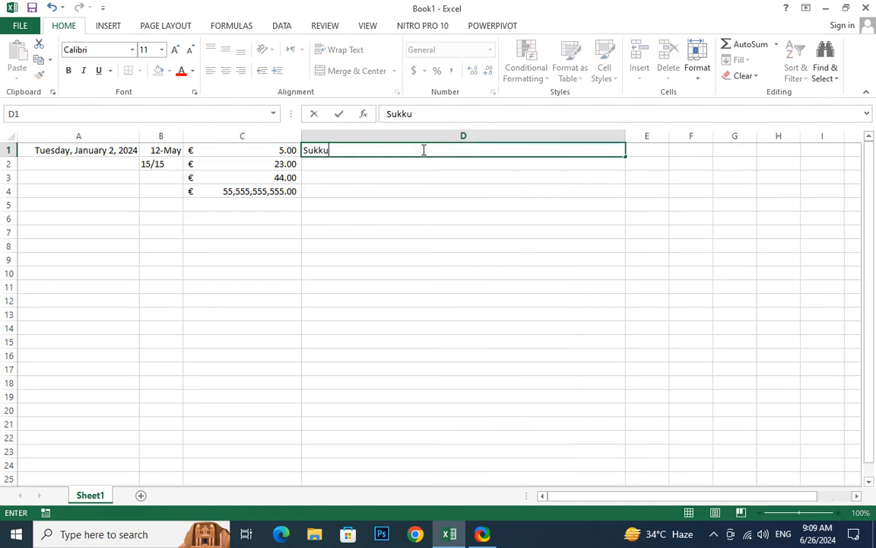
pyautogui.write('r')
pyautogui.press('Return')
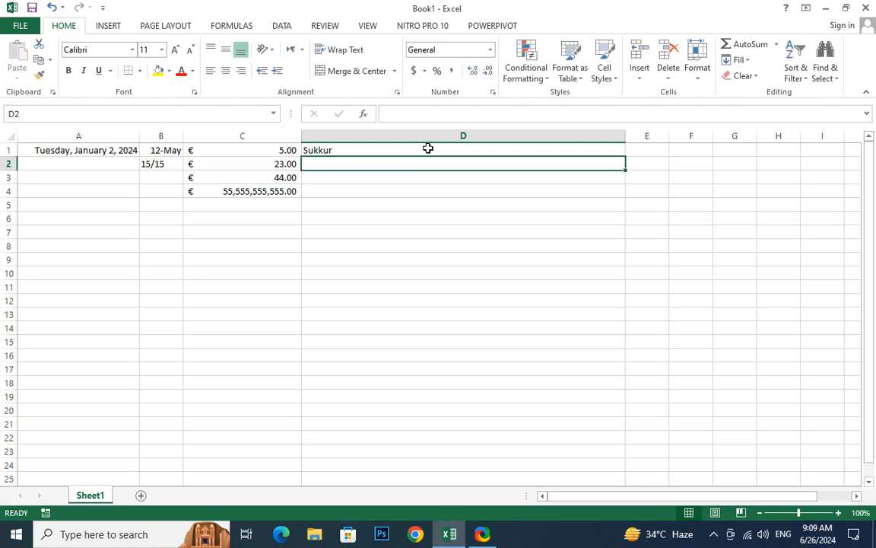
pyautogui.write('445')
pyautogui.press('Return')
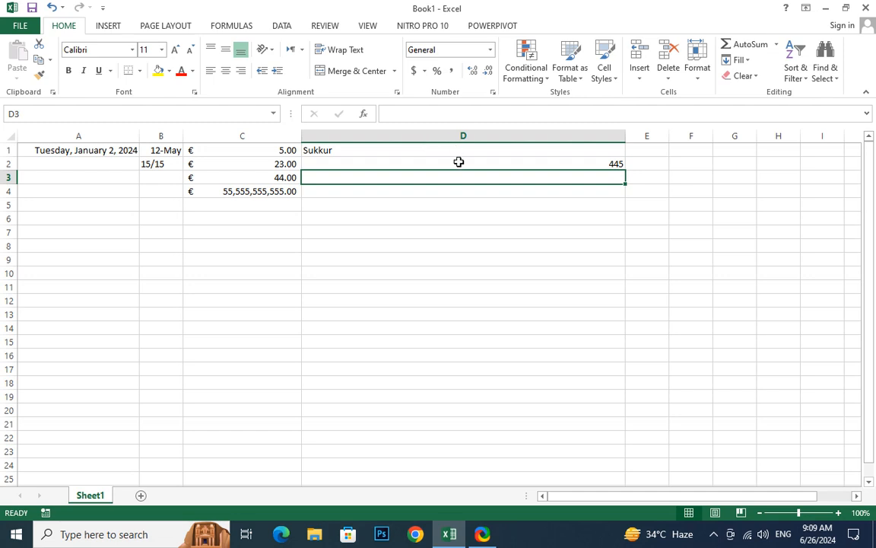
pyautogui.click(458, 162)
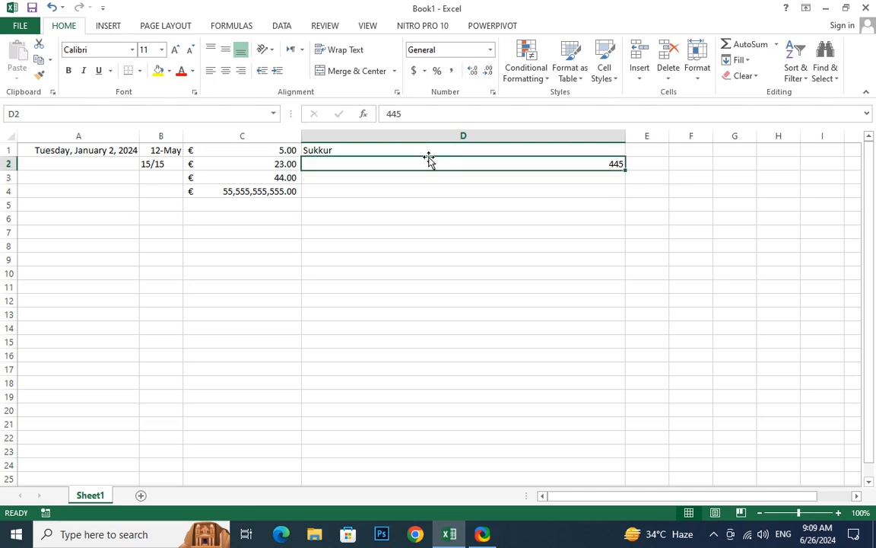
pyautogui.click(215, 76)
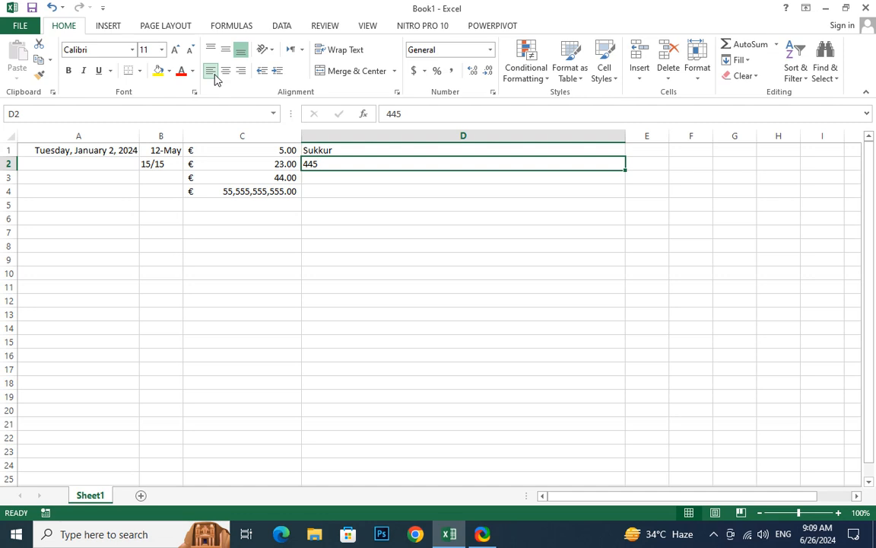
pyautogui.click(301, 51)
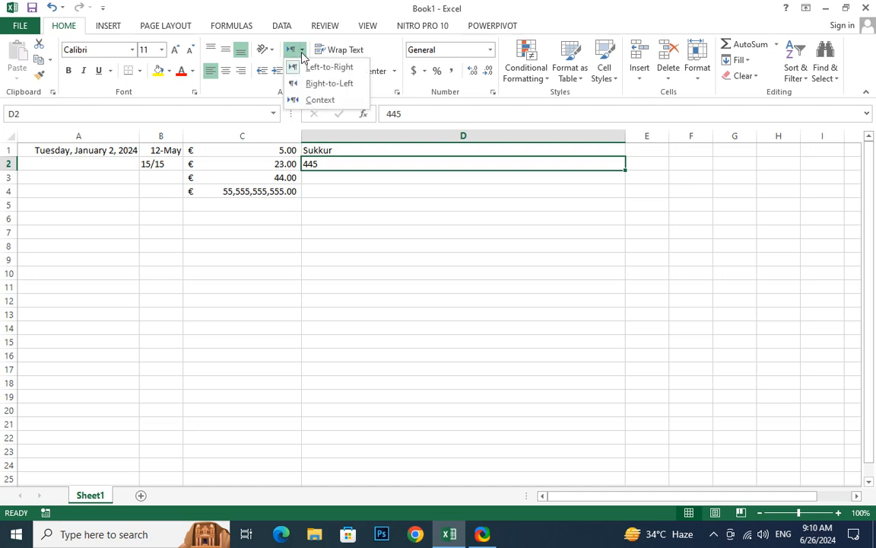
pyautogui.click(308, 84)
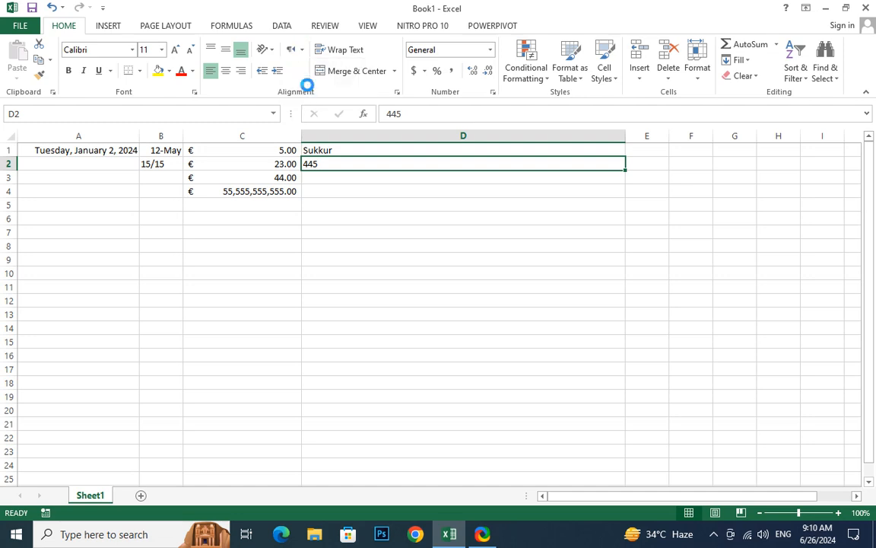
pyautogui.click(301, 51)
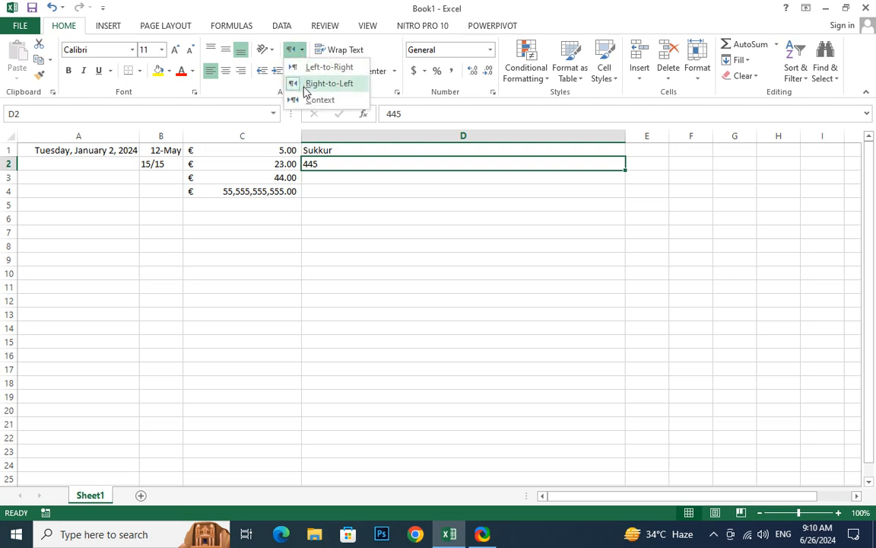
pyautogui.click(391, 167)
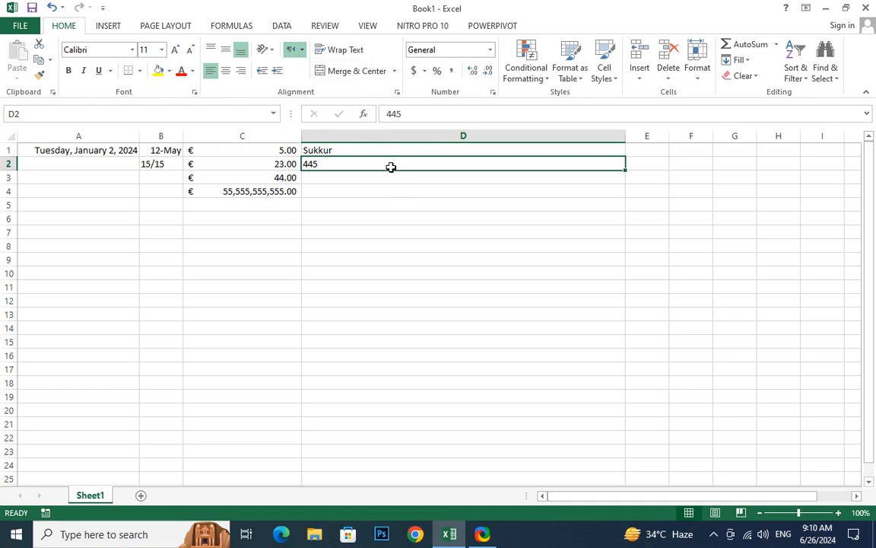
pyautogui.write('55555555555')
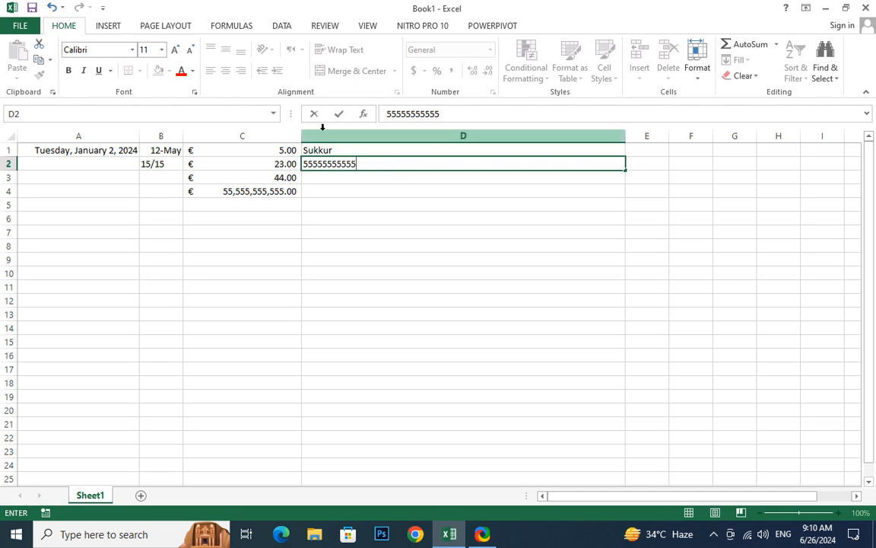
pyautogui.click(404, 221)
pyautogui.click(388, 181)
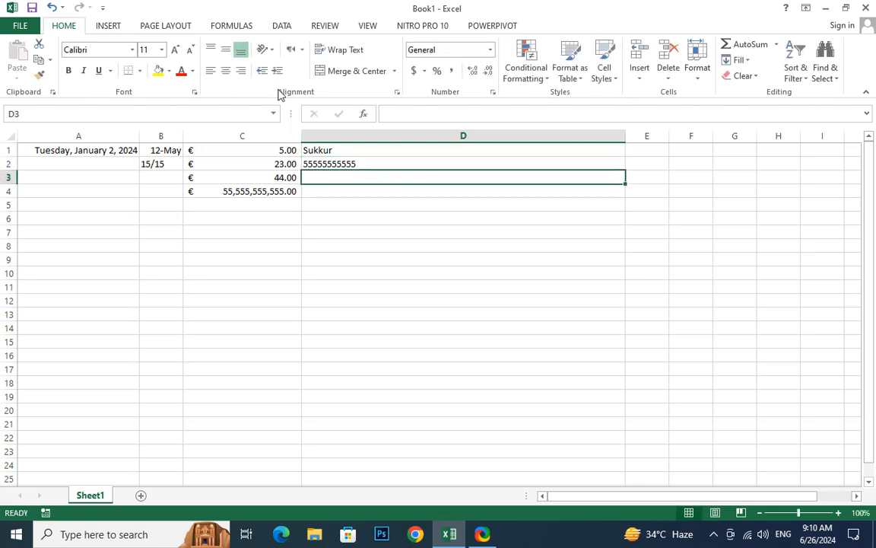
pyautogui.click(302, 52)
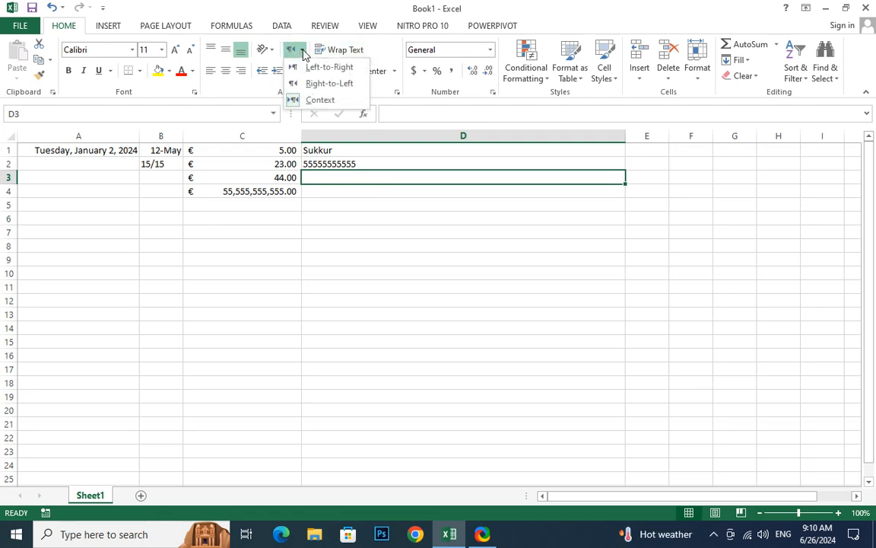
pyautogui.click(317, 84)
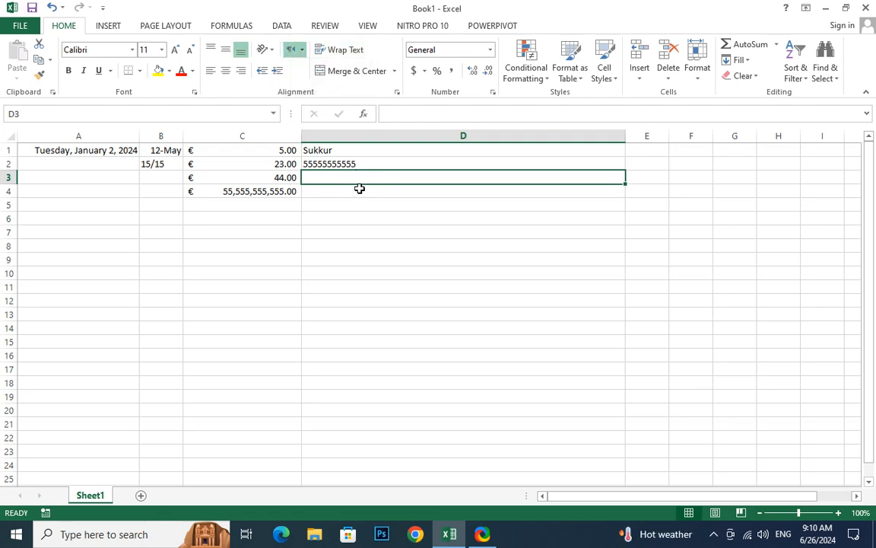
pyautogui.write('55')
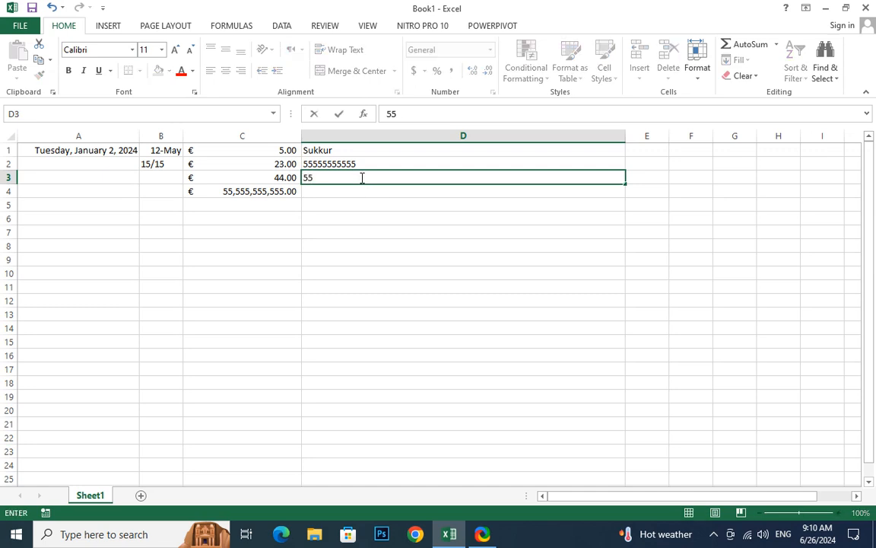
pyautogui.write('55545875')
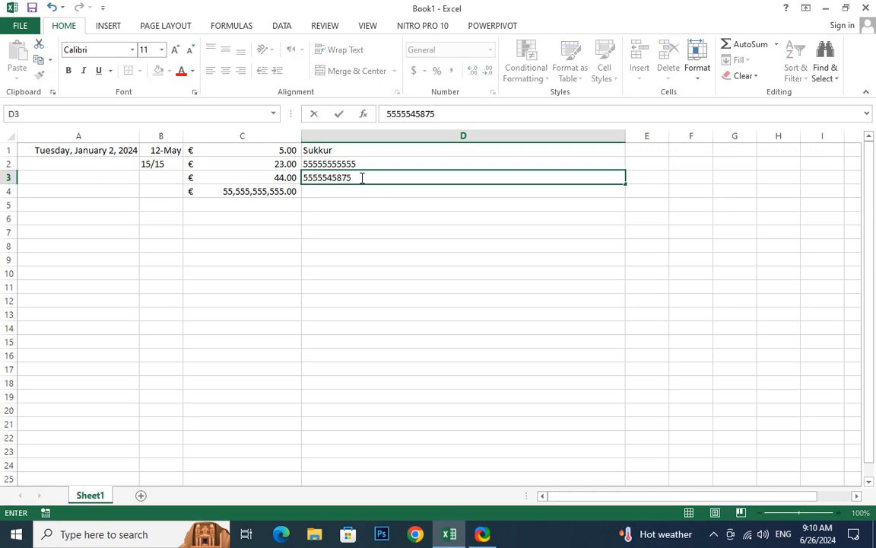
pyautogui.press('Return')
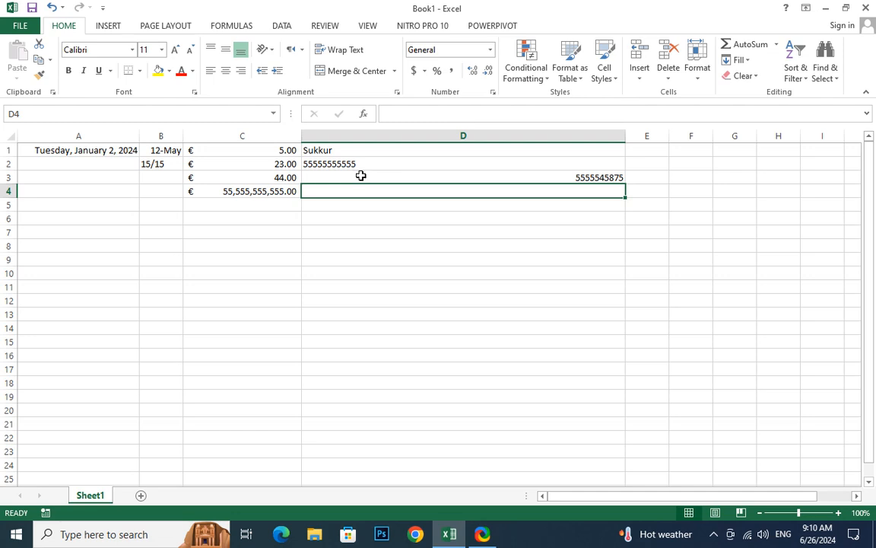
# - Review D2 and D3 and their text direction settings, leaving them unchanged
pyautogui.click(361, 164)
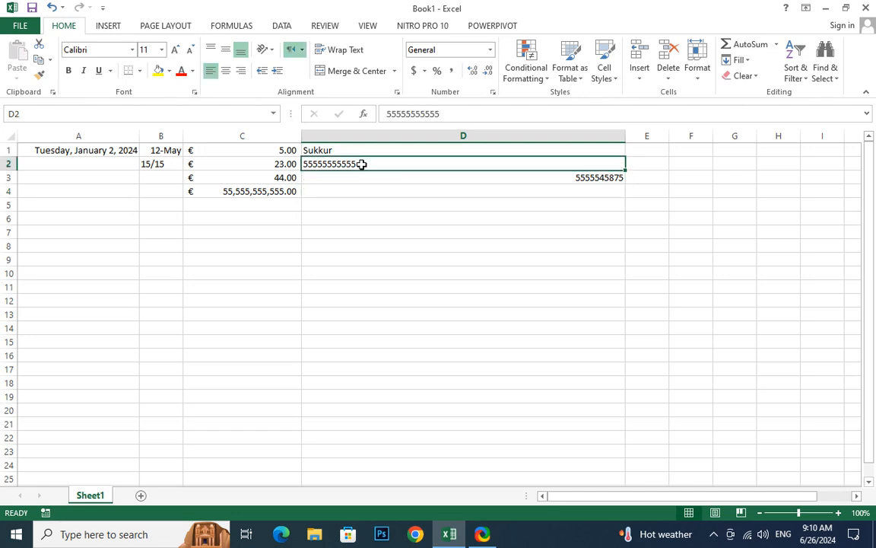
pyautogui.click(375, 183)
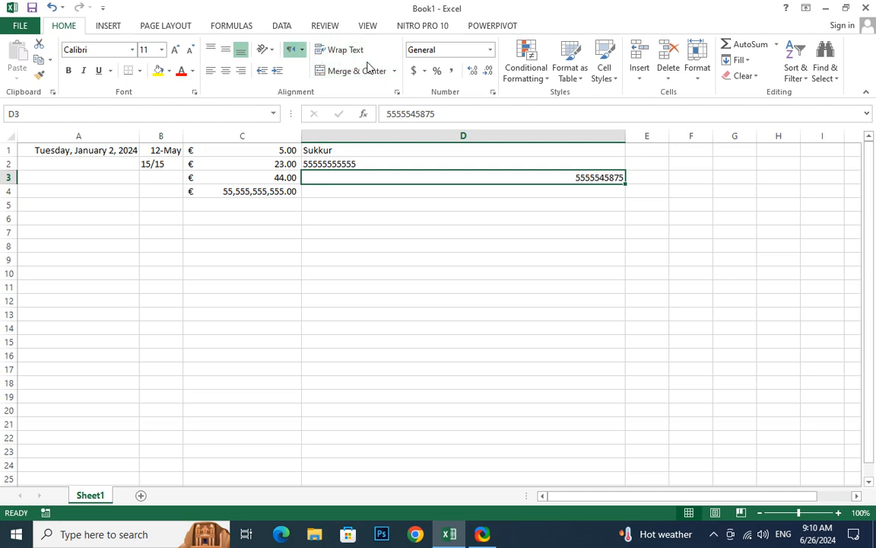
pyautogui.click(302, 50)
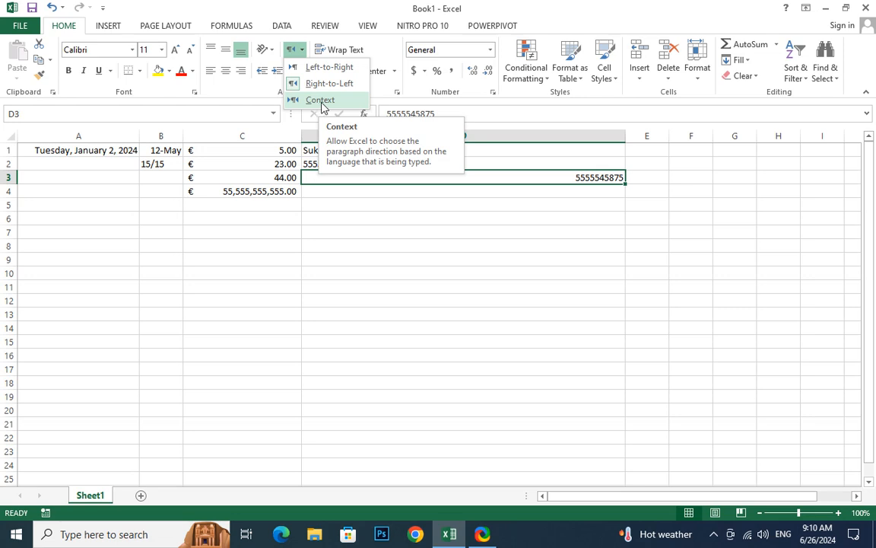
pyautogui.click(366, 198)
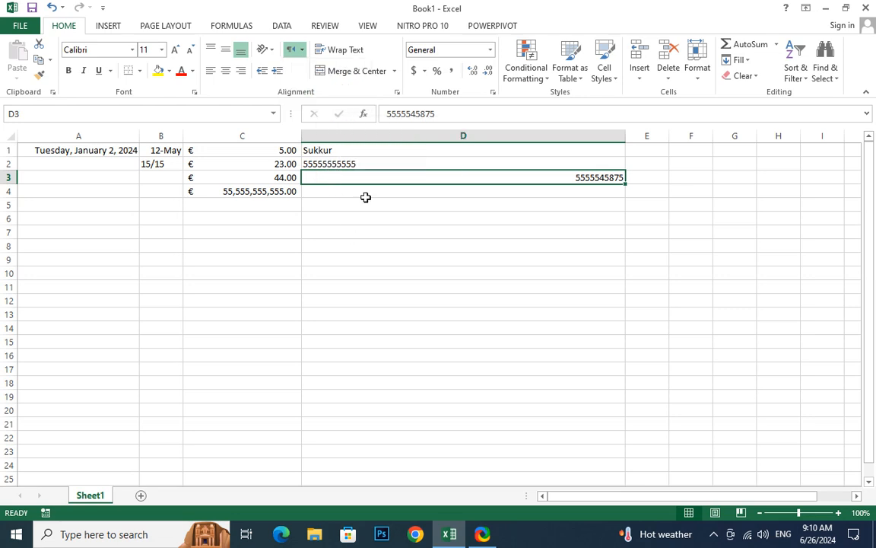
pyautogui.click(398, 150)
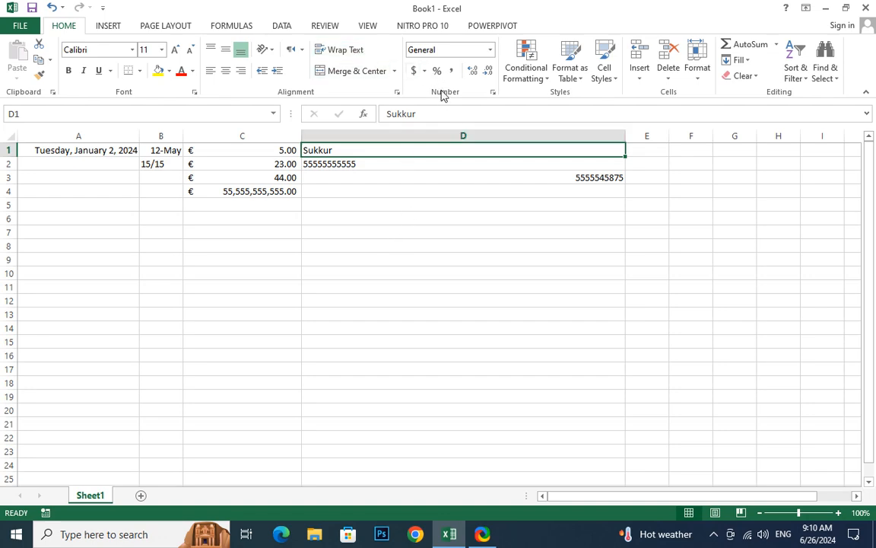
# - Enter 6.213216246546533261 in D7, then reselect D7
pyautogui.click(536, 231)
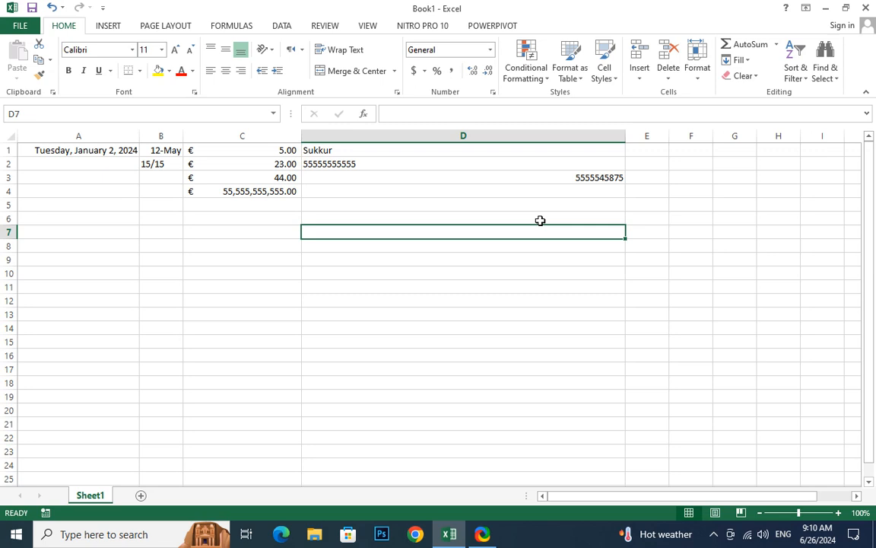
pyautogui.write('6')
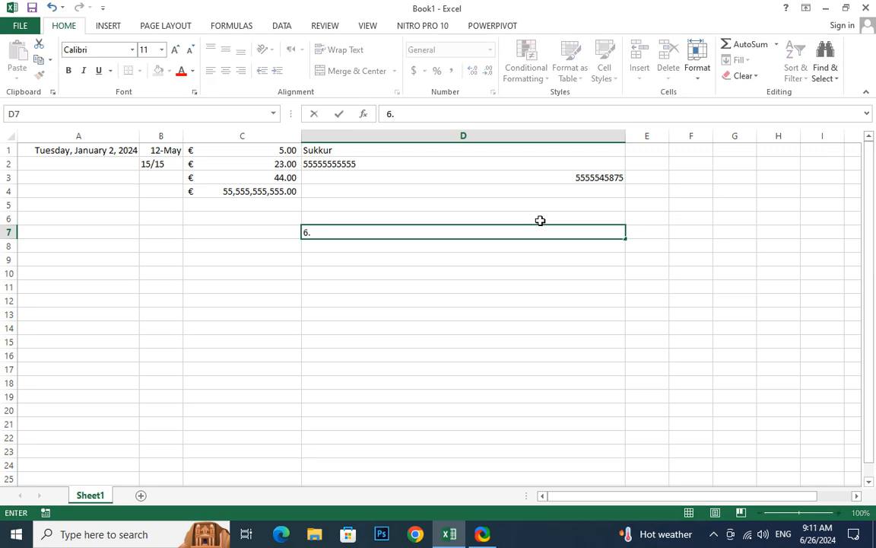
pyautogui.write('.213216246546533261')
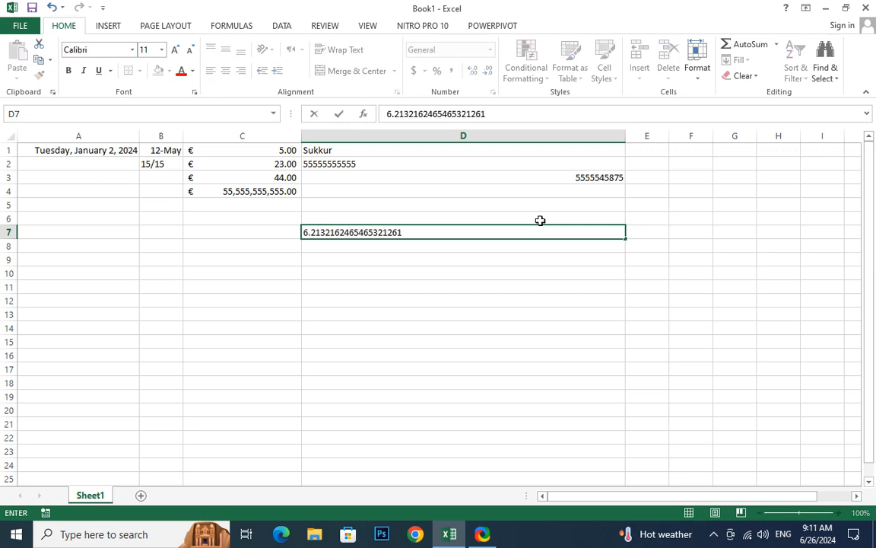
pyautogui.press('Return')
pyautogui.click(580, 231)
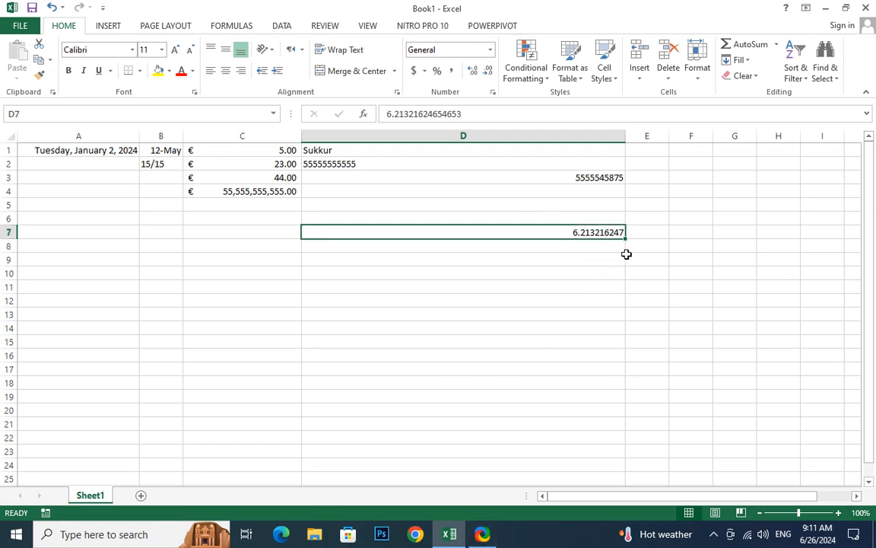
# - Reduce D7's decimal places, then increase them repeatedly until trailing zeros appear
pyautogui.click(488, 70)
pyautogui.click(488, 71)
pyautogui.click(488, 71)
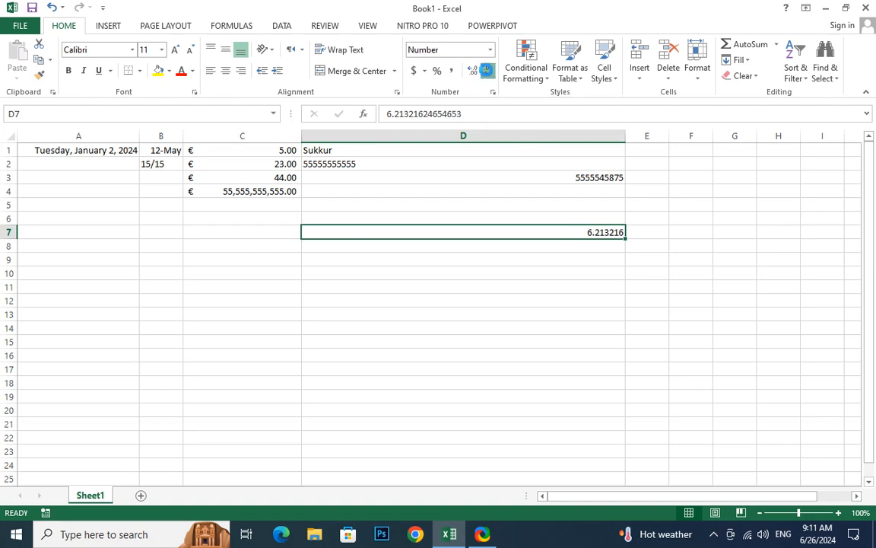
pyautogui.click(488, 71)
pyautogui.click(488, 71)
pyautogui.click(488, 71)
pyautogui.click(487, 71)
pyautogui.click(488, 71)
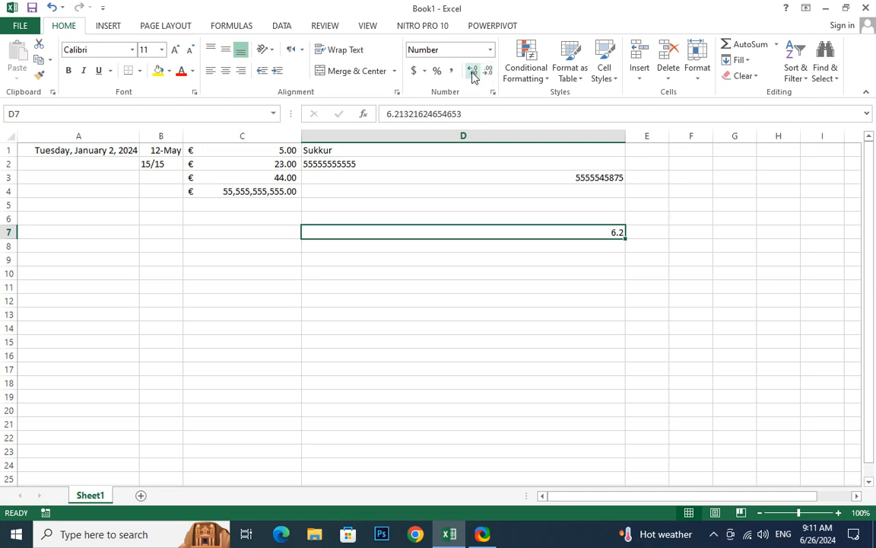
pyautogui.click(472, 72)
pyautogui.click(472, 73)
pyautogui.click(473, 72)
pyautogui.click(473, 72)
pyautogui.click(473, 72)
pyautogui.click(473, 72)
pyautogui.click(473, 73)
pyautogui.click(472, 73)
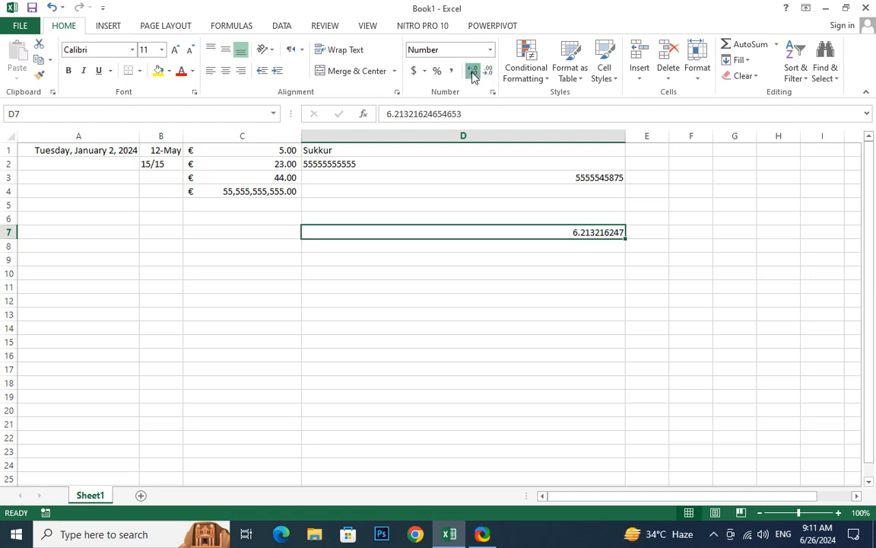
pyautogui.click(473, 73)
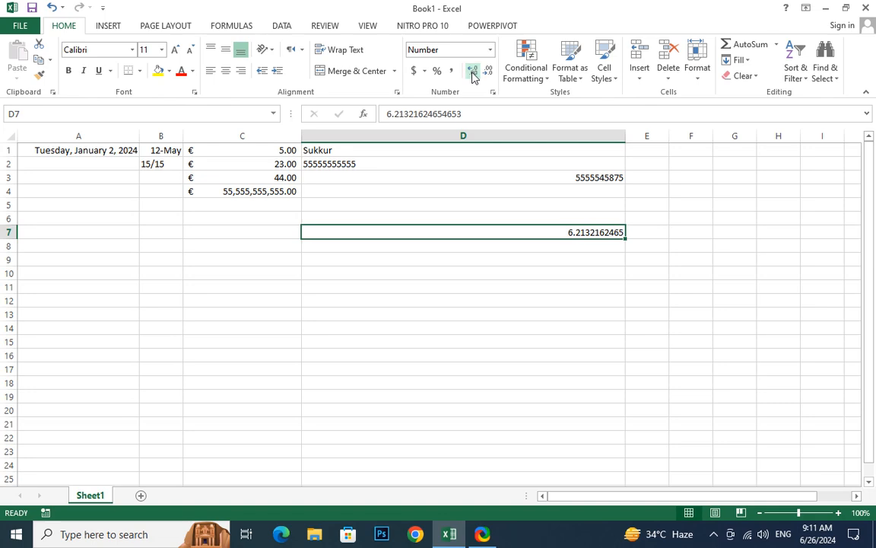
pyautogui.click(472, 74)
pyautogui.click(473, 74)
pyautogui.click(472, 73)
pyautogui.doubleClick(473, 73)
pyautogui.doubleClick(472, 74)
pyautogui.click(473, 74)
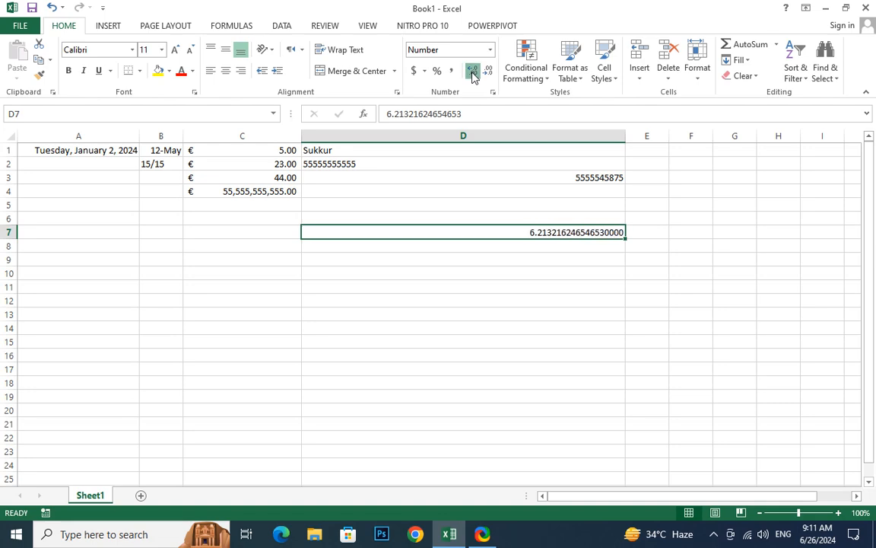
pyautogui.doubleClick(472, 74)
pyautogui.doubleClick(473, 73)
pyautogui.doubleClick(473, 74)
pyautogui.click(472, 74)
pyautogui.doubleClick(472, 74)
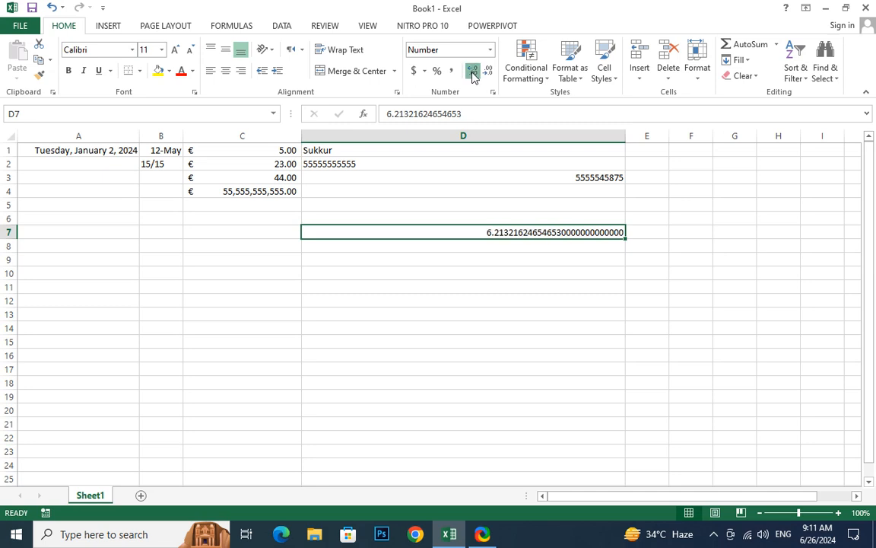
pyautogui.doubleClick(473, 73)
pyautogui.doubleClick(473, 73)
pyautogui.click(472, 73)
pyautogui.doubleClick(473, 74)
pyautogui.click(473, 74)
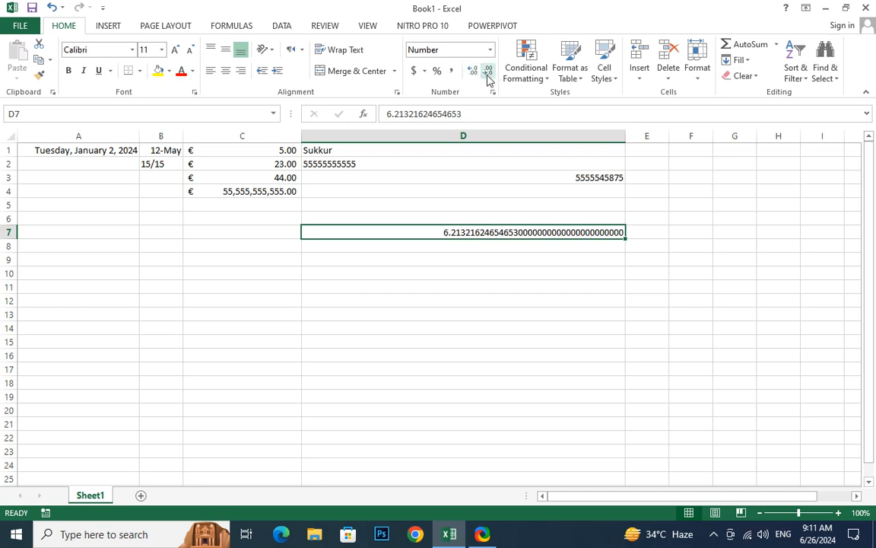
# - Trim D7 back to six decimal places so it reads 6.213216
pyautogui.click(488, 74)
pyautogui.click(488, 74)
pyautogui.doubleClick(488, 74)
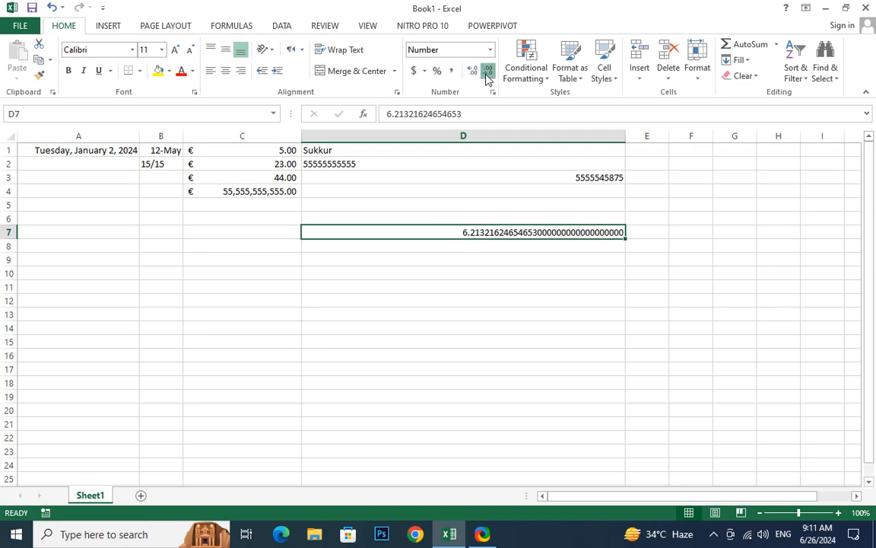
pyautogui.doubleClick(488, 73)
pyautogui.doubleClick(487, 74)
pyautogui.click(488, 74)
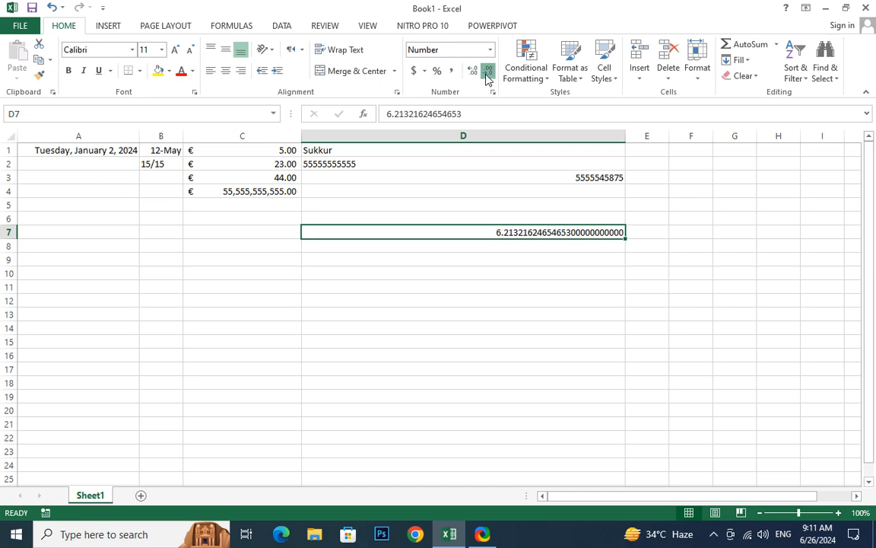
pyautogui.doubleClick(488, 74)
pyautogui.tripleClick(488, 74)
pyautogui.tripleClick(488, 73)
pyautogui.tripleClick(488, 74)
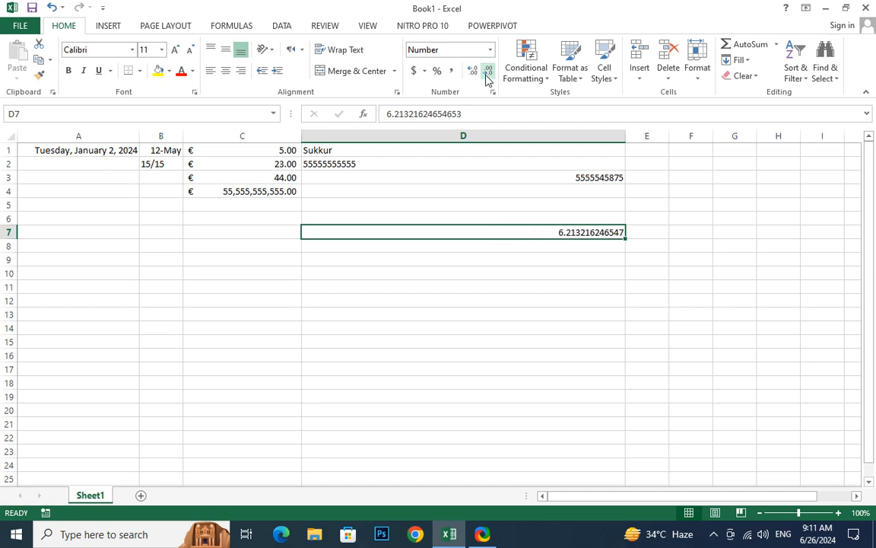
pyautogui.doubleClick(488, 74)
pyautogui.tripleClick(488, 73)
pyautogui.click(488, 73)
pyautogui.click(488, 74)
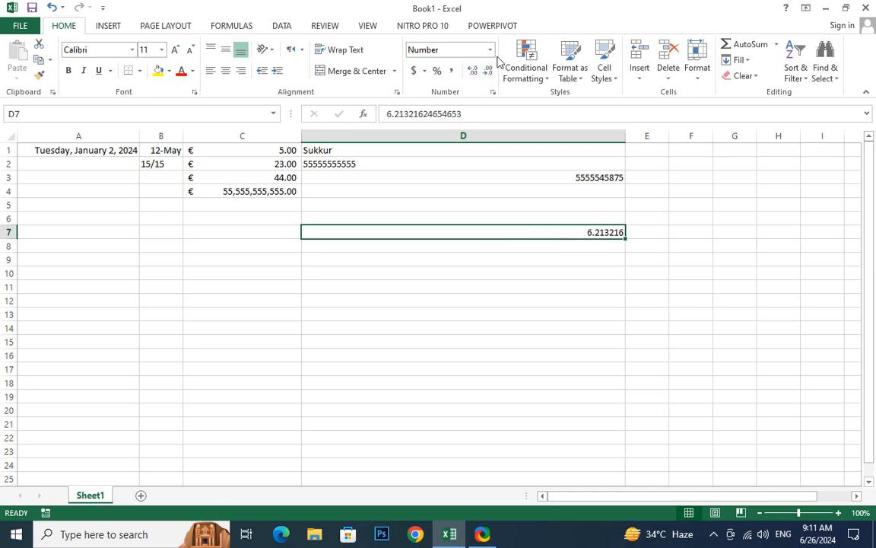
# - In Format Cells for D7, turn on Use 1000 Separator with six decimals
pyautogui.click(492, 52)
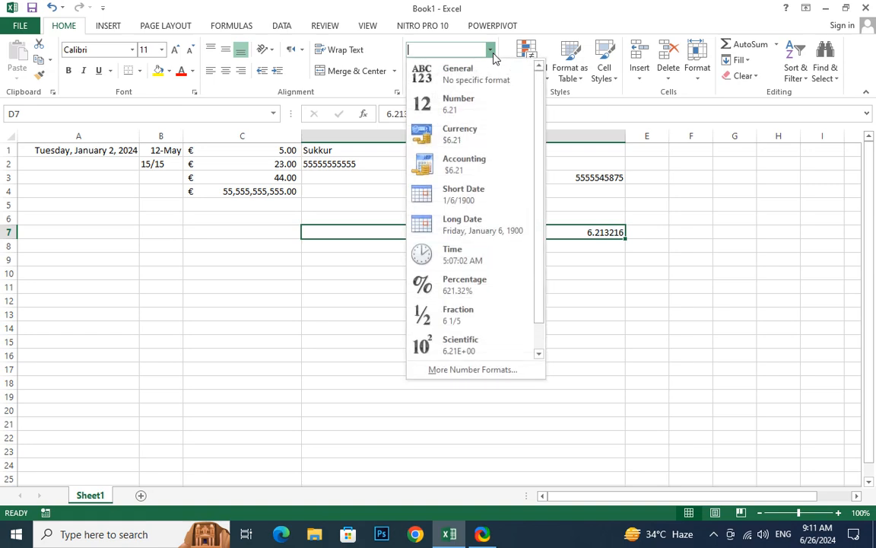
pyautogui.click(487, 371)
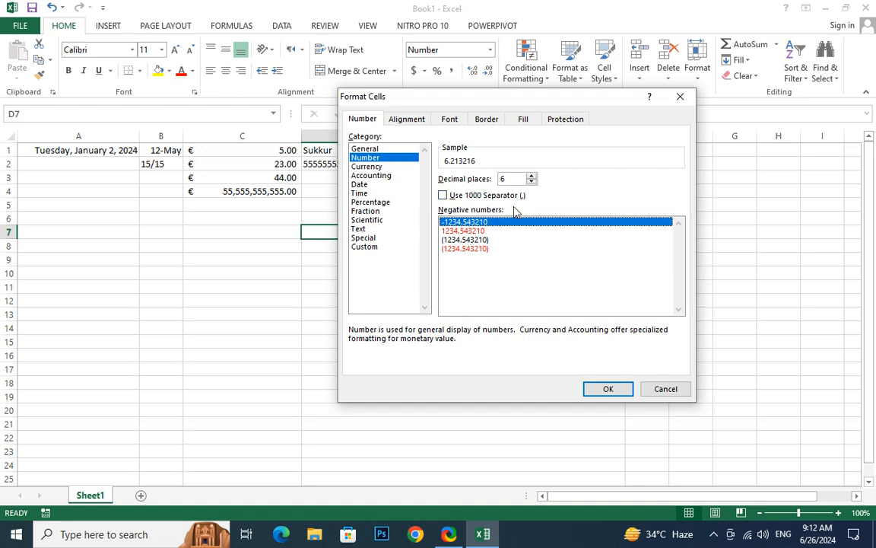
pyautogui.click(443, 195)
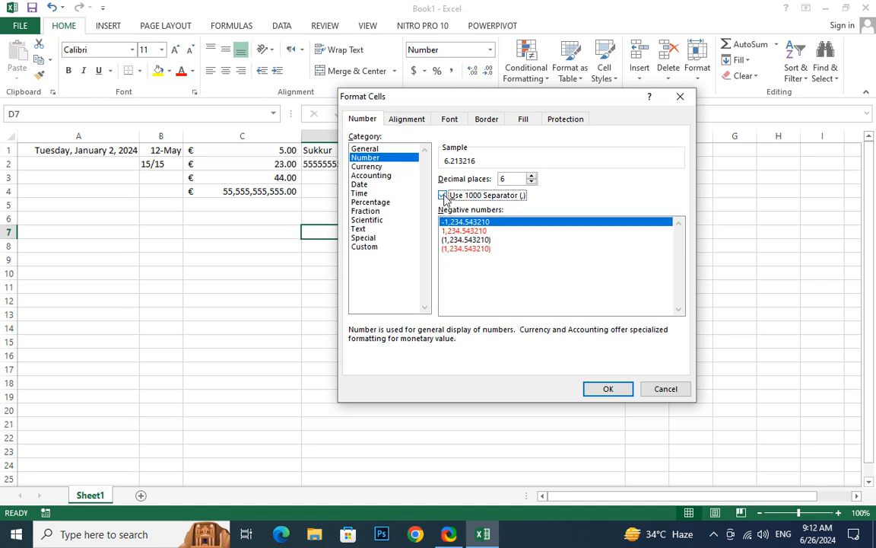
# - Confirm the six-decimal format and enter 6,261,321,321,321 in D7
pyautogui.click(609, 388)
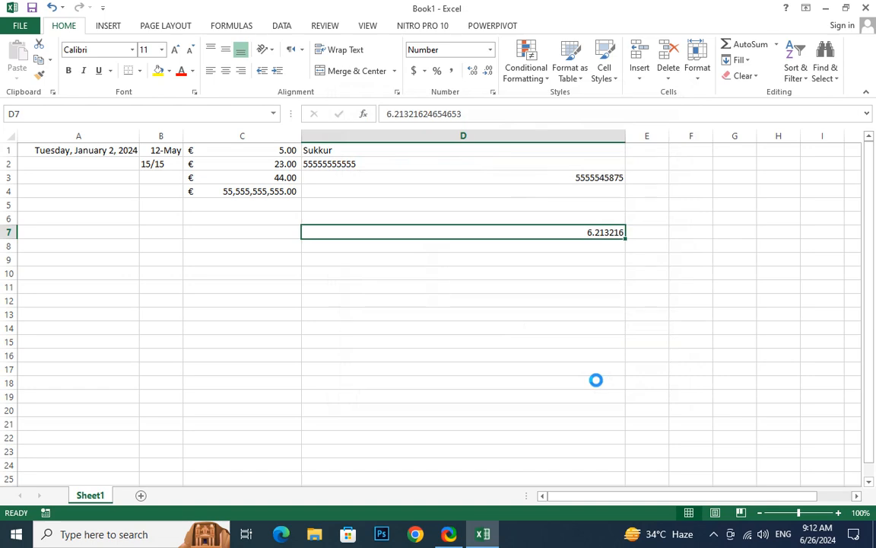
pyautogui.write('6')
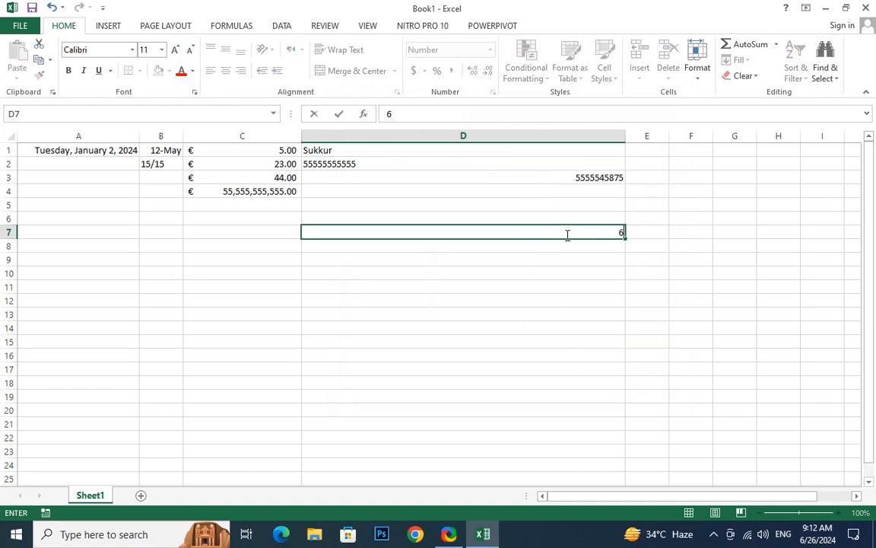
pyautogui.write(',261,321,321,321')
pyautogui.press('Return')
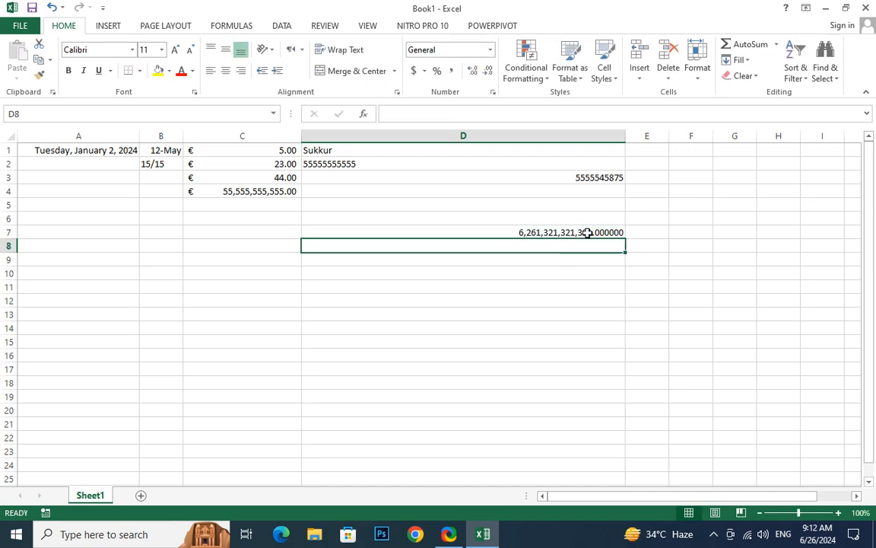
pyautogui.click(560, 232)
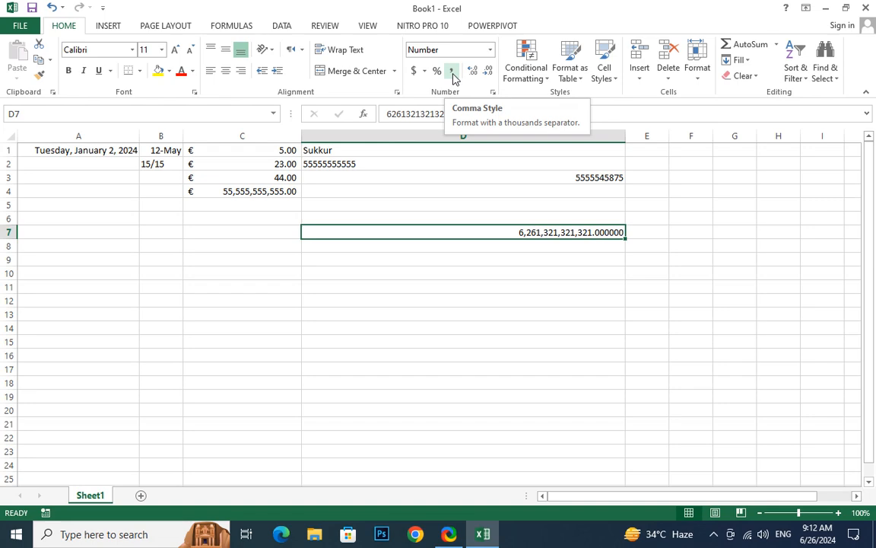
# - Set D7's negative number style to parentheses, (1,234.543210)
pyautogui.click(490, 49)
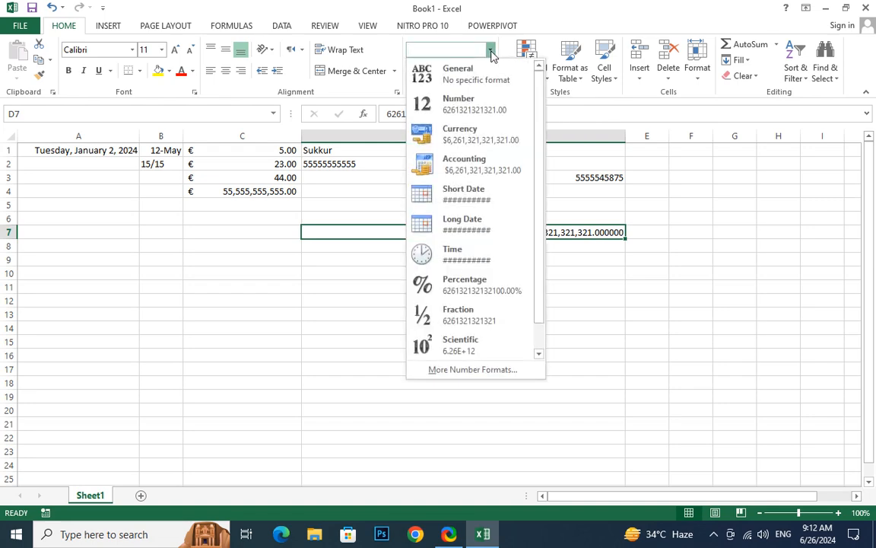
pyautogui.click(458, 372)
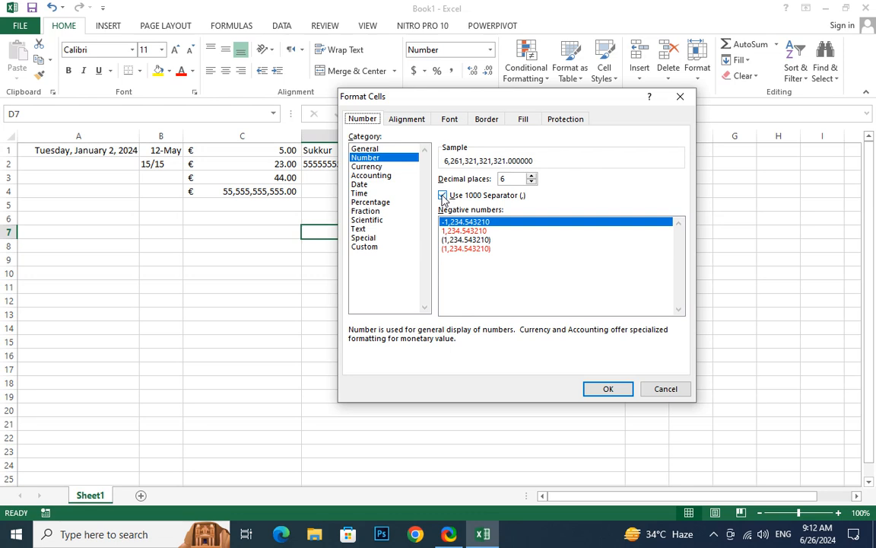
pyautogui.click(449, 241)
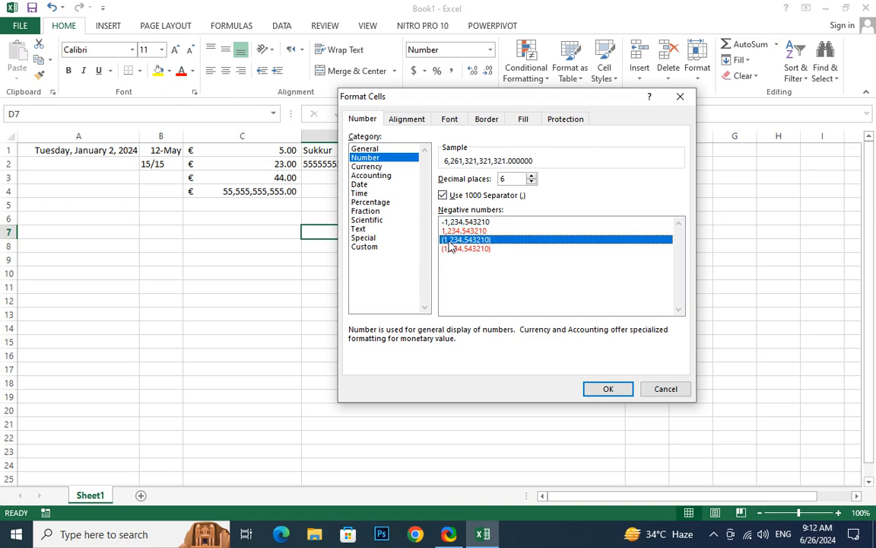
pyautogui.click(608, 389)
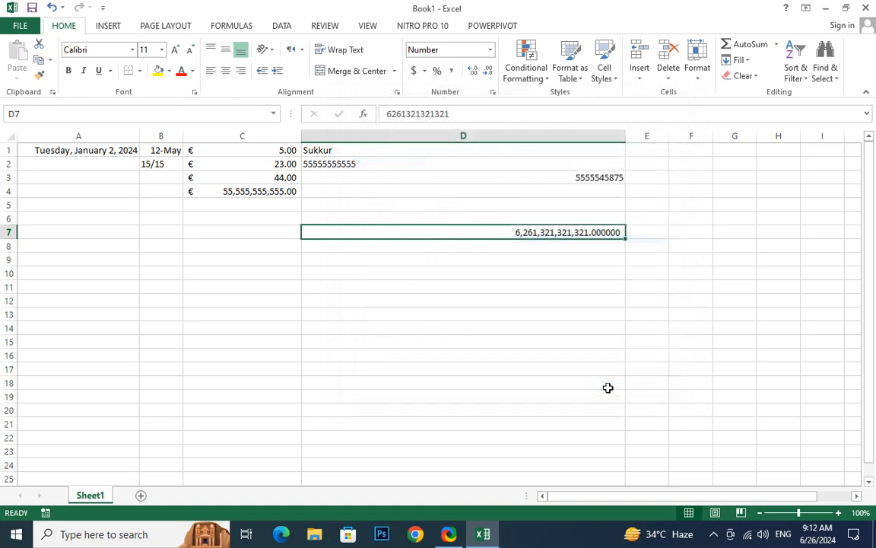
# - Replace D7's value with 22365
pyautogui.click(502, 290)
pyautogui.click(532, 232)
pyautogui.write('22365')
pyautogui.press('Return')
# - Switch D7 to Currency format in the Format Cells dialog
pyautogui.click(565, 234)
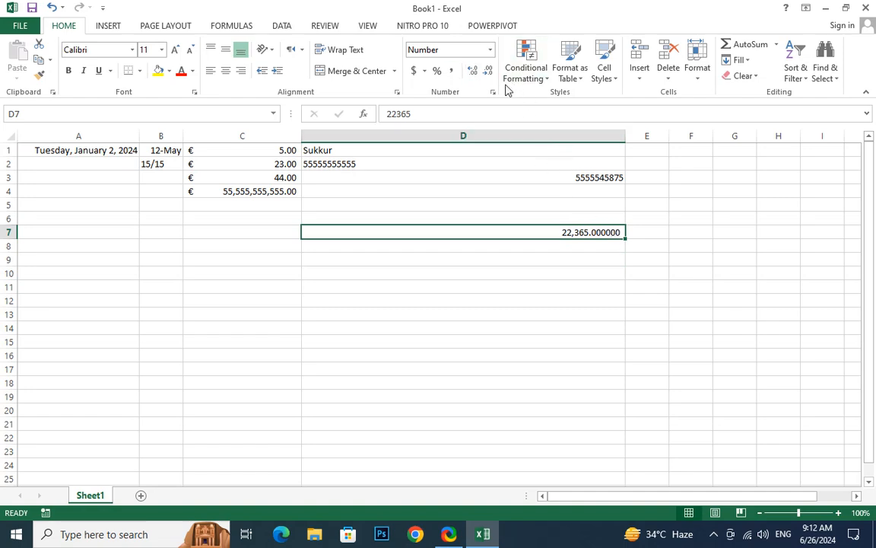
pyautogui.click(491, 49)
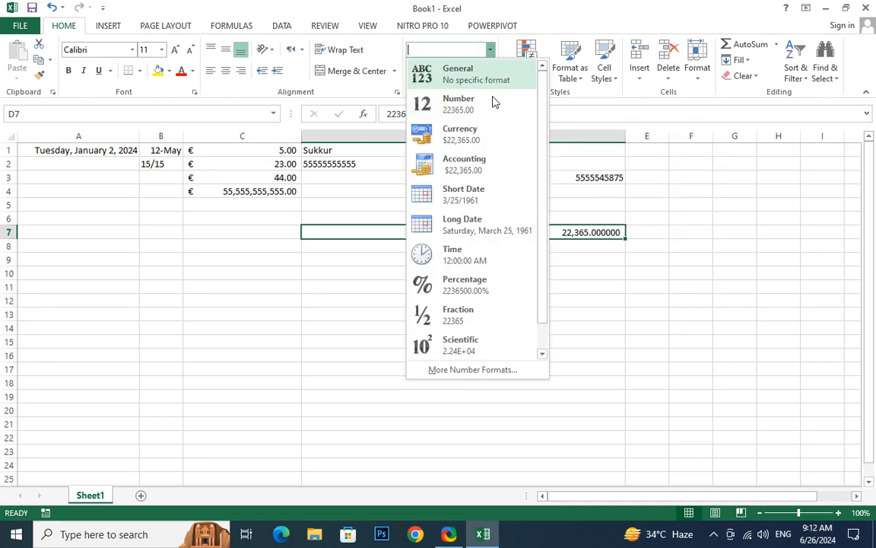
pyautogui.click(457, 369)
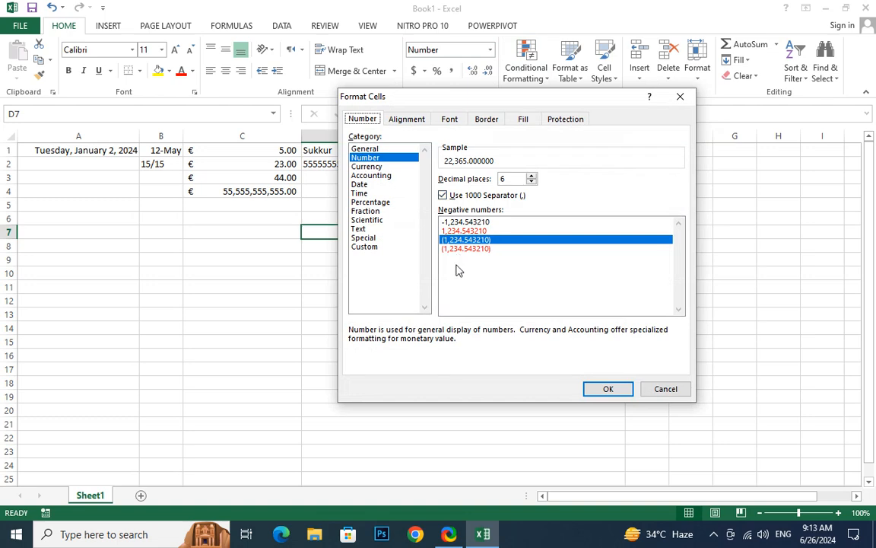
pyautogui.click(368, 167)
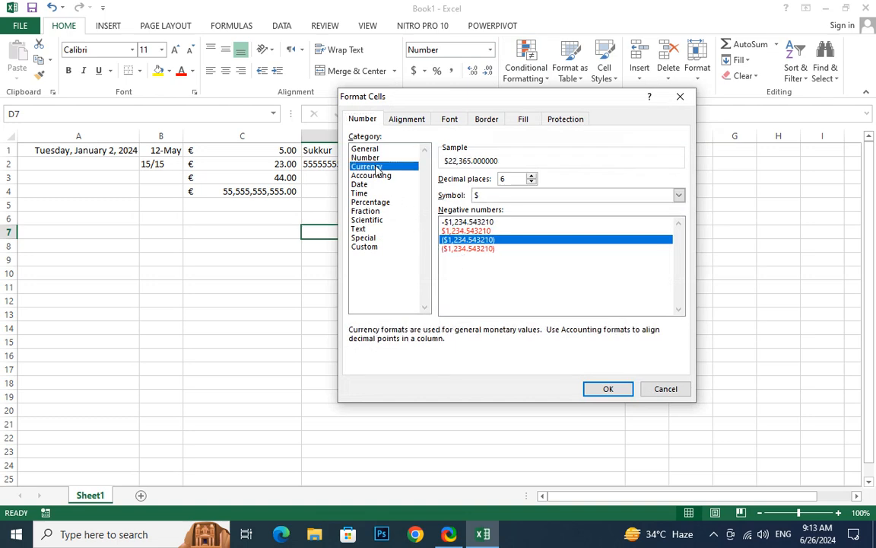
pyautogui.click(678, 196)
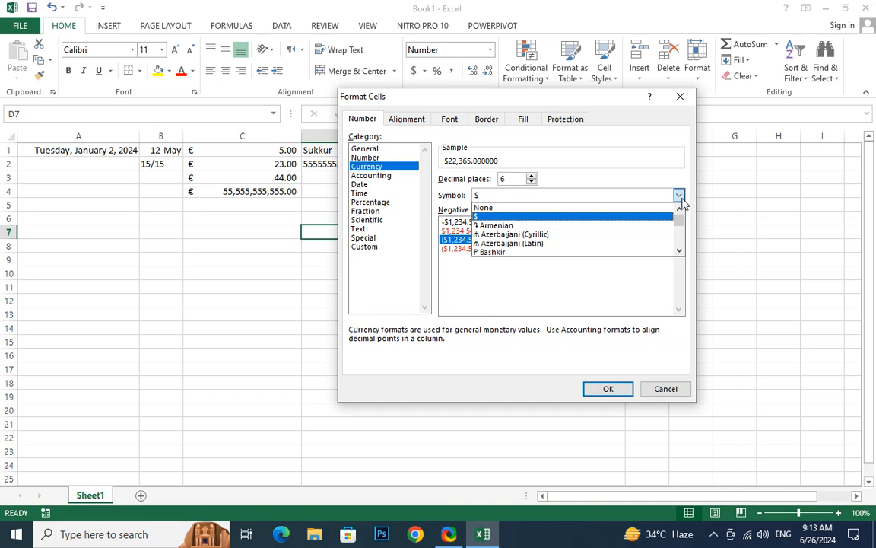
pyautogui.scroll(-2, 606, 242)
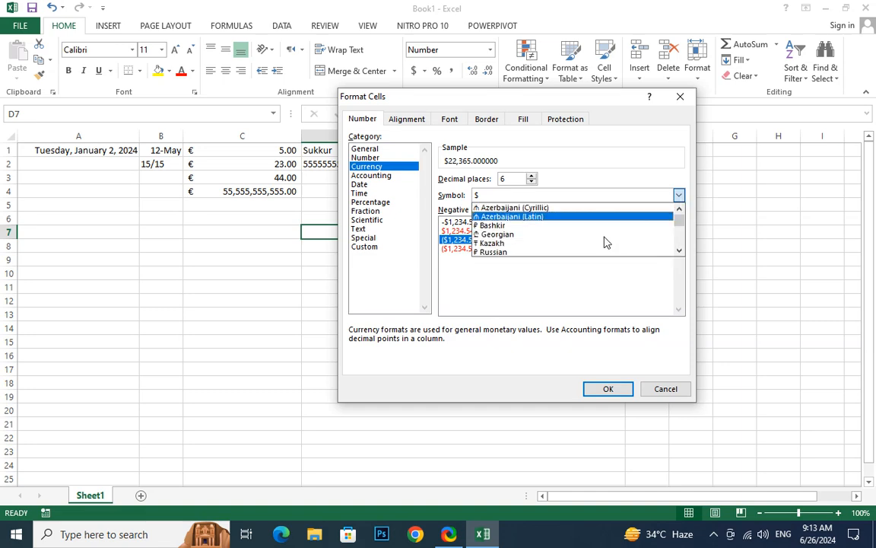
pyautogui.scroll(-1, 607, 242)
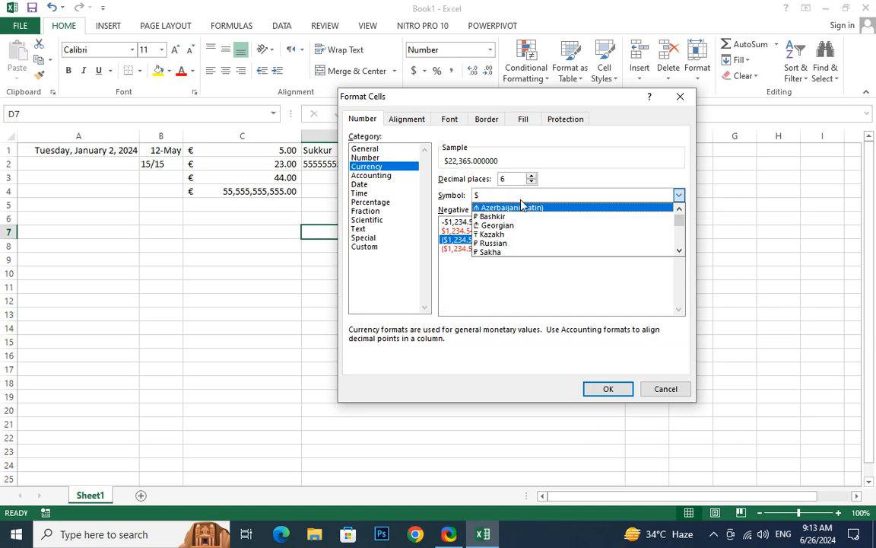
# - Set the currency symbol to PKR so D7 reads PKR 22,365.000000
pyautogui.press('s')
pyautogui.press('Down')
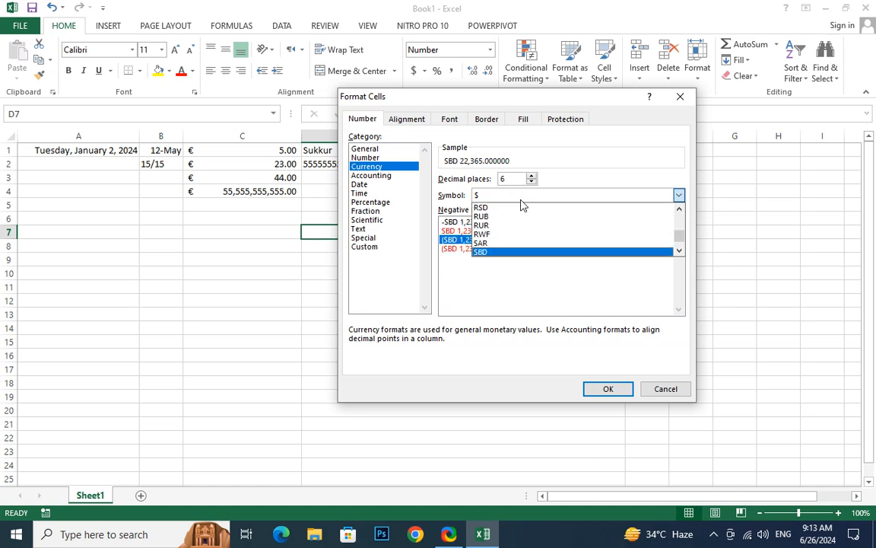
pyautogui.press('Up')
pyautogui.press('Return')
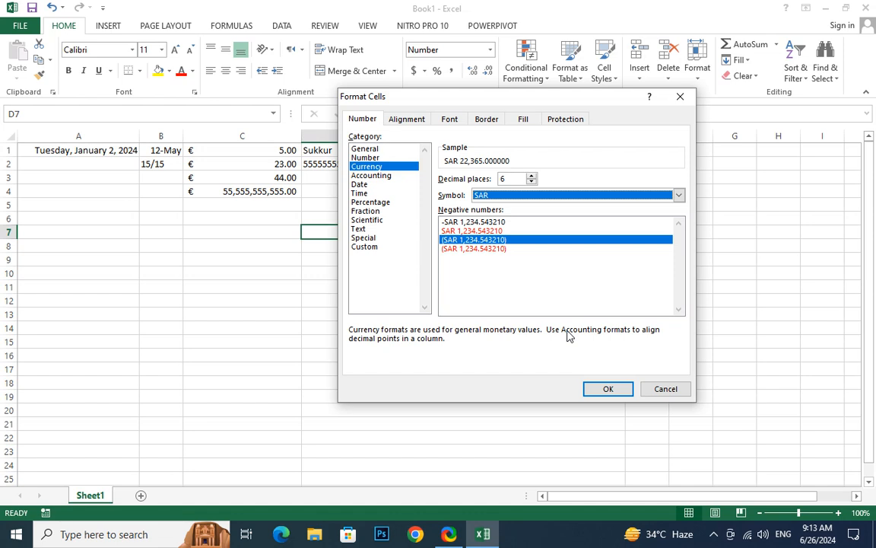
pyautogui.hotkey('alt', 'Down')
pyautogui.press('p')
pyautogui.press('Down')
pyautogui.press('Down')
pyautogui.press('Down')
pyautogui.press('Down')
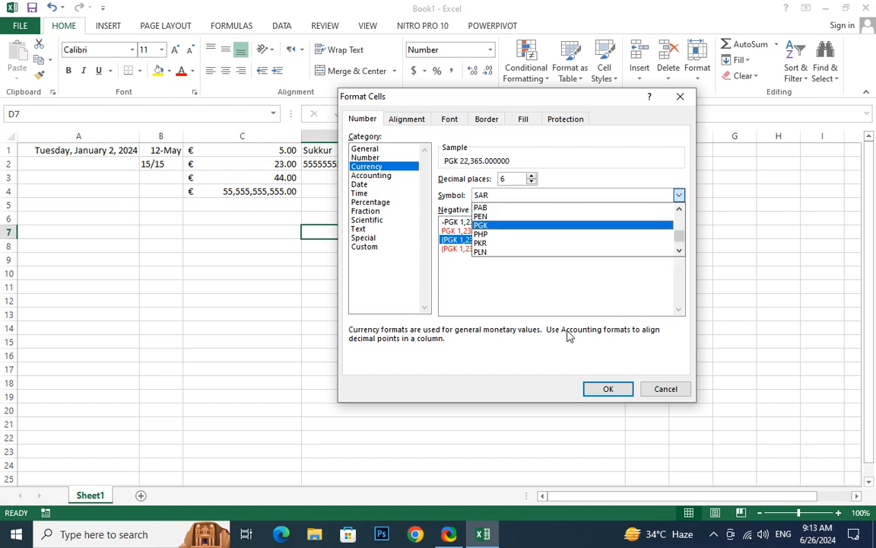
pyautogui.press('Return')
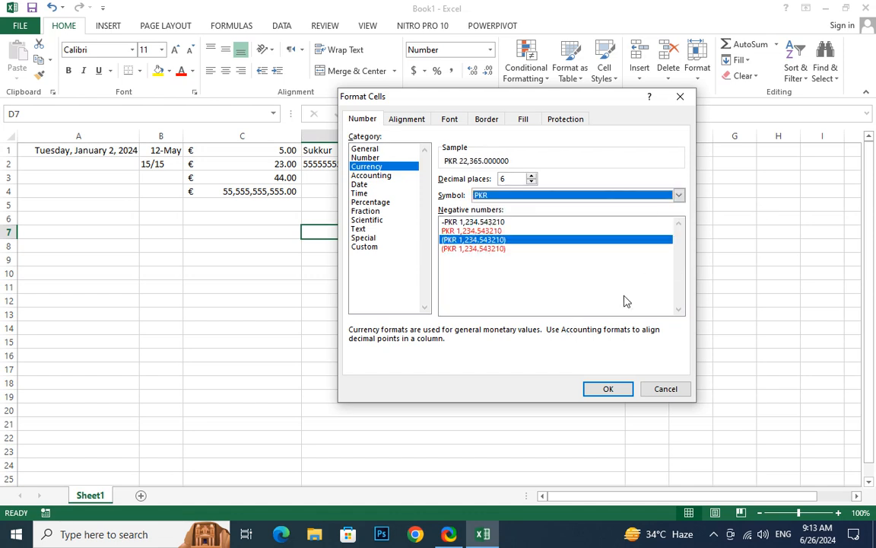
pyautogui.click(615, 388)
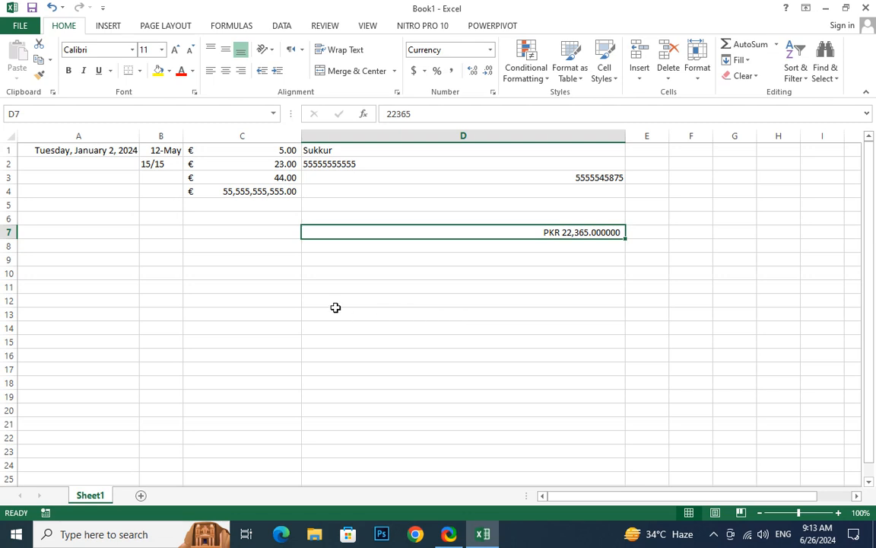
pyautogui.click(223, 165)
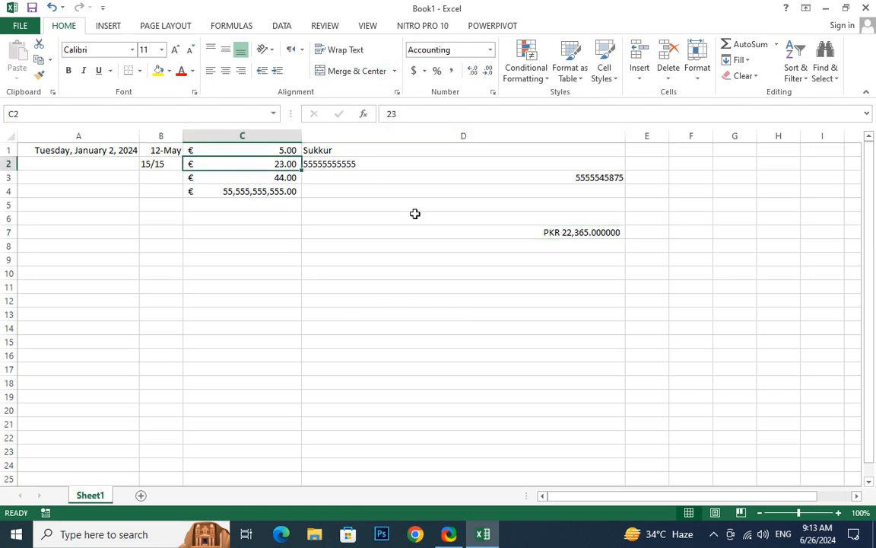
# - Switch the accounting symbol of C1:C4 from euro to PKR through More Accounting Formats
pyautogui.click(503, 233)
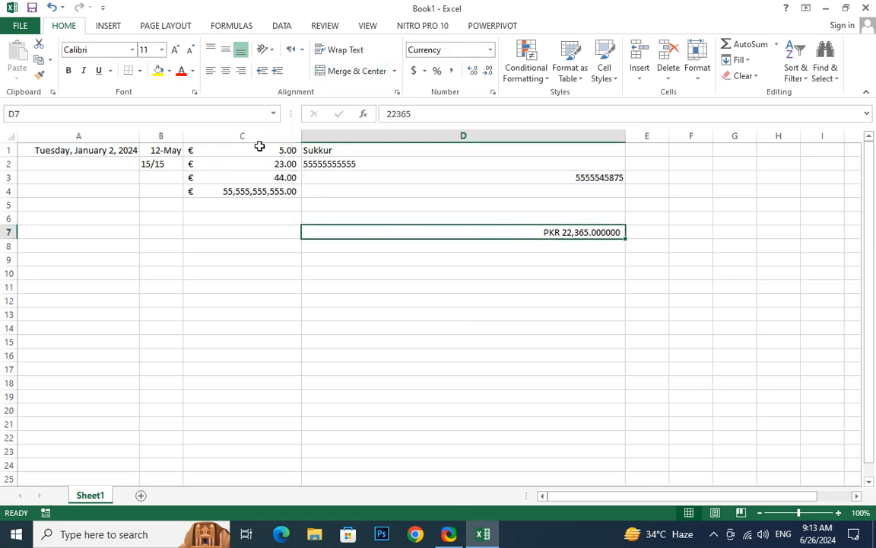
pyautogui.click(244, 176)
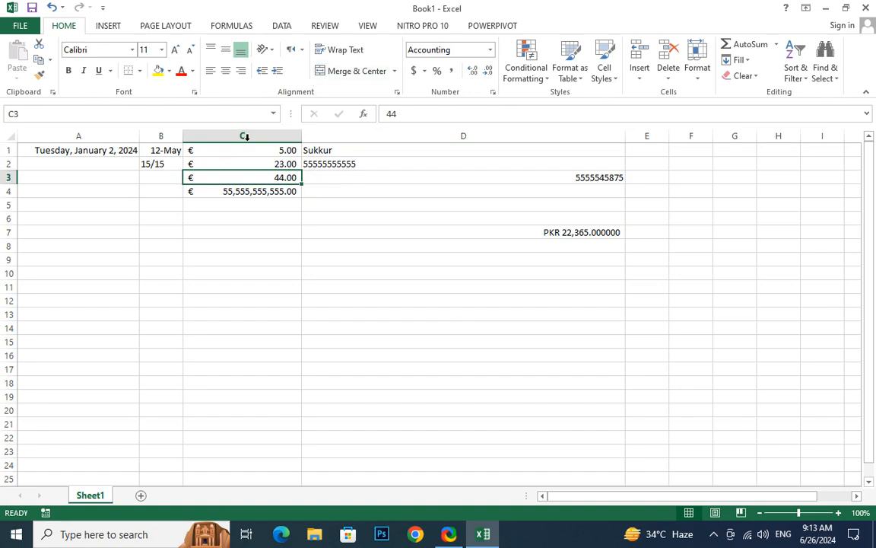
pyautogui.moveTo(237, 146); pyautogui.dragTo(231, 191)
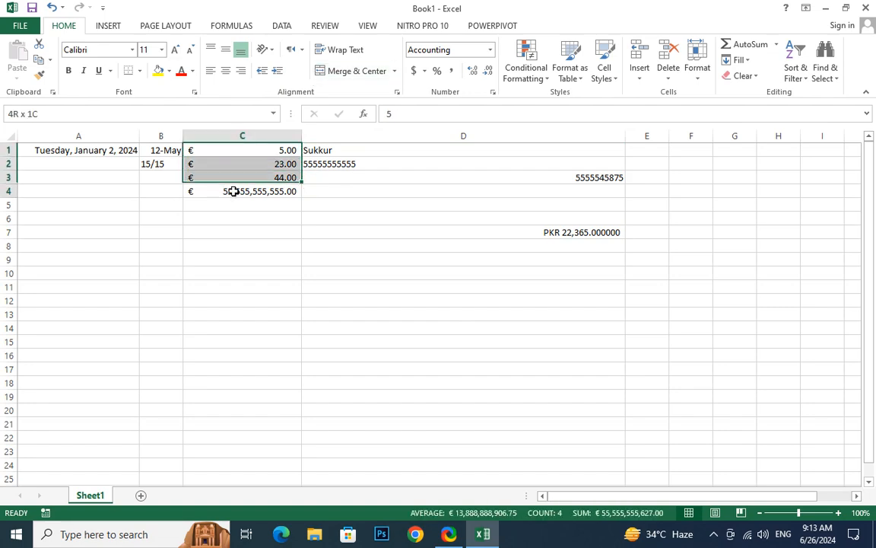
pyautogui.click(424, 72)
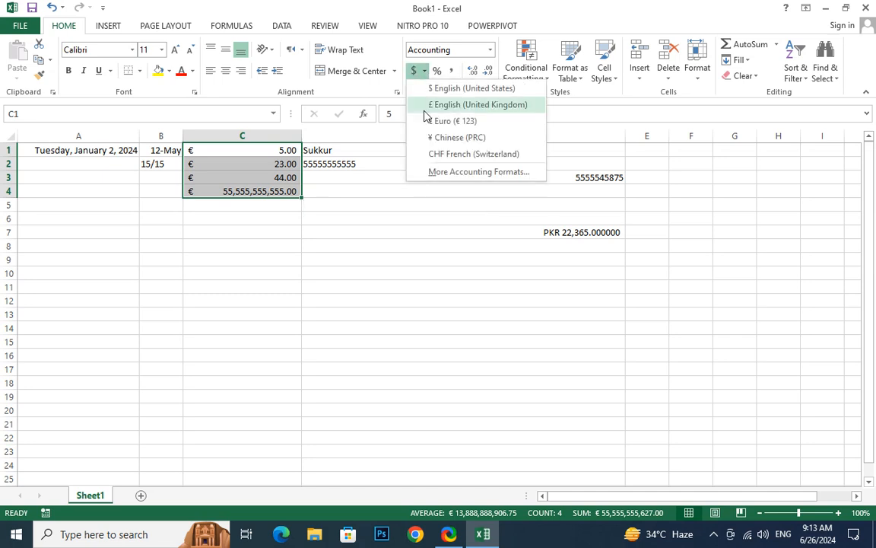
pyautogui.click(454, 173)
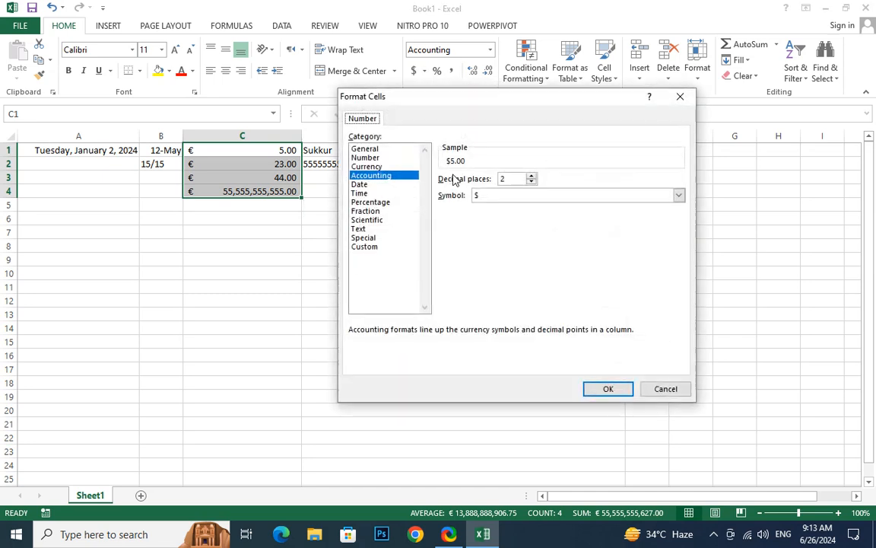
pyautogui.click(516, 196)
pyautogui.press('p')
pyautogui.press('p')
pyautogui.press('p')
pyautogui.press('p')
pyautogui.press('p')
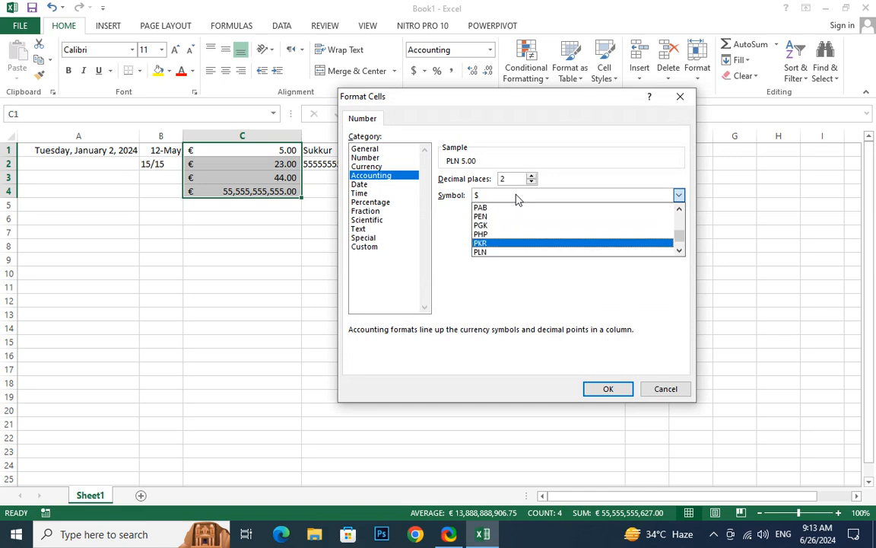
pyautogui.press('Return')
pyautogui.press('Return')
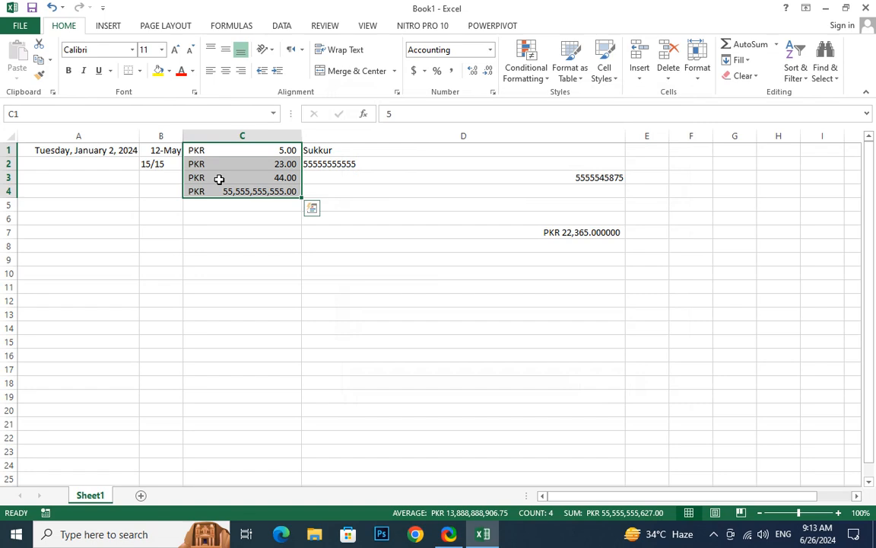
# - Compare the formats of D7 and C3, dismiss Conditional Formatting unused, and add Sheet2
pyautogui.click(535, 231)
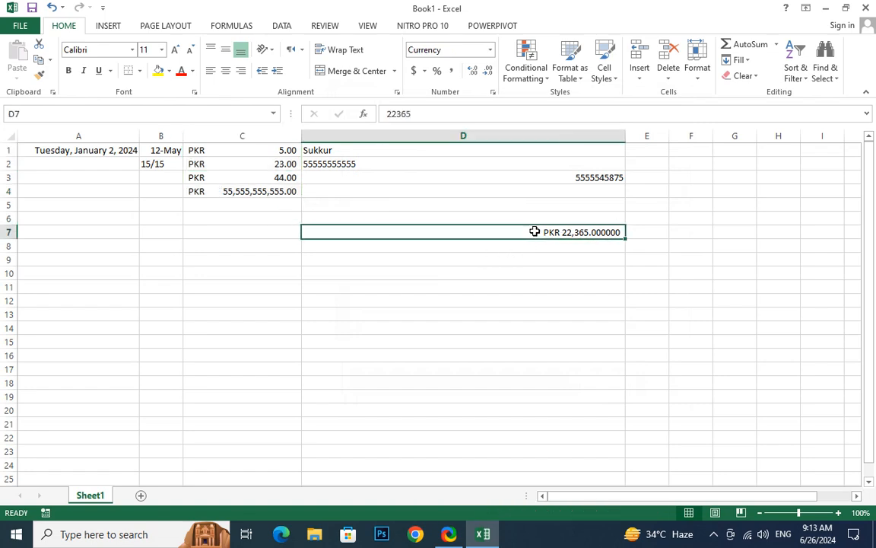
pyautogui.click(268, 173)
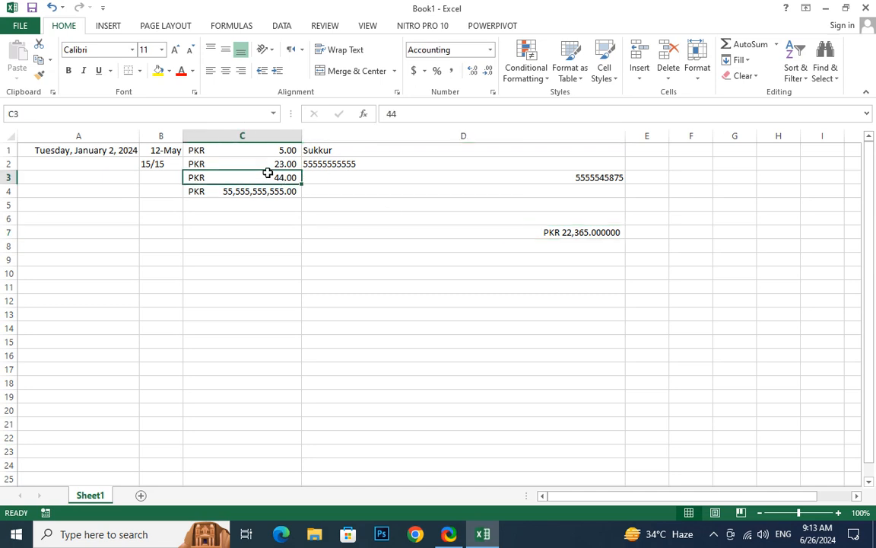
pyautogui.click(530, 324)
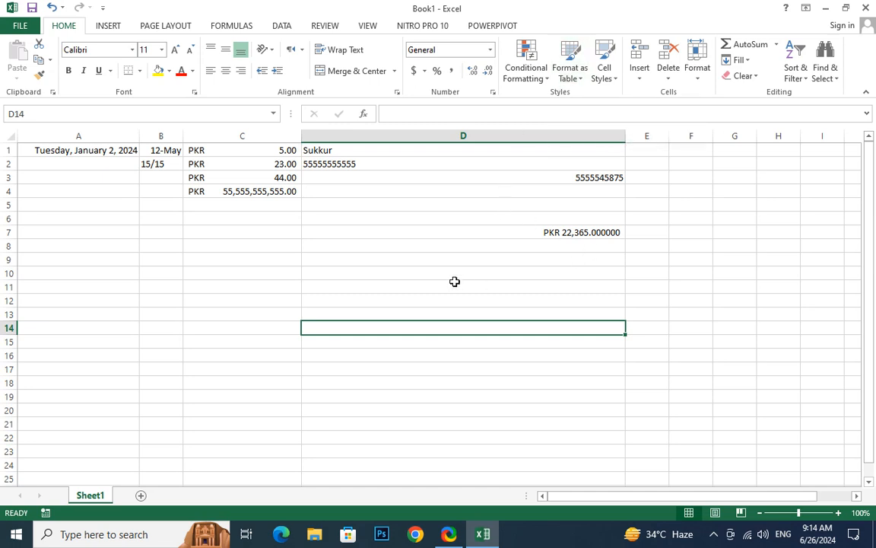
pyautogui.click(538, 73)
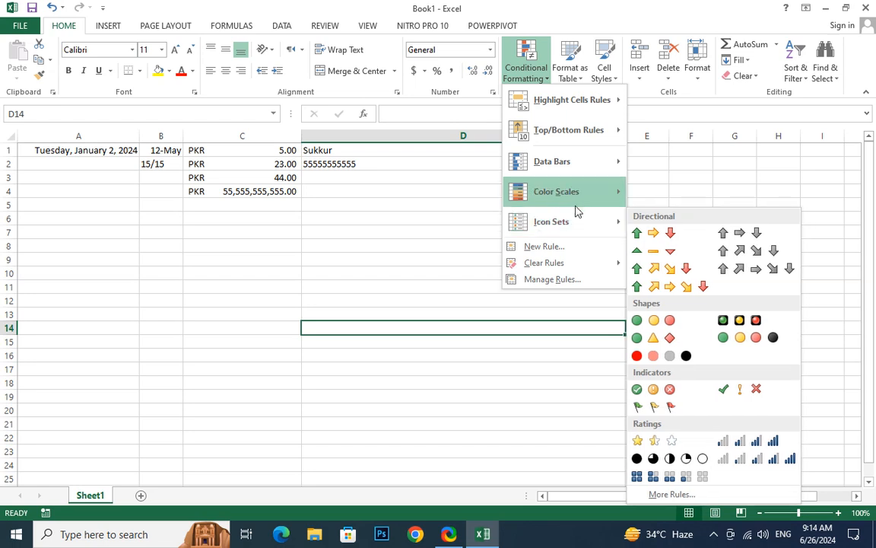
pyautogui.moveTo(577, 204)
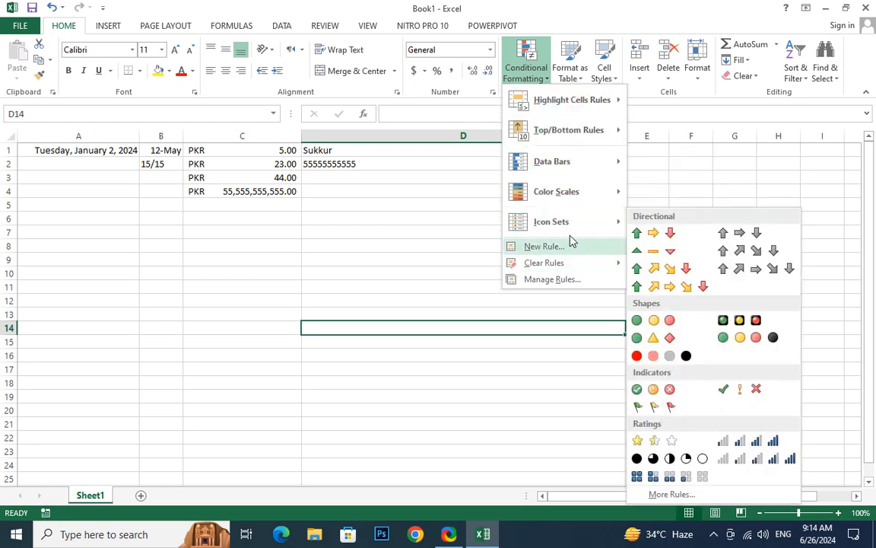
pyautogui.click(435, 296)
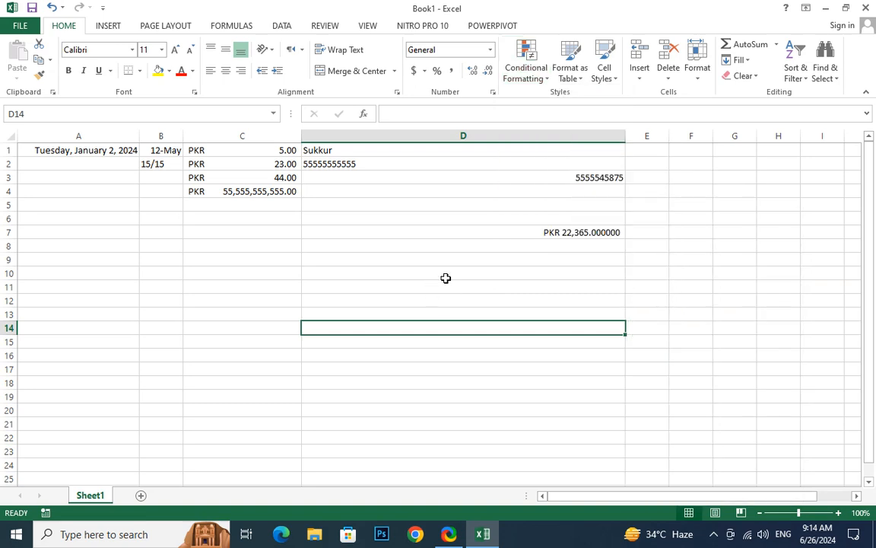
pyautogui.click(140, 499)
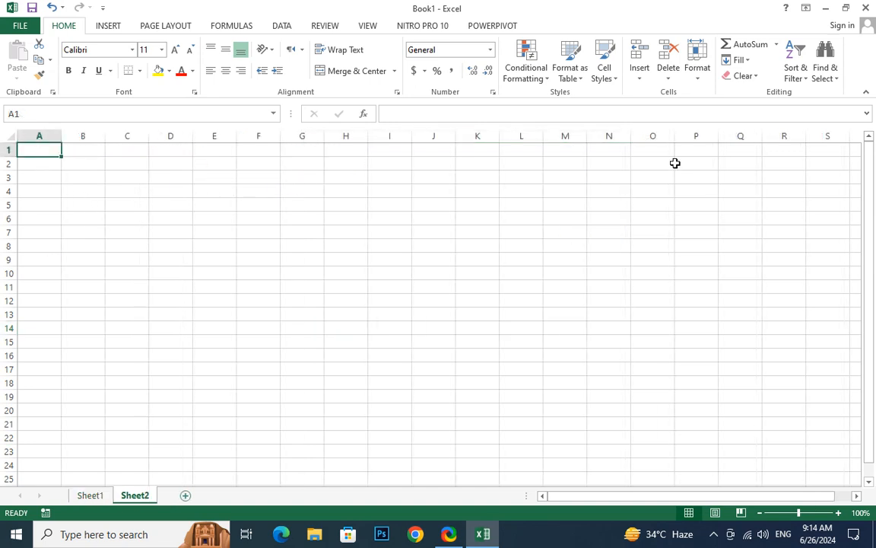
# - Enter 45, 5, 331213, 565132132 and 522232.32 at the top of column A, leaving A4 blank
pyautogui.write('45')
pyautogui.press('Return')
pyautogui.write('5')
pyautogui.press('Return')
pyautogui.write('3')
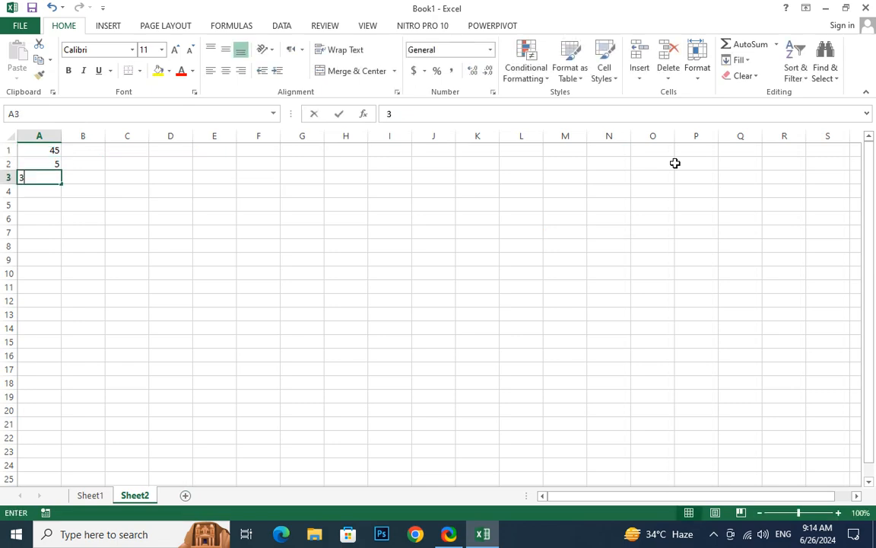
pyautogui.write('31213')
pyautogui.press('Return')
pyautogui.press('Return')
pyautogui.write('565132132')
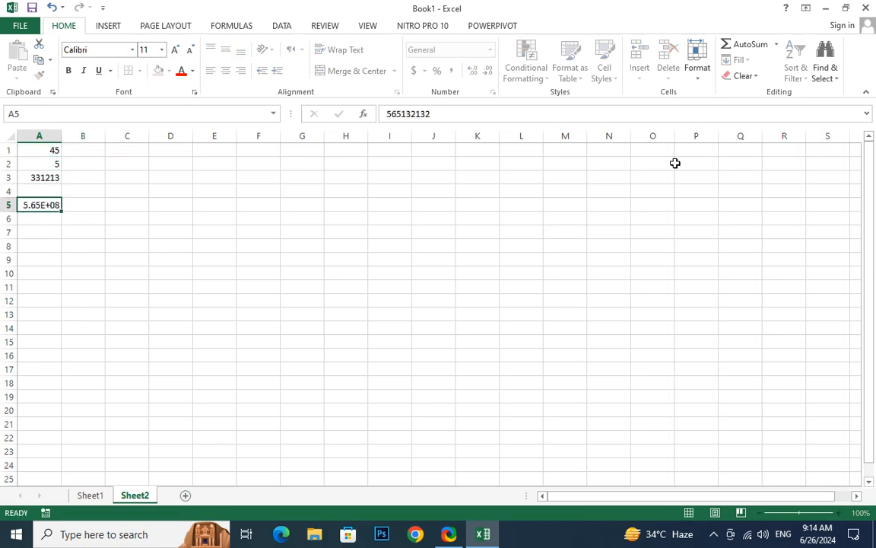
pyautogui.press('Return')
pyautogui.write('522232.32')
pyautogui.press('Return')
# - Enter 25322 and the remaining sample numbers down to 232323, leaving A7 empty
pyautogui.press('Return')
pyautogui.write('25322')
pyautogui.press('Return')
pyautogui.write('3')
pyautogui.press('Return')
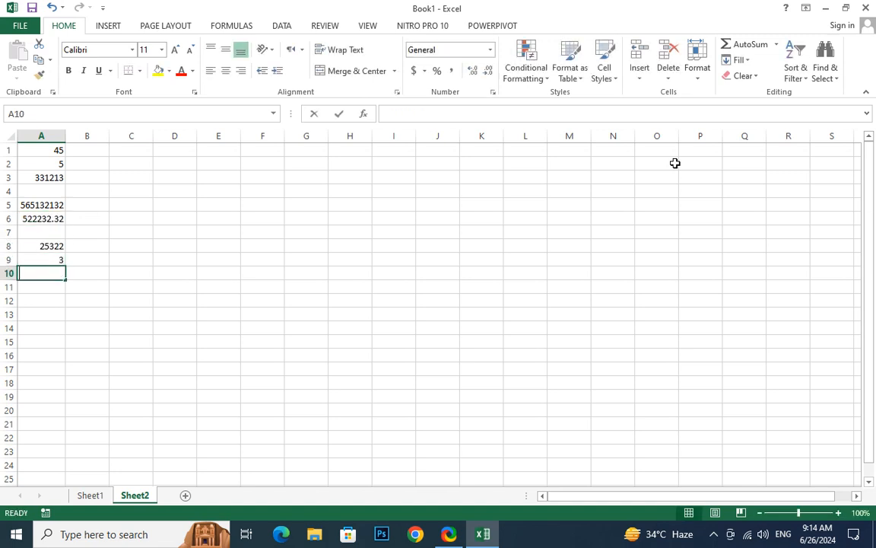
pyautogui.write('323 2323')
pyautogui.press('Return')
pyautogui.write('2 3232')
pyautogui.press('Return')
pyautogui.write('32232 332 323 2 232323')
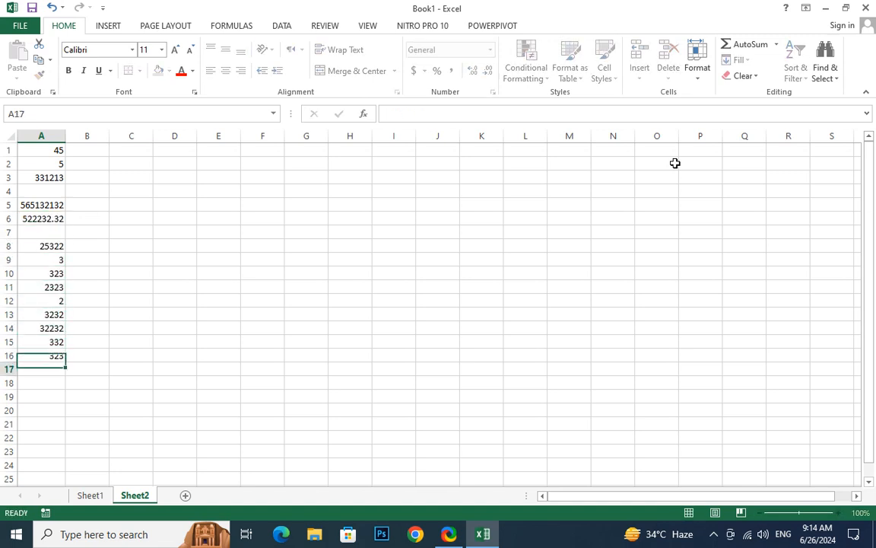
# - Fill A7 with 26123, widen column A, and select A1:A18
pyautogui.click(54, 231)
pyautogui.write('26123')
pyautogui.press('Return')
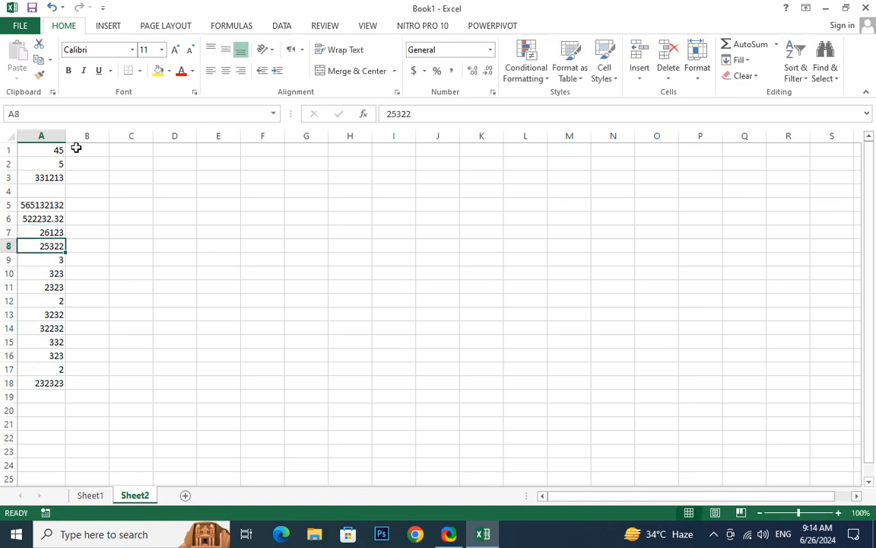
pyautogui.moveTo(66, 140); pyautogui.dragTo(442, 156)
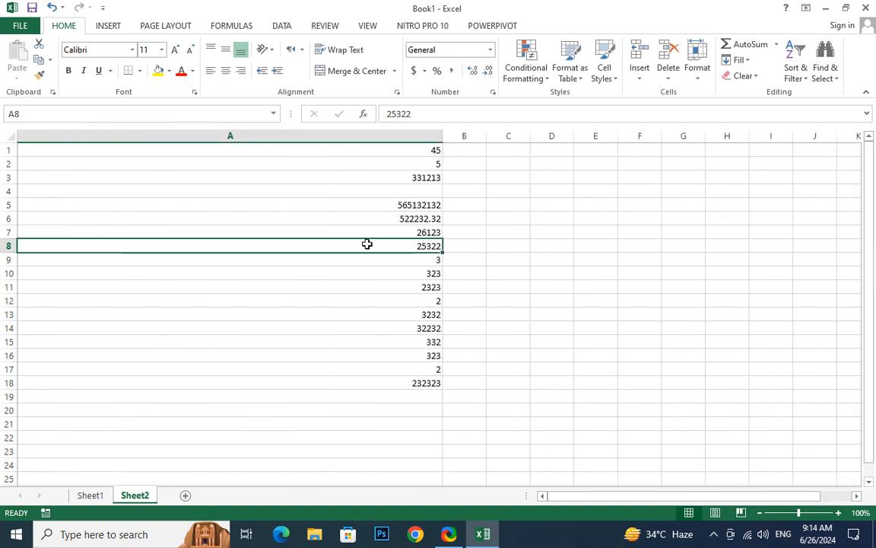
pyautogui.click(374, 154)
pyautogui.moveTo(373, 154); pyautogui.dragTo(367, 387)
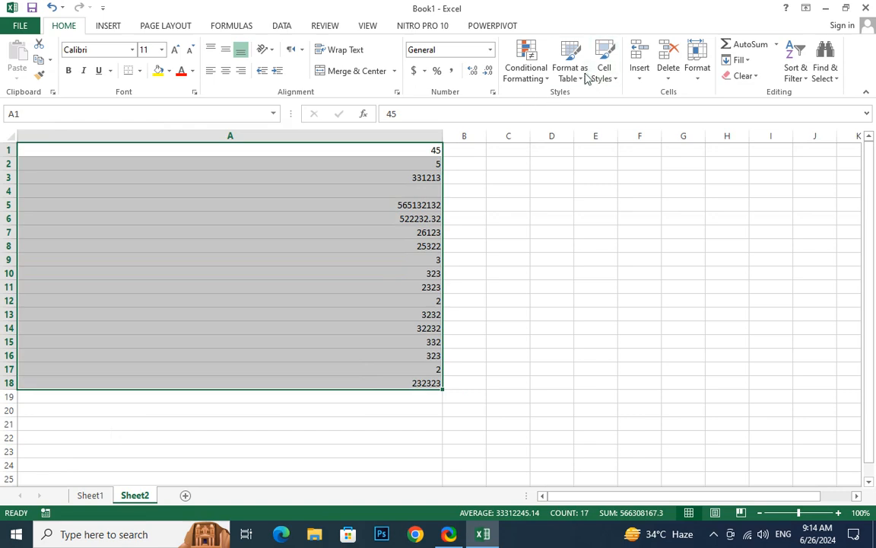
# - Add a 4 Traffic Lights icon set rule to A1:A18 through the Conditional Formatting Rules Manager
pyautogui.click(548, 81)
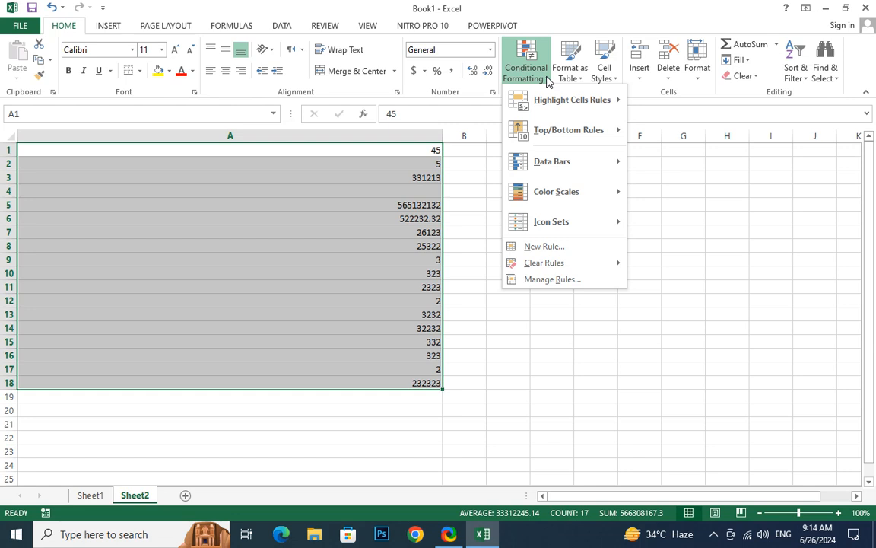
pyautogui.click(553, 279)
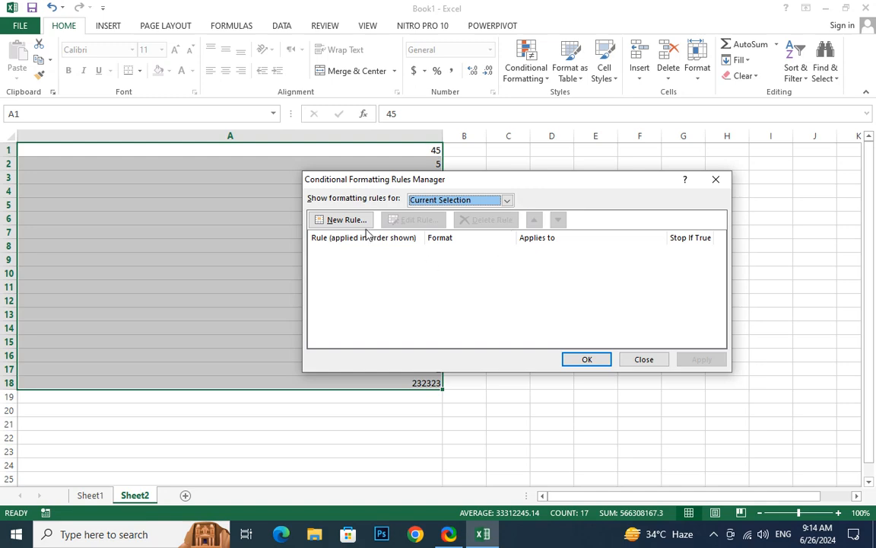
pyautogui.click(340, 219)
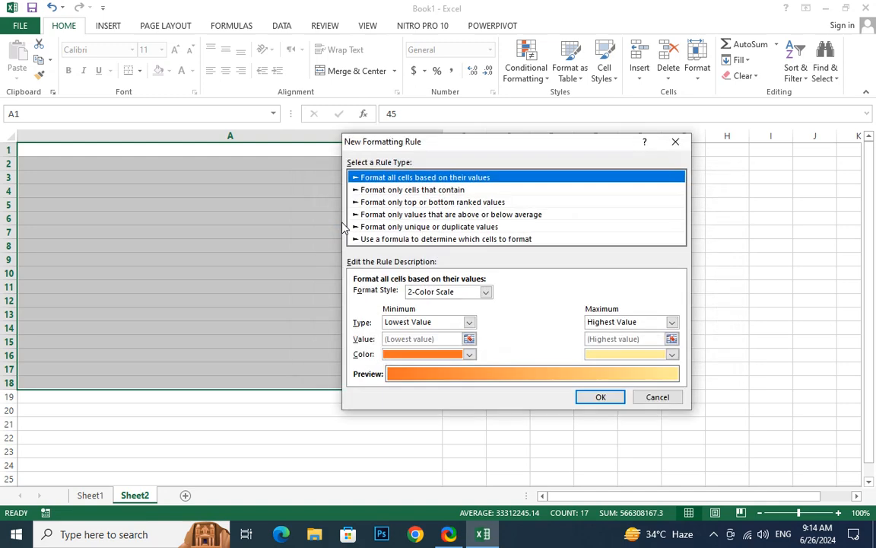
pyautogui.click(449, 292)
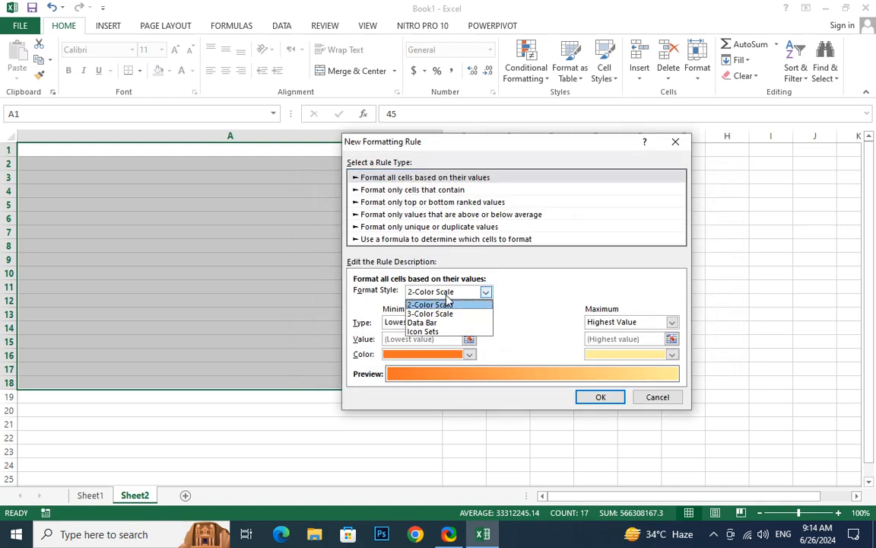
pyautogui.click(455, 332)
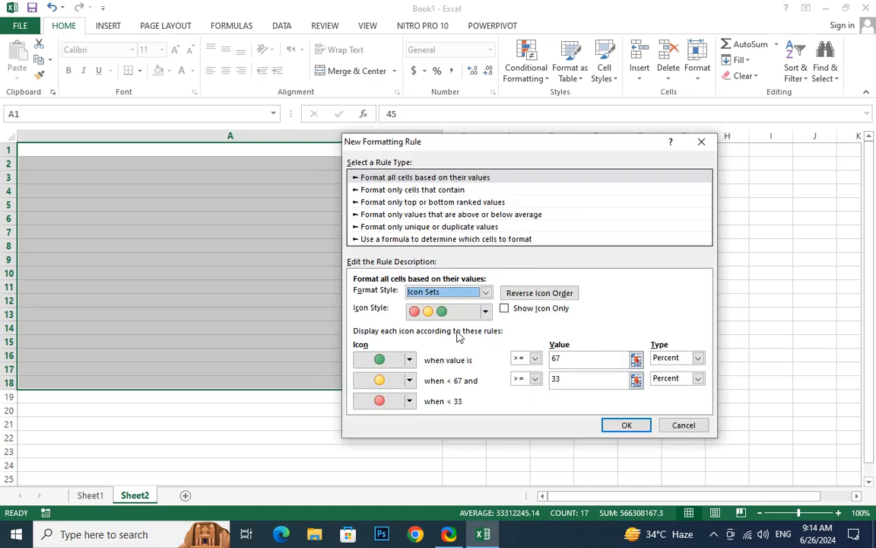
pyautogui.click(486, 311)
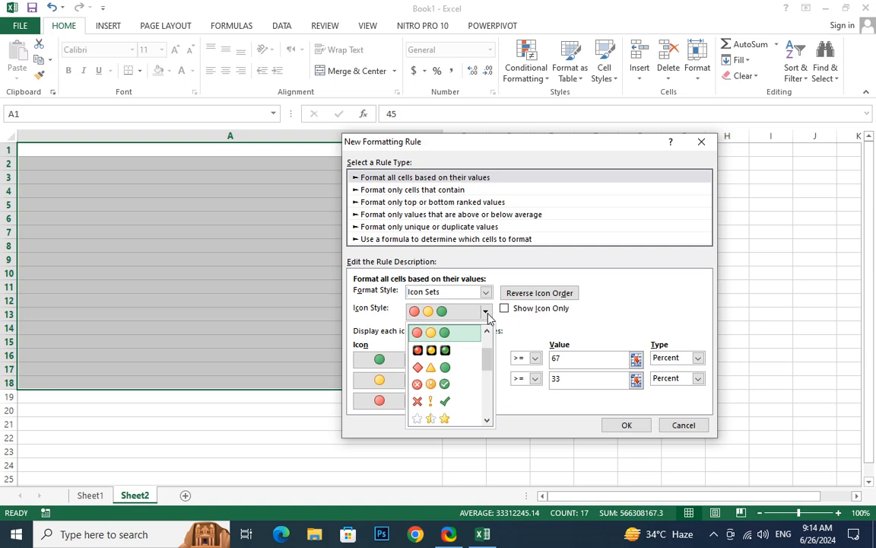
pyautogui.scroll(-2, 461, 426)
pyautogui.click(456, 419)
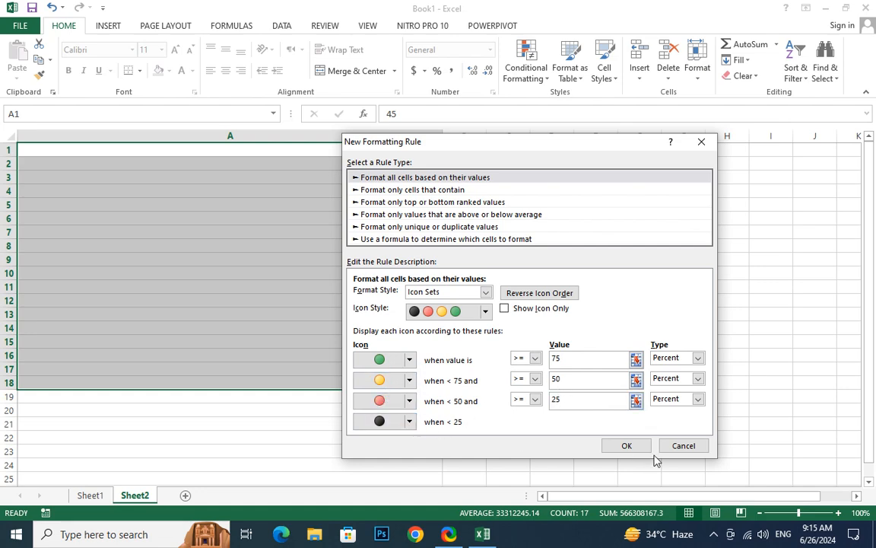
pyautogui.click(628, 447)
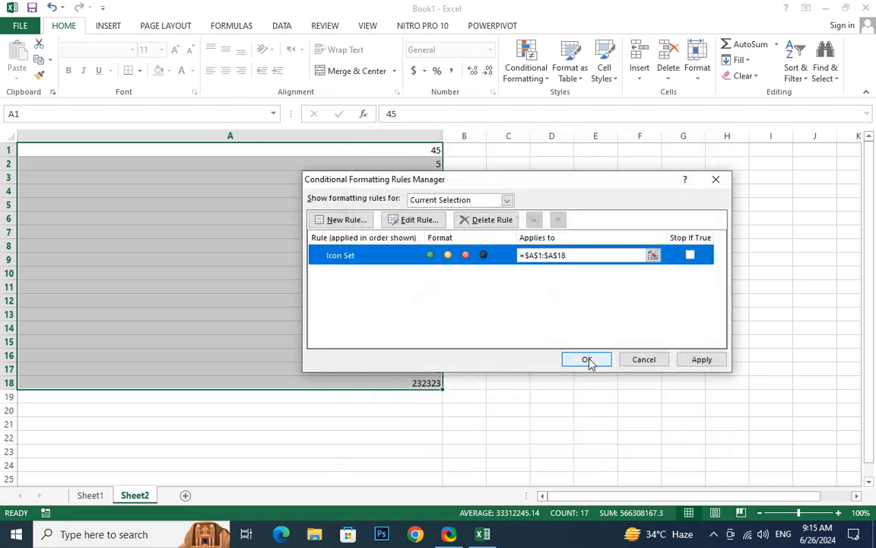
pyautogui.click(695, 362)
pyautogui.click(587, 360)
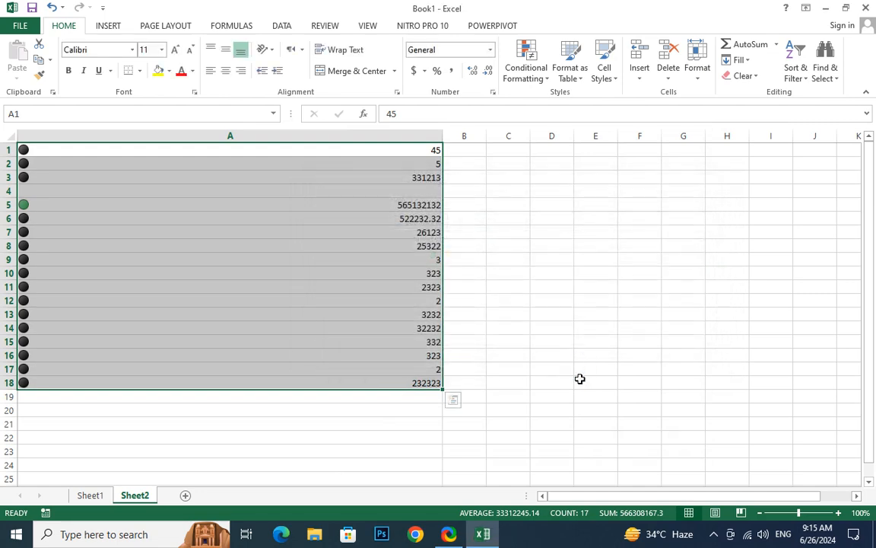
# - Enter 555, 55, 222, 22 and 22 into cells A4 through A8
pyautogui.click(25, 205)
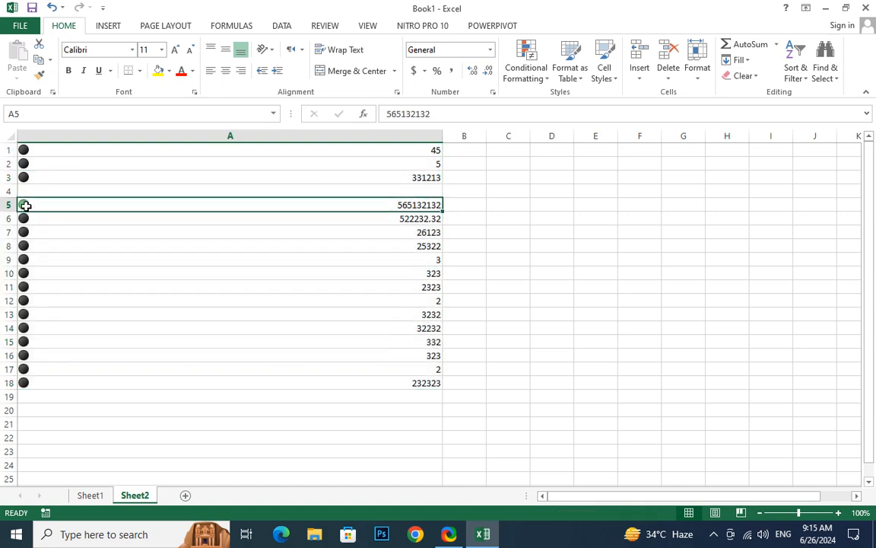
pyautogui.click(304, 189)
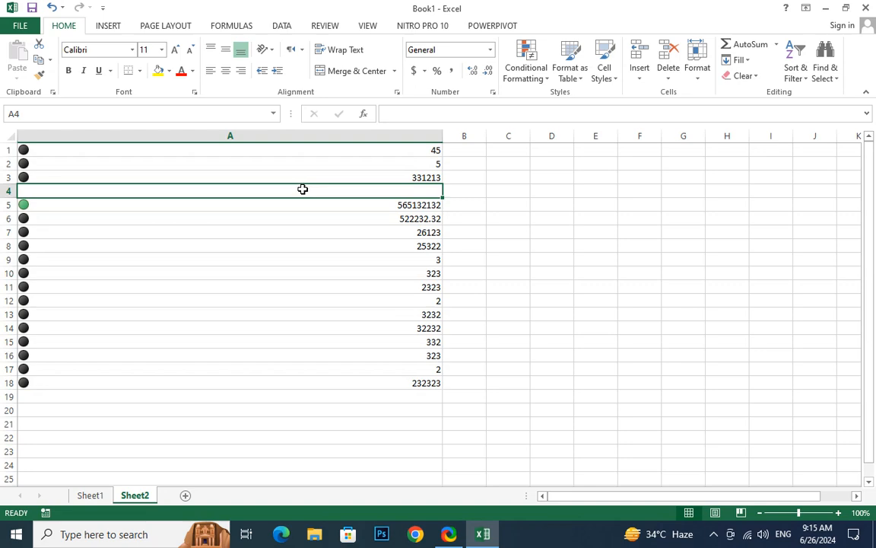
pyautogui.write('555')
pyautogui.press('Return')
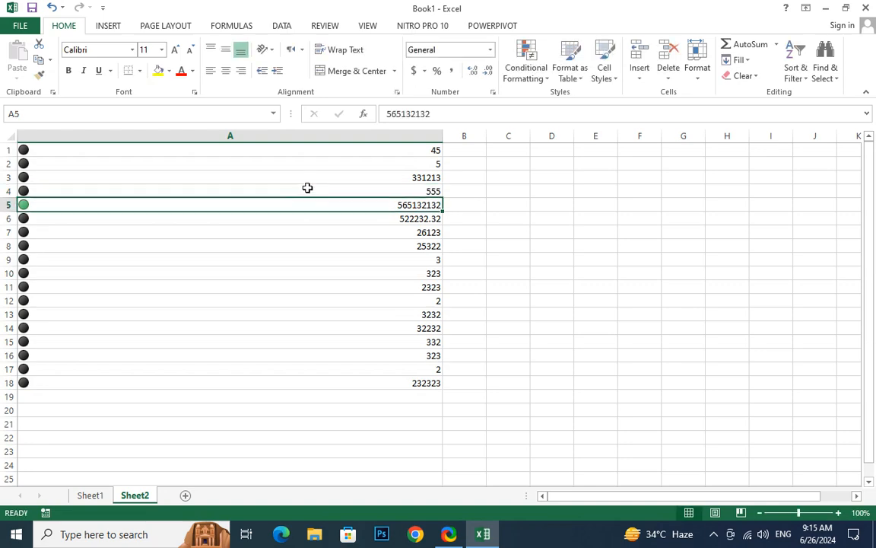
pyautogui.write('55')
pyautogui.press('Return')
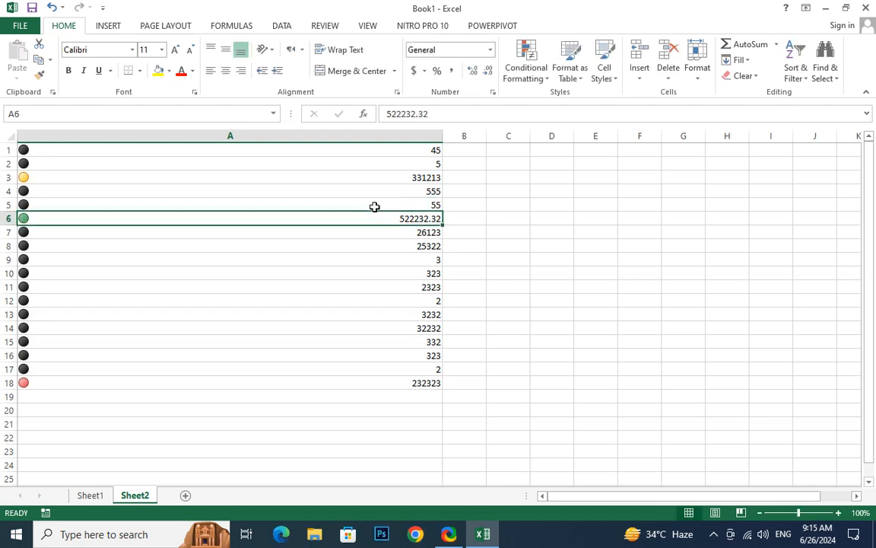
pyautogui.write('222')
pyautogui.press('Return')
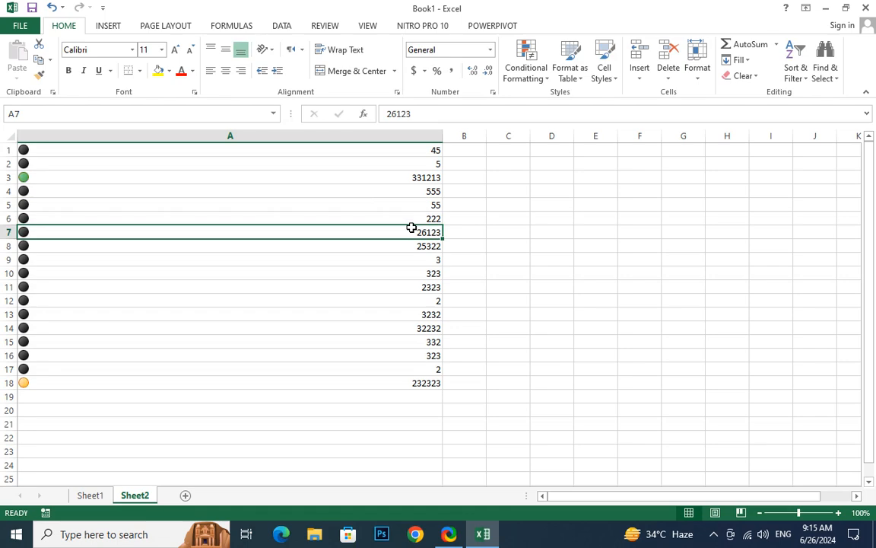
pyautogui.write('22')
pyautogui.press('Return')
pyautogui.write('22')
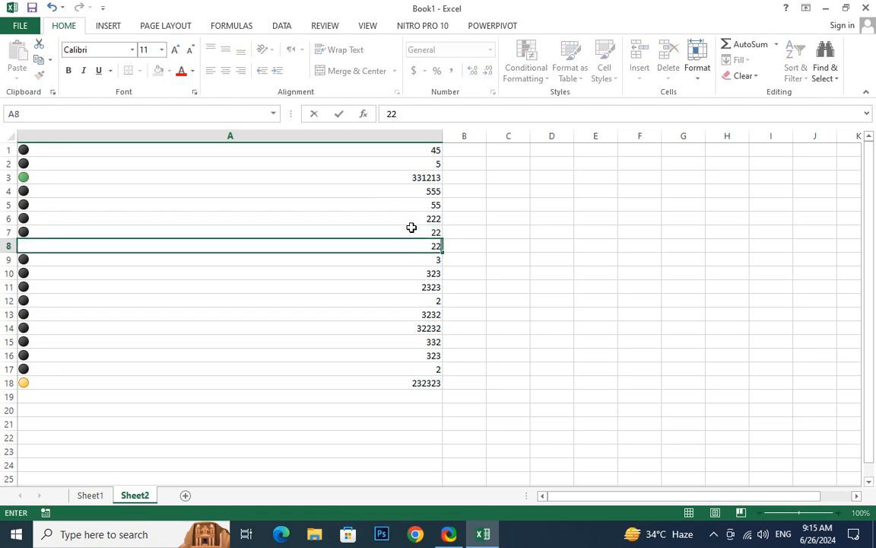
pyautogui.press('Return')
# - Change A3 to 22 and A18 to 522
pyautogui.click(404, 177)
pyautogui.write('22')
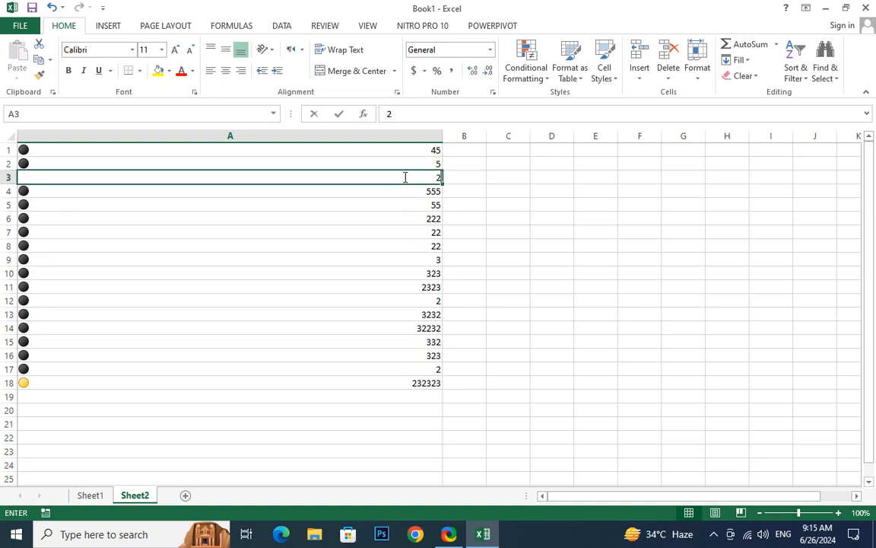
pyautogui.press('Return')
pyautogui.press('Down')
pyautogui.press('Down')
pyautogui.press('Down')
pyautogui.press('Down')
pyautogui.press('Down')
pyautogui.press('Down')
pyautogui.press('Down')
pyautogui.press('Down')
pyautogui.press('Down')
pyautogui.press('Down')
pyautogui.press('Down')
pyautogui.press('Down')
pyautogui.press('Down')
pyautogui.press('Down')
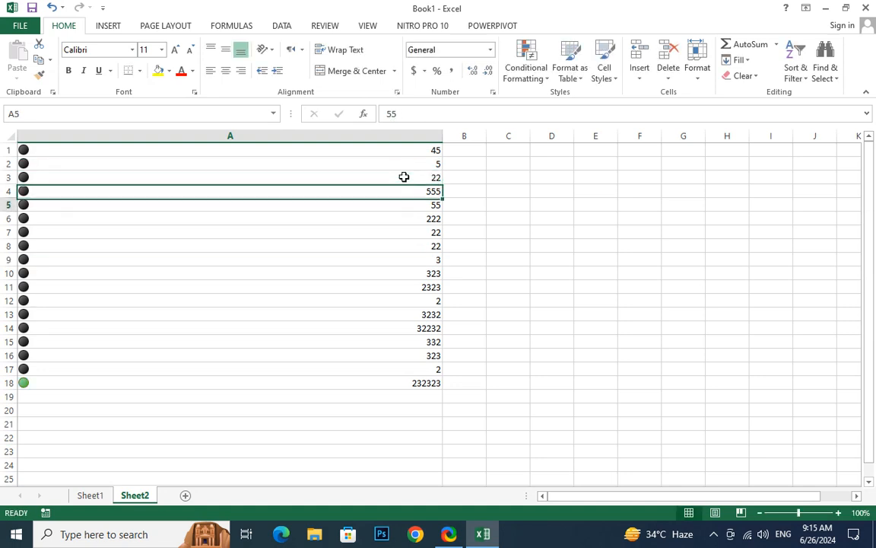
pyautogui.write('522')
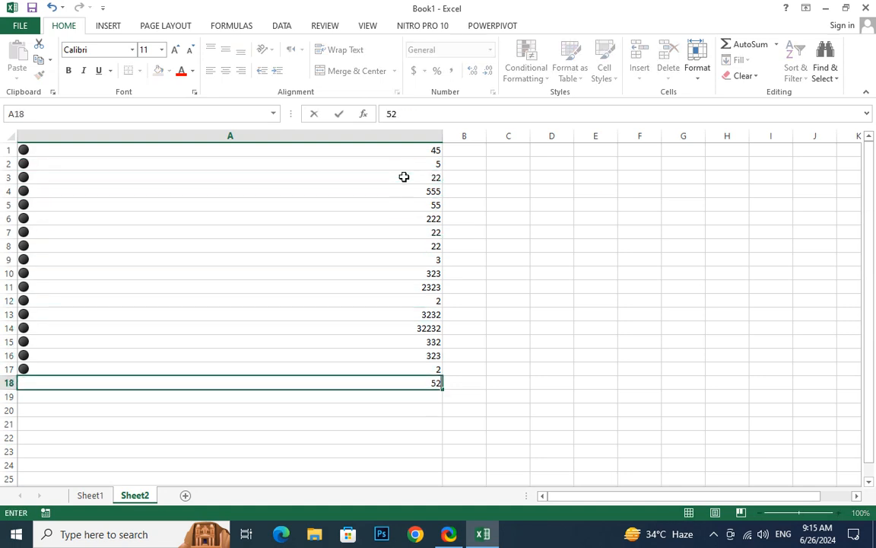
pyautogui.press('Return')
# - Set A14 to 223, A11 to 44 and A12 to 5
pyautogui.press('Up')
pyautogui.press('Up')
pyautogui.press('Up')
pyautogui.press('Up')
pyautogui.press('Up')
pyautogui.press('Up')
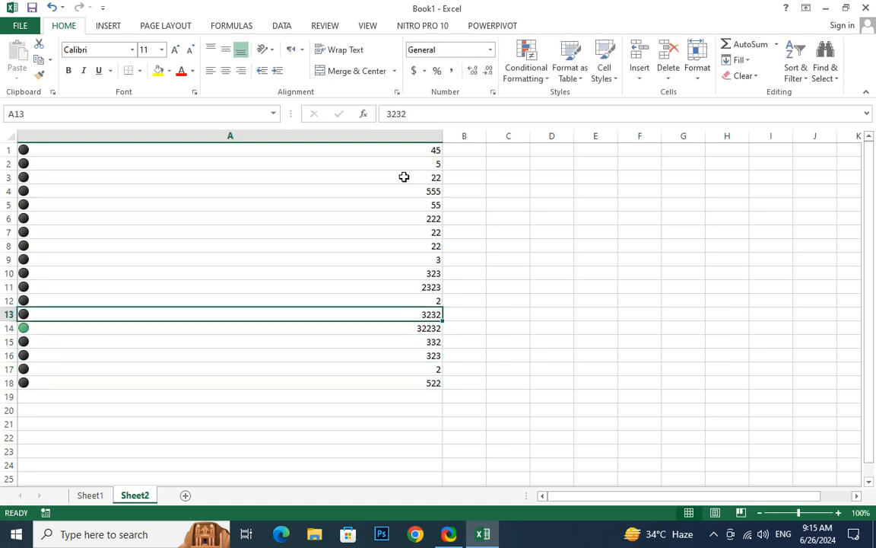
pyautogui.press('Down')
pyautogui.write('223')
pyautogui.press('Return')
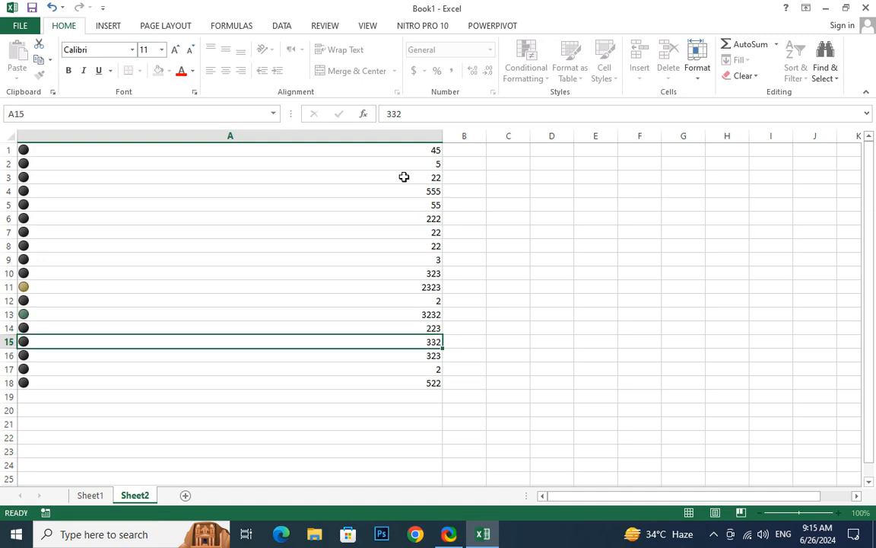
pyautogui.press('Up')
pyautogui.press('Up')
pyautogui.press('Up')
pyautogui.press('Up')
pyautogui.write('44')
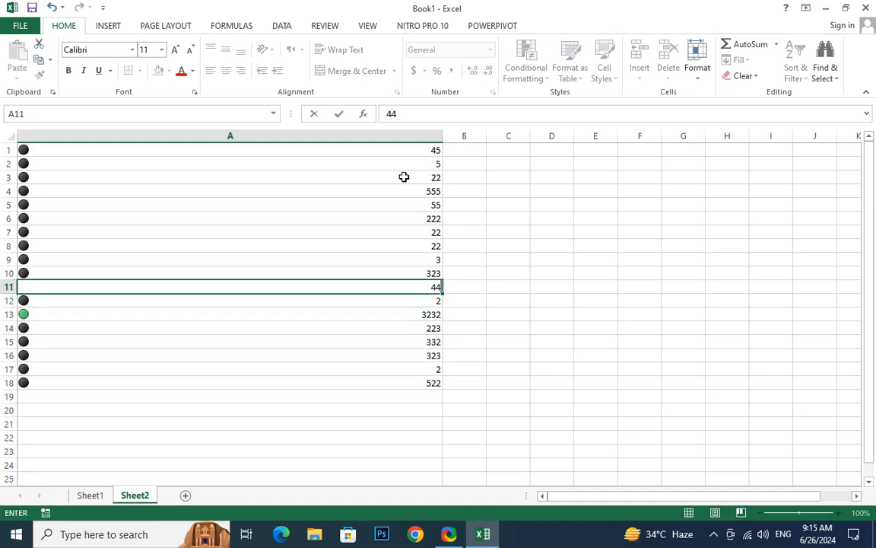
pyautogui.press('Return')
pyautogui.write('3')
pyautogui.press('Up')
pyautogui.press('Down')
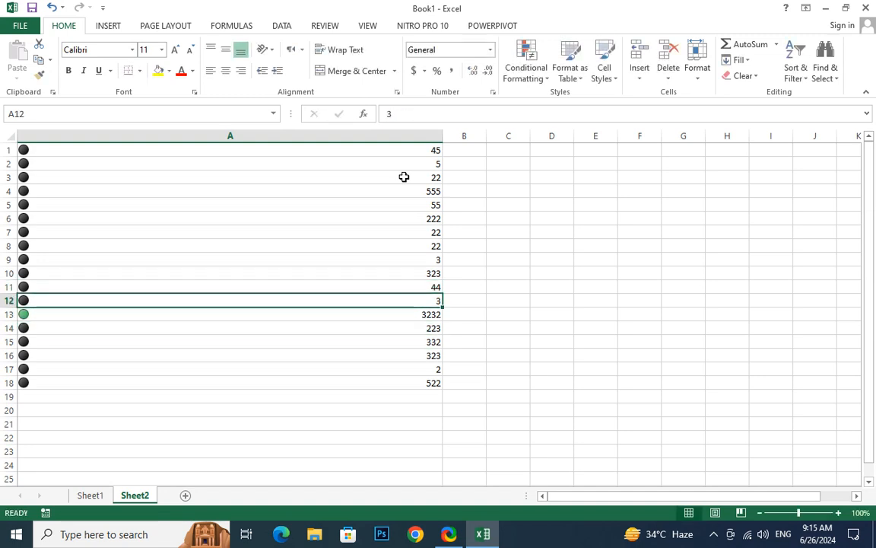
pyautogui.write('5')
pyautogui.press('Return')
# - Set A2 to 500 and A13 to 400
pyautogui.click(354, 216)
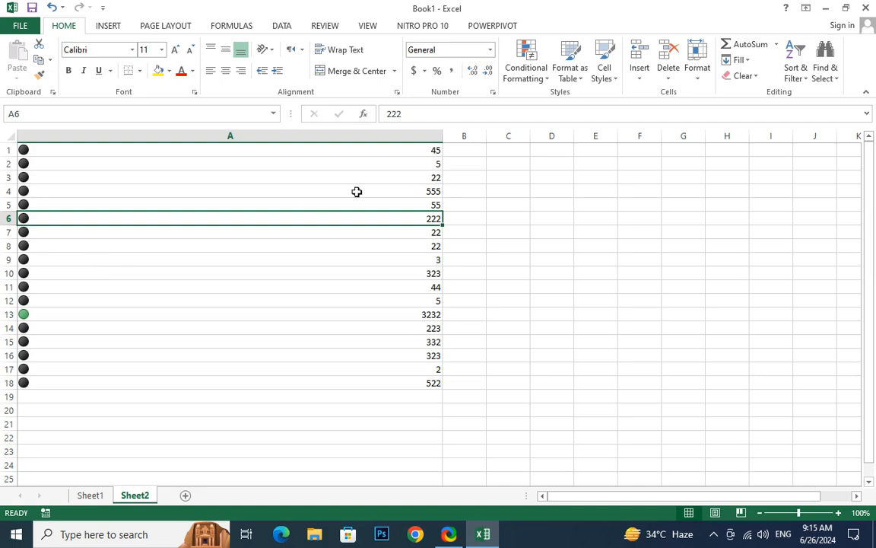
pyautogui.click(403, 164)
pyautogui.write('5555')
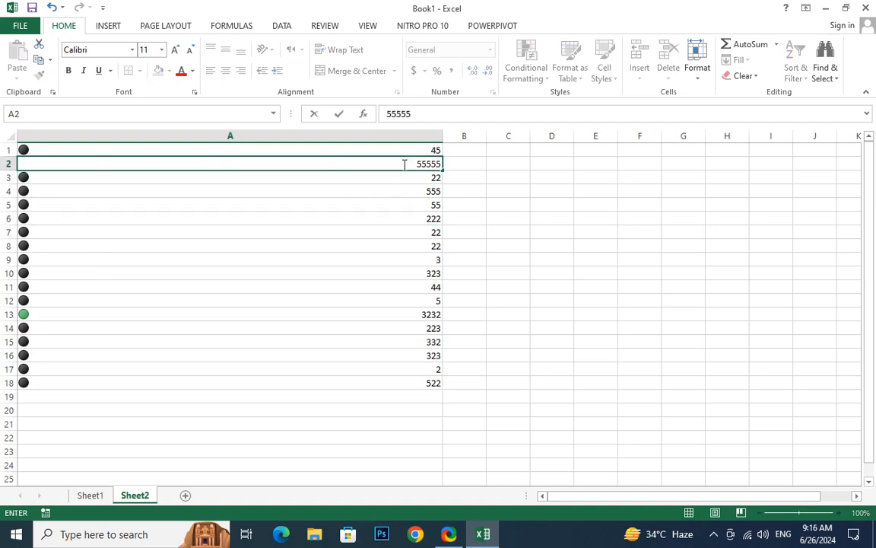
pyautogui.press('Return')
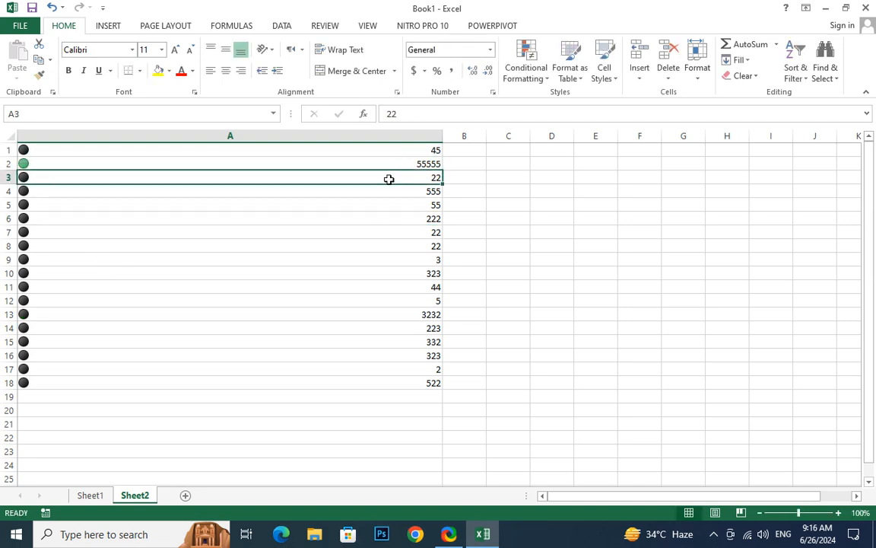
pyautogui.click(409, 162)
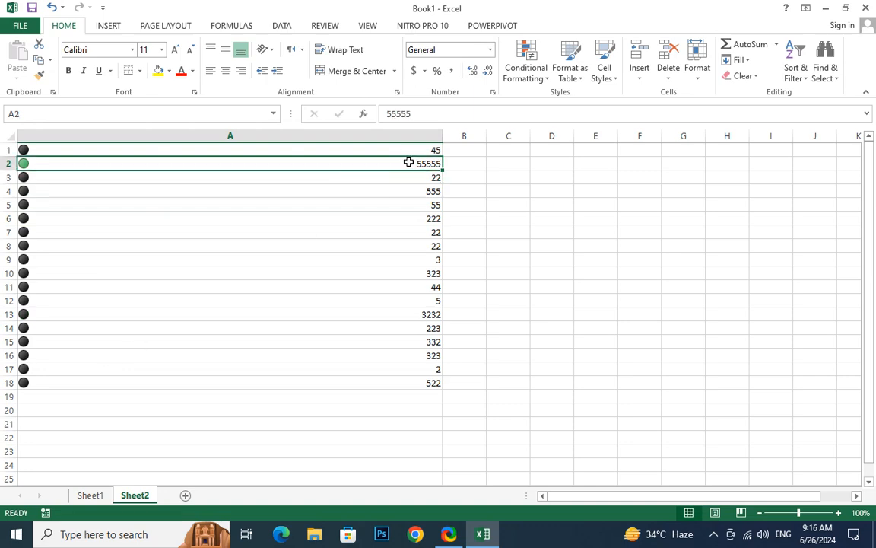
pyautogui.write('500')
pyautogui.press('Return')
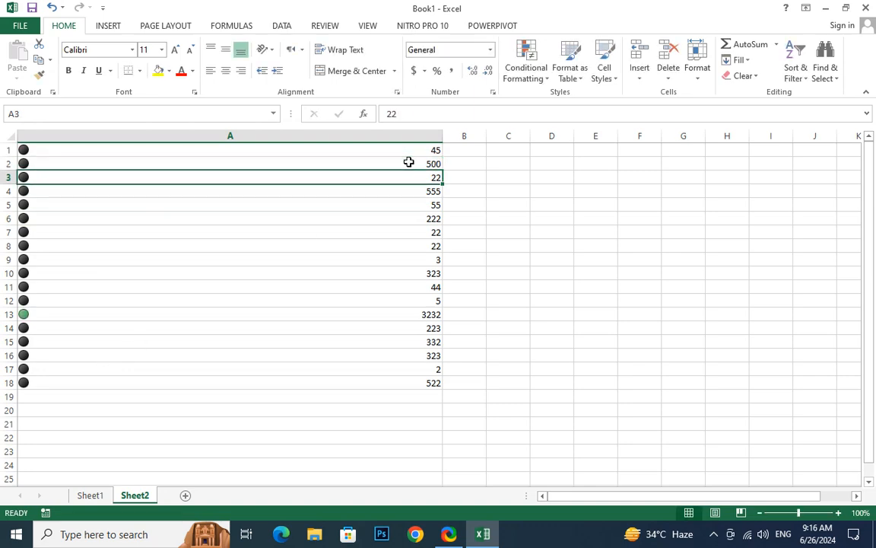
pyautogui.click(55, 312)
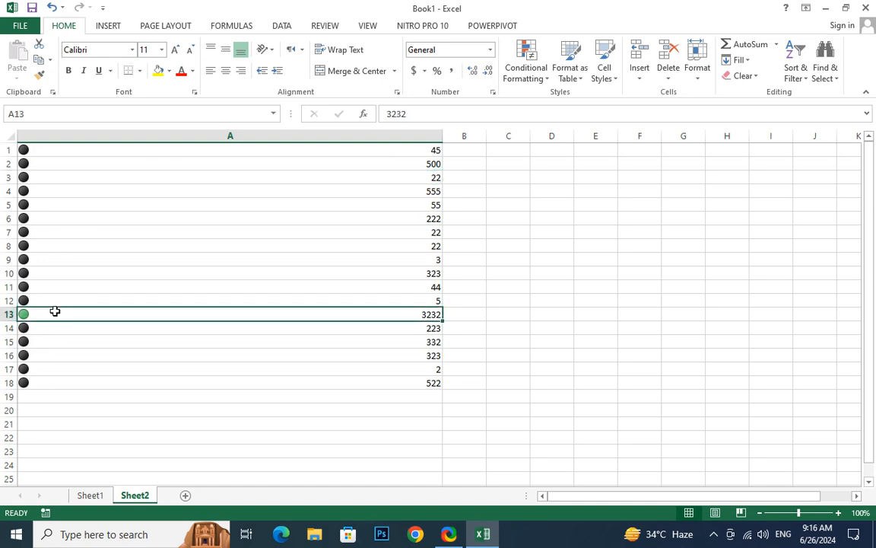
pyautogui.write('400')
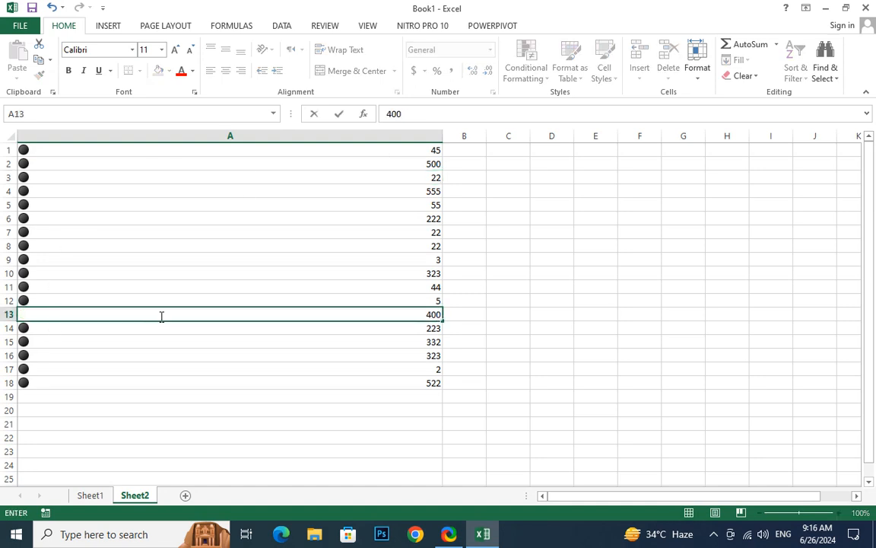
pyautogui.press('Return')
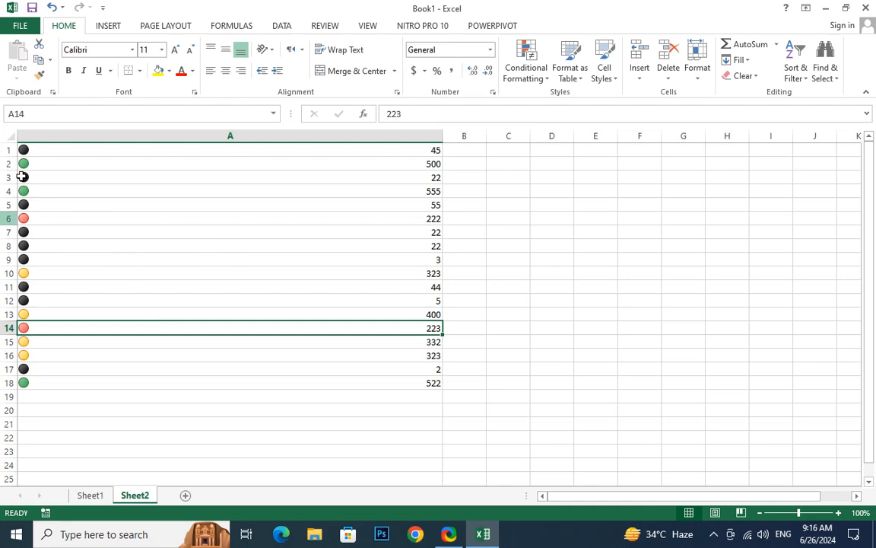
pyautogui.click(357, 151)
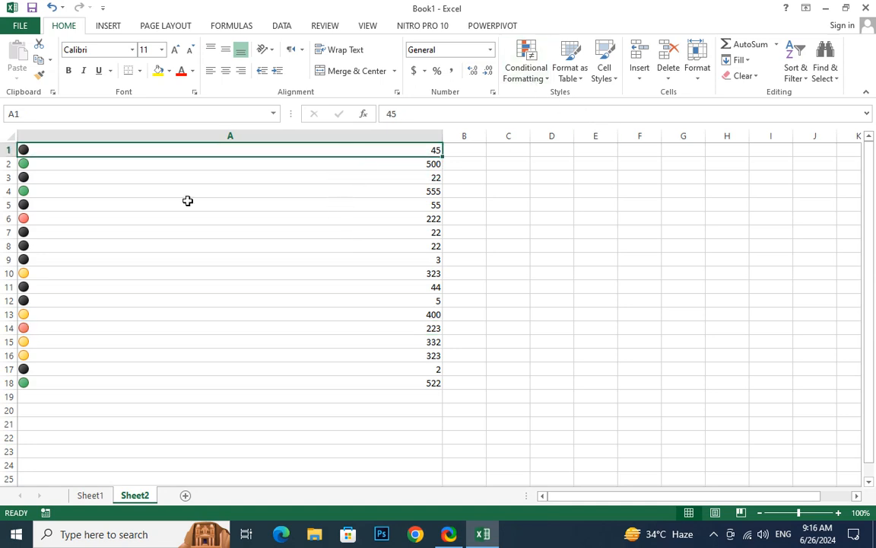
# - Select A1:A18 and highlight its four-icon Icon Set rule in the Conditional Formatting Rules Manager
pyautogui.moveTo(130, 145); pyautogui.dragTo(122, 382)
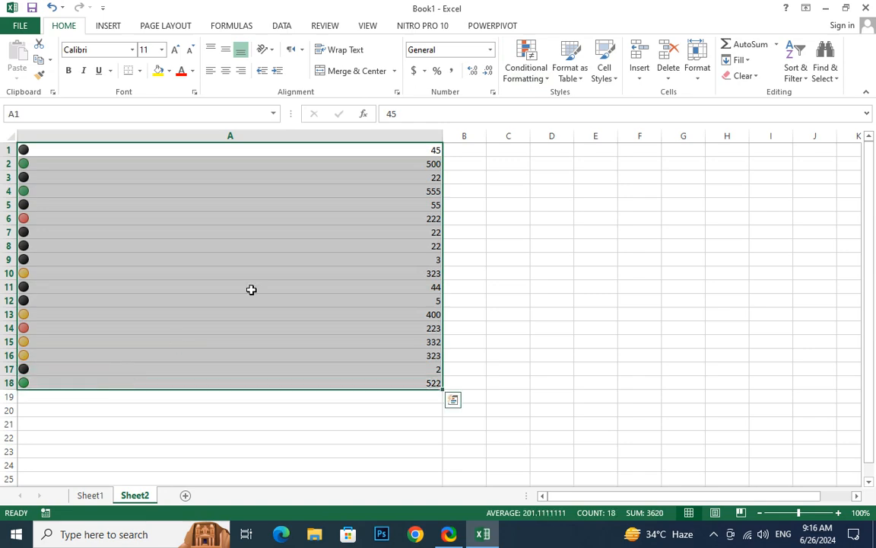
pyautogui.click(542, 79)
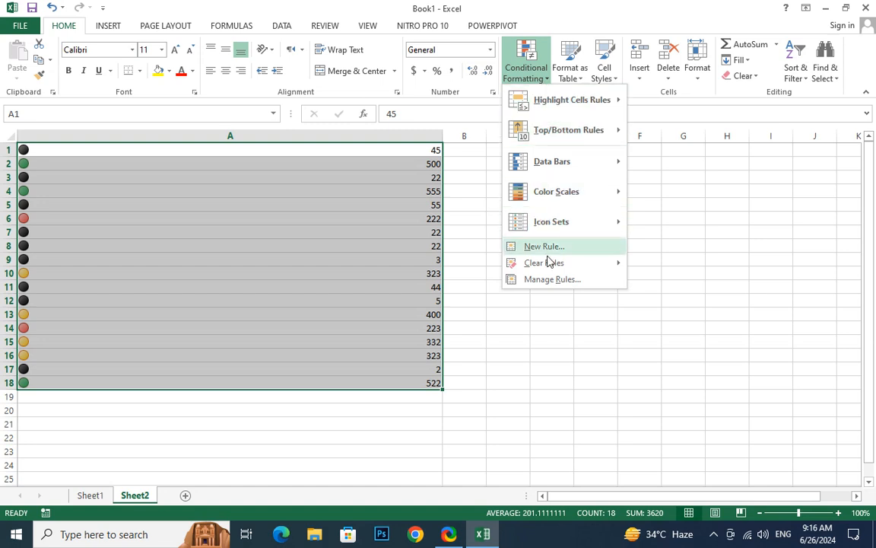
pyautogui.click(553, 280)
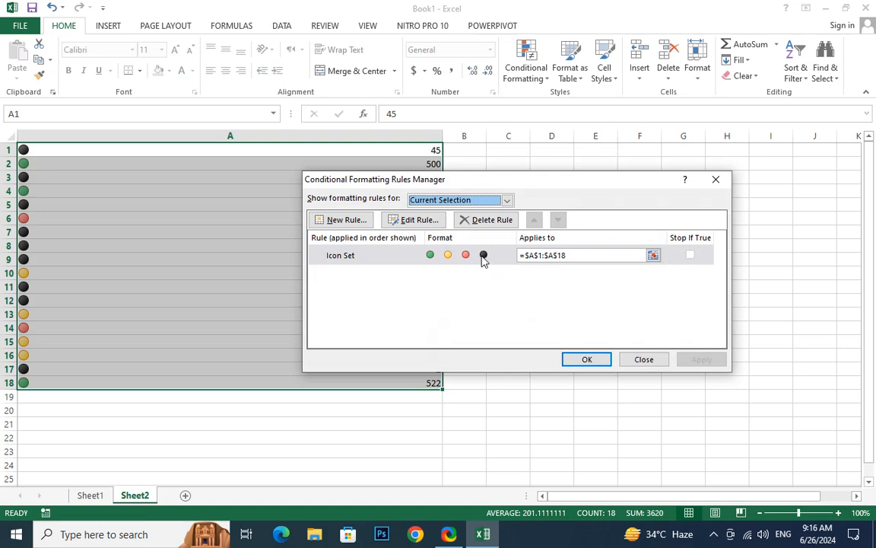
pyautogui.click(389, 259)
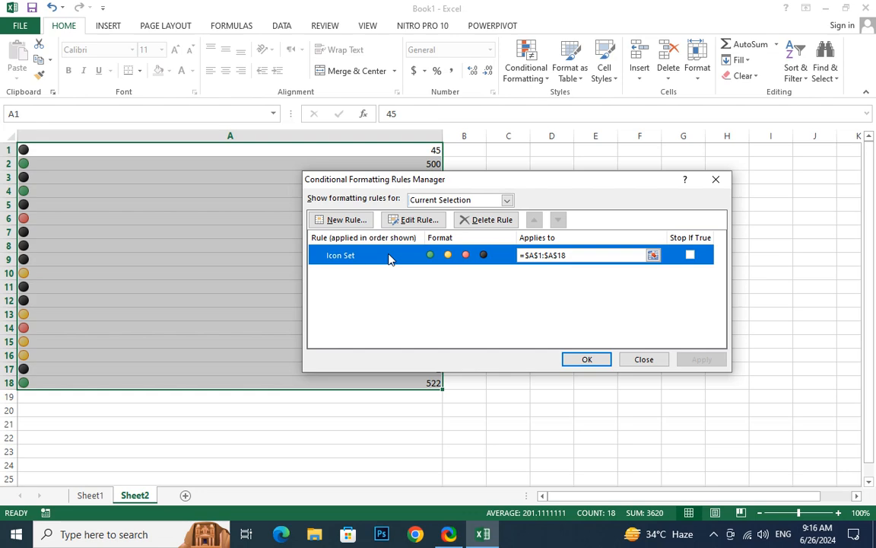
# - Edit the Icon Set rule so the green icon threshold is Number 100
pyautogui.click(420, 221)
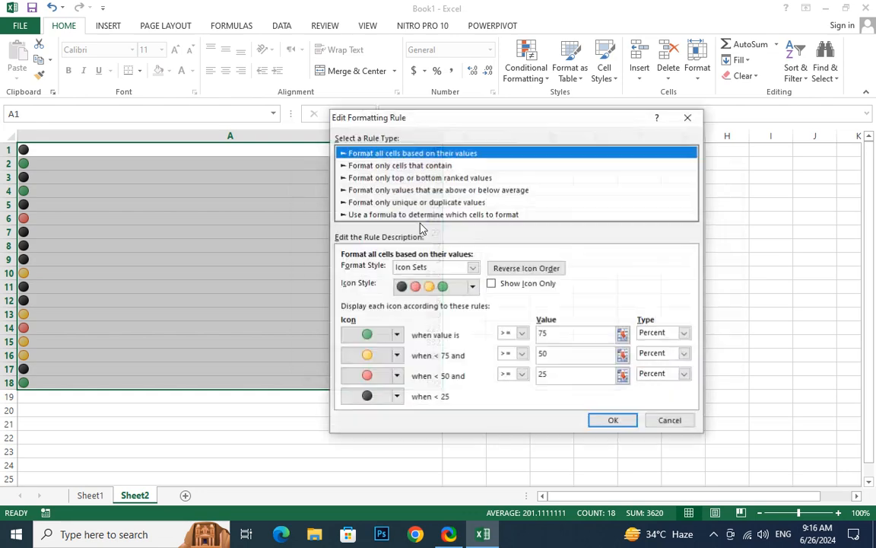
pyautogui.moveTo(516, 124); pyautogui.dragTo(505, 11)
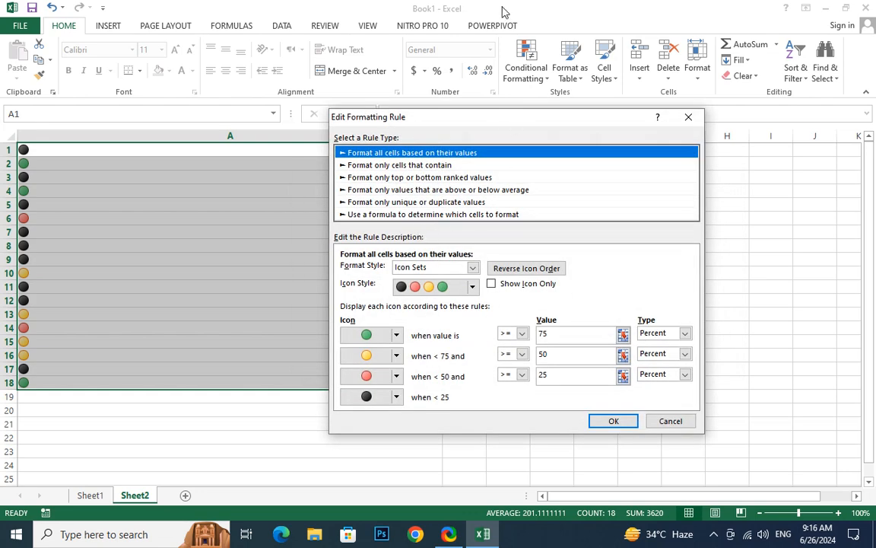
pyautogui.click(524, 225)
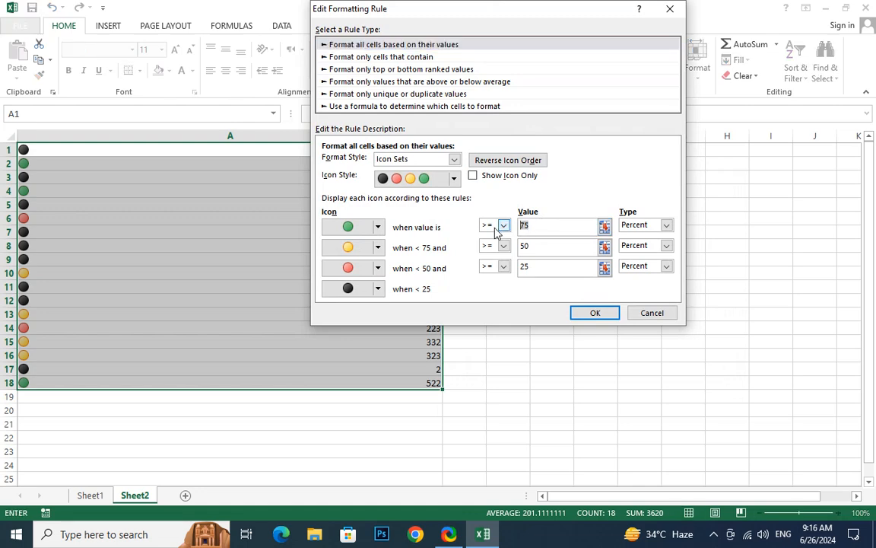
pyautogui.click(533, 248)
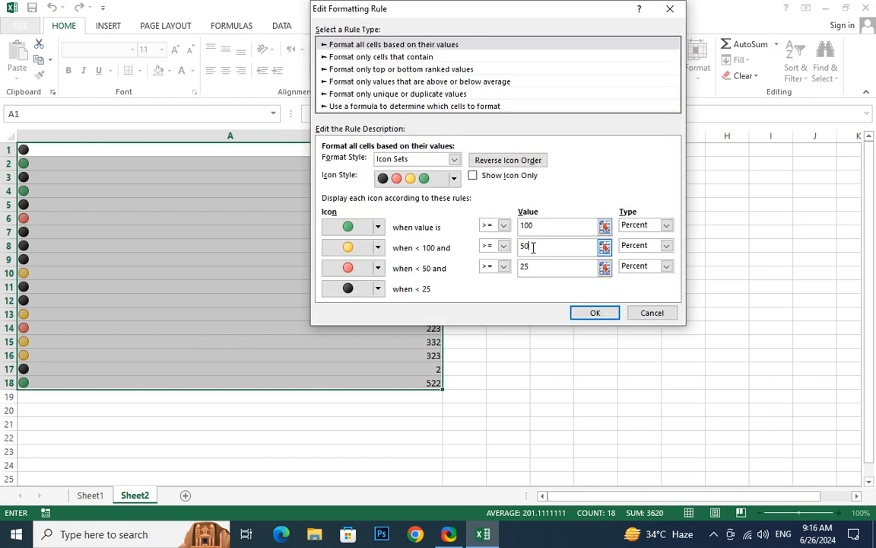
pyautogui.click(665, 225)
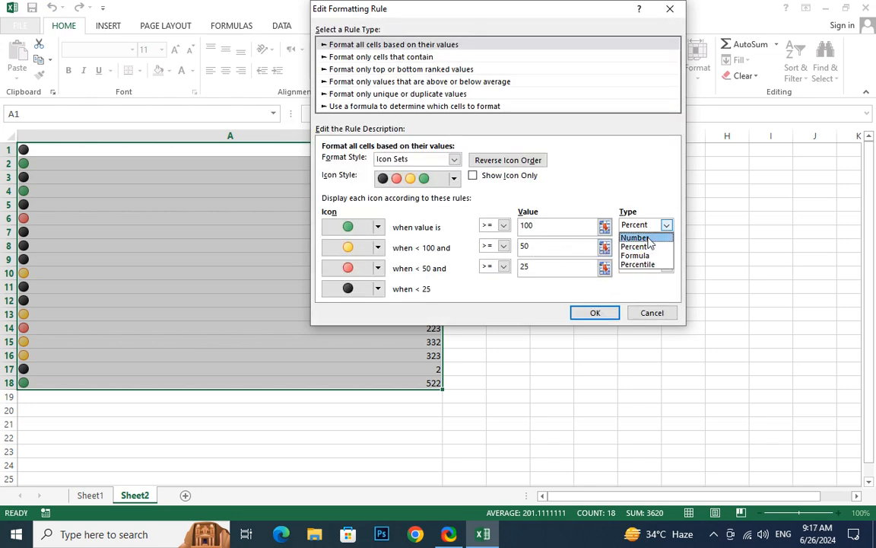
pyautogui.click(649, 238)
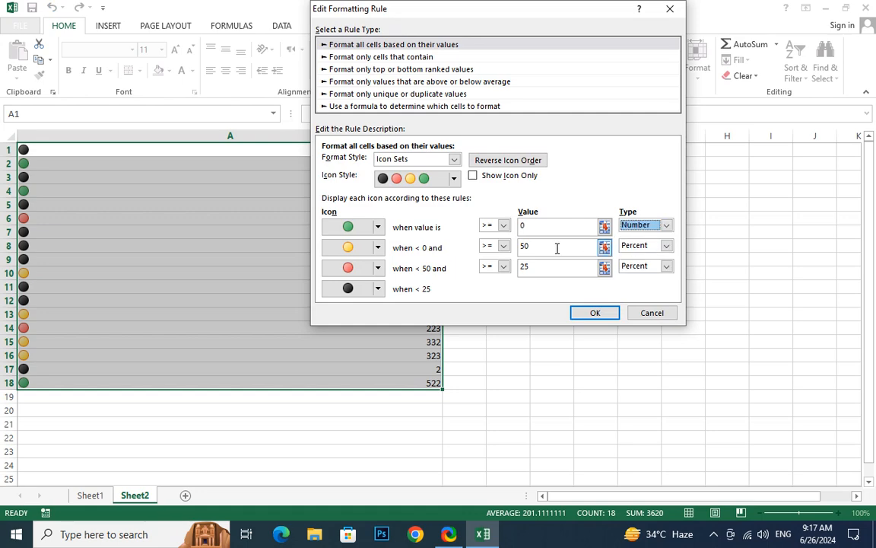
pyautogui.click(555, 249)
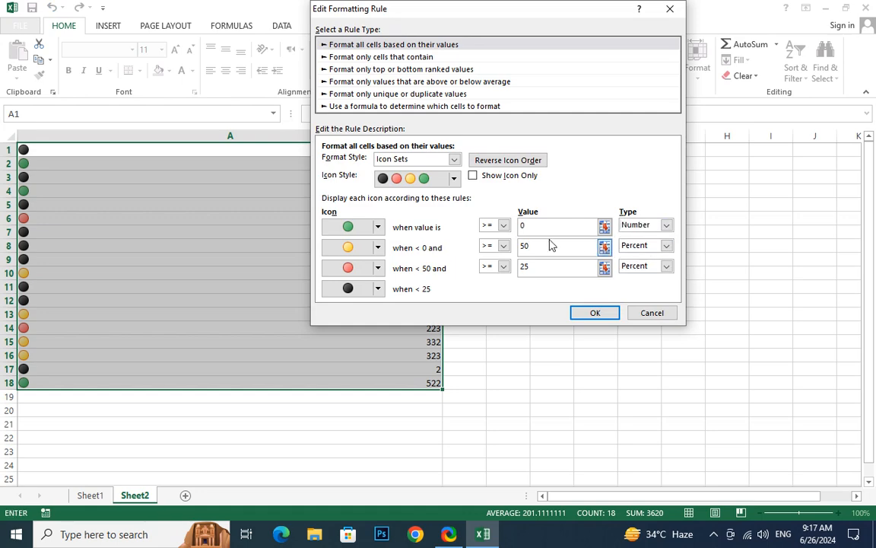
pyautogui.moveTo(542, 226); pyautogui.dragTo(415, 224)
pyautogui.write('100')
# - Set the yellow and red thresholds to Number 50 and 30, then confirm and apply the rule
pyautogui.click(555, 246)
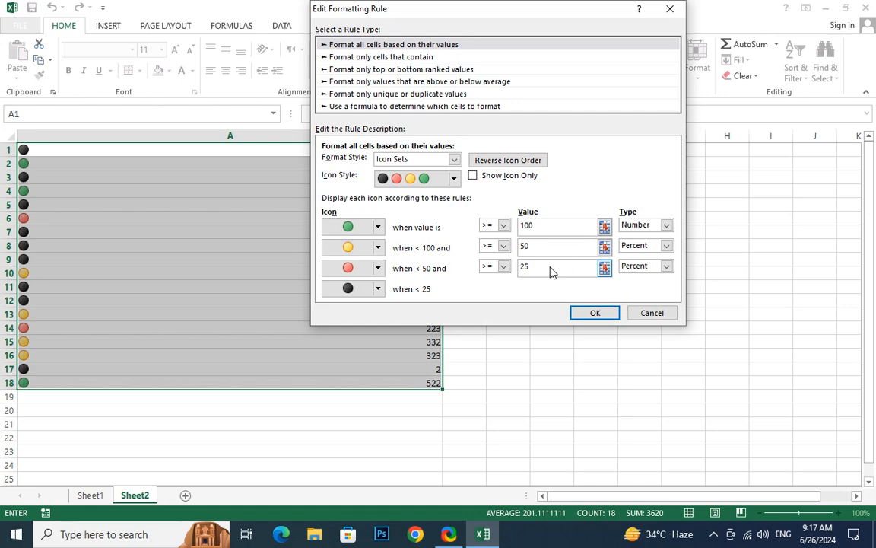
pyautogui.click(649, 247)
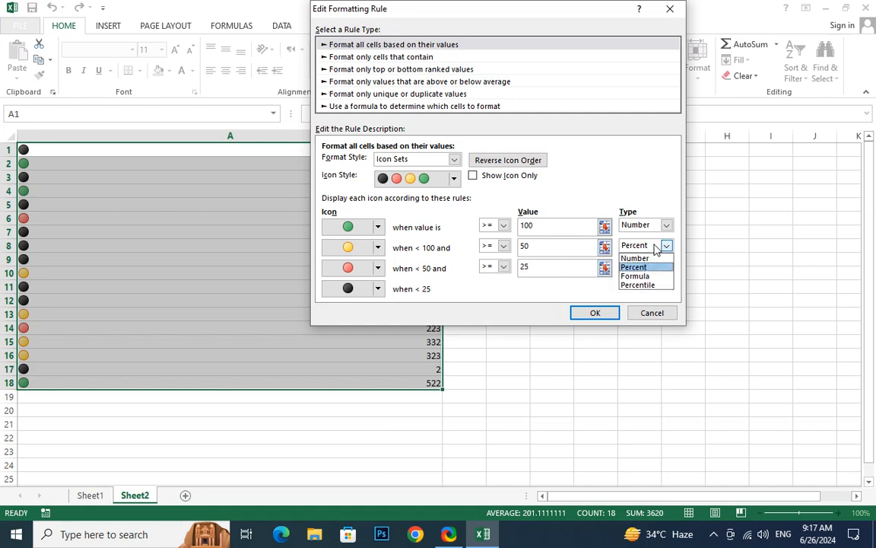
pyautogui.click(650, 258)
pyautogui.click(649, 267)
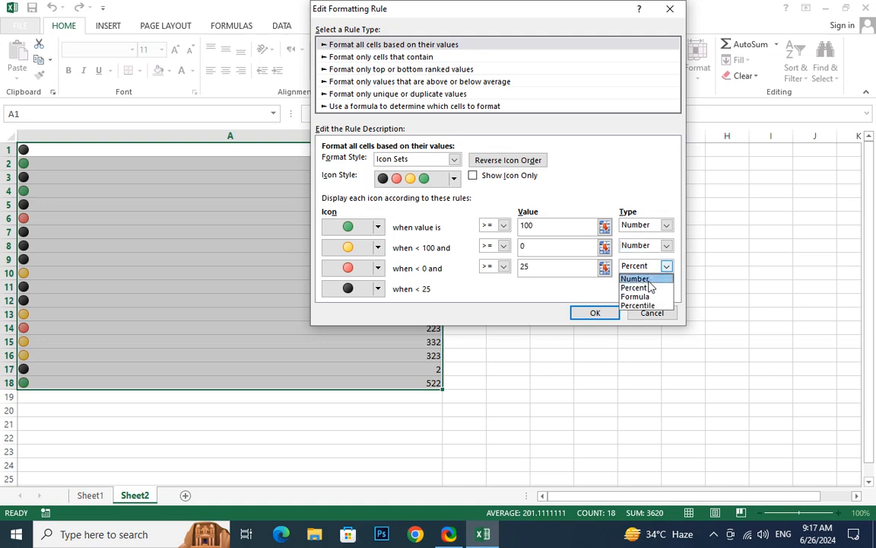
pyautogui.click(650, 279)
pyautogui.doubleClick(529, 247)
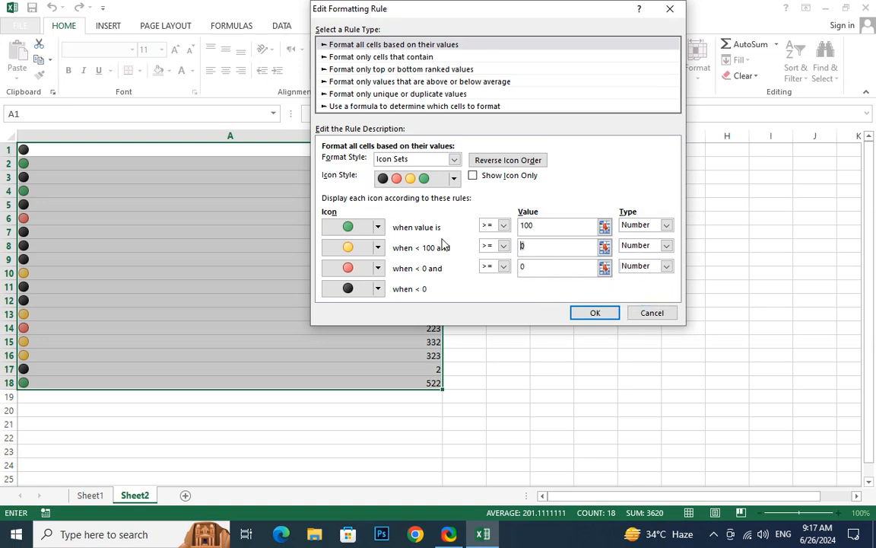
pyautogui.write('50')
pyautogui.doubleClick(563, 264)
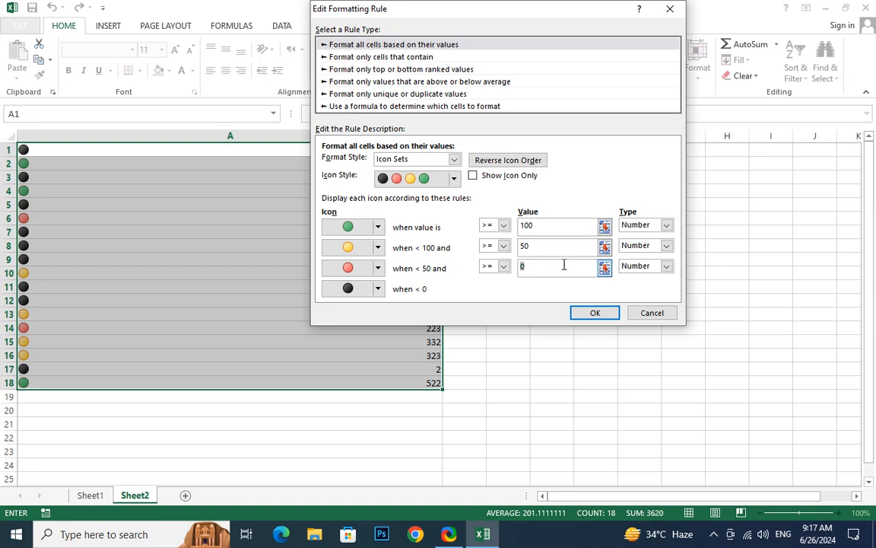
pyautogui.write('30')
pyautogui.click(608, 315)
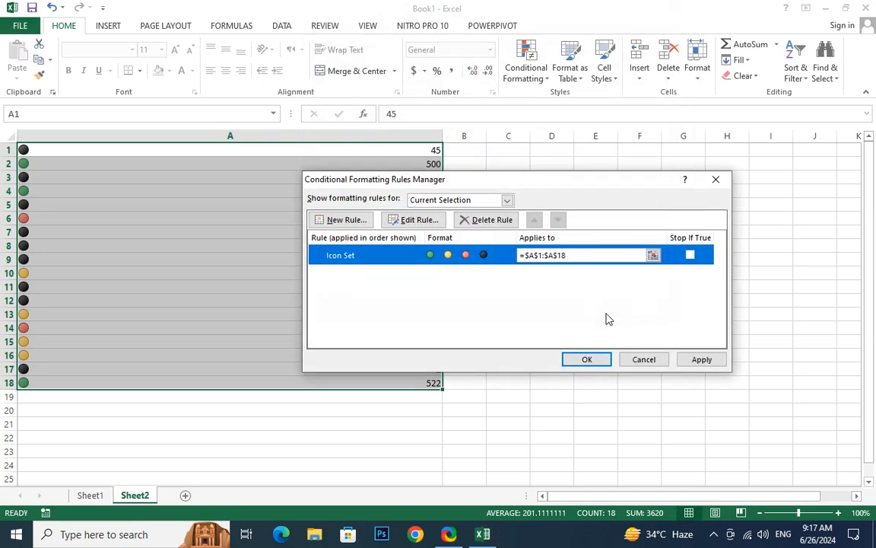
pyautogui.click(705, 363)
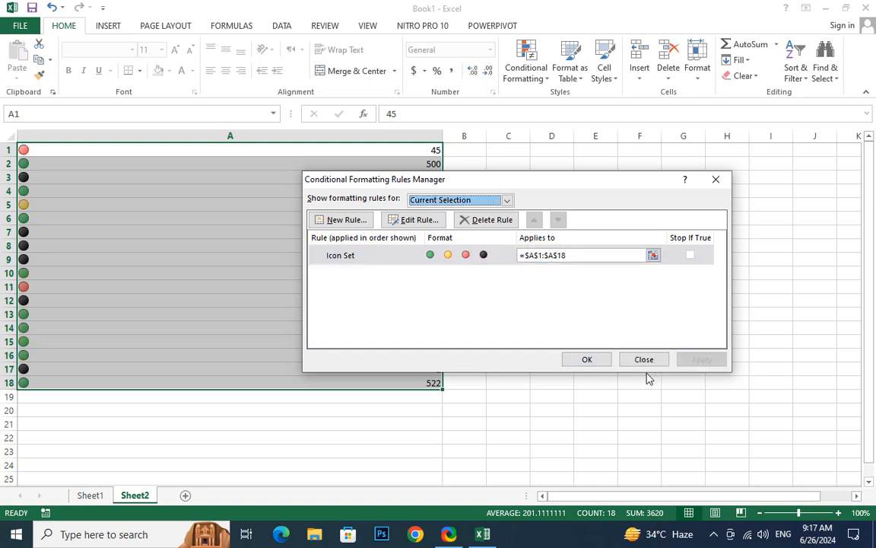
# - Close the rules manager and enter 55 in A1 and 99 in A2
pyautogui.click(589, 360)
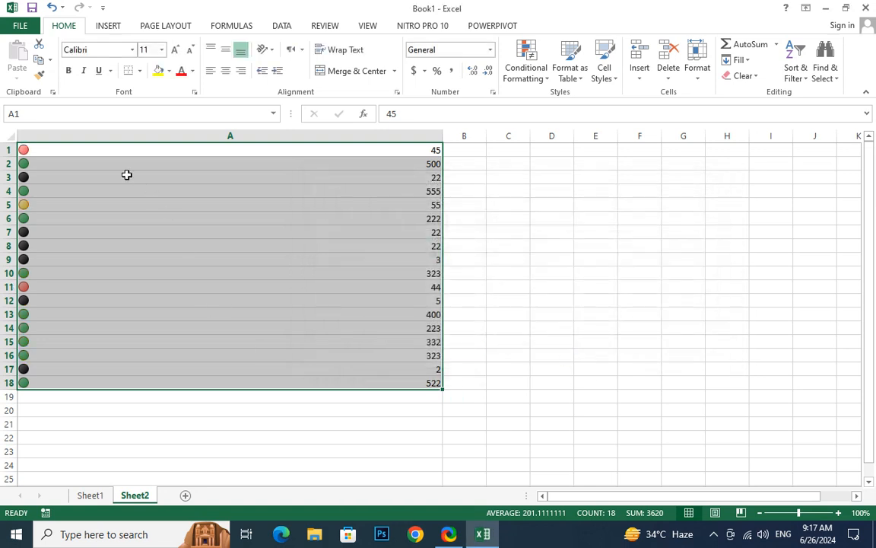
pyautogui.click(73, 149)
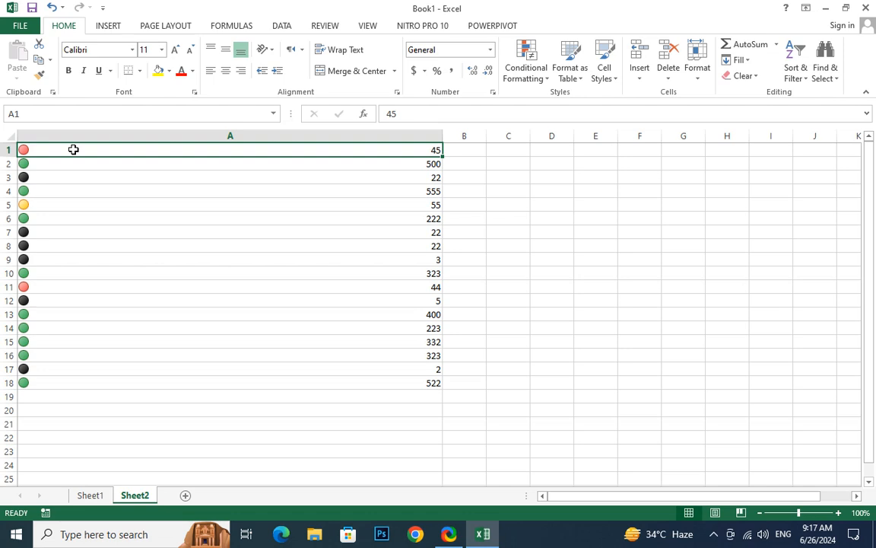
pyautogui.write('55')
pyautogui.press('Return')
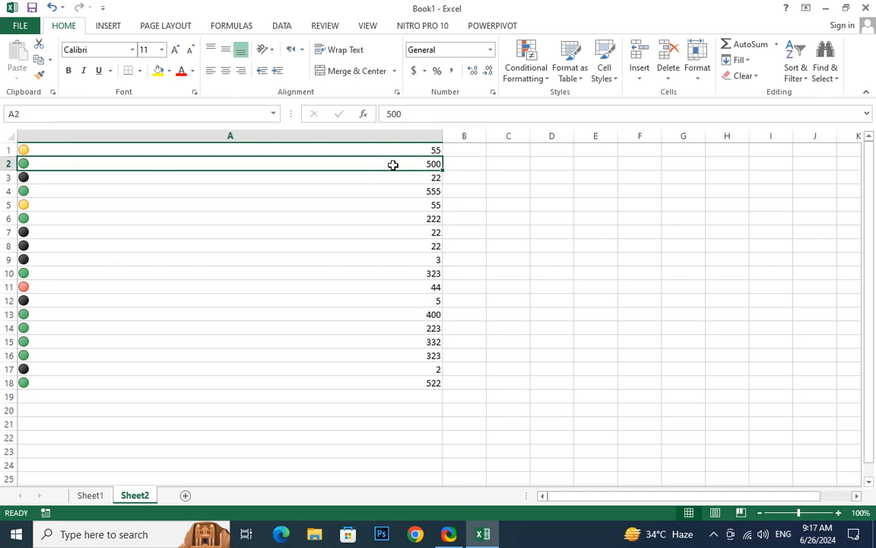
pyautogui.write('99')
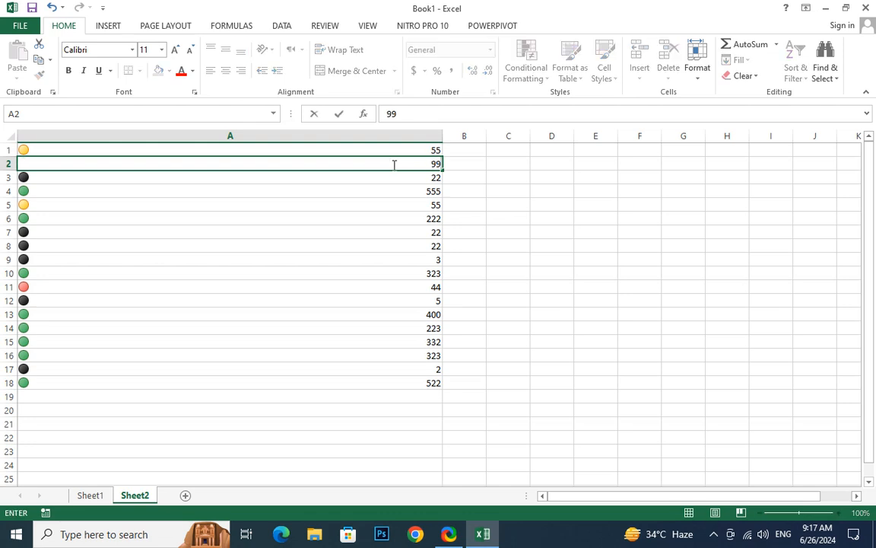
pyautogui.press('Return')
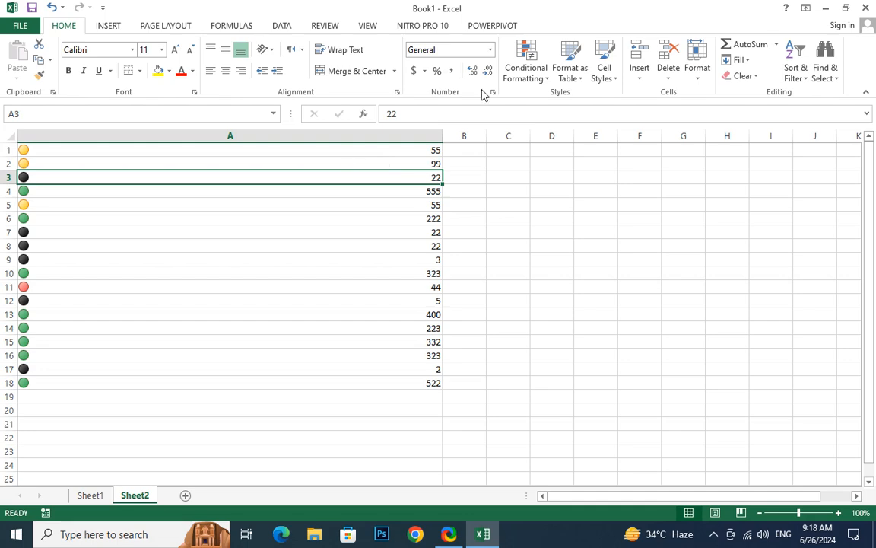
pyautogui.click(541, 70)
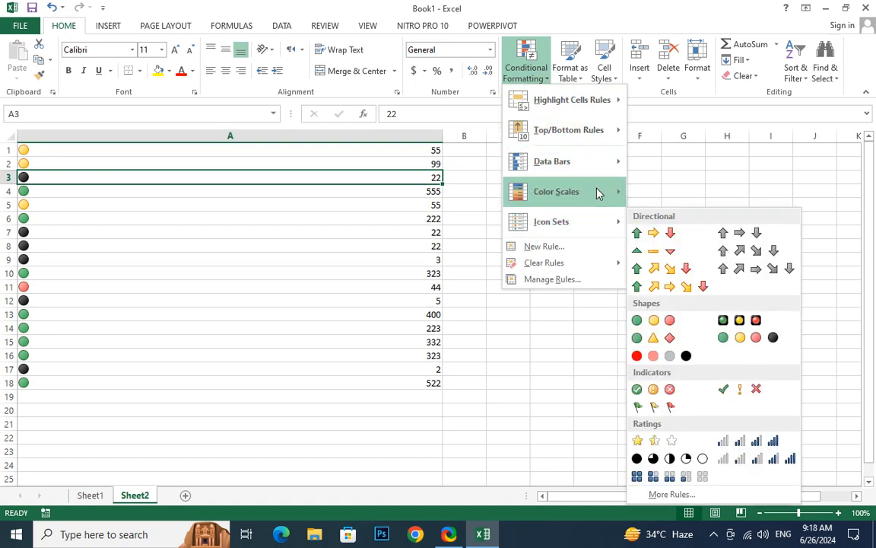
# - Check that the Icon Set rule is the only rule on A1:A18, then reselect A1:A18
pyautogui.click(582, 285)
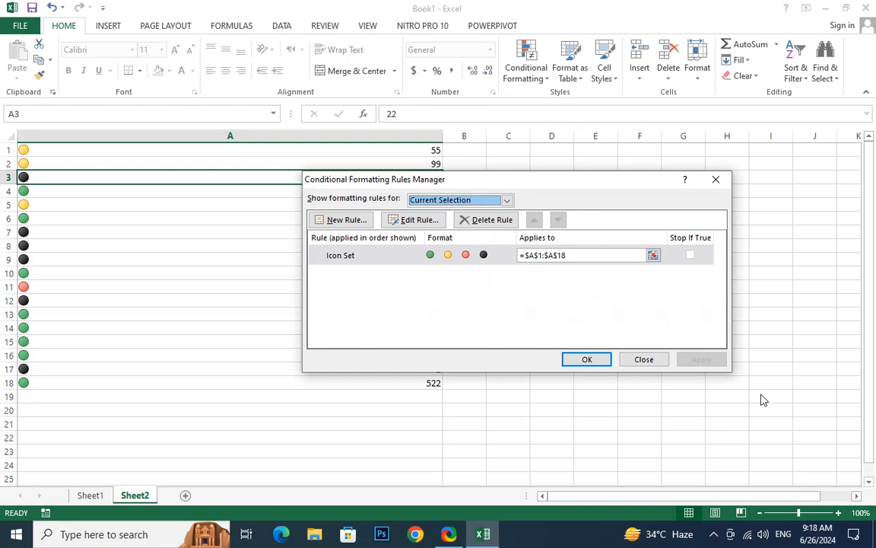
pyautogui.click(716, 183)
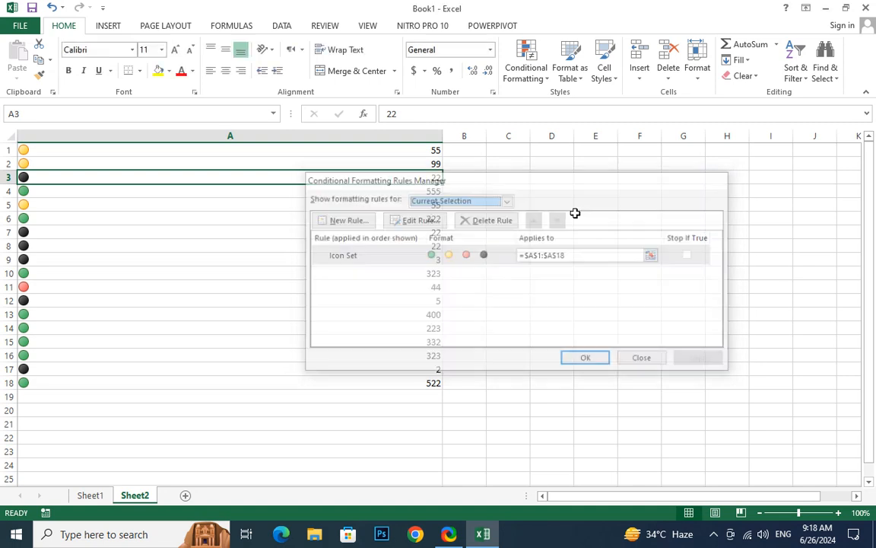
pyautogui.click(220, 260)
pyautogui.moveTo(230, 150); pyautogui.dragTo(229, 383)
pyautogui.click(532, 72)
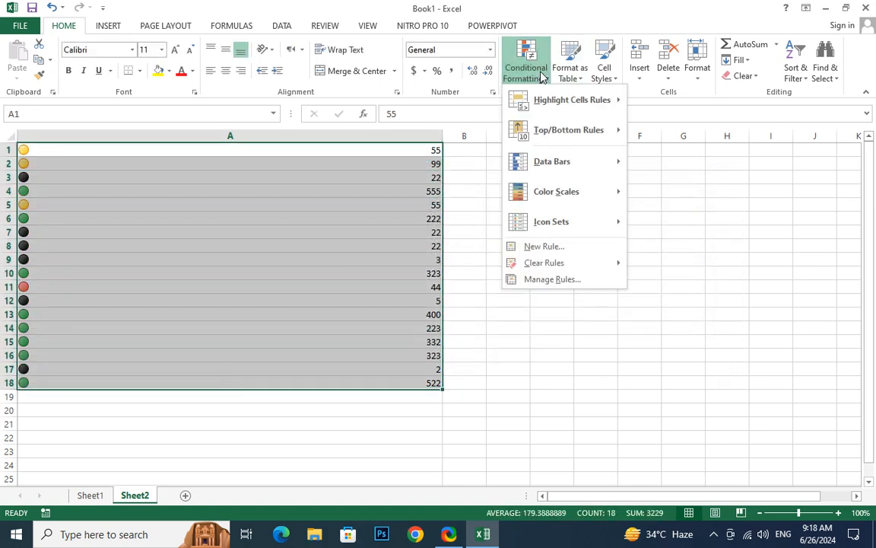
# - Add green gradient data bars to A1:A18 and widen column A
pyautogui.click(592, 162)
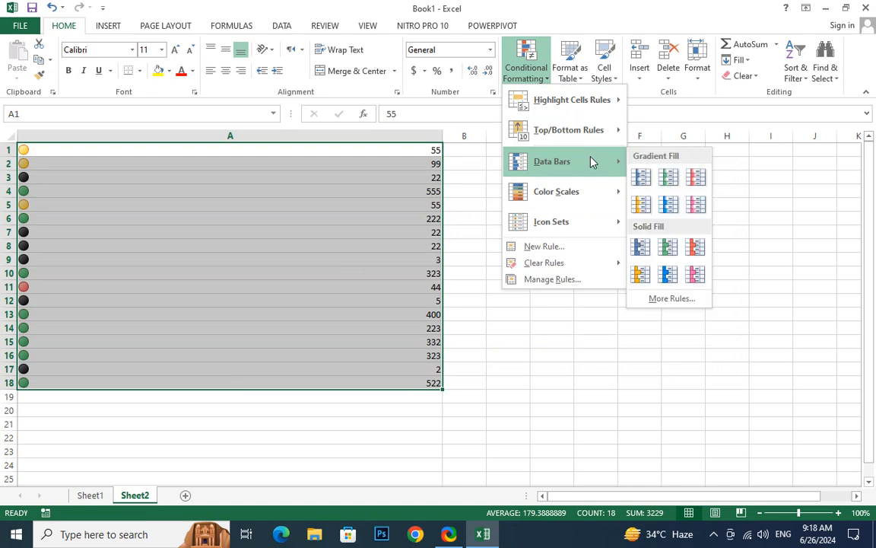
pyautogui.click(669, 176)
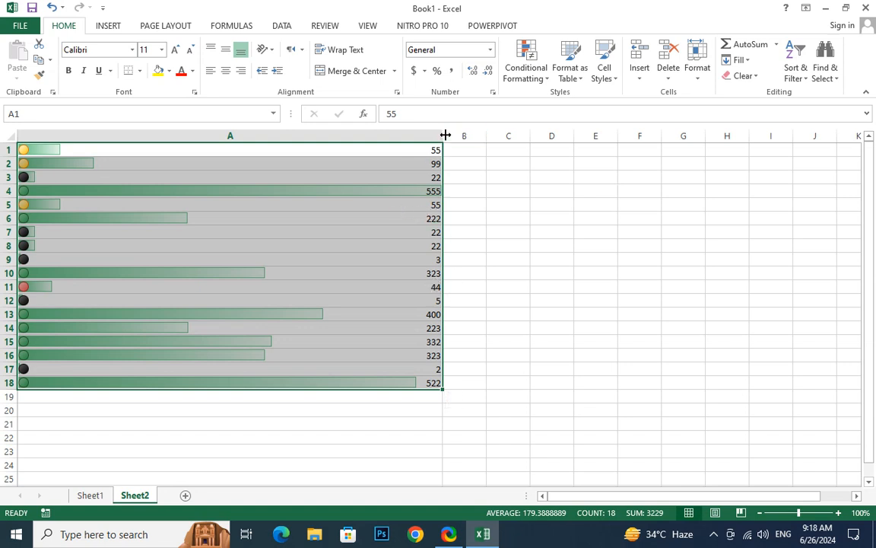
pyautogui.moveTo(444, 137); pyautogui.dragTo(580, 141)
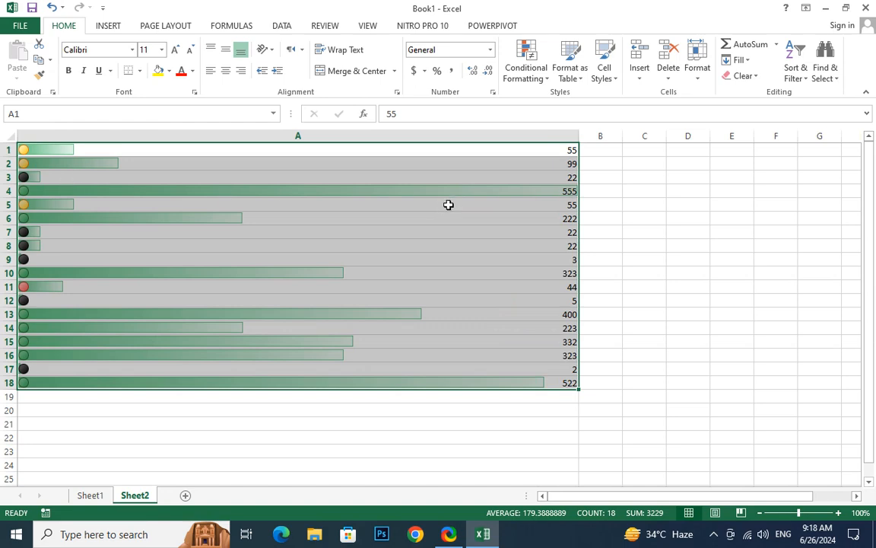
# - Change A4 to 250 and A18 to 300, then select the column A values
pyautogui.click(462, 188)
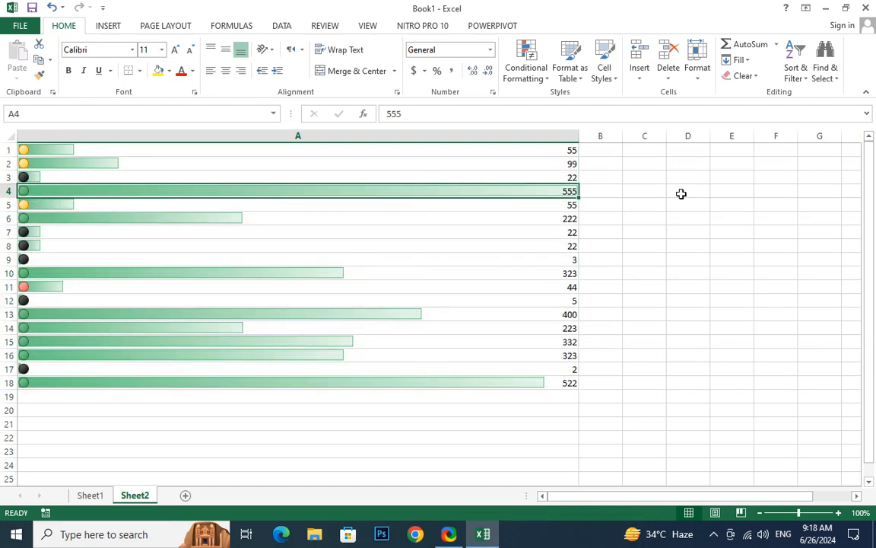
pyautogui.write('250')
pyautogui.press('Return')
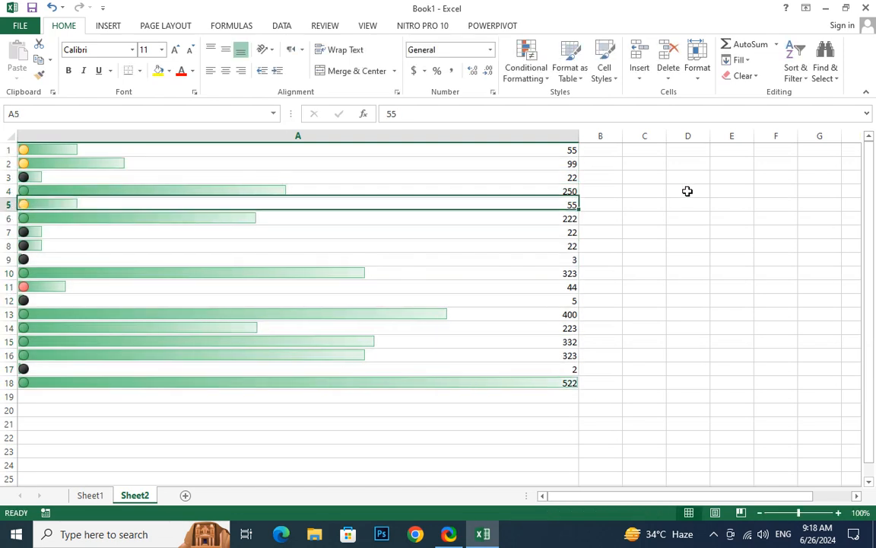
pyautogui.click(522, 379)
pyautogui.write('300')
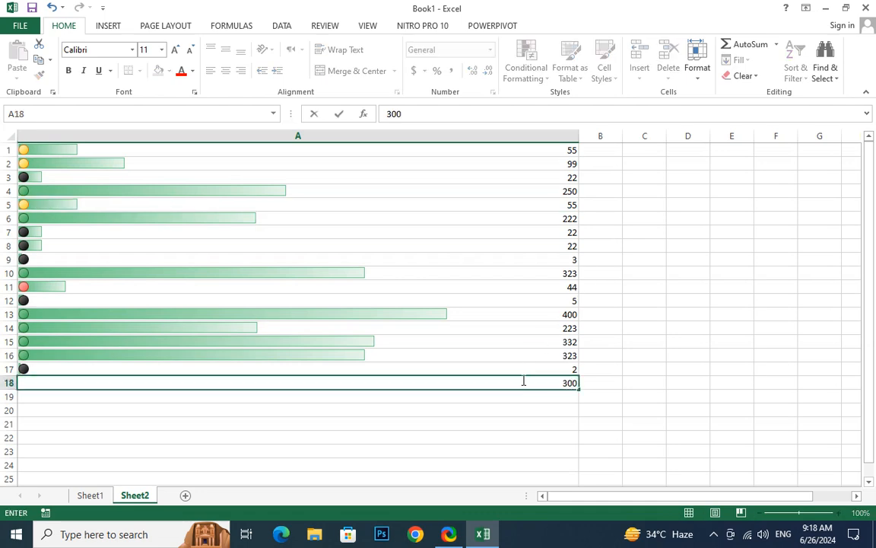
pyautogui.press('Return')
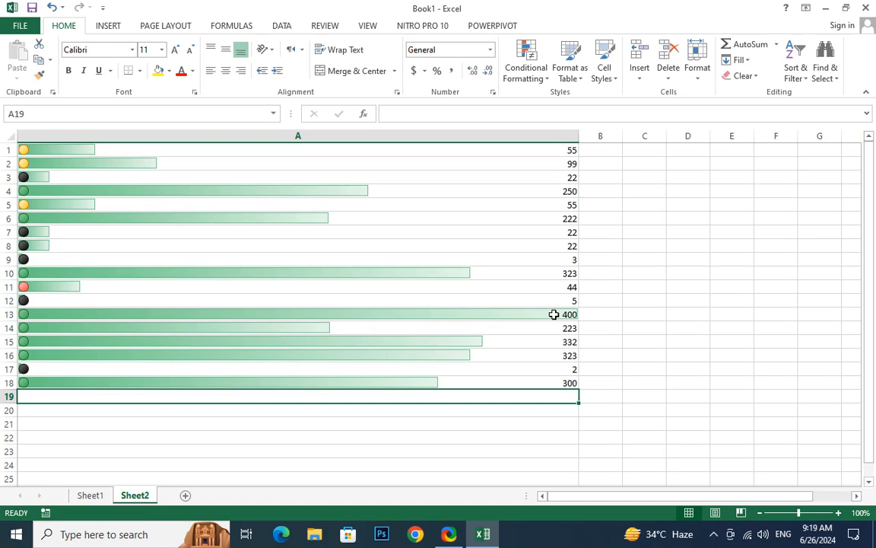
pyautogui.moveTo(360, 148); pyautogui.dragTo(343, 384)
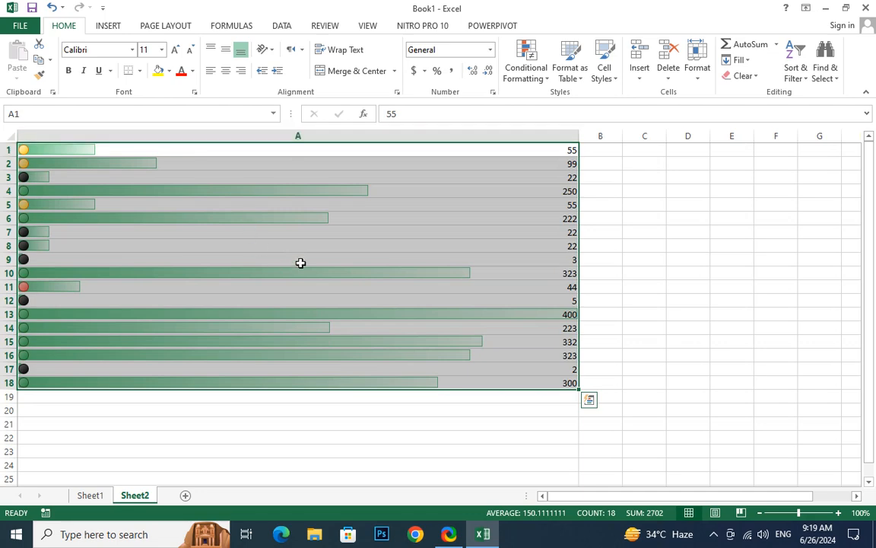
# - Edit the column A Data Bar rule so its bar fill colour is red instead of green
pyautogui.click(527, 76)
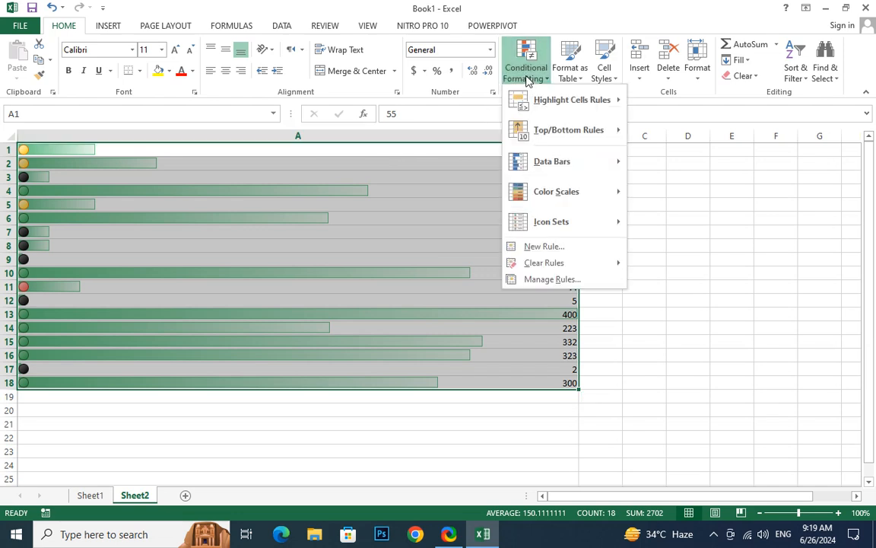
pyautogui.click(551, 280)
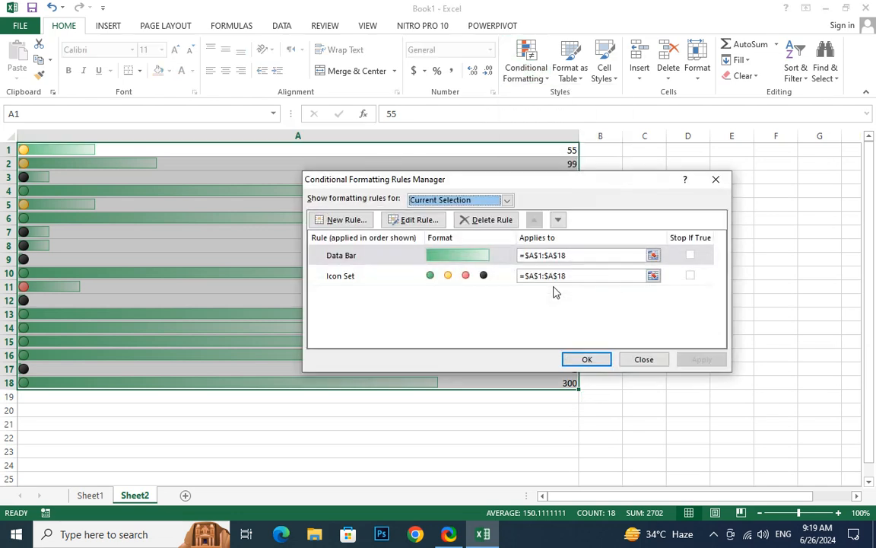
pyautogui.click(461, 257)
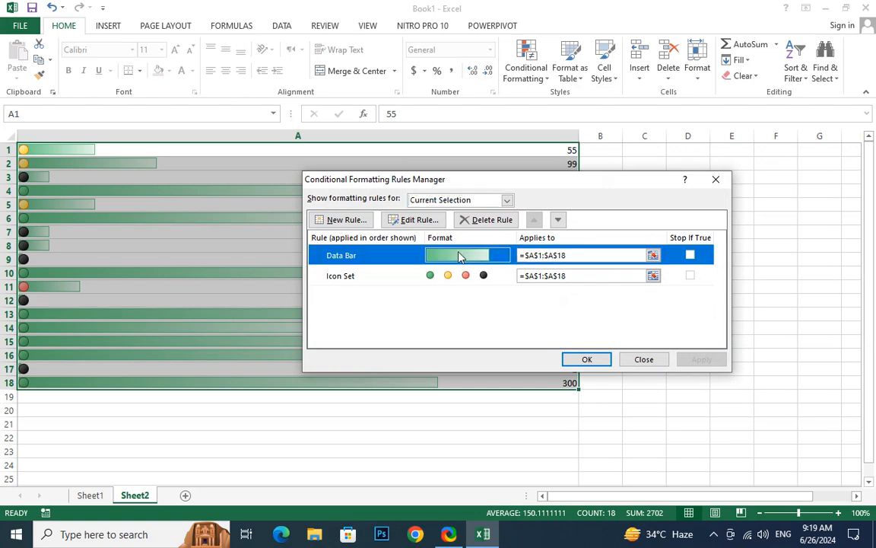
pyautogui.click(415, 220)
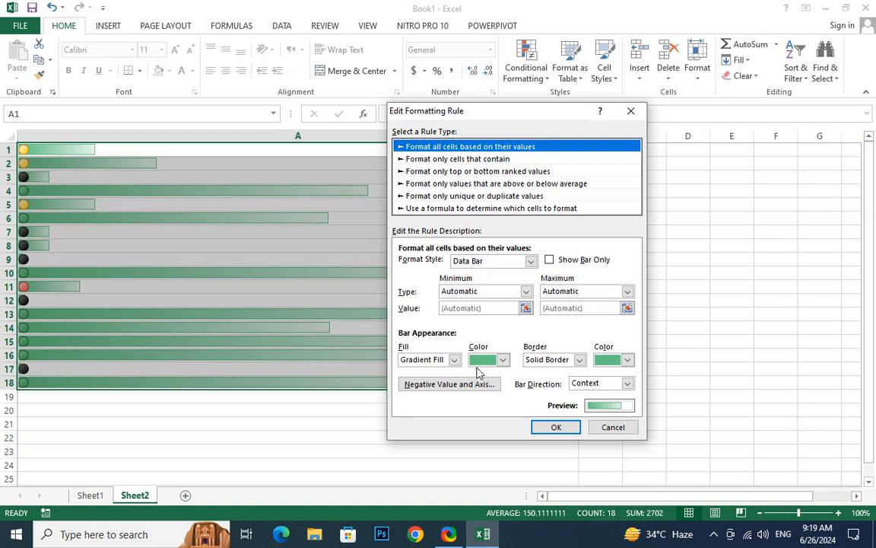
pyautogui.click(503, 360)
pyautogui.click(488, 464)
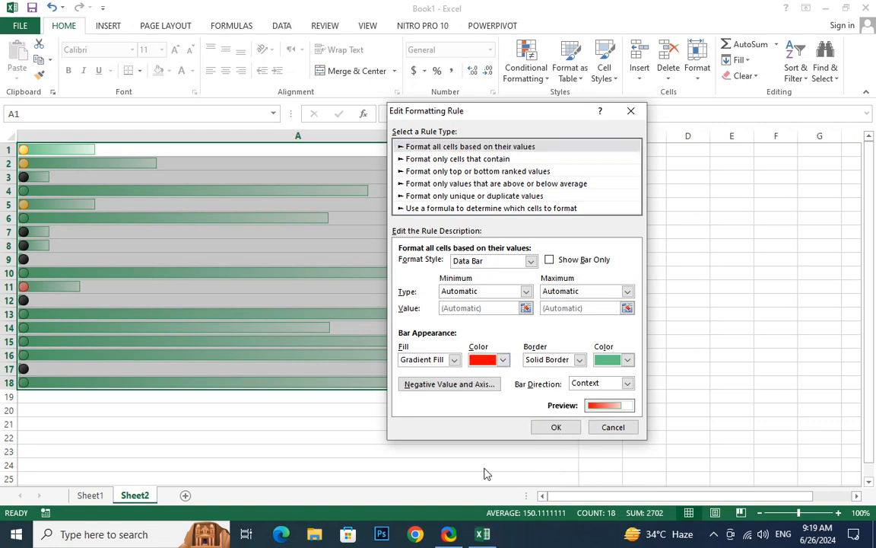
pyautogui.click(567, 428)
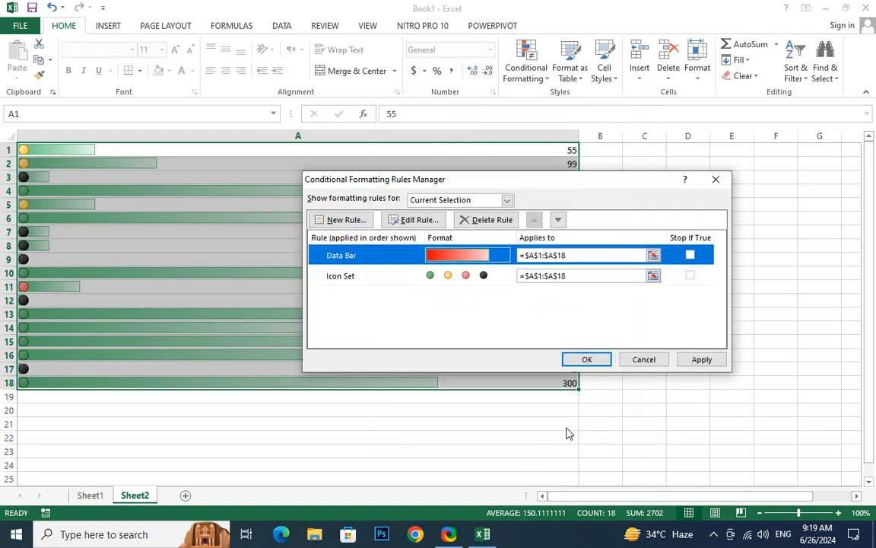
pyautogui.click(700, 360)
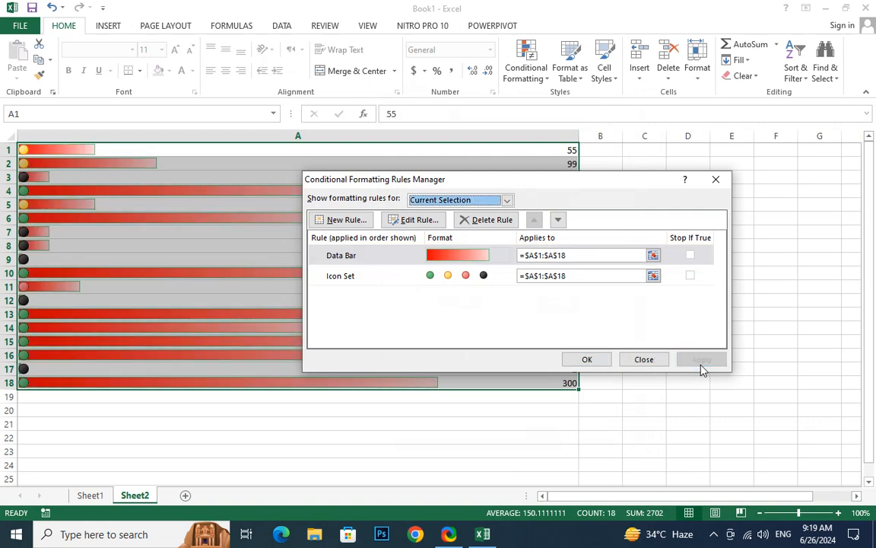
pyautogui.click(586, 360)
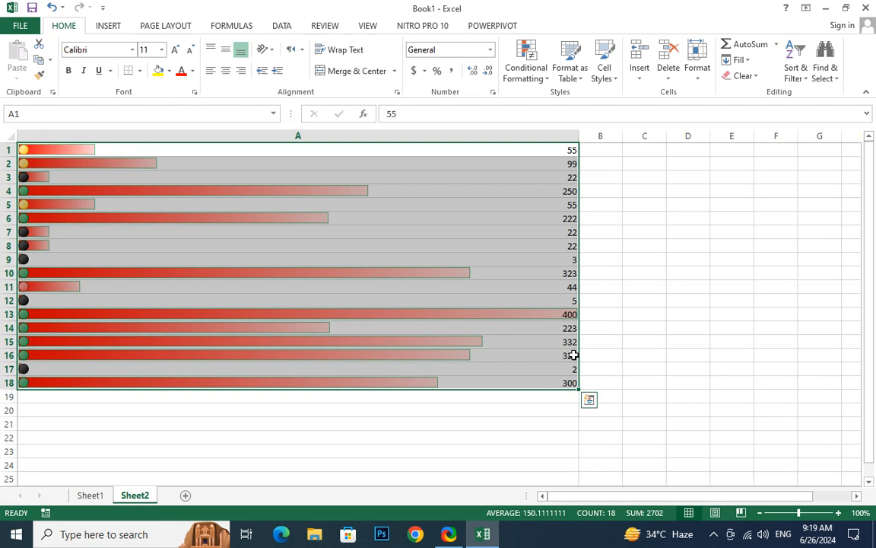
# - Browse the Conditional Formatting submenus and close them without choosing a rule
pyautogui.click(542, 79)
pyautogui.moveTo(561, 102)
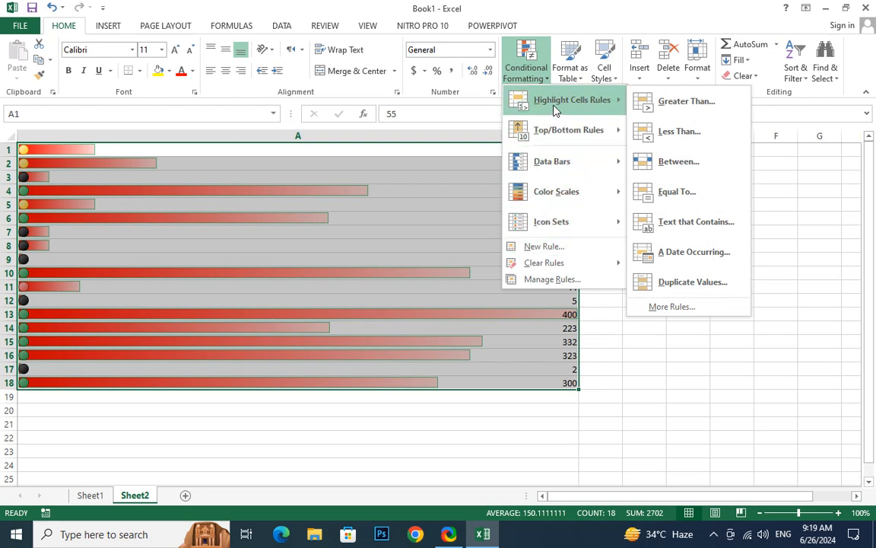
pyautogui.moveTo(554, 122)
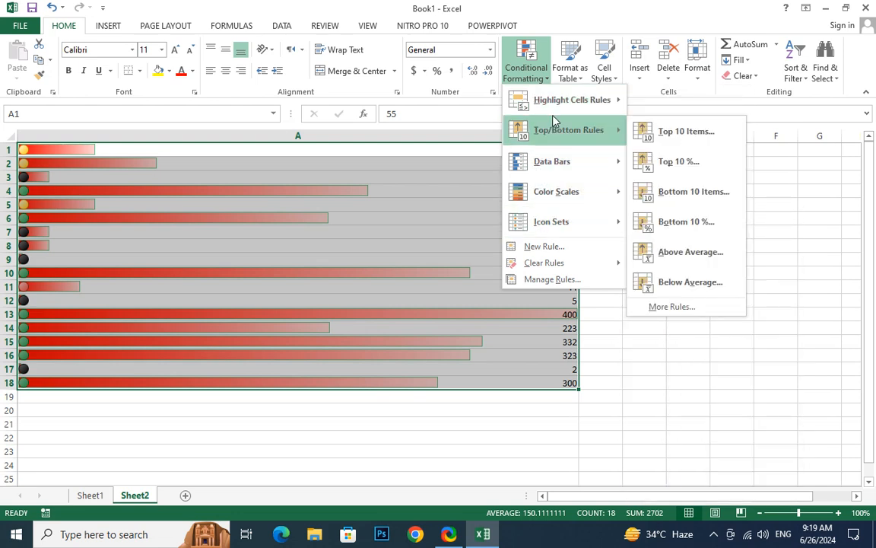
pyautogui.click(357, 363)
# - Narrow column A by dragging its border, then select cell B1
pyautogui.moveTo(579, 142)
pyautogui.mouseDown()
pyautogui.moveTo(276, 140)
pyautogui.moveTo(577, 134)
pyautogui.mouseUp()
pyautogui.click(567, 176)
pyautogui.click(430, 150)
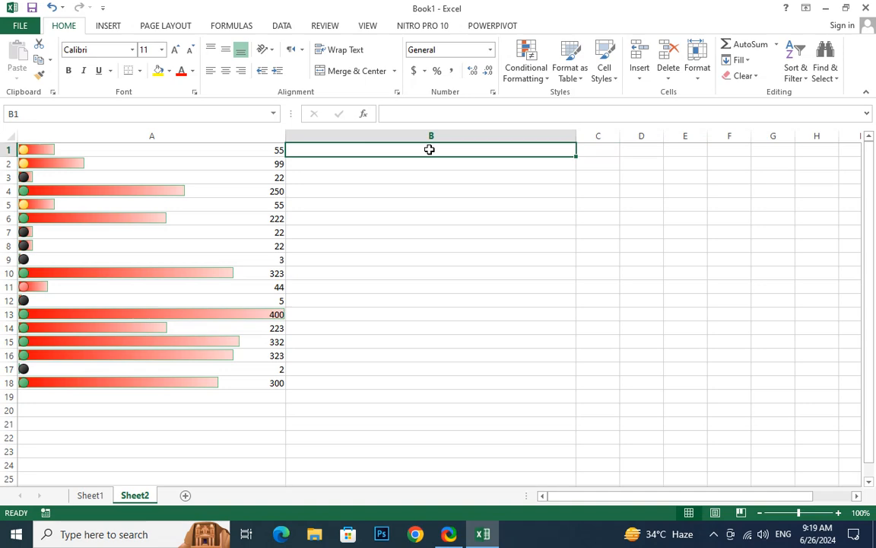
# - Enter =RANDBETWEEN(500,500000000) in cell B1
pyautogui.write('=RAND')
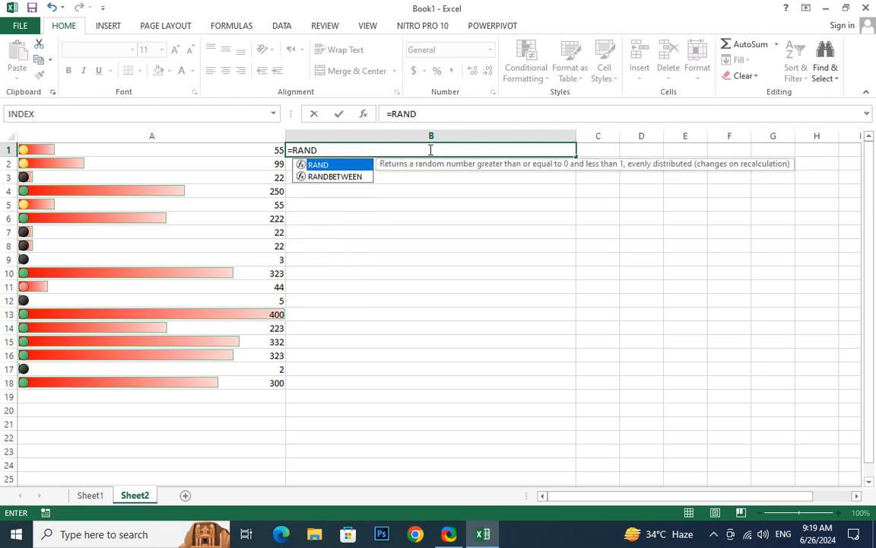
pyautogui.press('Down')
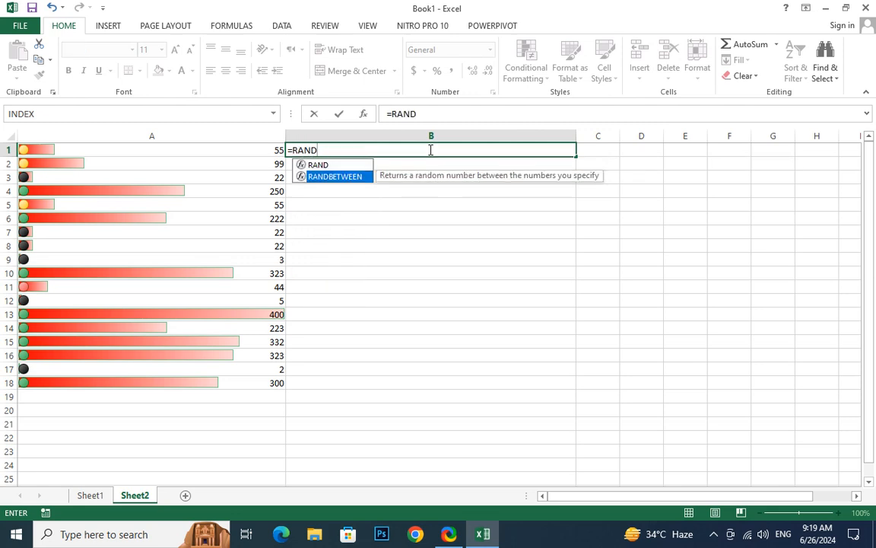
pyautogui.doubleClick(311, 176)
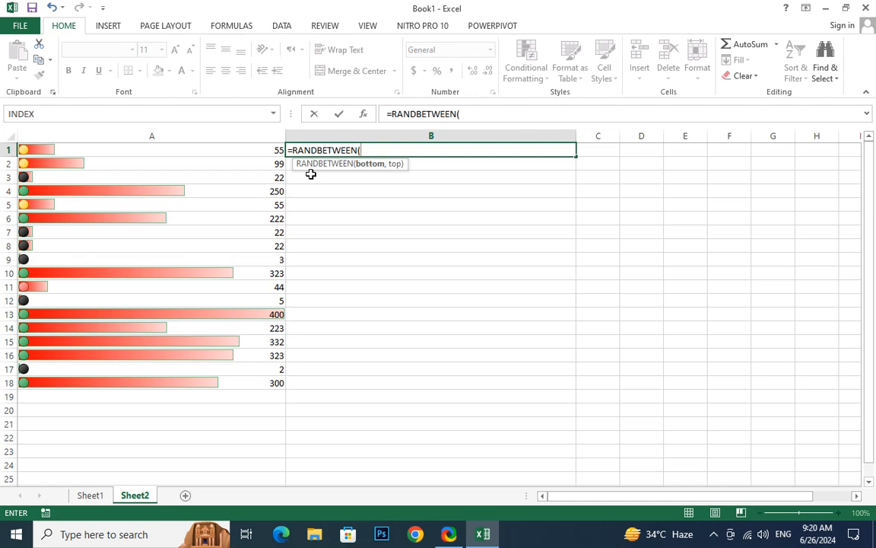
pyautogui.write('500,')
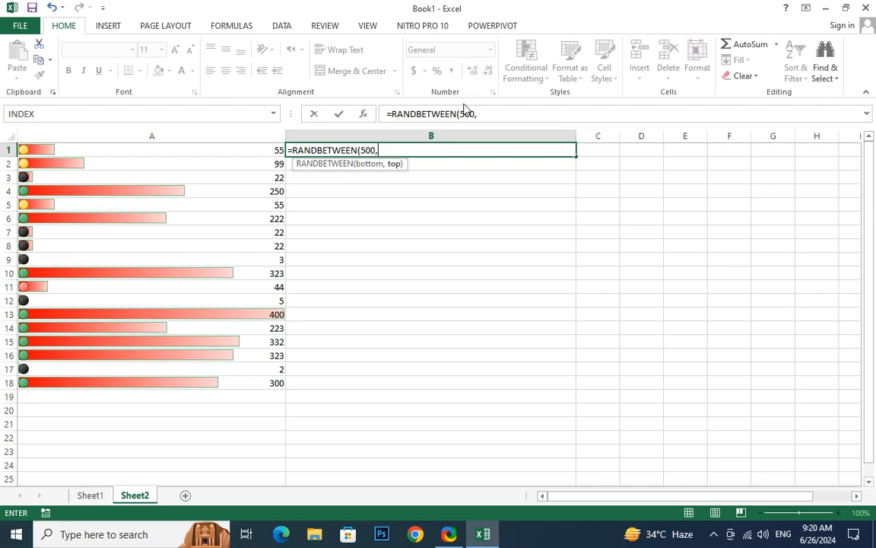
pyautogui.write('5000000')
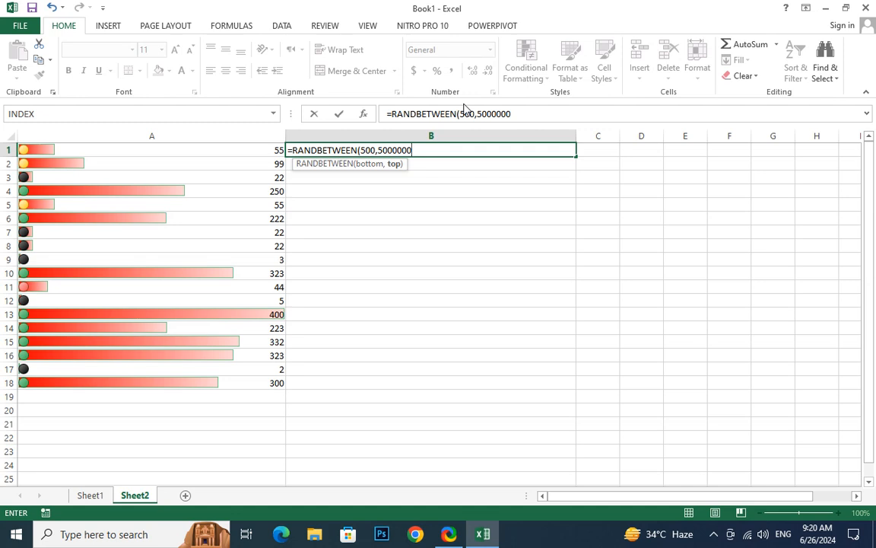
pyautogui.write('00)')
pyautogui.press('Return')
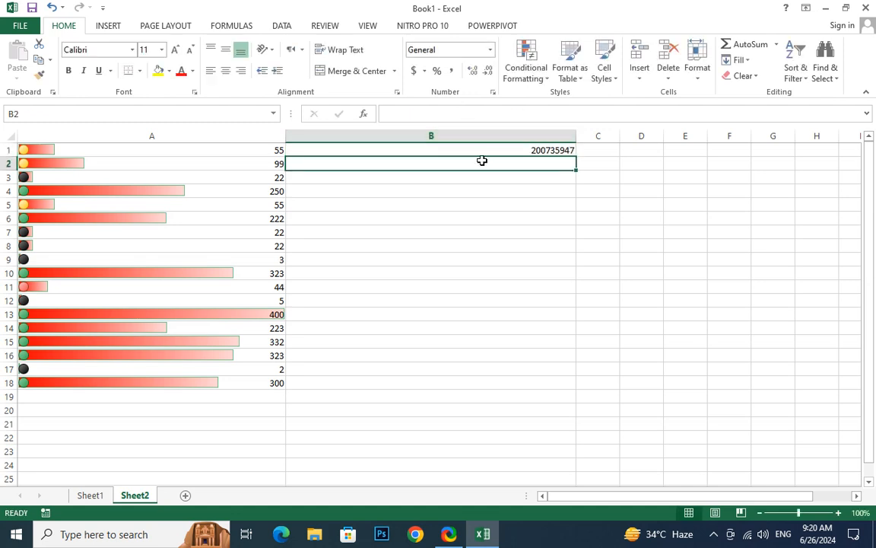
# - Fill the RANDBETWEEN formula down from B1 to B53
pyautogui.click(483, 153)
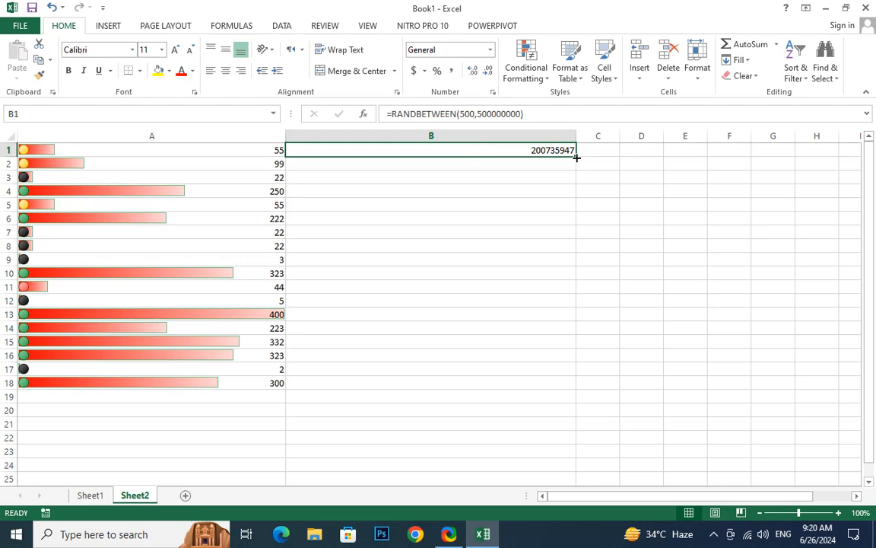
pyautogui.moveTo(576, 156); pyautogui.dragTo(612, 382)
pyautogui.scroll(3, 647, 384)
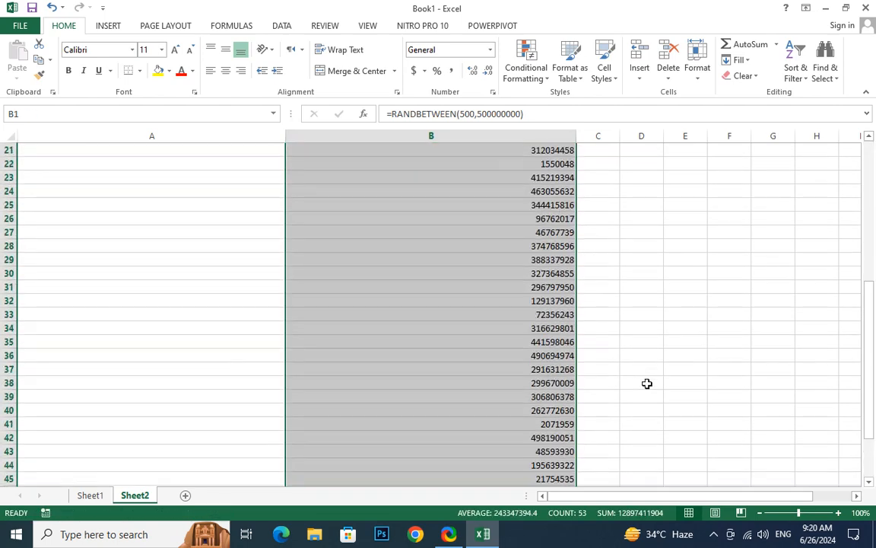
pyautogui.scroll(1, 647, 383)
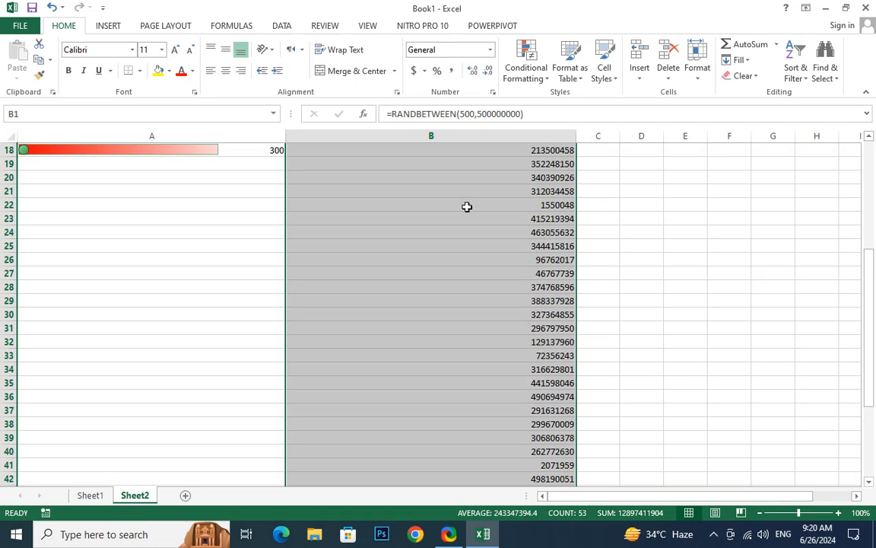
# - Apply a Top 10 Items rule to B1:B53 with Light Red Fill with Dark Red Text
pyautogui.click(538, 81)
pyautogui.moveTo(558, 113)
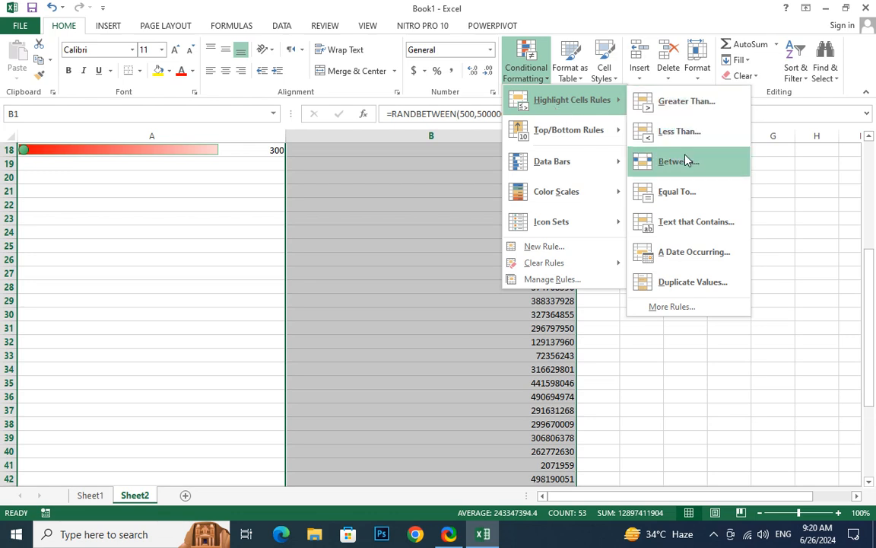
pyautogui.moveTo(579, 143)
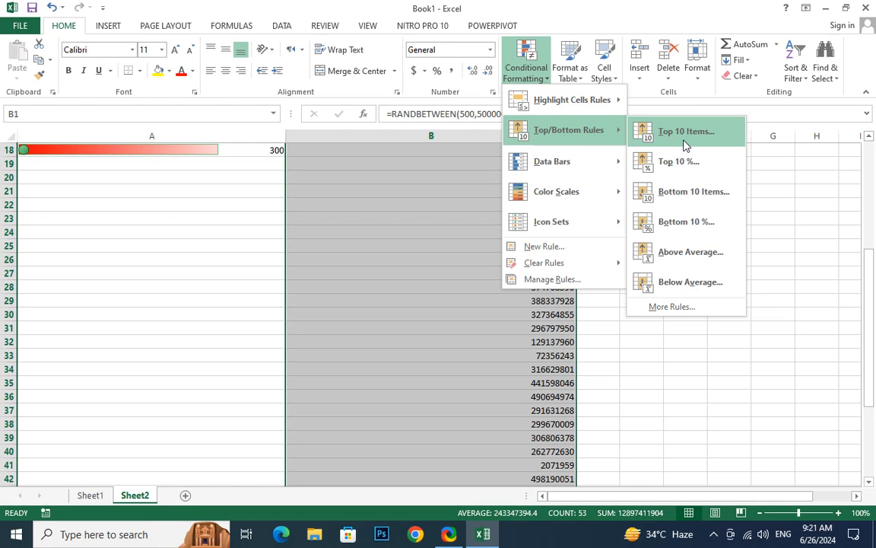
pyautogui.click(684, 145)
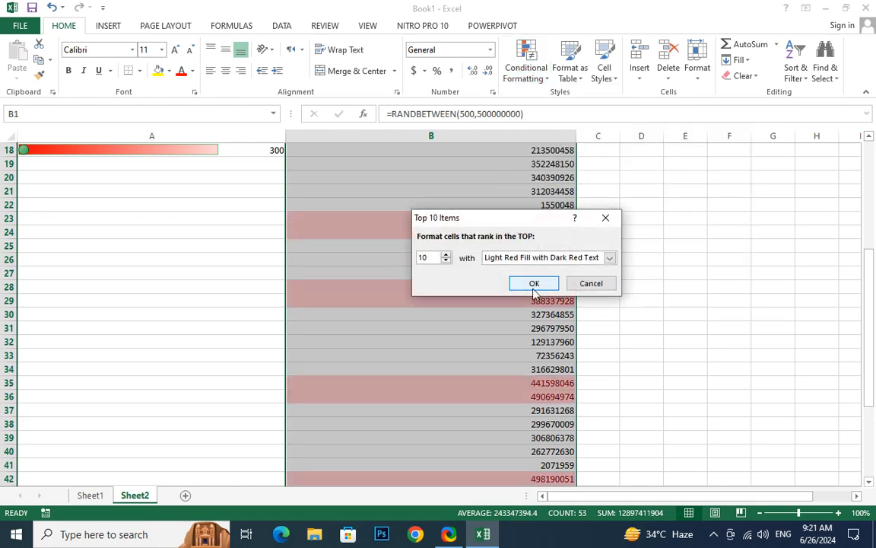
pyautogui.click(536, 290)
pyautogui.scroll(-6, 654, 328)
pyautogui.scroll(3, 654, 328)
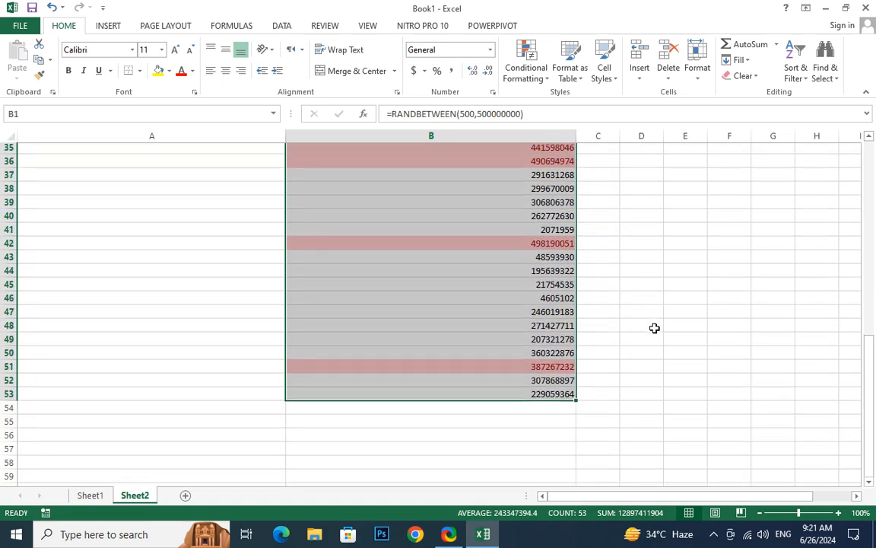
pyautogui.scroll(9, 654, 328)
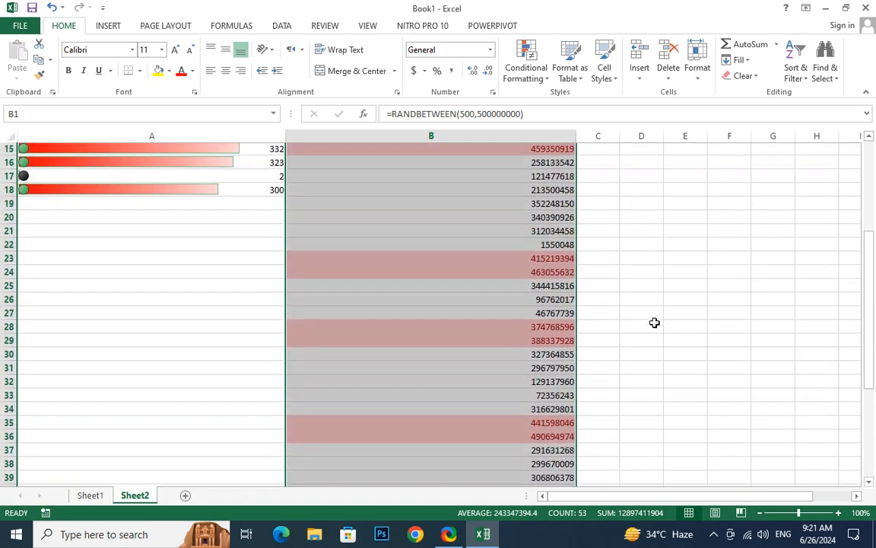
# - Add a Top 10% rule to column B using the default light red format
pyautogui.click(532, 74)
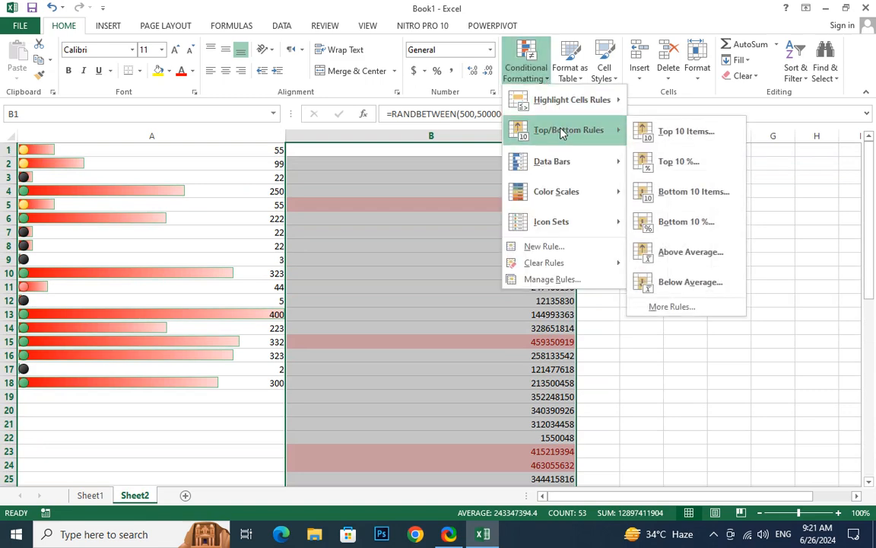
pyautogui.click(689, 161)
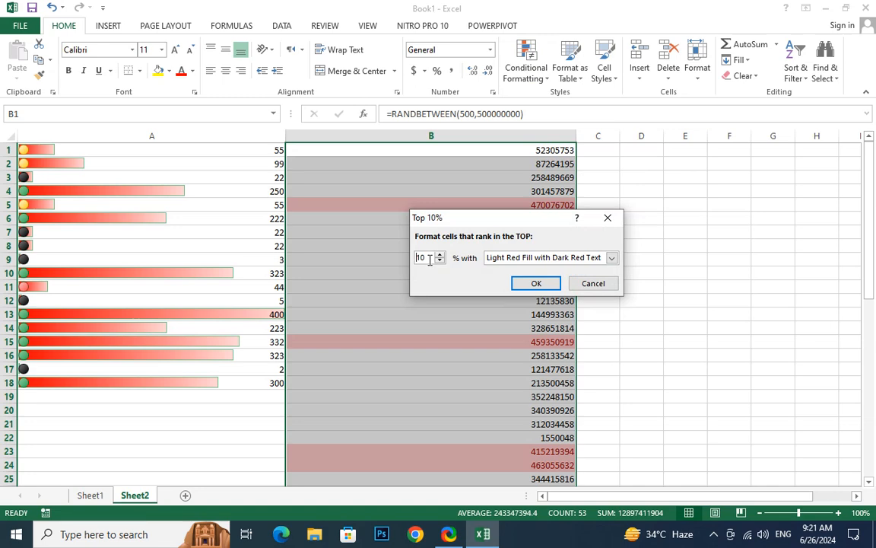
pyautogui.click(532, 283)
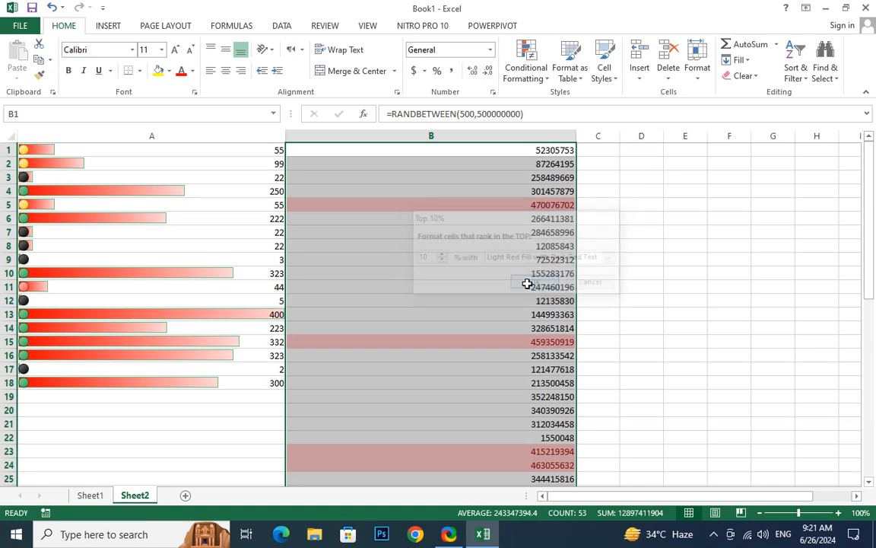
pyautogui.scroll(-4, 526, 278)
pyautogui.scroll(3, 525, 279)
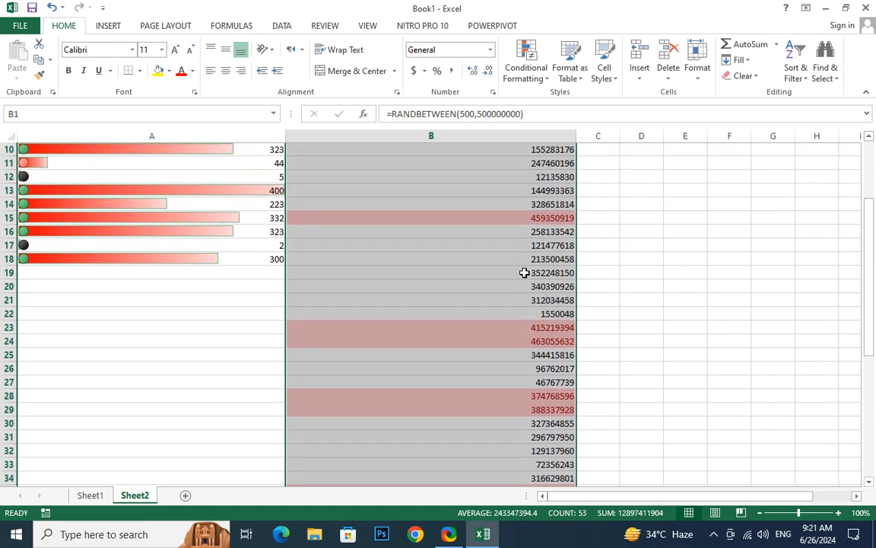
pyautogui.scroll(-1, 528, 186)
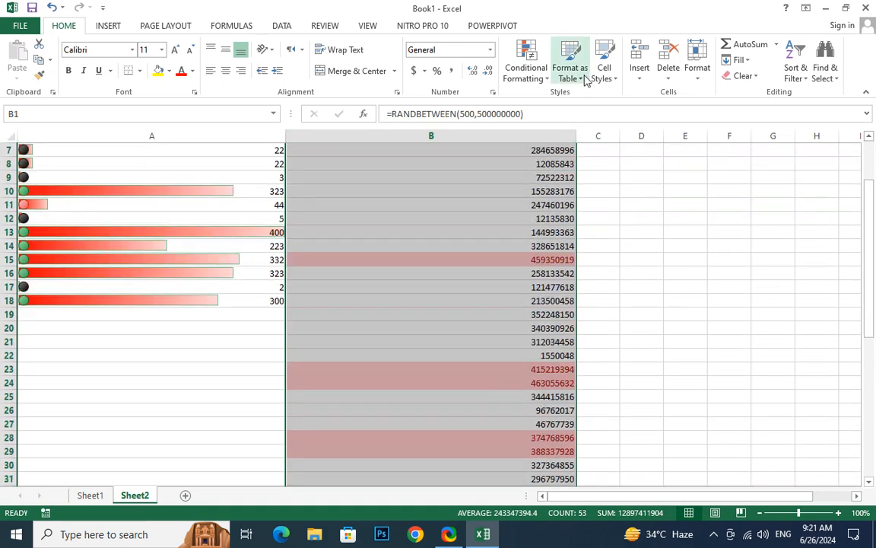
# - Add a second Top % rule to column B with the percentage set to 5
pyautogui.click(537, 76)
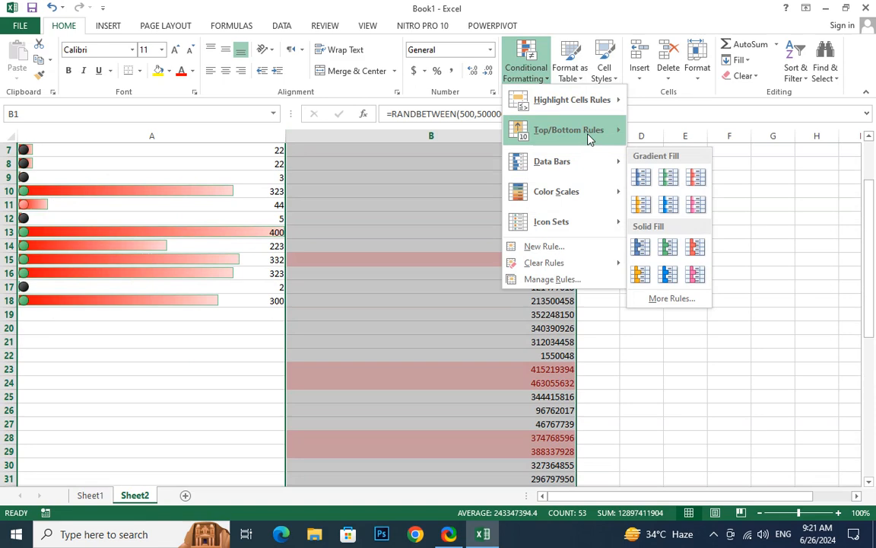
pyautogui.moveTo(587, 135)
pyautogui.click(679, 157)
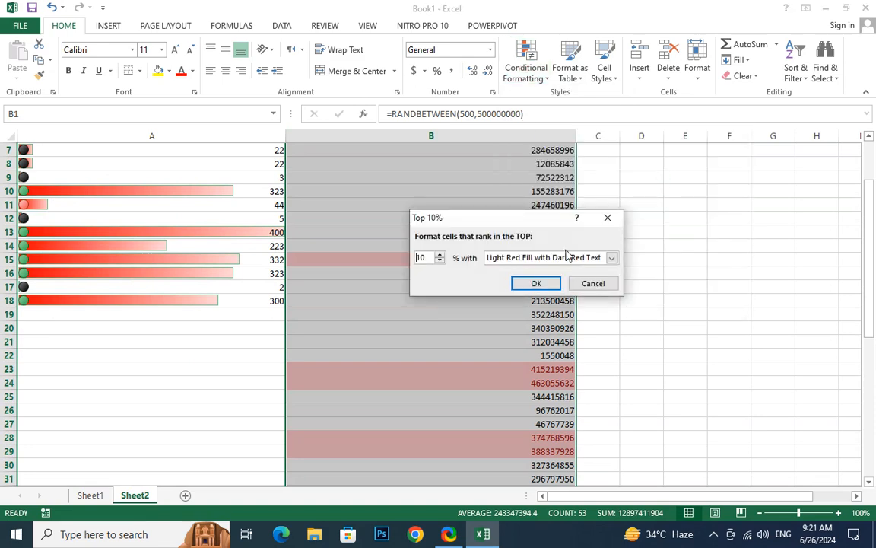
pyautogui.doubleClick(421, 258)
pyautogui.write('5')
pyautogui.click(536, 283)
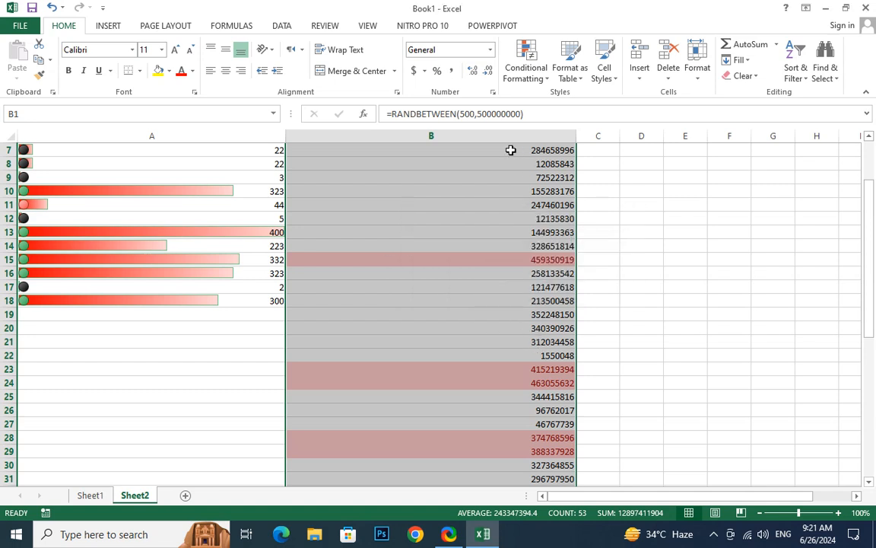
pyautogui.scroll(-1, 462, 274)
pyautogui.scroll(1, 462, 274)
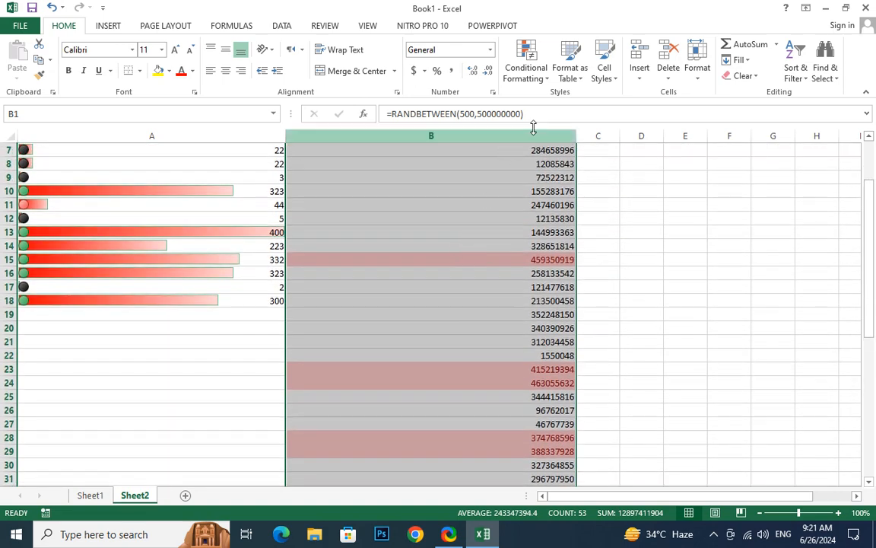
pyautogui.click(533, 75)
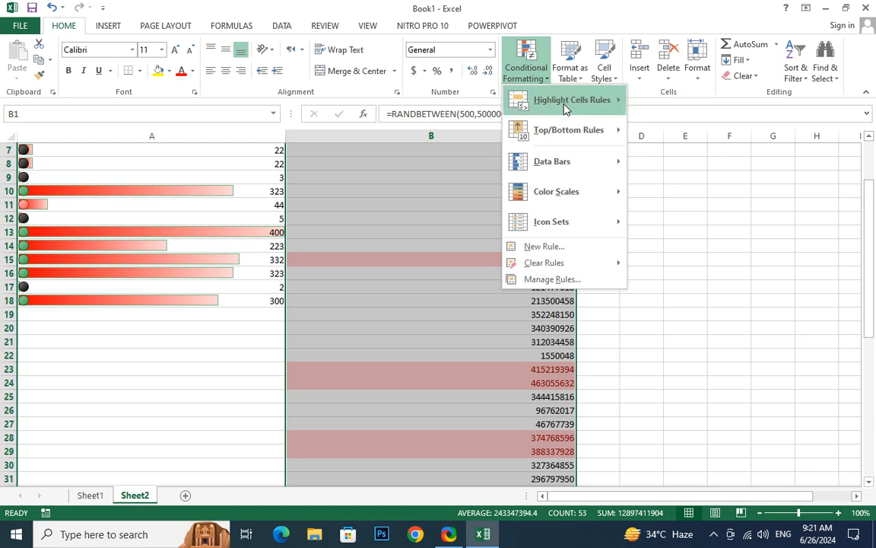
# - Add a Top 2% rule to column B with Green Fill with Dark Green Text
pyautogui.moveTo(563, 106)
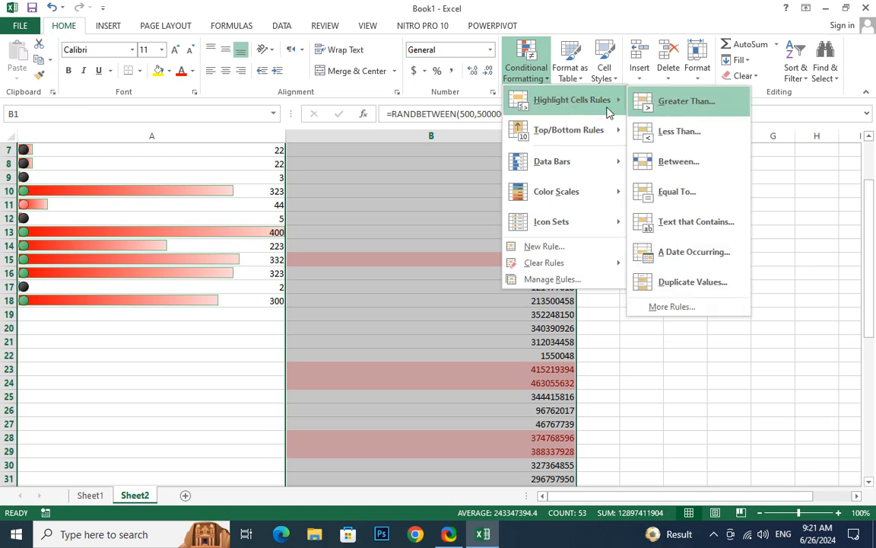
pyautogui.moveTo(562, 134)
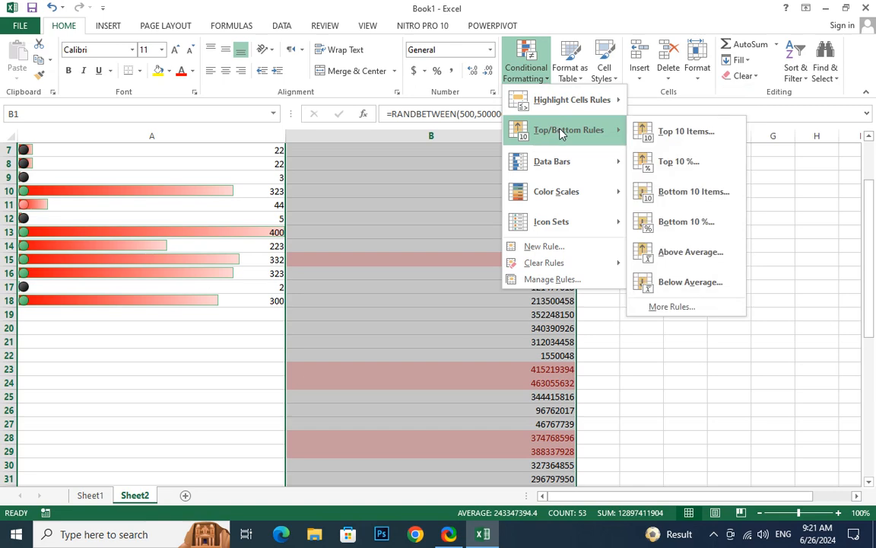
pyautogui.click(686, 164)
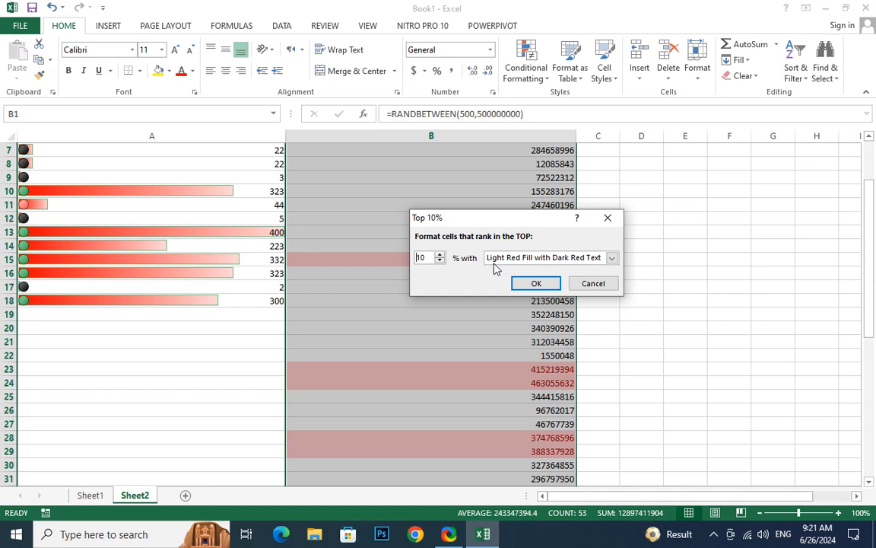
pyautogui.click(611, 259)
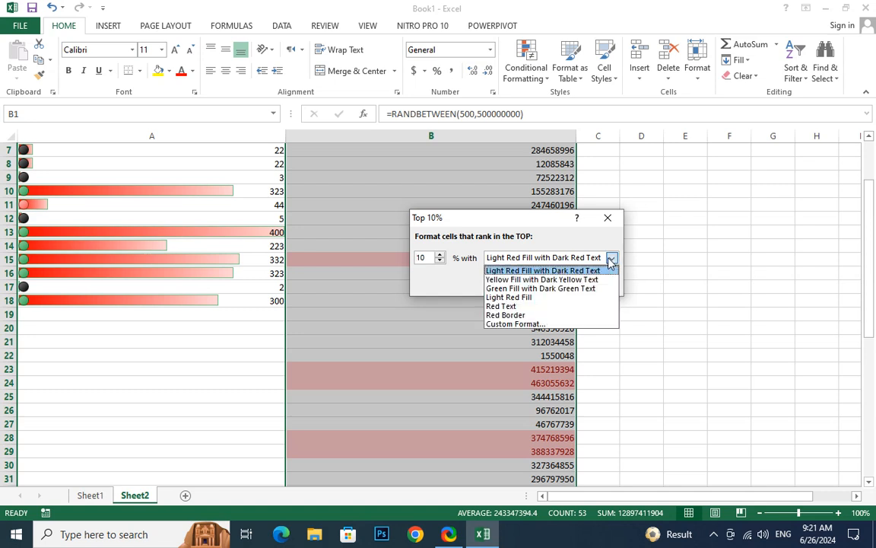
pyautogui.click(532, 289)
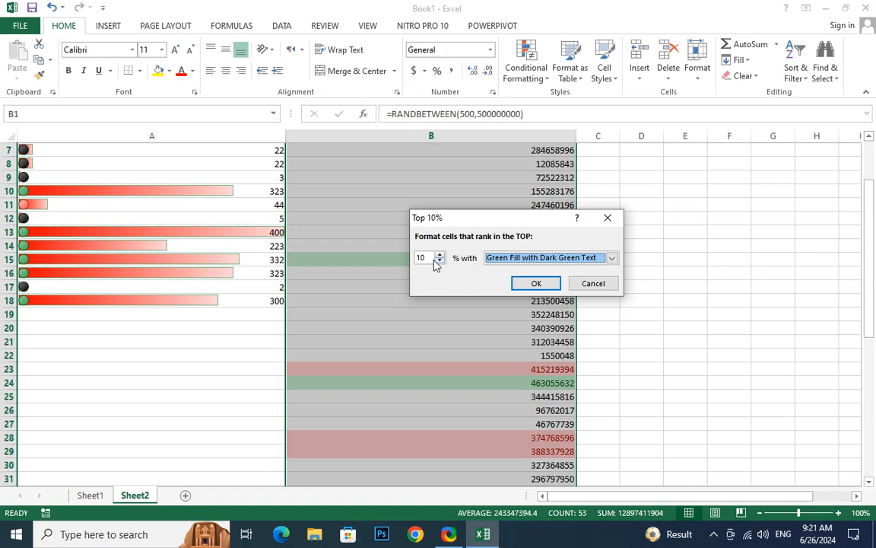
pyautogui.moveTo(427, 257); pyautogui.dragTo(373, 259)
pyautogui.write('2')
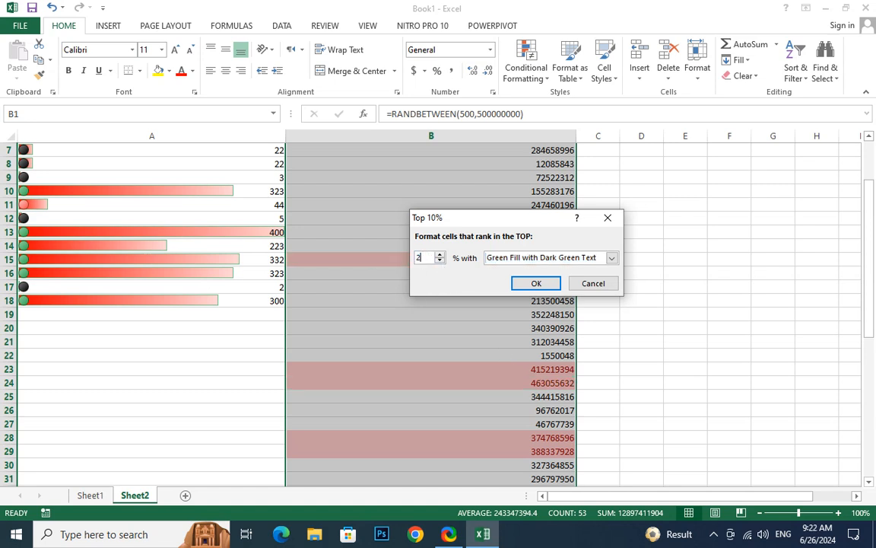
pyautogui.click(536, 283)
pyautogui.scroll(-9, 533, 323)
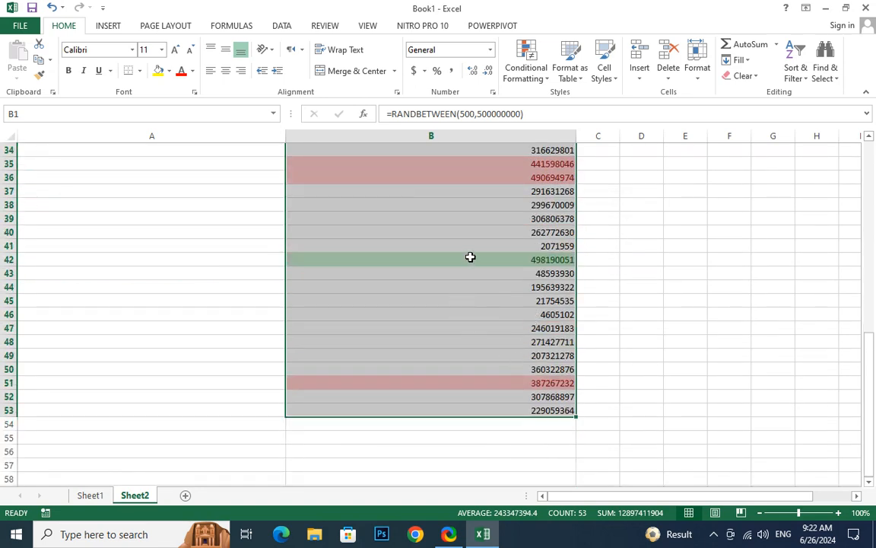
pyautogui.scroll(11, 470, 257)
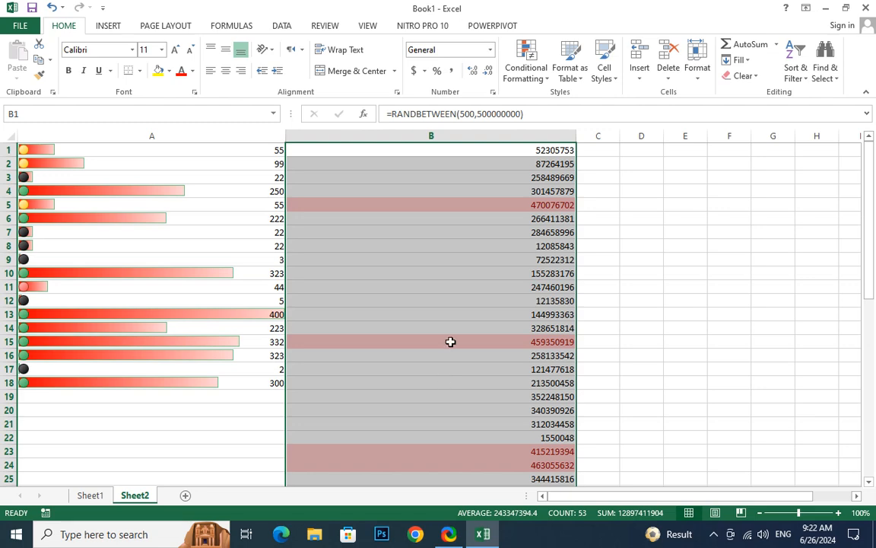
pyautogui.scroll(-9, 451, 342)
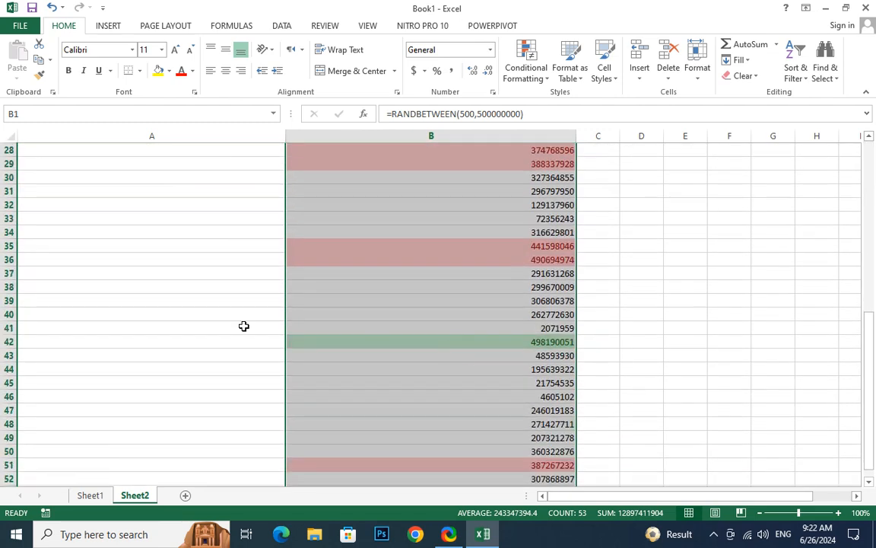
pyautogui.click(523, 70)
# - Add an Above Average rule to column B formatted with a Red Border
pyautogui.moveTo(578, 133)
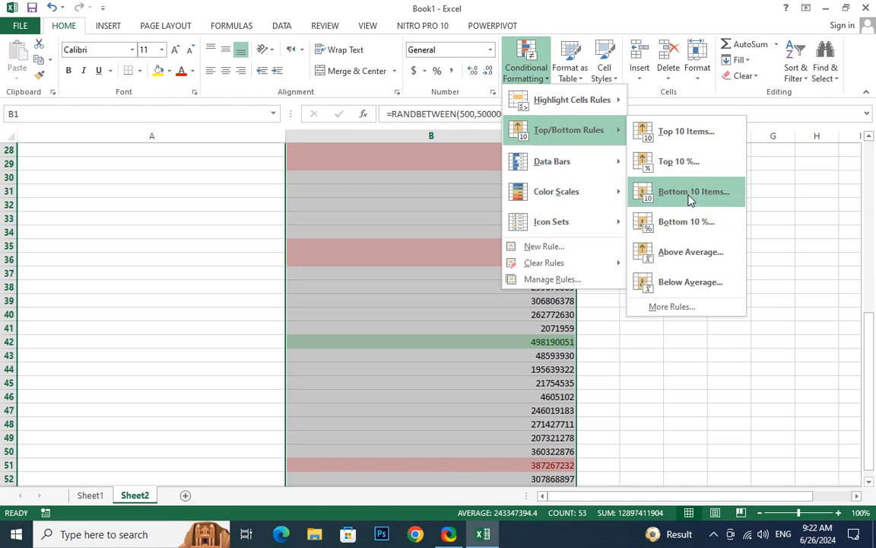
pyautogui.click(673, 259)
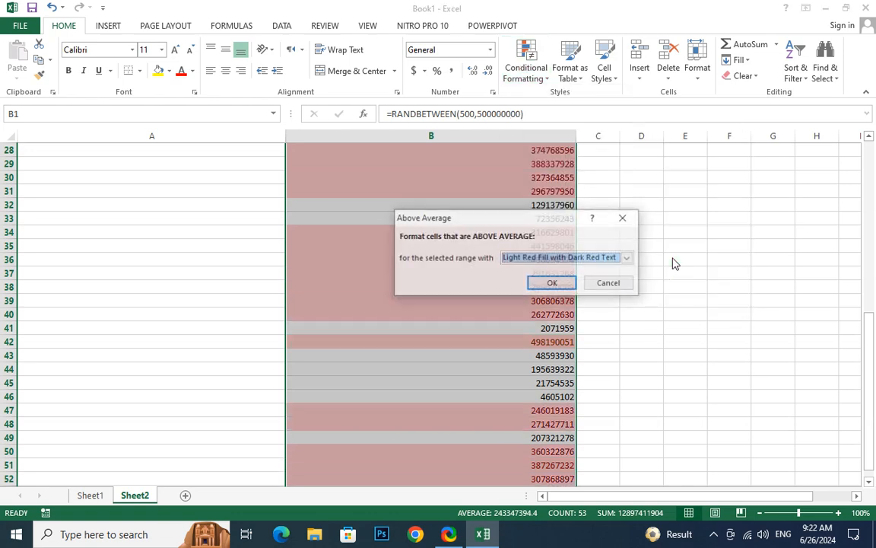
pyautogui.click(607, 257)
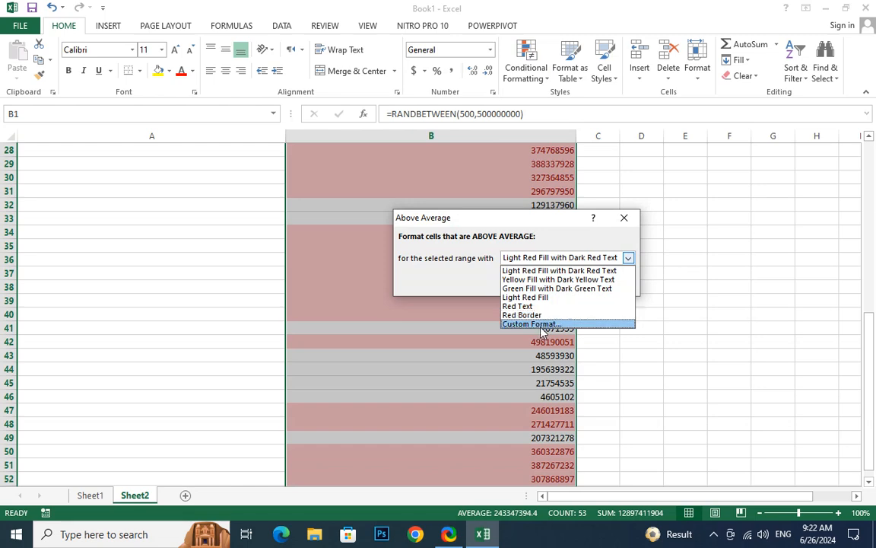
pyautogui.click(525, 315)
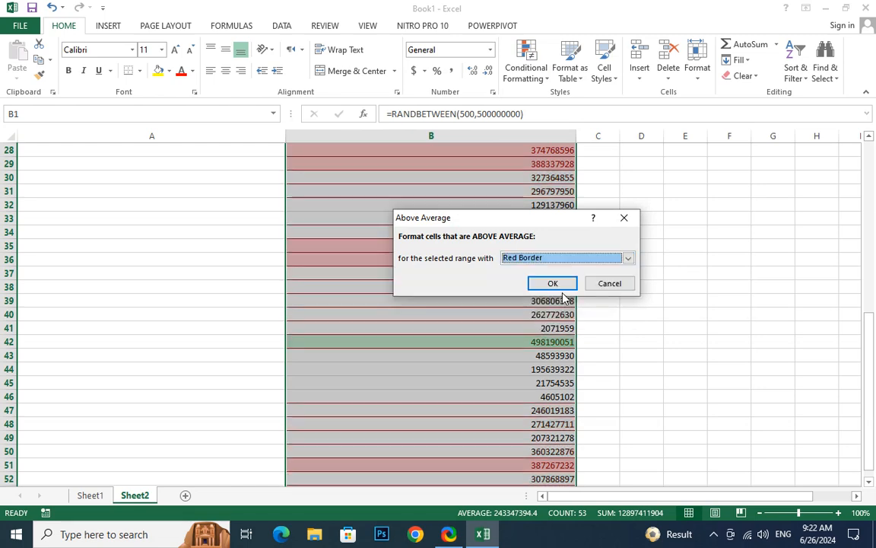
pyautogui.click(562, 289)
pyautogui.scroll(-3, 563, 317)
pyautogui.scroll(7, 563, 318)
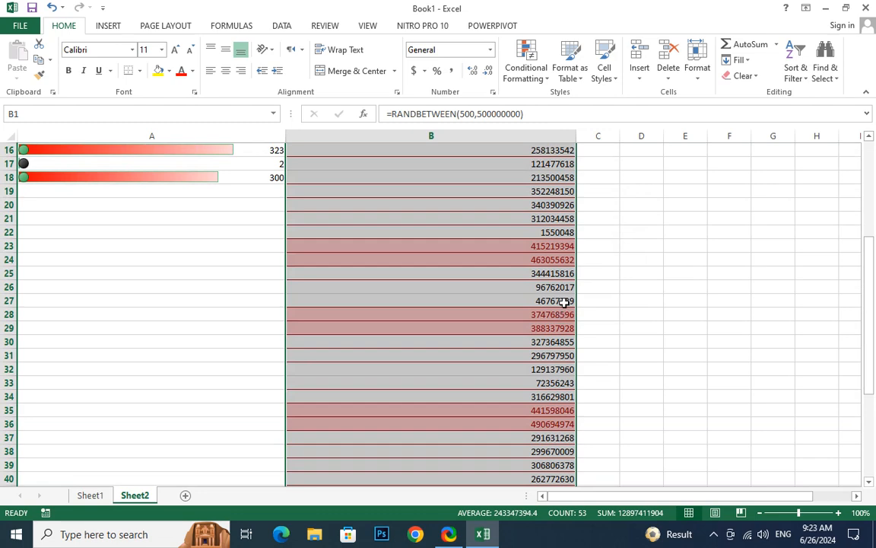
pyautogui.scroll(4, 566, 303)
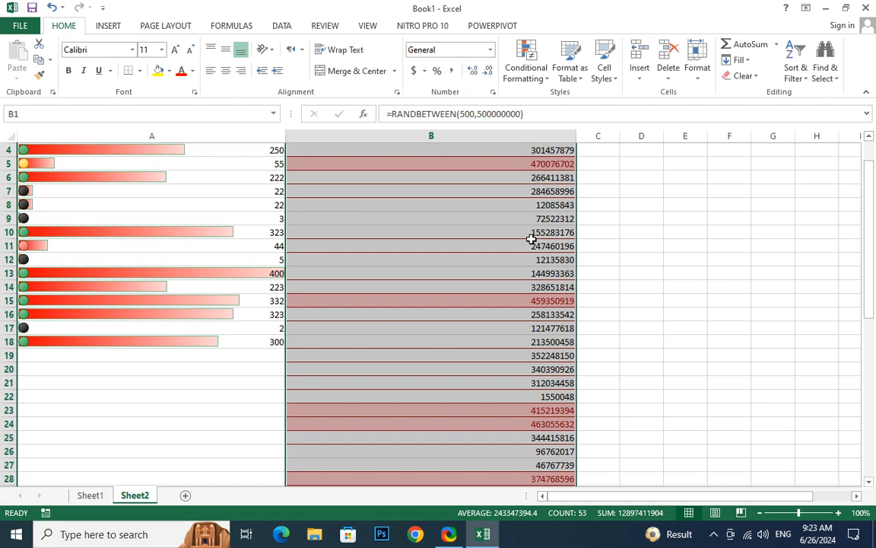
pyautogui.click(538, 73)
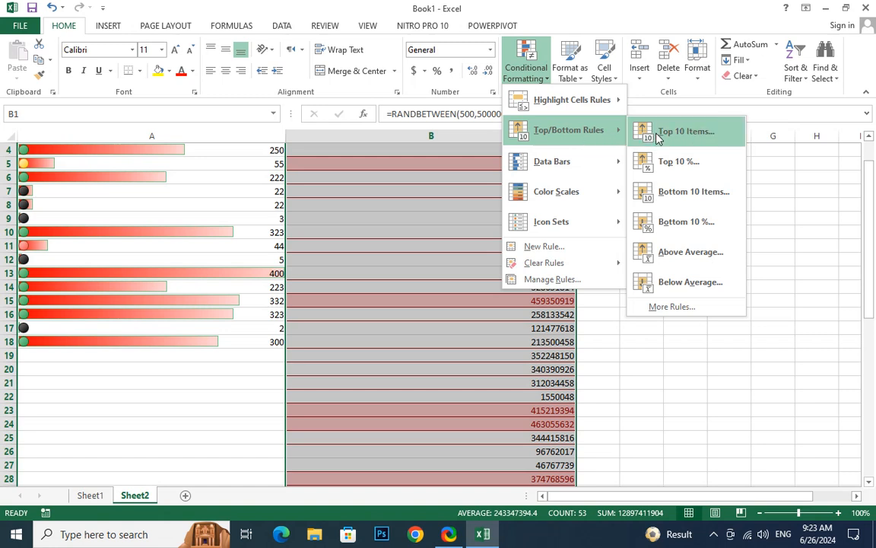
# - Start a new Top/Bottom rule for the top 20 % of the range and open its Format settings
pyautogui.click(679, 312)
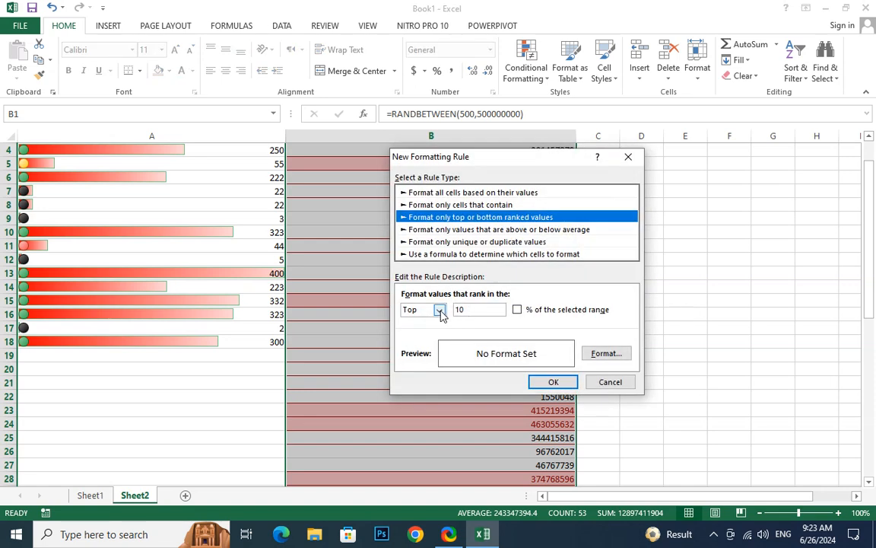
pyautogui.doubleClick(485, 309)
pyautogui.write('20')
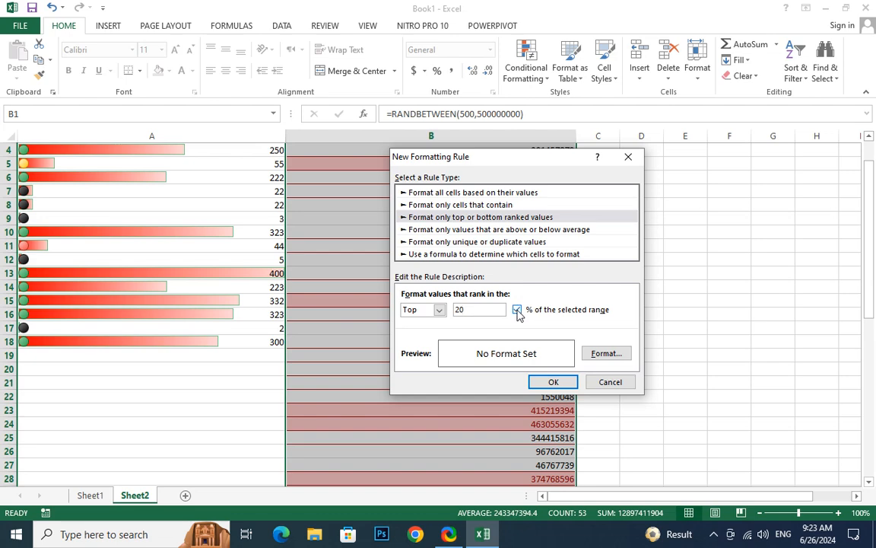
pyautogui.click(616, 359)
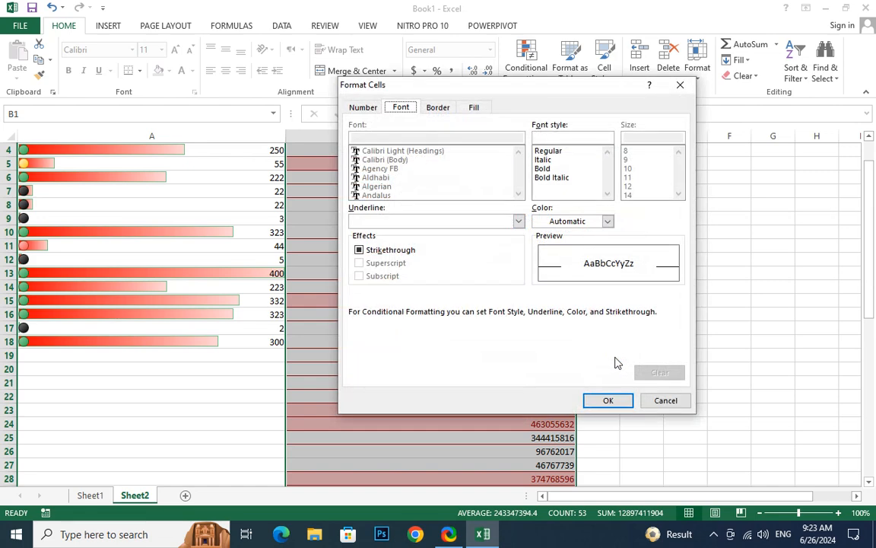
# - Set the rule's font to bold, dark green, with a double underline
pyautogui.click(546, 168)
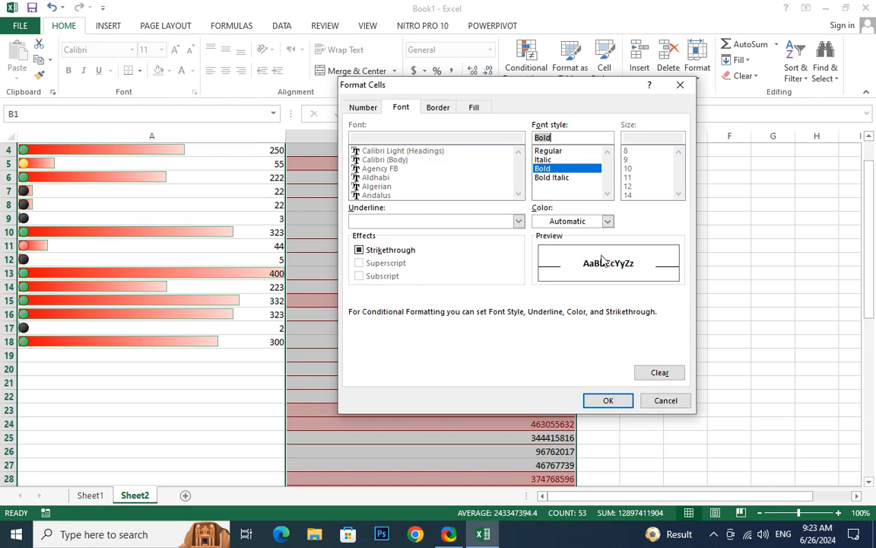
pyautogui.click(585, 221)
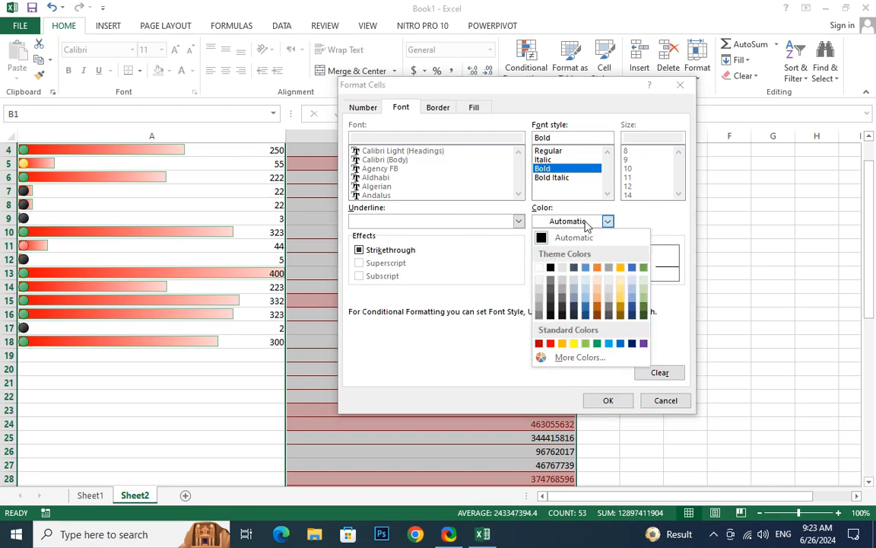
pyautogui.click(644, 316)
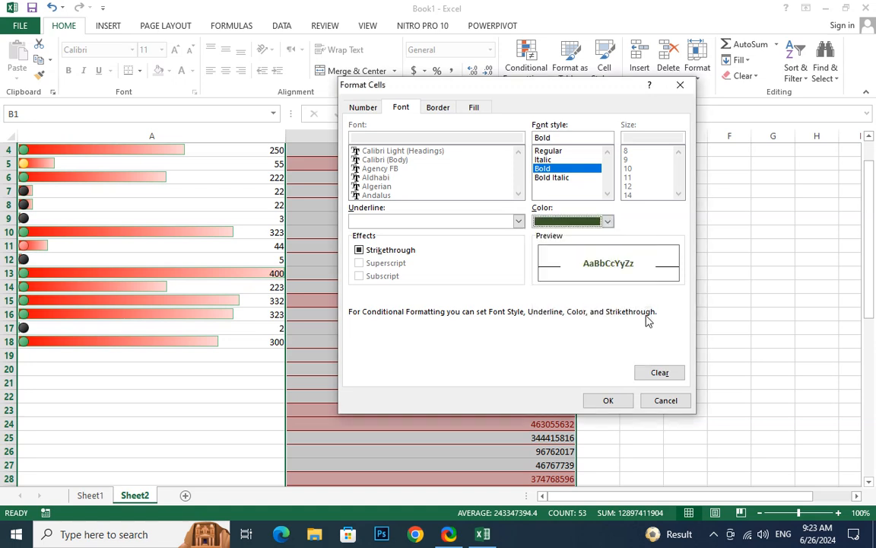
pyautogui.click(469, 221)
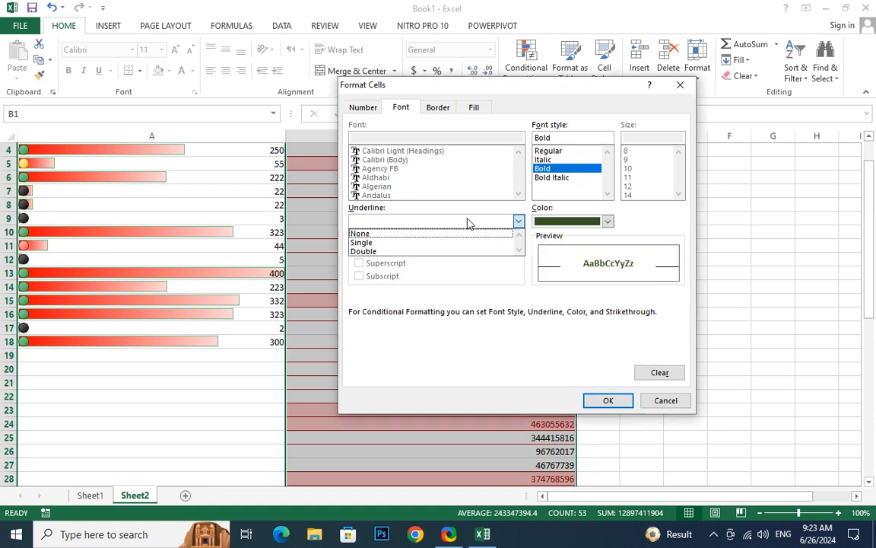
pyautogui.click(392, 252)
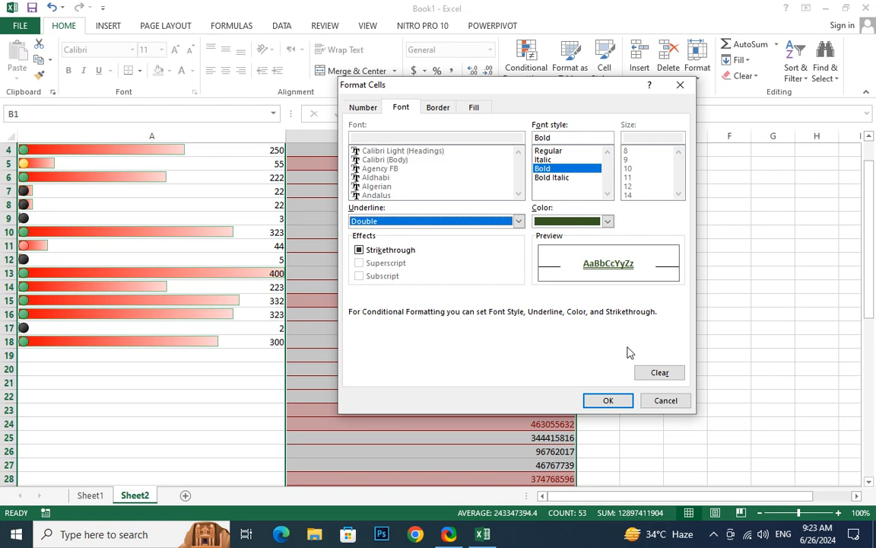
pyautogui.click(475, 108)
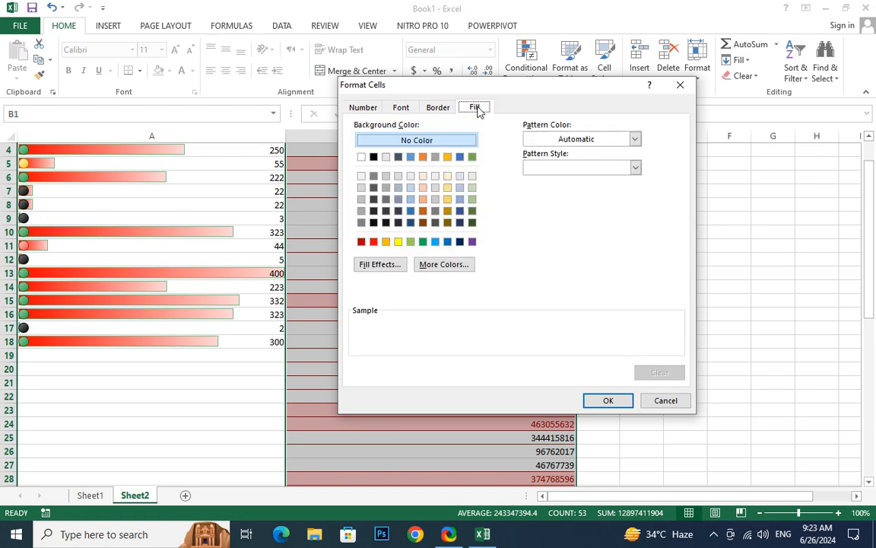
# - Give the rule a light blue fill with a black thin diagonal stripe pattern and confirm
pyautogui.click(434, 242)
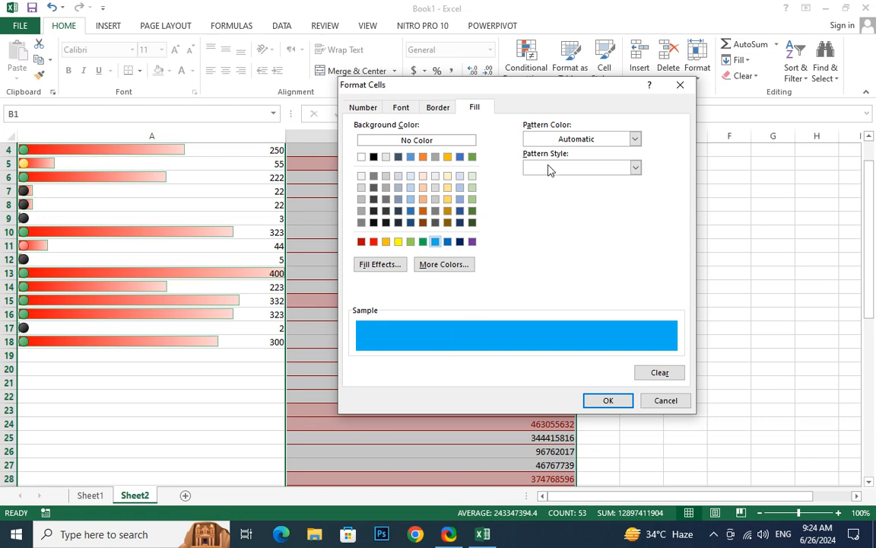
pyautogui.click(585, 143)
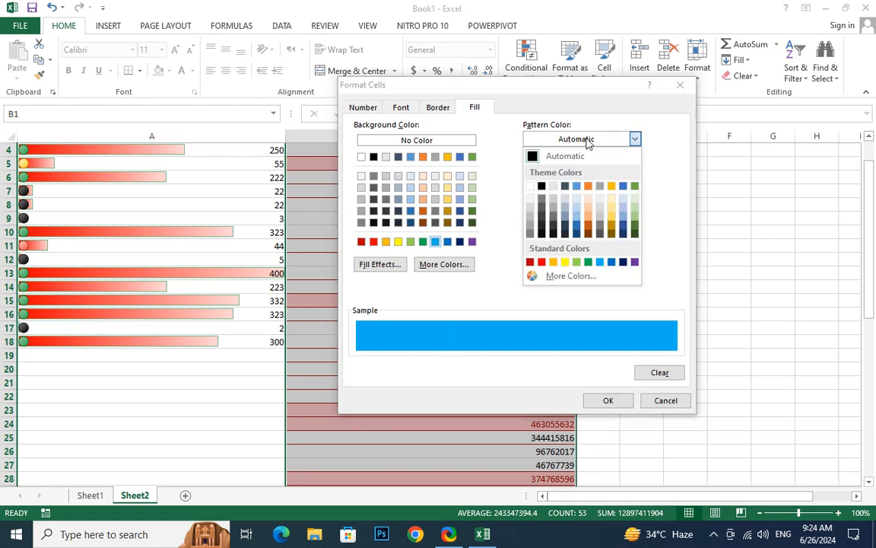
pyautogui.click(586, 142)
pyautogui.click(587, 141)
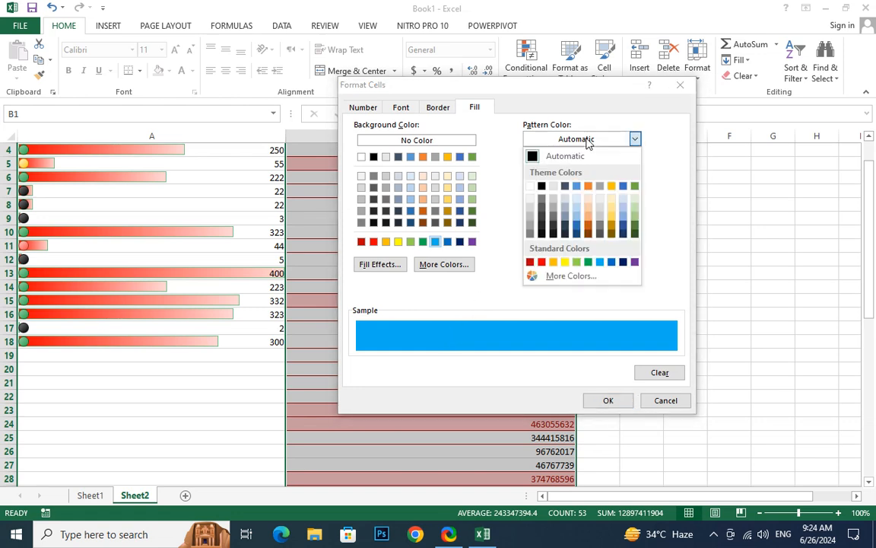
pyautogui.click(563, 277)
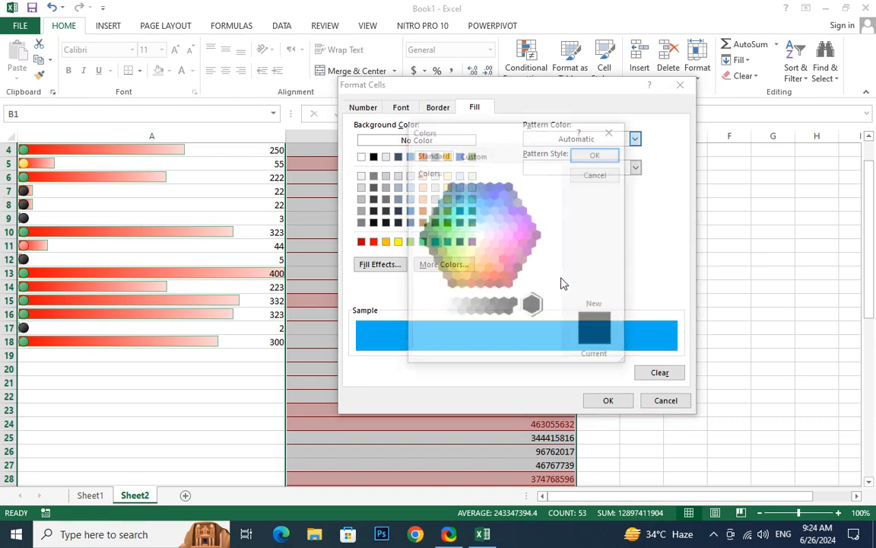
pyautogui.click(473, 155)
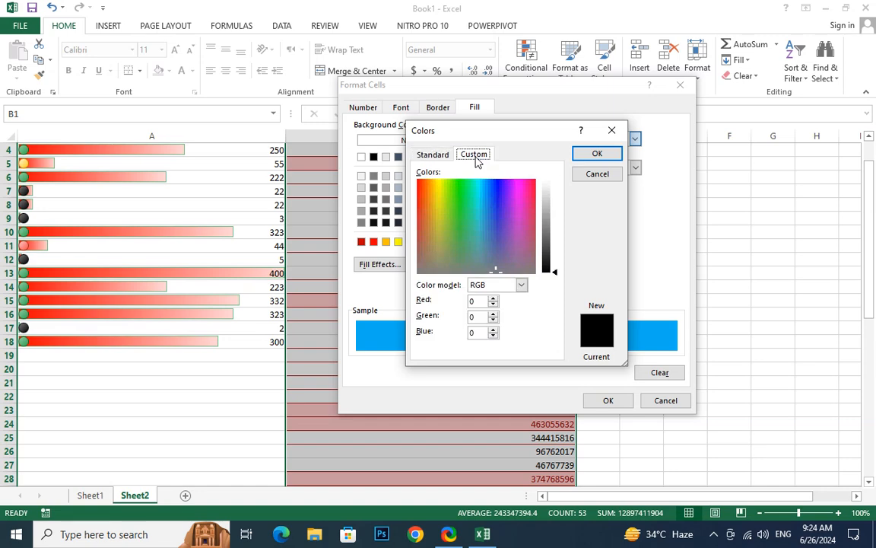
pyautogui.click(453, 247)
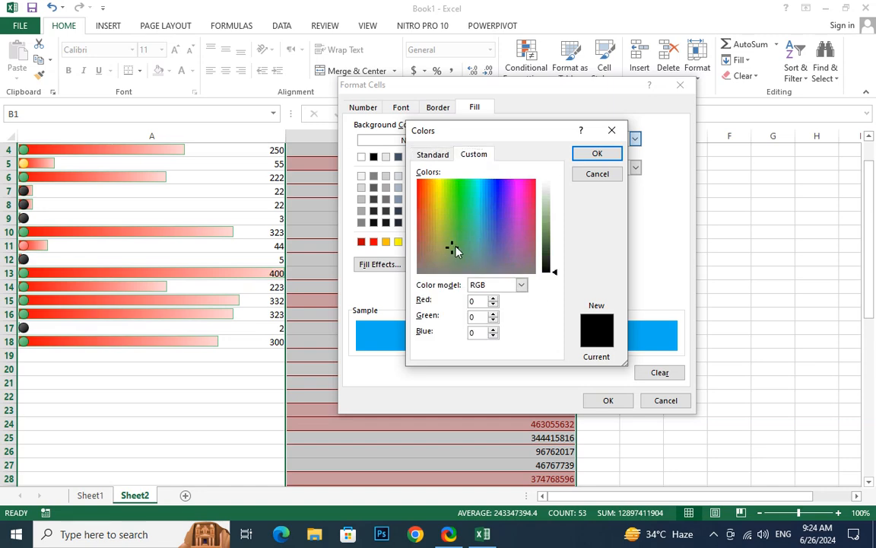
pyautogui.click(584, 156)
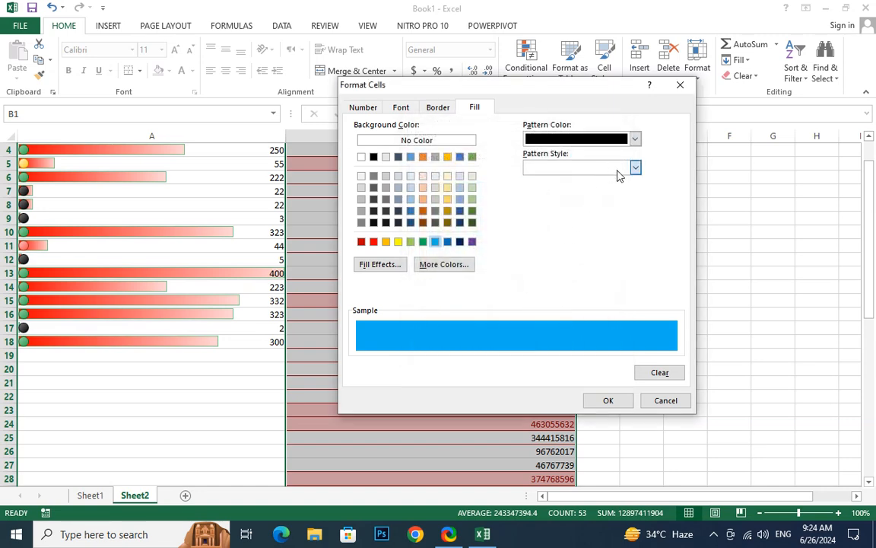
pyautogui.click(620, 170)
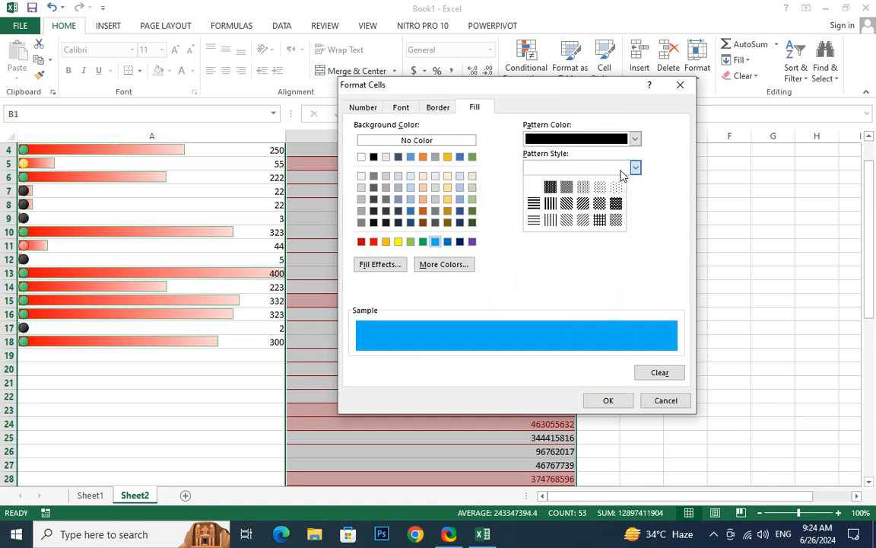
pyautogui.click(567, 221)
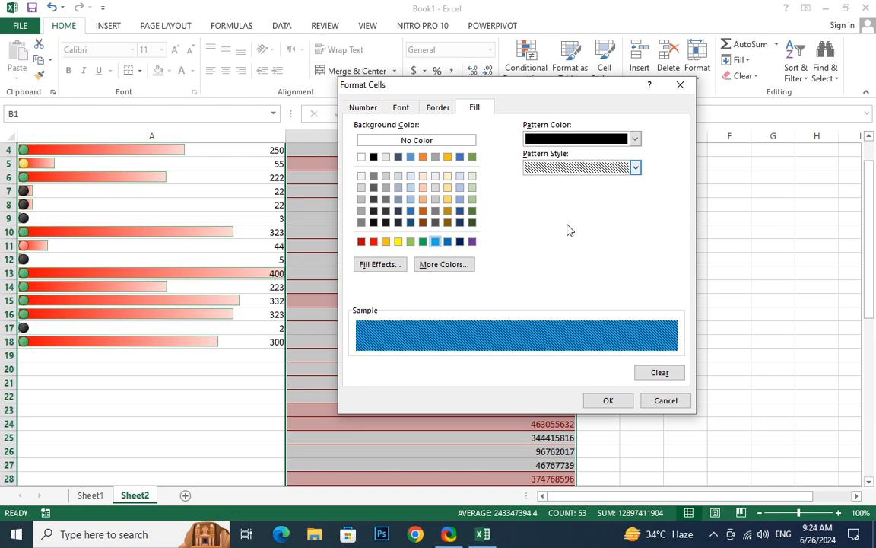
pyautogui.click(609, 401)
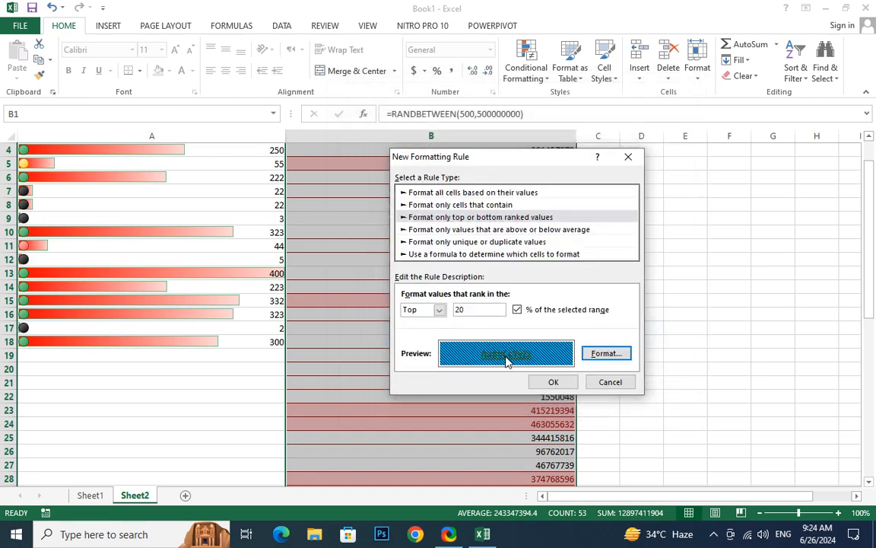
# - Confirm the blue diagonal-striped top-20% rule on column B and scroll down to review the marked values
pyautogui.click(554, 382)
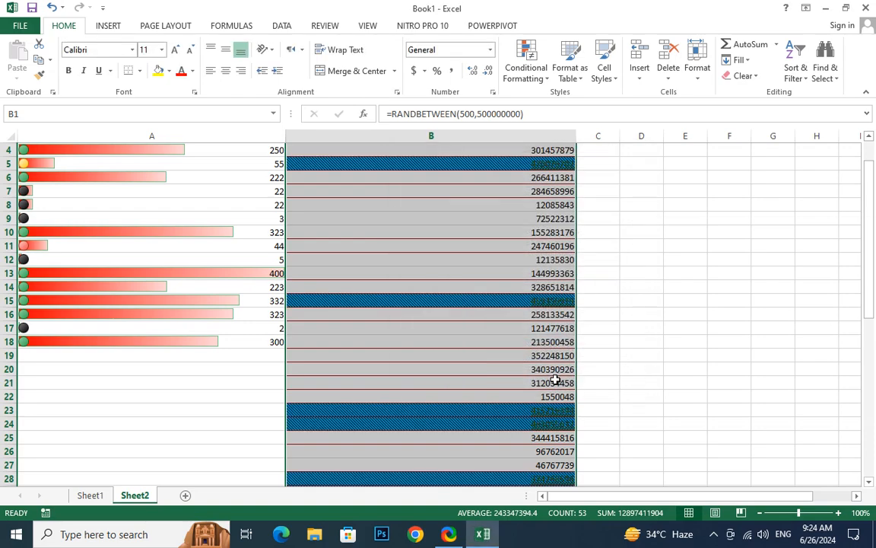
pyautogui.scroll(-7, 523, 380)
pyautogui.scroll(-4, 523, 380)
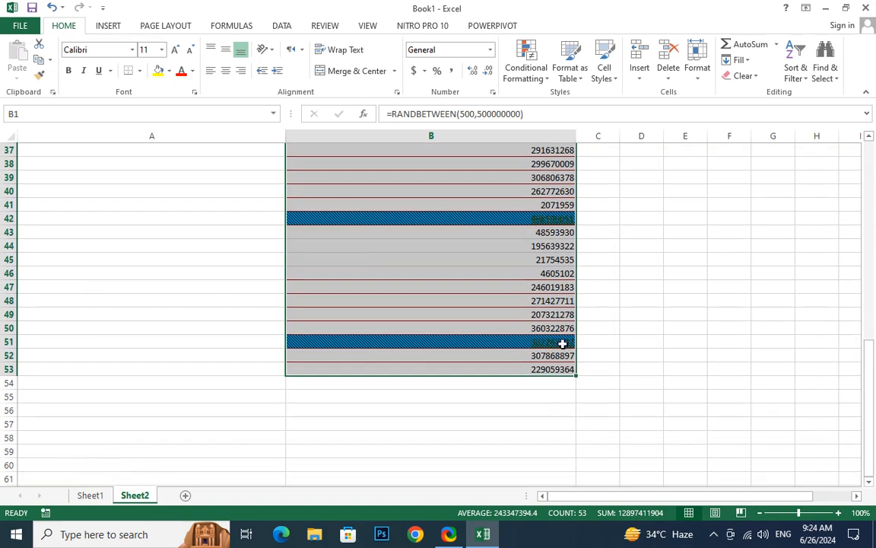
# - Bring up the Icon Sets choices in the Conditional Formatting menu
pyautogui.click(531, 81)
pyautogui.moveTo(575, 104)
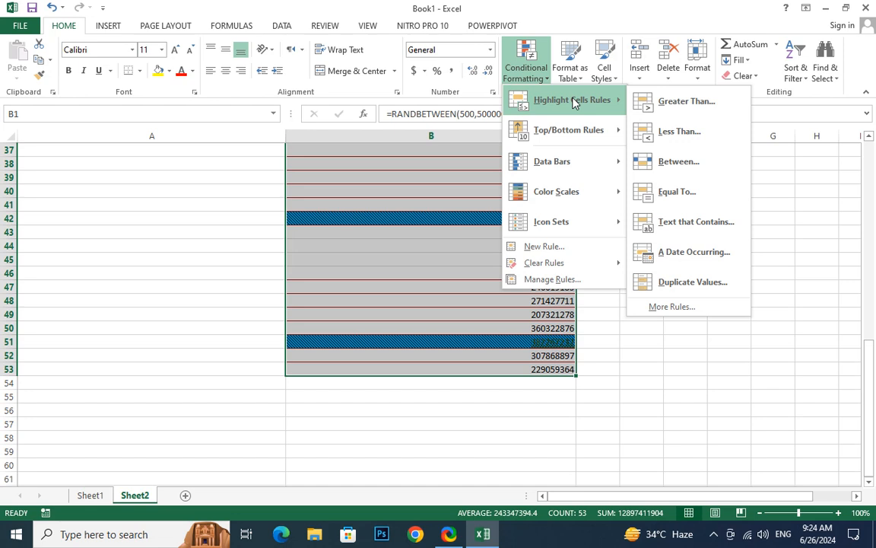
pyautogui.moveTo(614, 227)
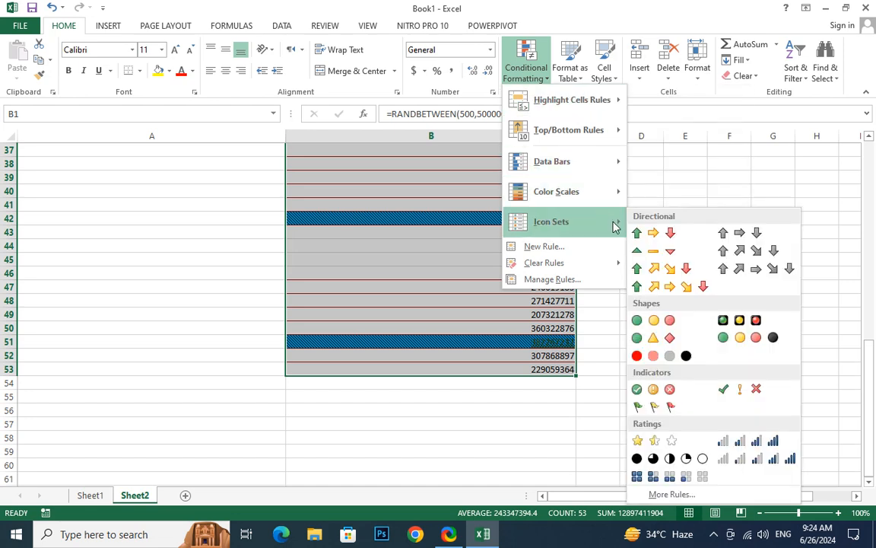
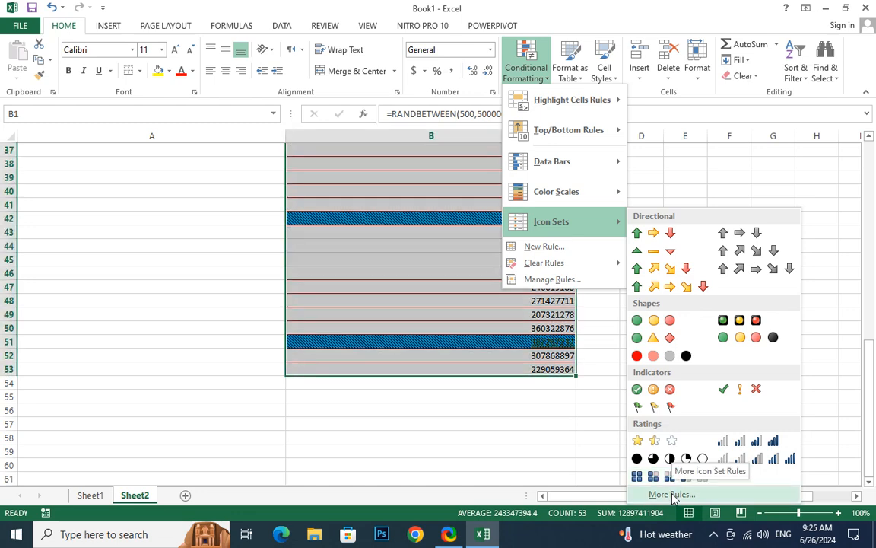
# - Start a custom icon-set rule for column B using the coloured 4 Arrows style
pyautogui.click(673, 495)
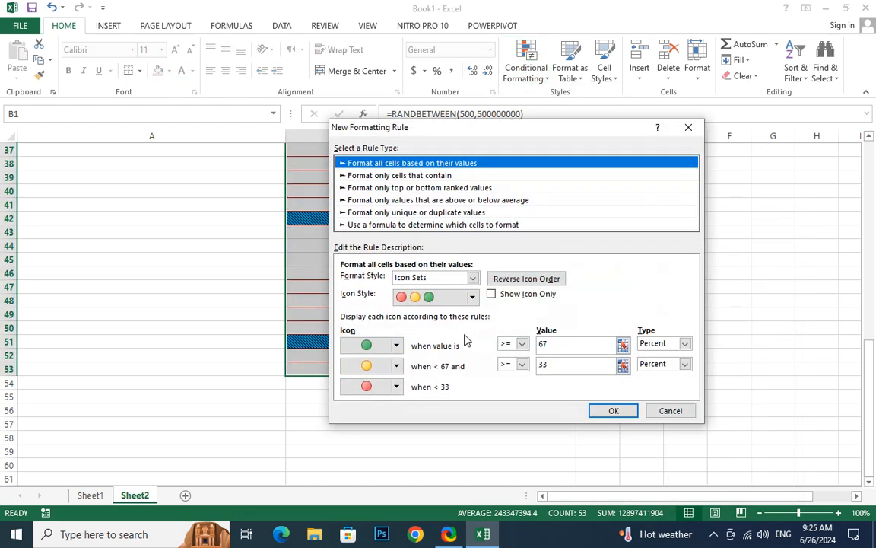
pyautogui.click(473, 297)
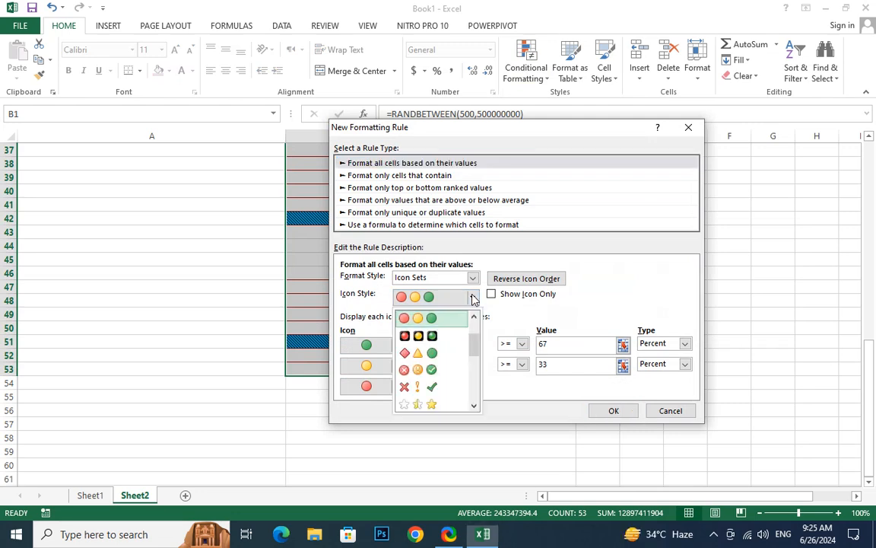
pyautogui.scroll(-5, 435, 339)
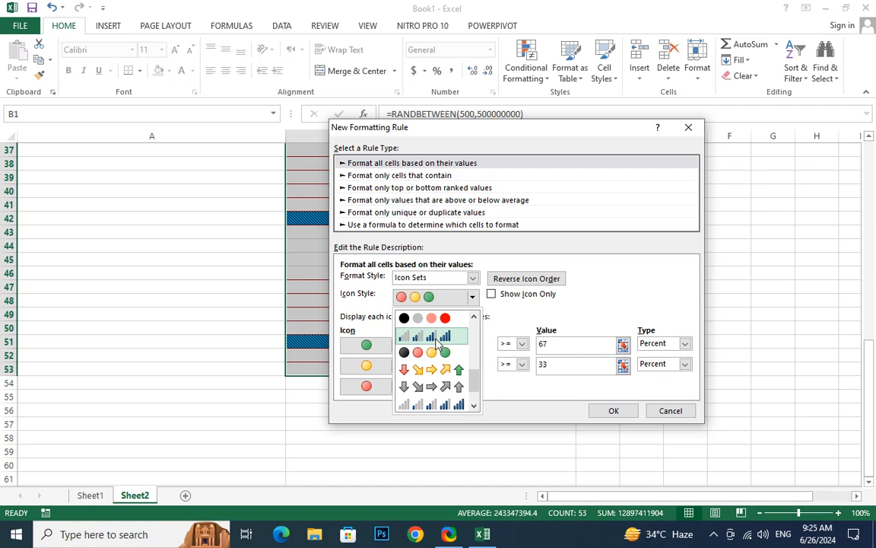
pyautogui.scroll(-2, 437, 344)
pyautogui.scroll(3, 437, 344)
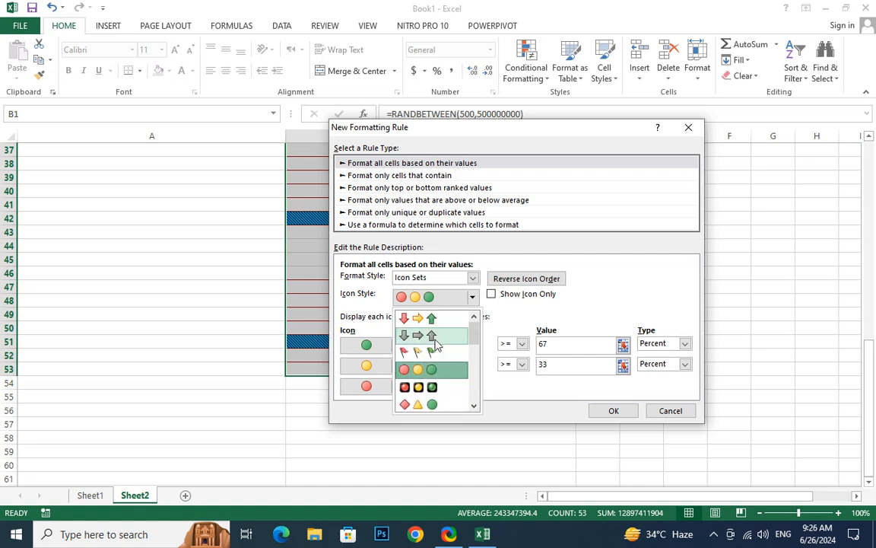
pyautogui.scroll(-1, 436, 345)
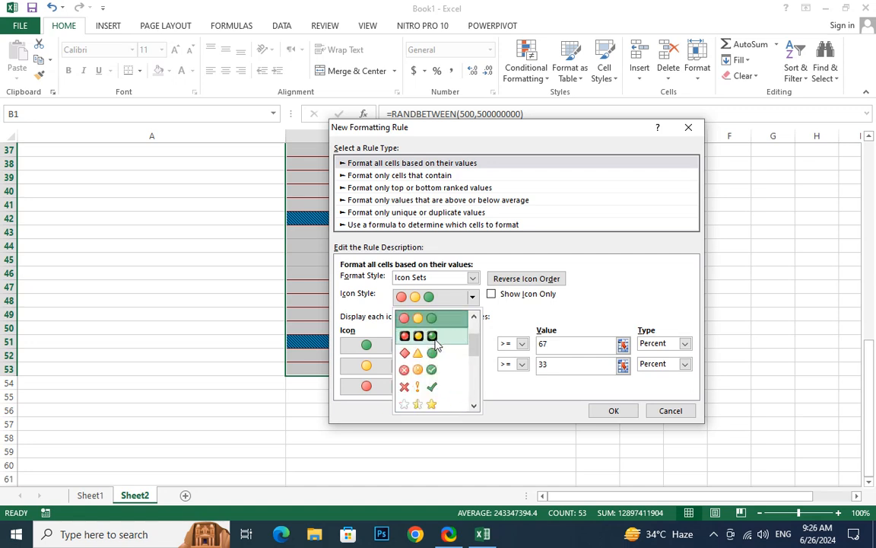
pyautogui.scroll(-2, 436, 345)
pyautogui.click(436, 345)
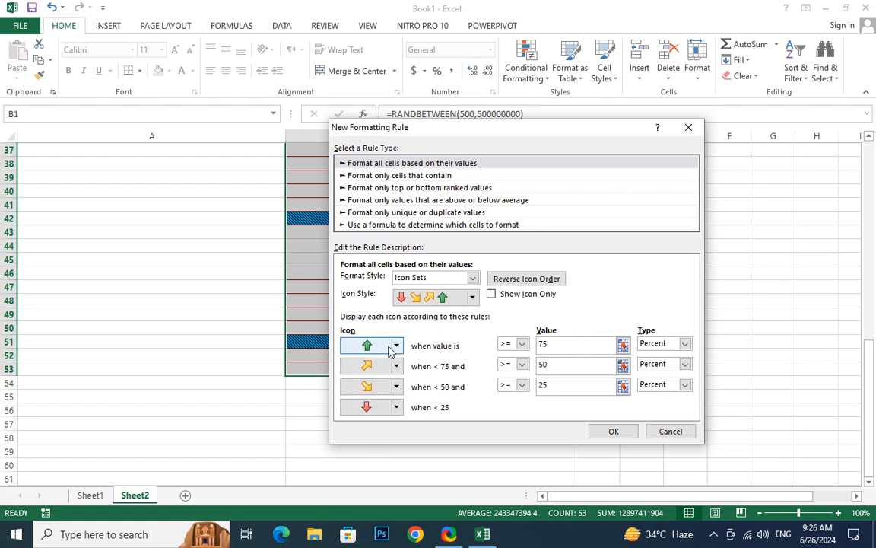
# - Swap icons two to four for a red circle, signal bars and four boxes, then apply
pyautogui.click(395, 366)
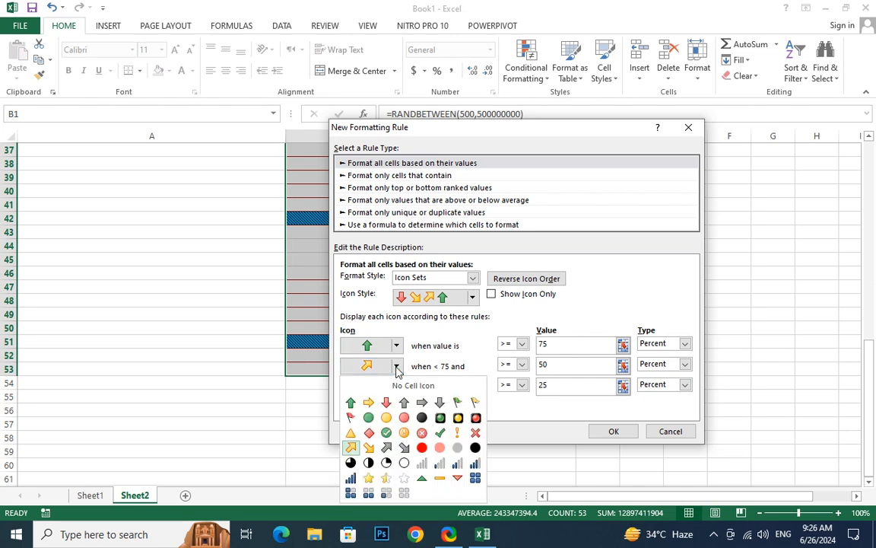
pyautogui.click(421, 448)
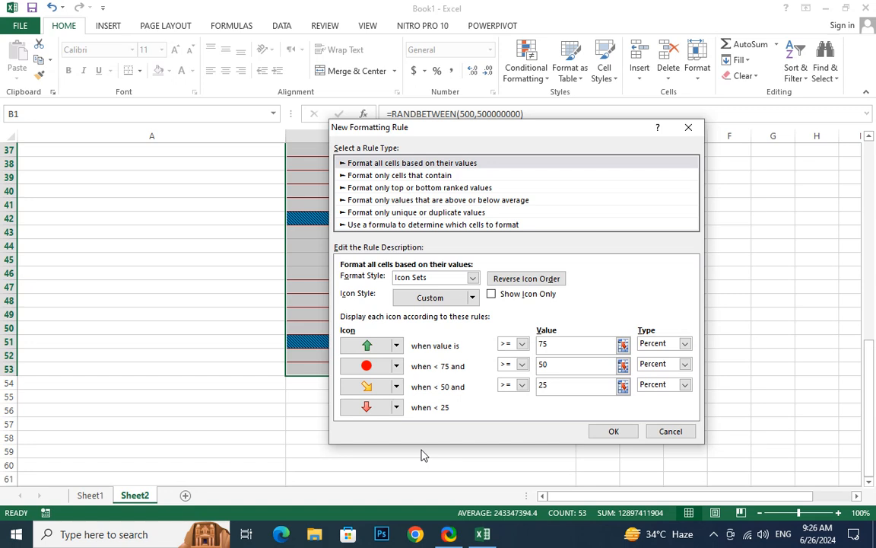
pyautogui.click(396, 387)
pyautogui.click(416, 492)
pyautogui.click(396, 409)
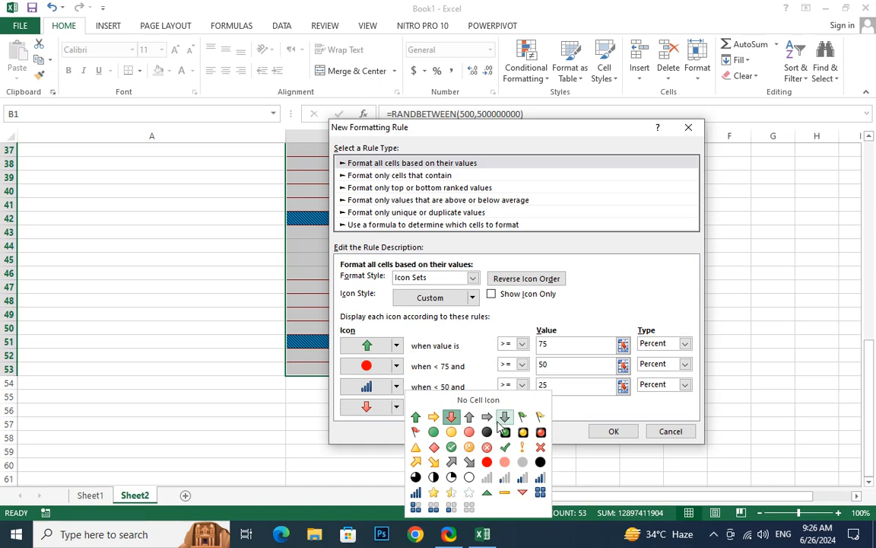
pyautogui.click(415, 507)
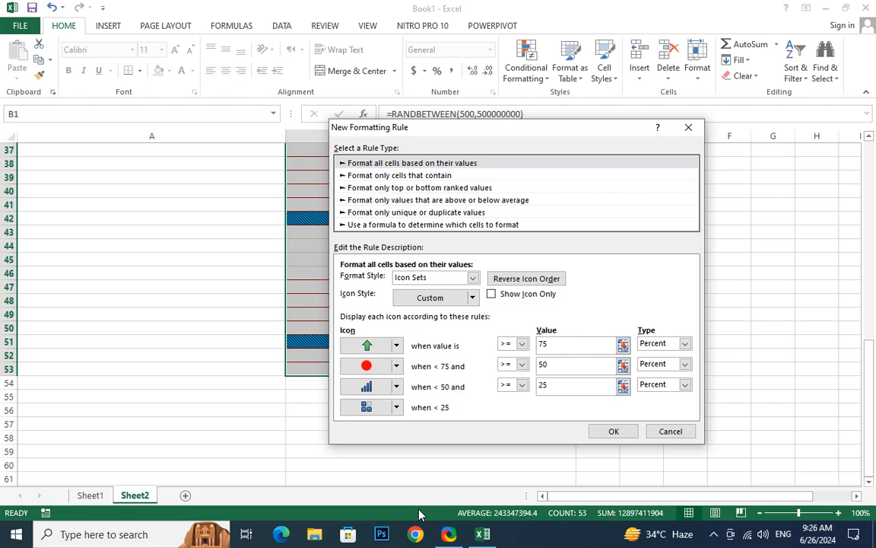
pyautogui.click(611, 431)
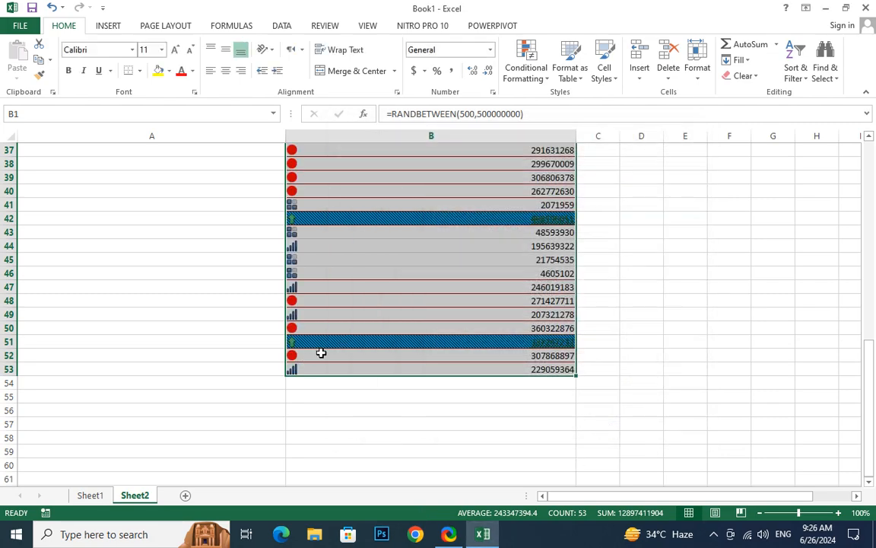
pyautogui.scroll(5, 321, 353)
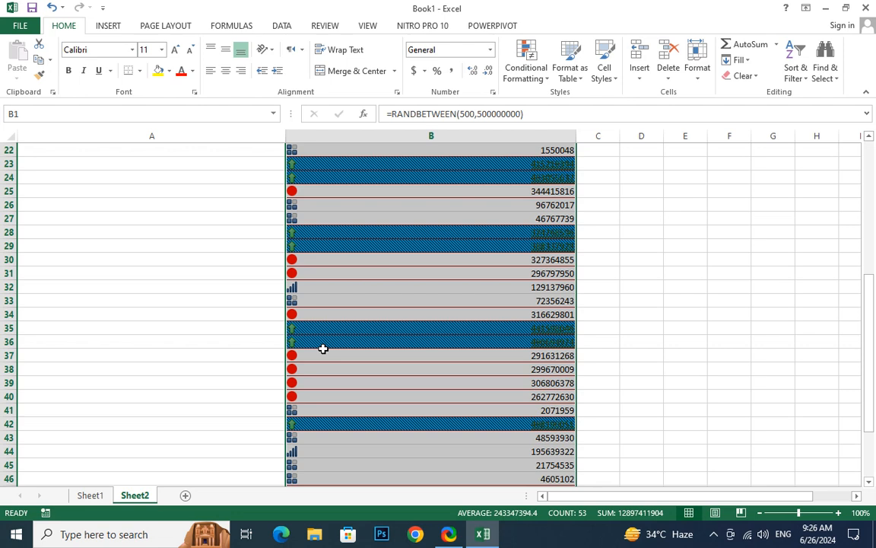
# - Show the Highlight Cells Rules submenu of Conditional Formatting for column B
pyautogui.click(545, 80)
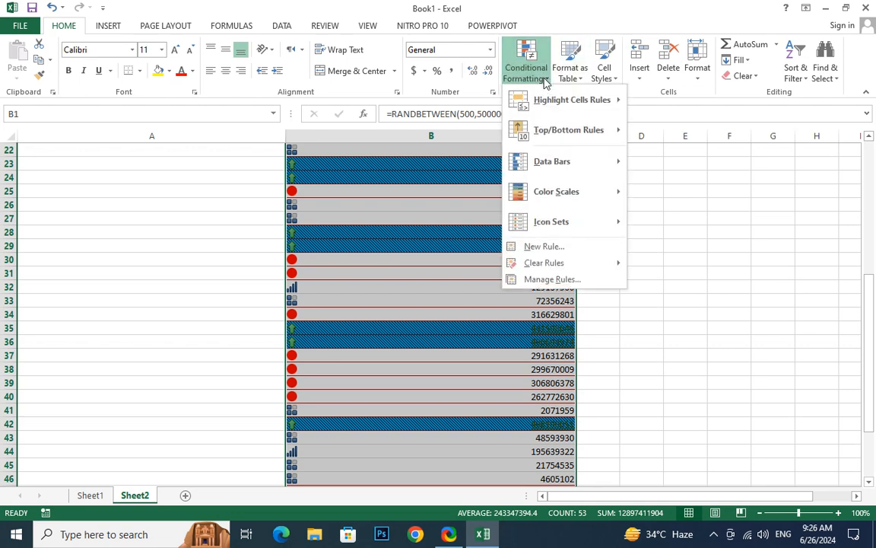
pyautogui.moveTo(574, 130)
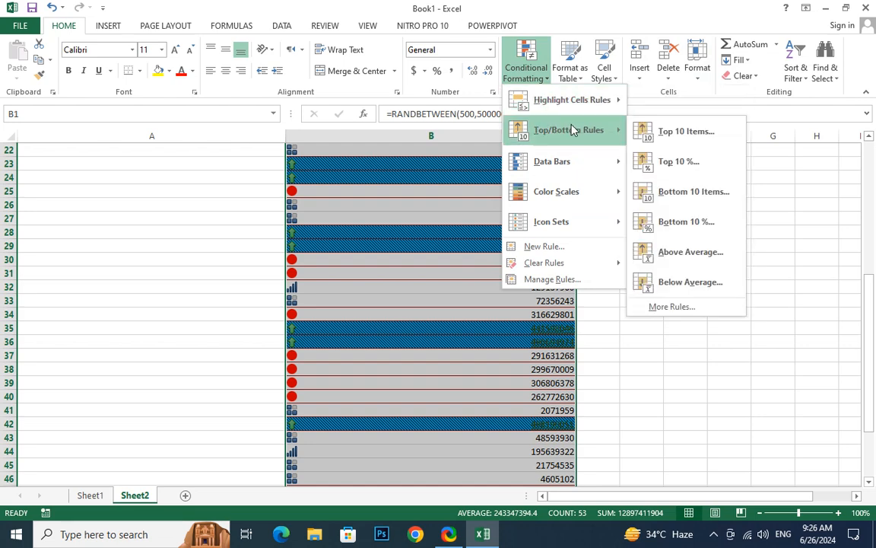
pyautogui.moveTo(582, 111)
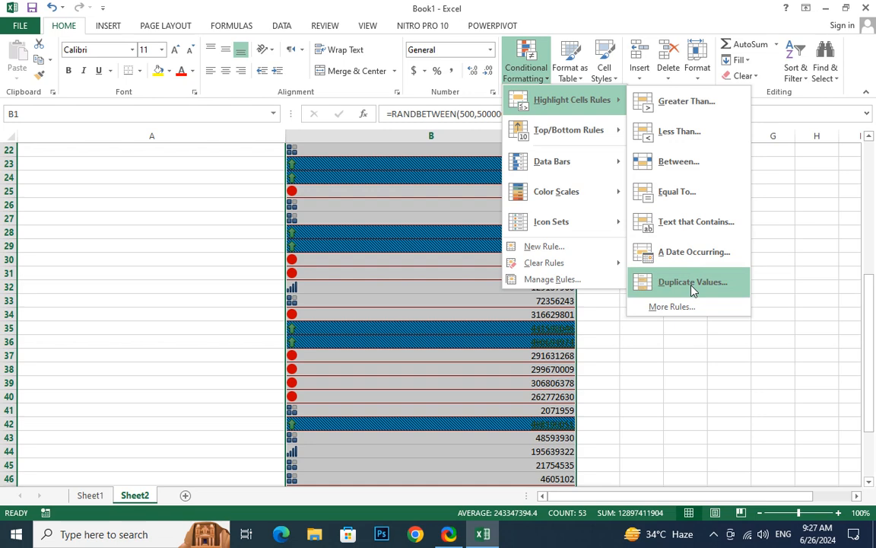
# - Highlight duplicate values in column B with a custom purple fill
pyautogui.click(692, 290)
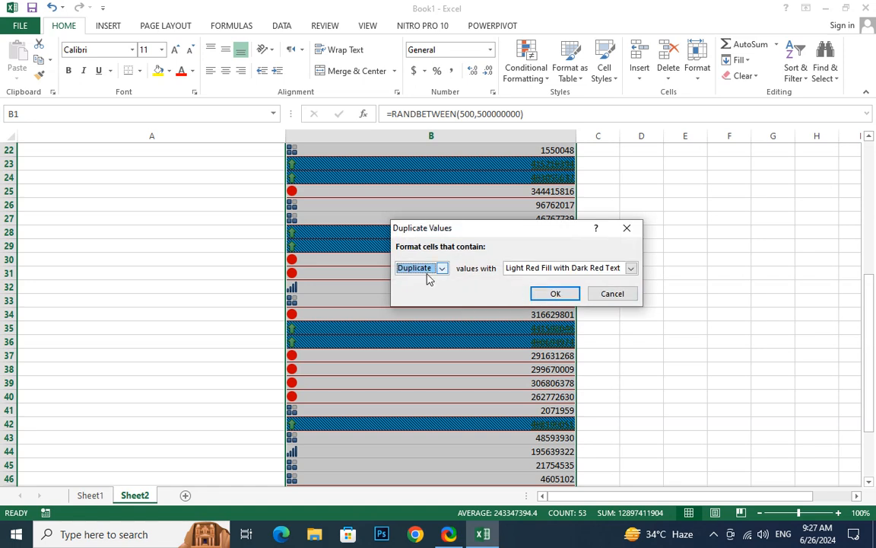
pyautogui.click(607, 272)
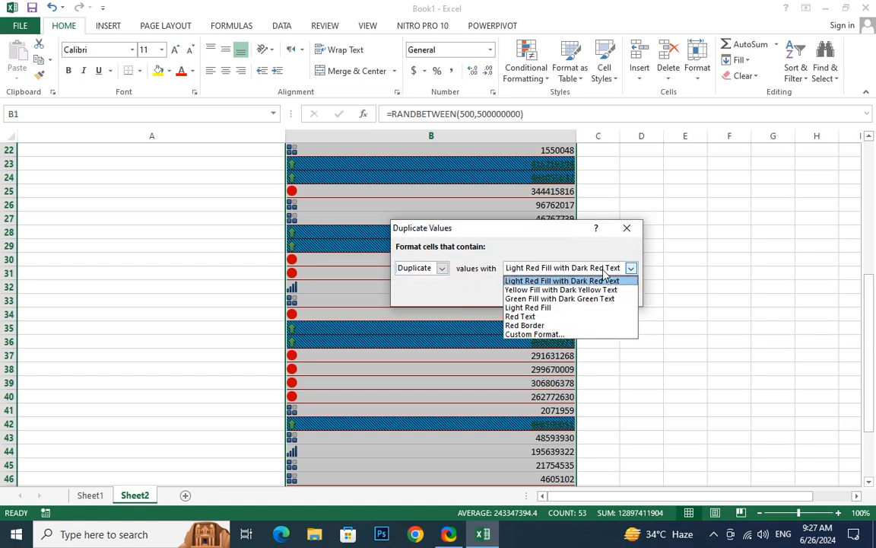
pyautogui.click(535, 334)
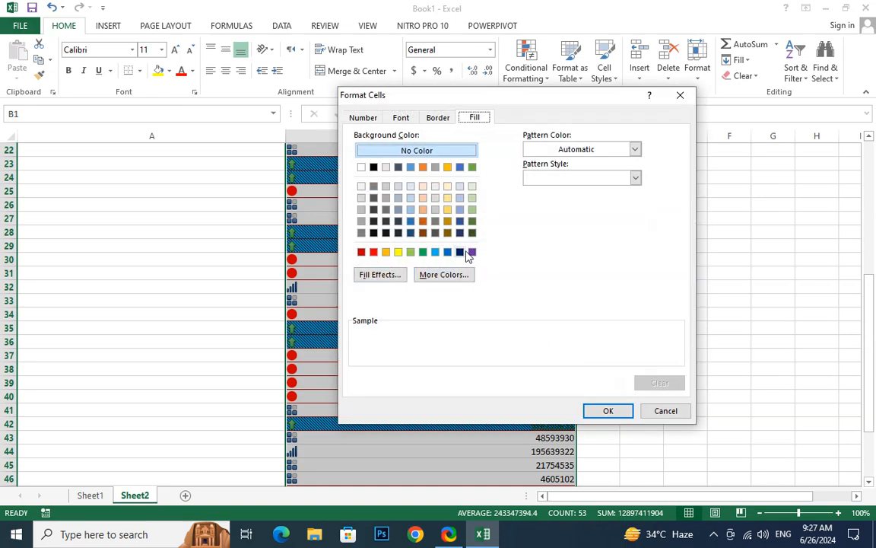
pyautogui.click(472, 252)
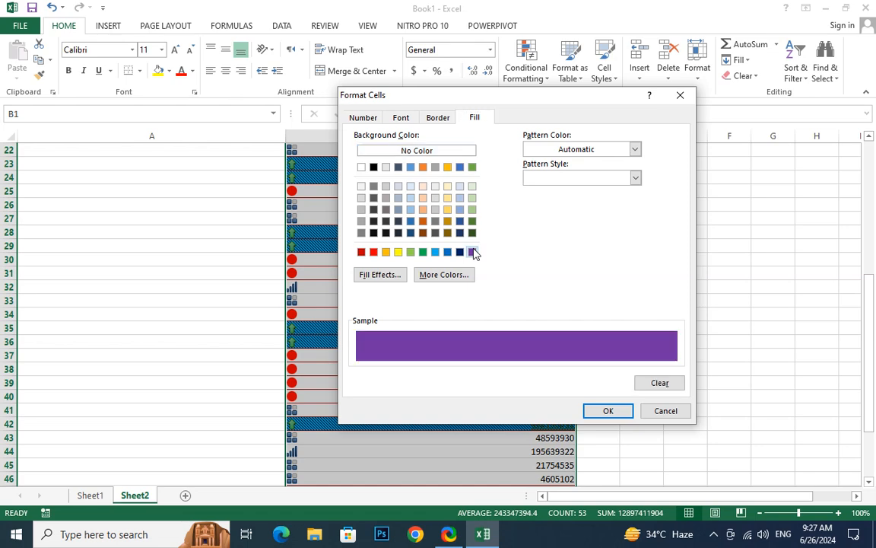
pyautogui.click(606, 412)
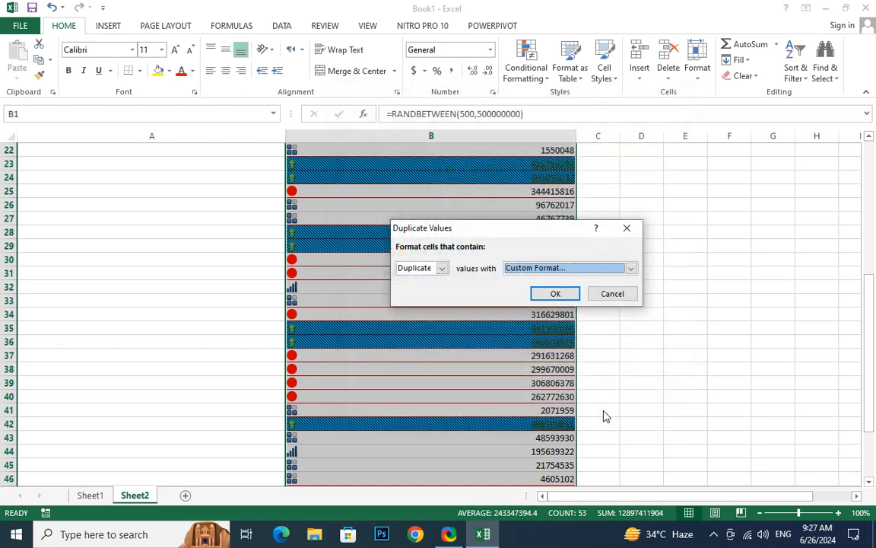
pyautogui.click(555, 294)
pyautogui.scroll(-3, 564, 288)
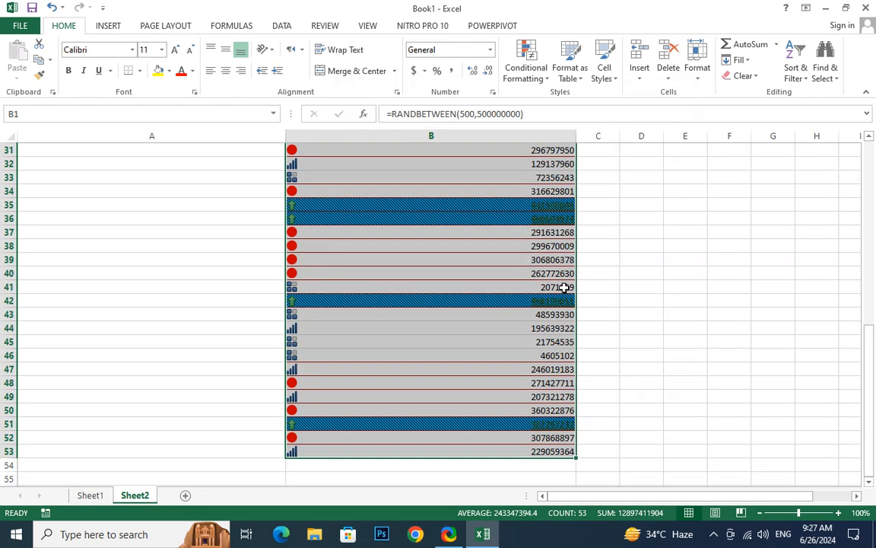
pyautogui.scroll(9, 564, 287)
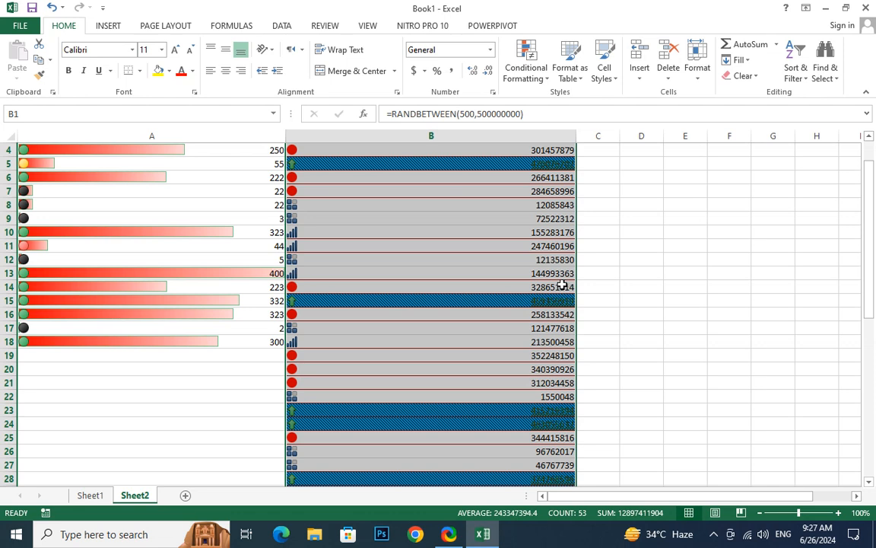
# - Browse the Conditional Formatting submenus, then clear rules from the entire sheet
pyautogui.click(541, 80)
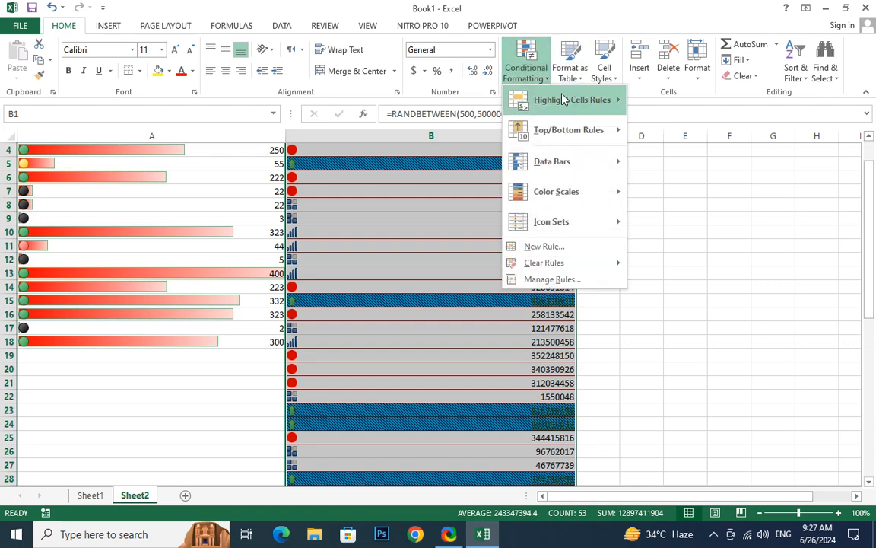
pyautogui.moveTo(566, 104)
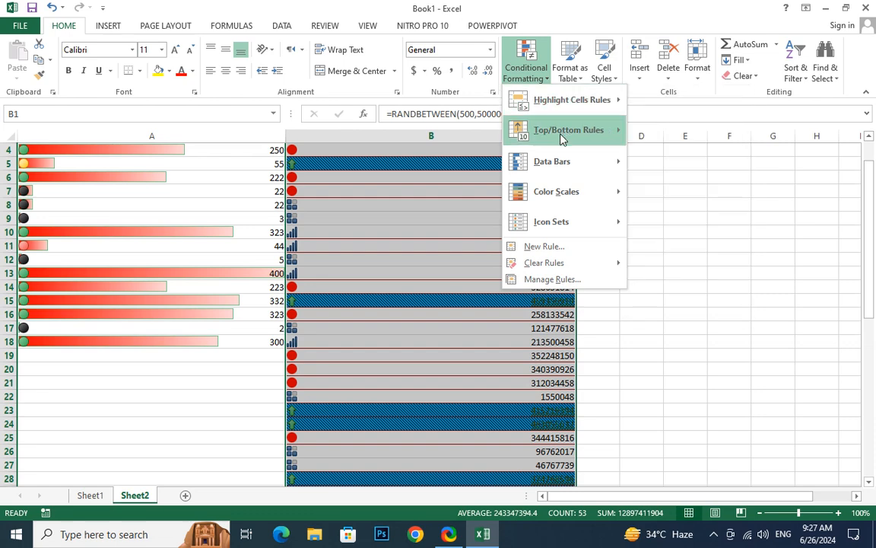
pyautogui.moveTo(573, 166)
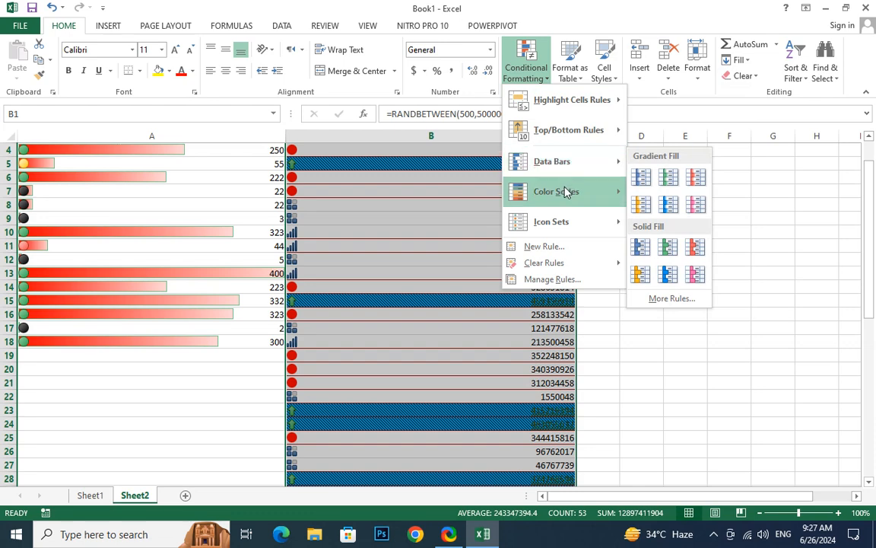
pyautogui.moveTo(565, 193)
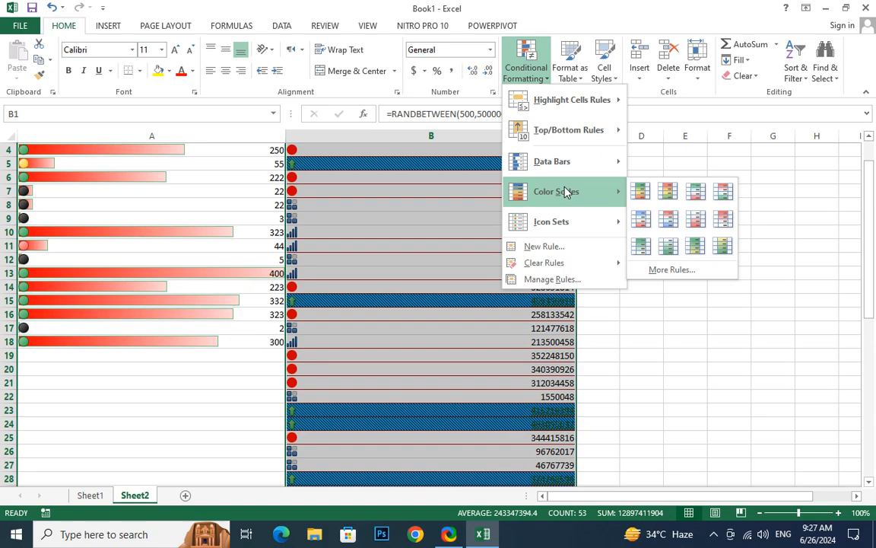
pyautogui.moveTo(564, 226)
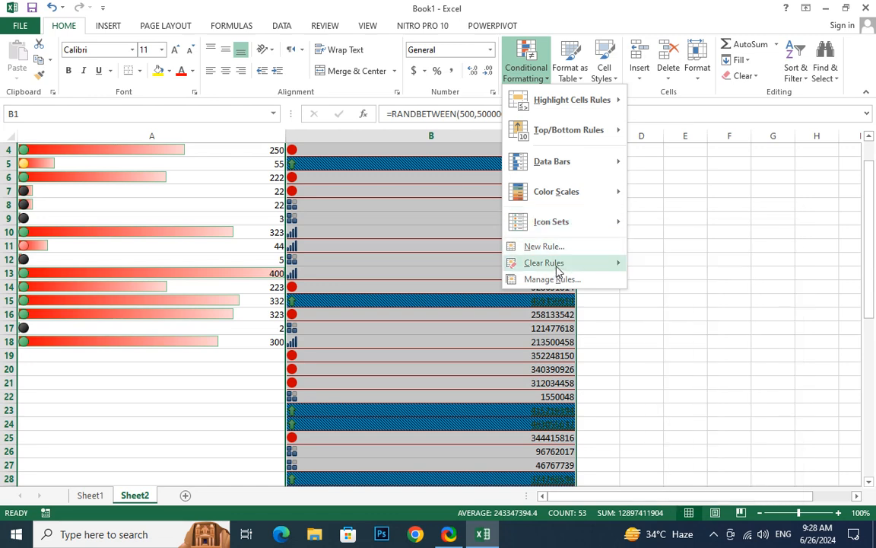
pyautogui.moveTo(558, 270)
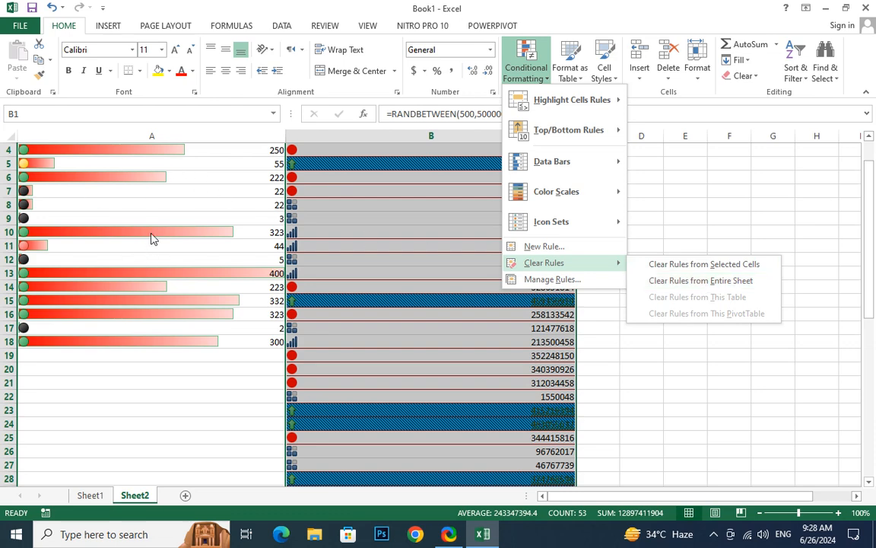
pyautogui.click(711, 281)
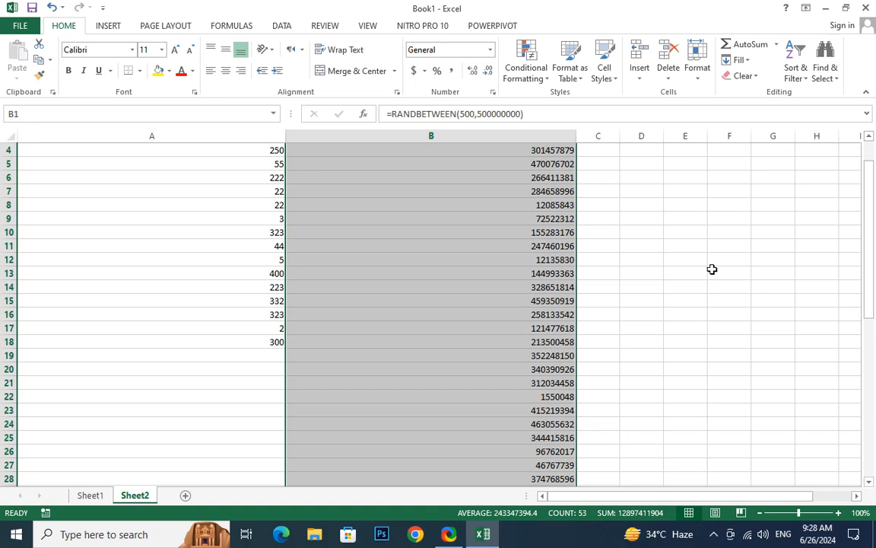
# - Cancel the copy marquee on column B from cell B10, then select row 6
pyautogui.scroll(1, 647, 239)
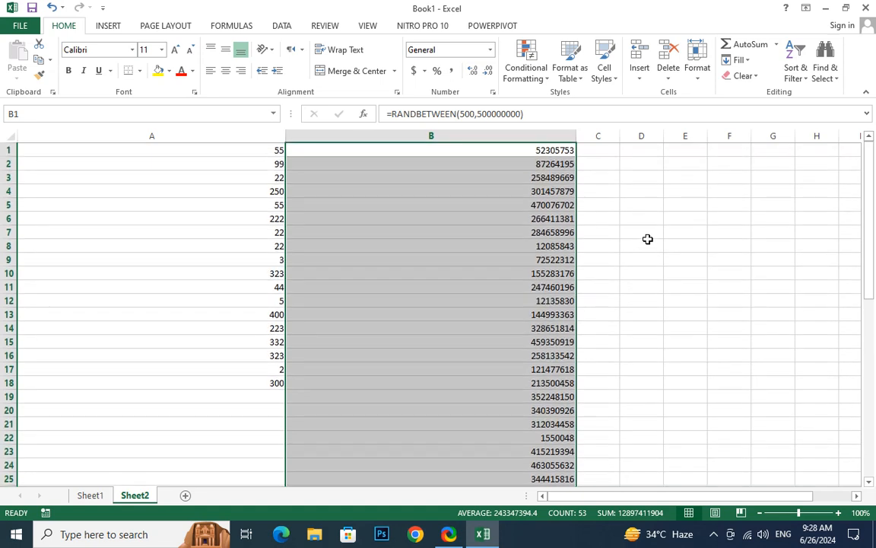
pyautogui.hotkey('ctrl', 'c')
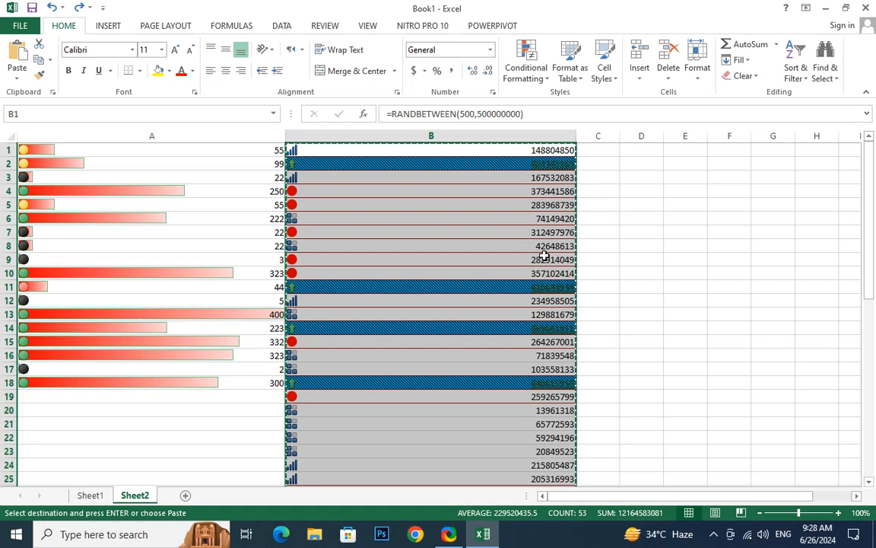
pyautogui.click(452, 273)
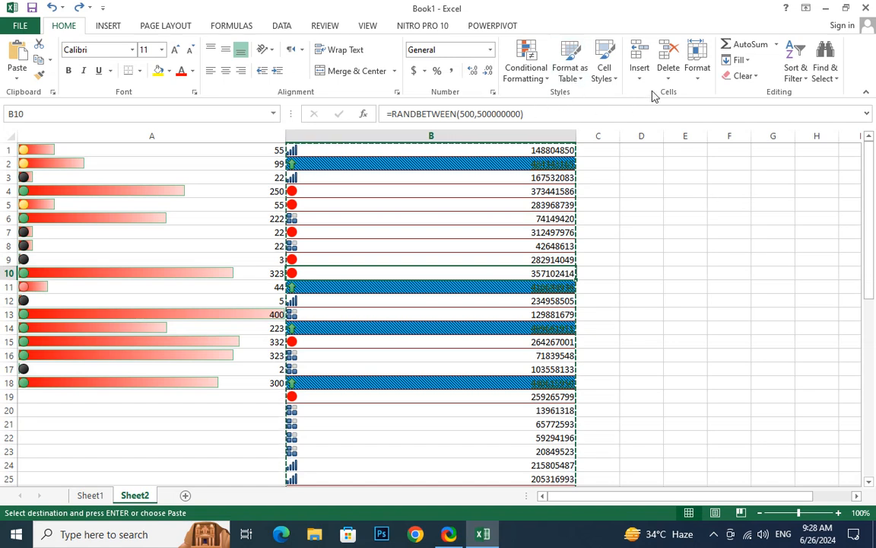
pyautogui.press('Escape')
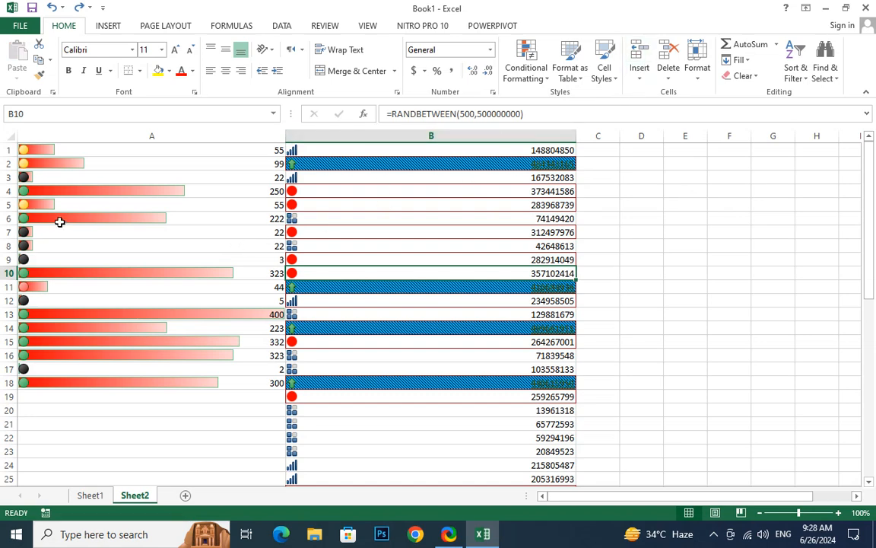
pyautogui.click(15, 219)
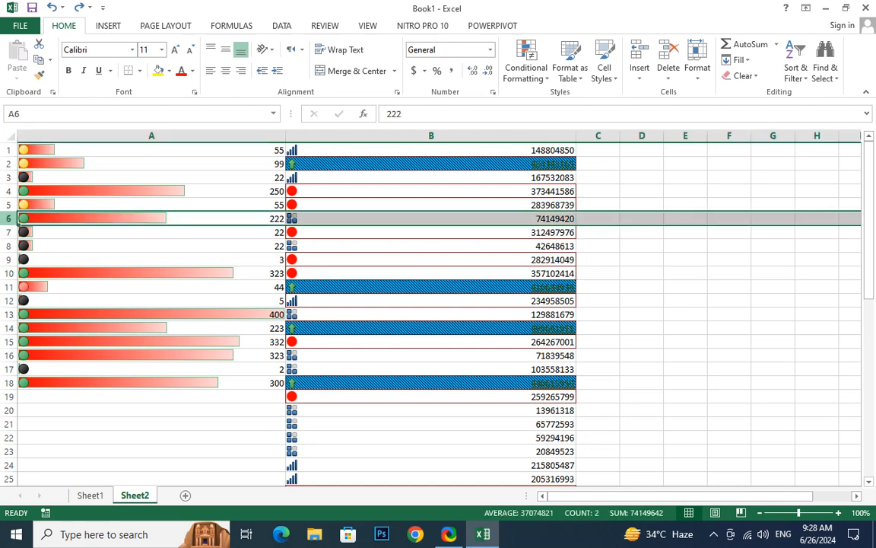
# - Insert a blank row at row 6 and empty columns before columns A and C
pyautogui.click(641, 52)
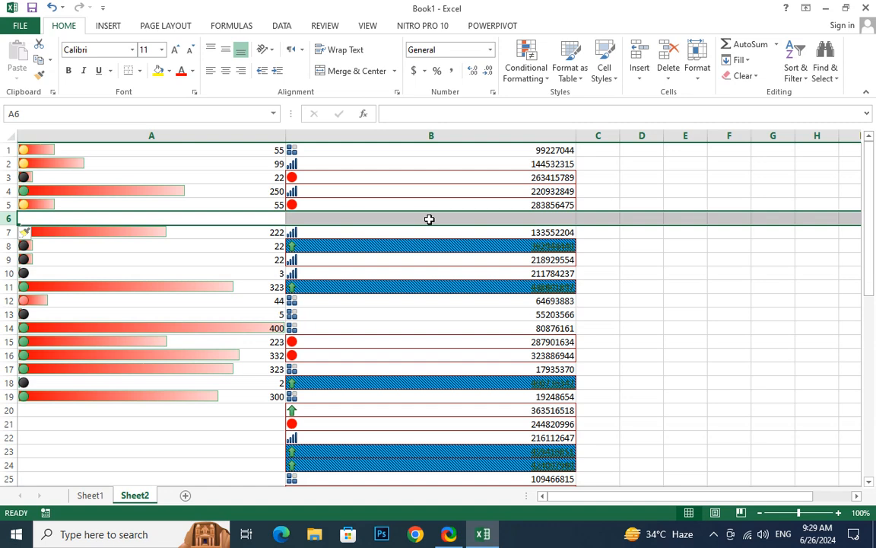
pyautogui.click(256, 137)
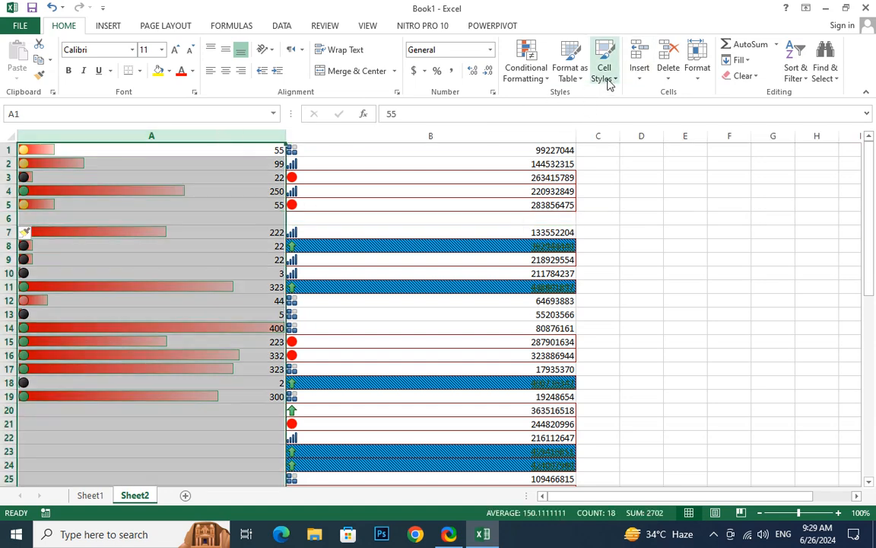
pyautogui.click(639, 77)
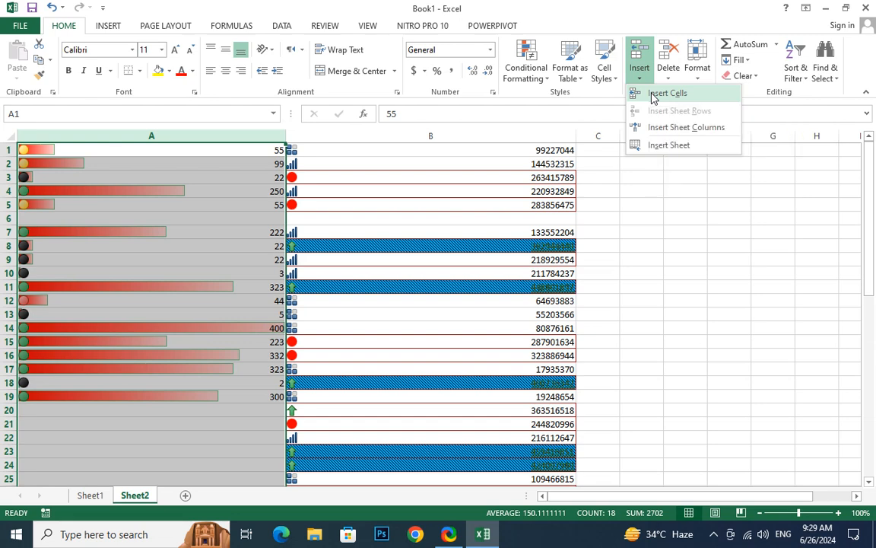
pyautogui.click(652, 94)
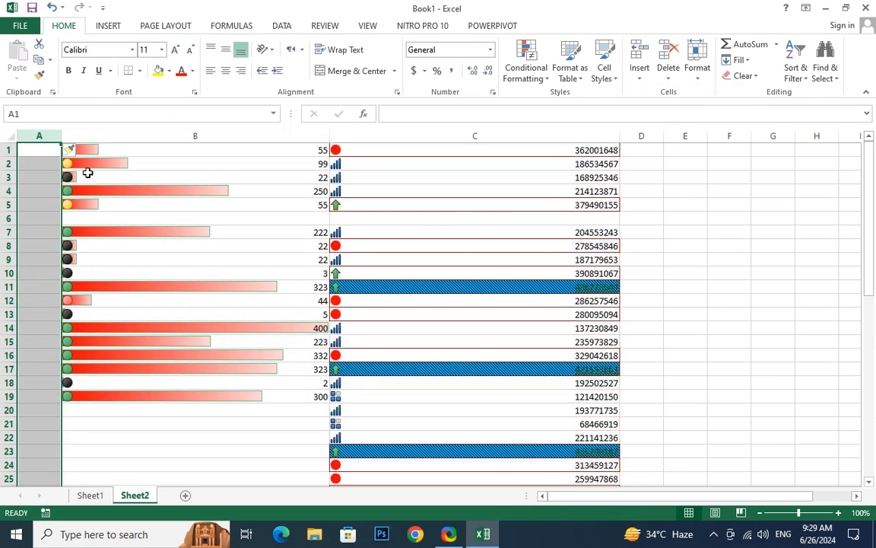
pyautogui.click(395, 137)
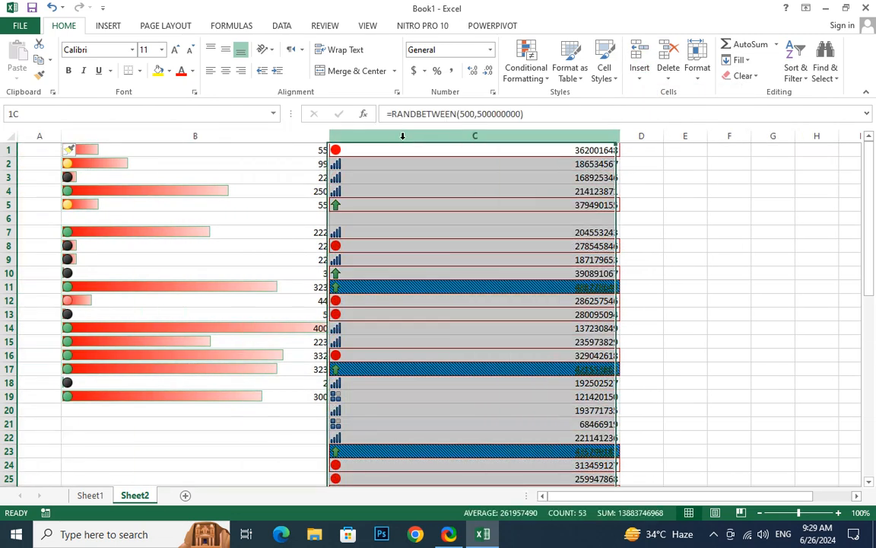
pyautogui.click(641, 55)
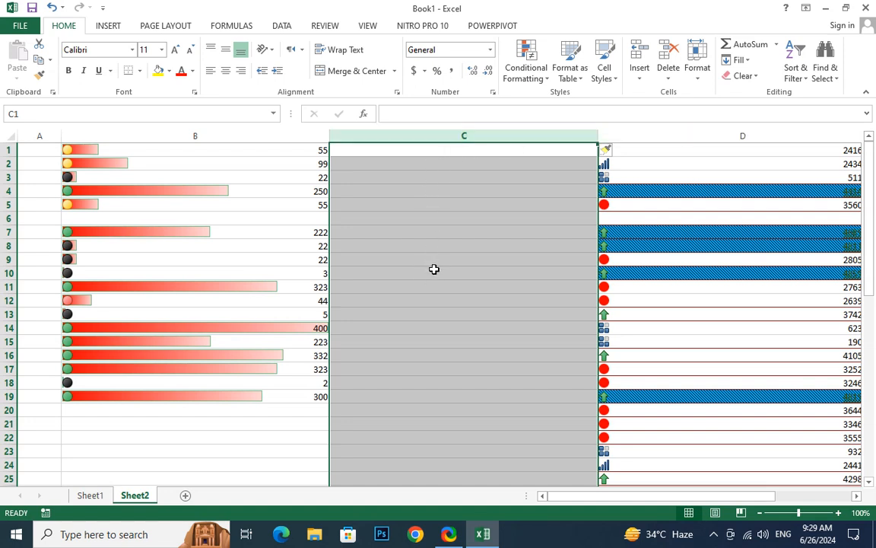
pyautogui.scroll(-1, 426, 277)
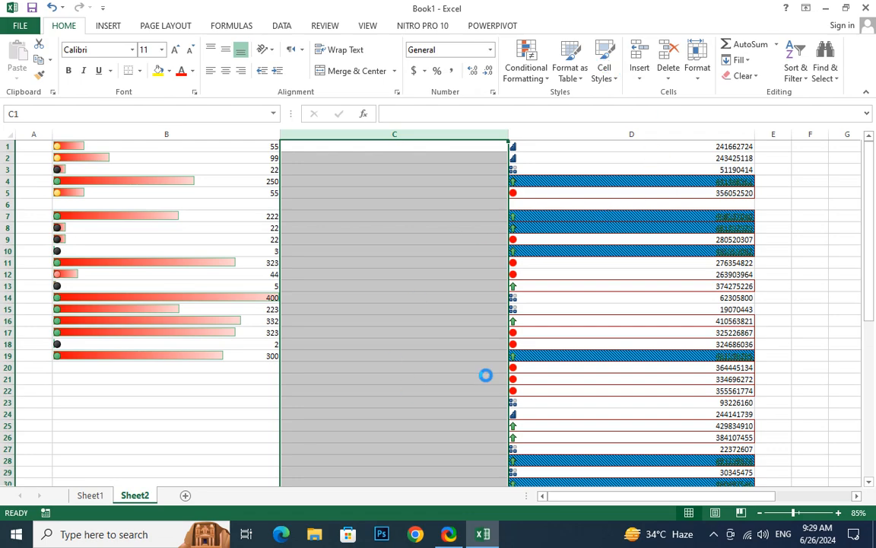
pyautogui.keyDown('ctrl'); pyautogui.scroll(-2, 485, 375); pyautogui.keyUp('ctrl')
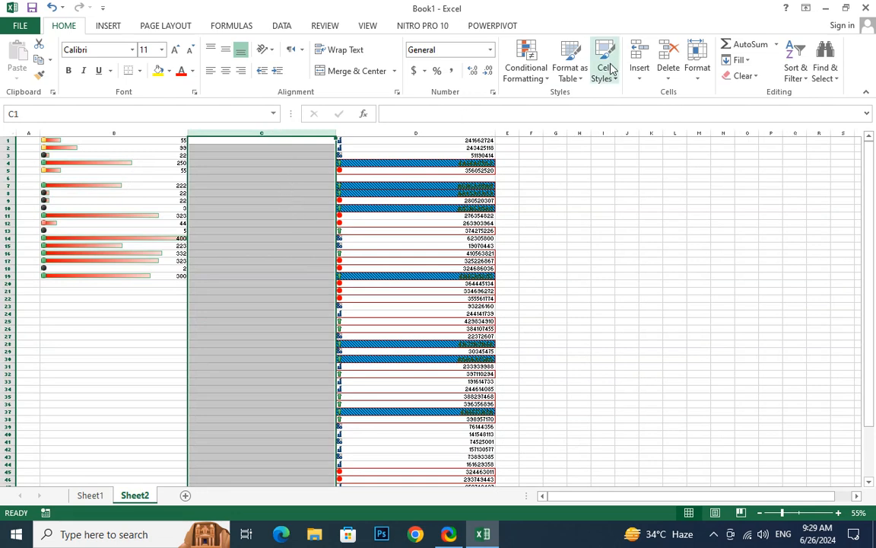
# - Delete the empty column C and select the data range B7:C19
pyautogui.click(667, 69)
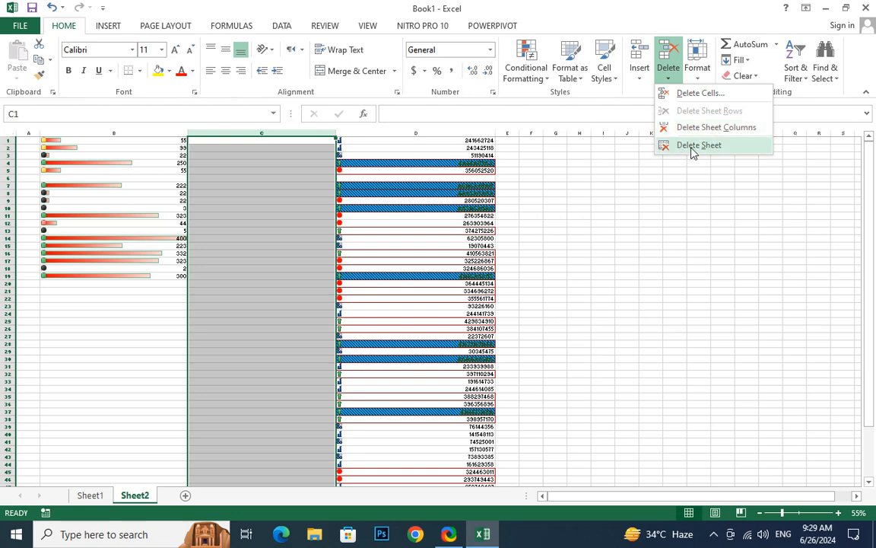
pyautogui.click(680, 92)
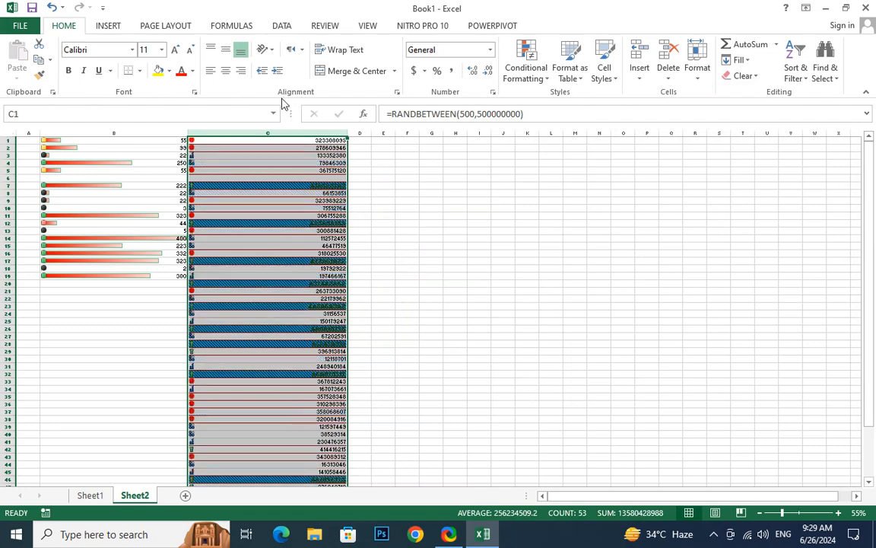
pyautogui.click(259, 237)
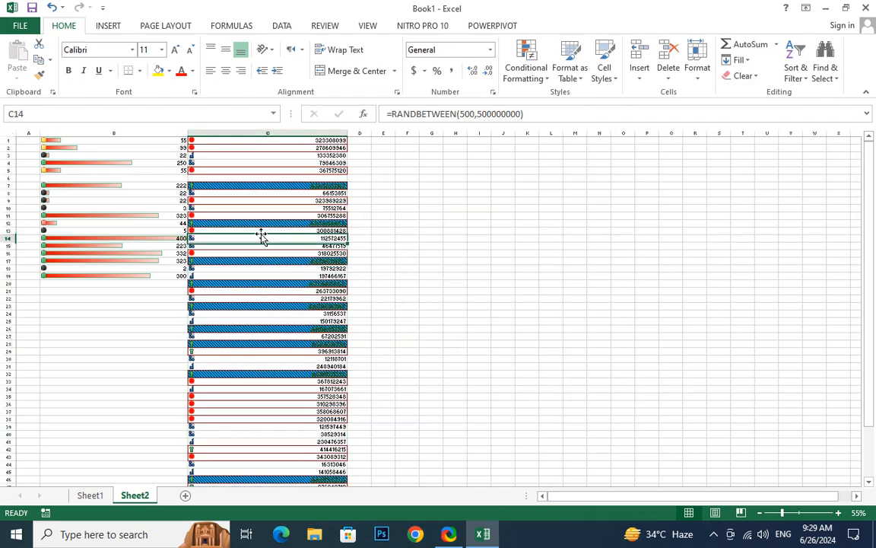
pyautogui.moveTo(121, 185); pyautogui.dragTo(302, 274)
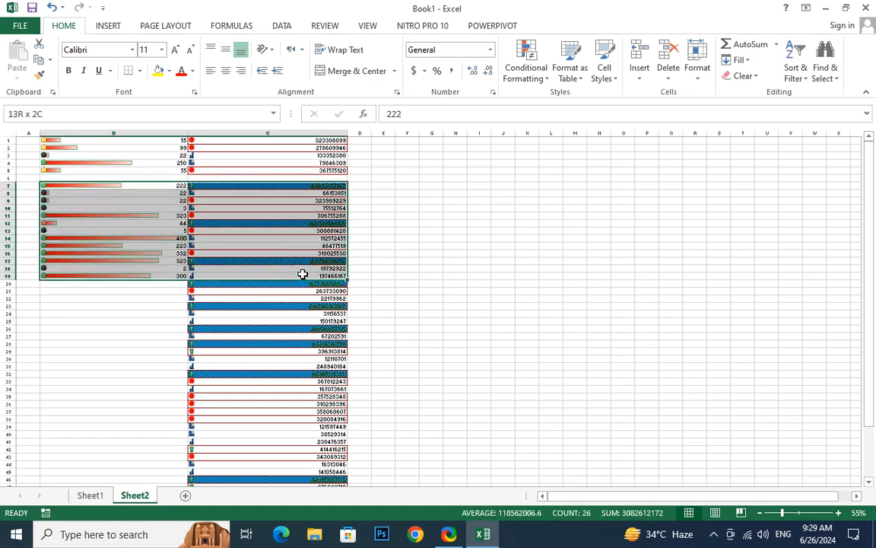
pyautogui.click(668, 67)
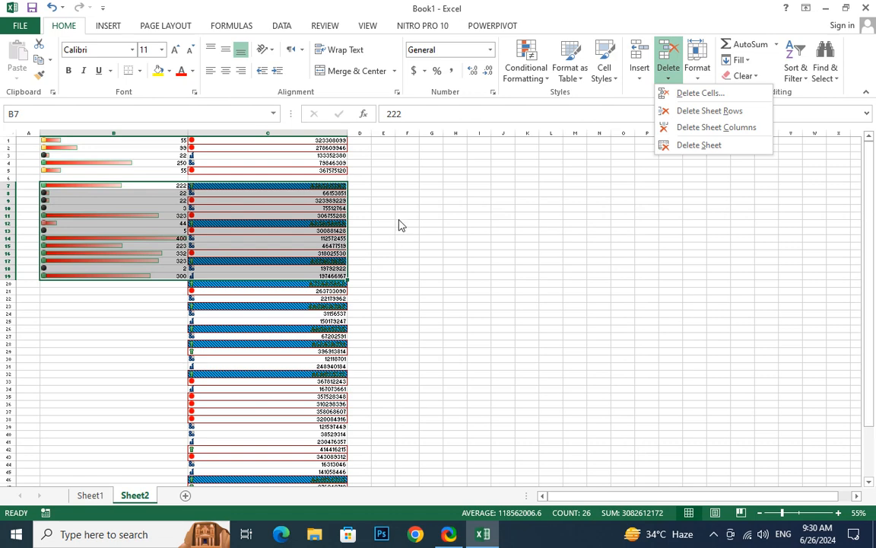
pyautogui.click(710, 112)
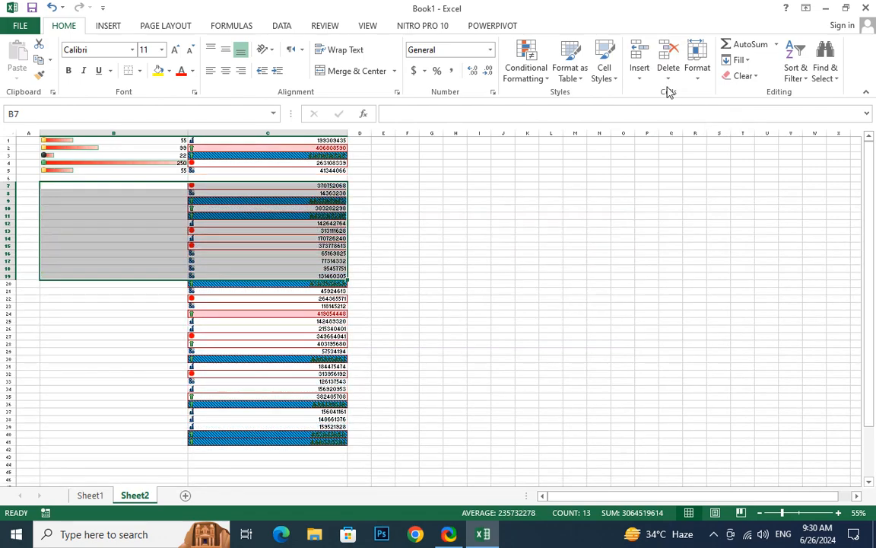
pyautogui.hotkey('ctrl', 'v')
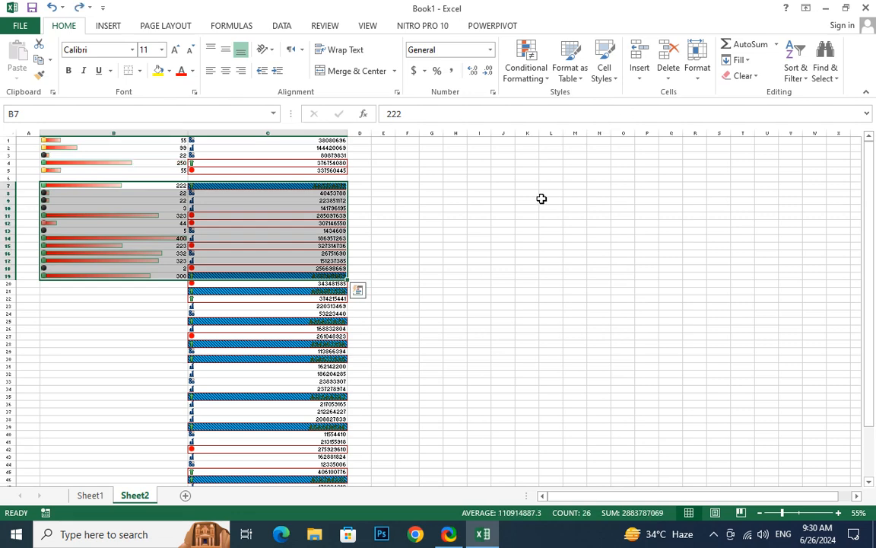
pyautogui.click(670, 76)
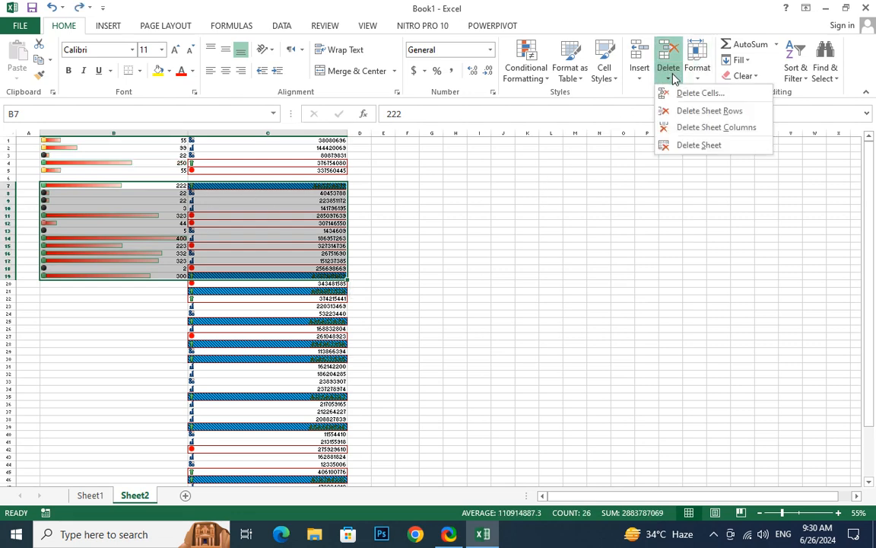
pyautogui.click(714, 127)
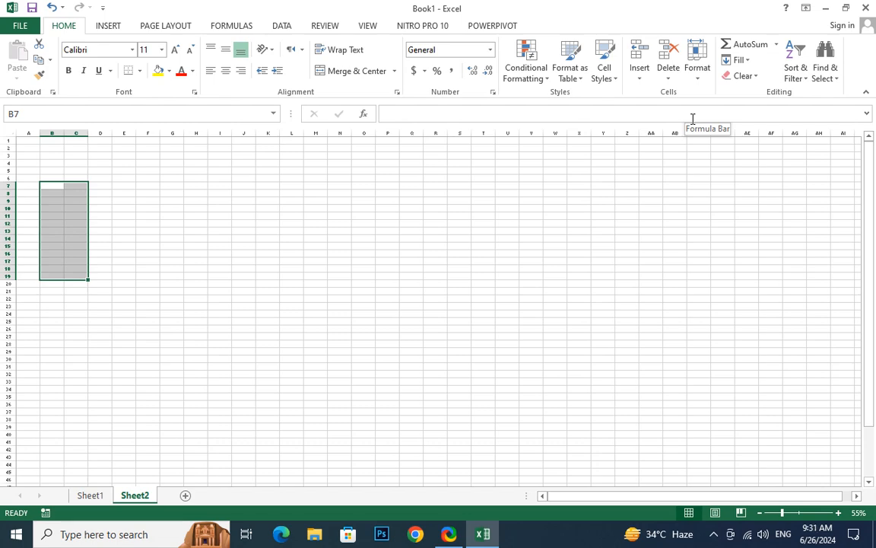
pyautogui.hotkey('ctrl', 'v')
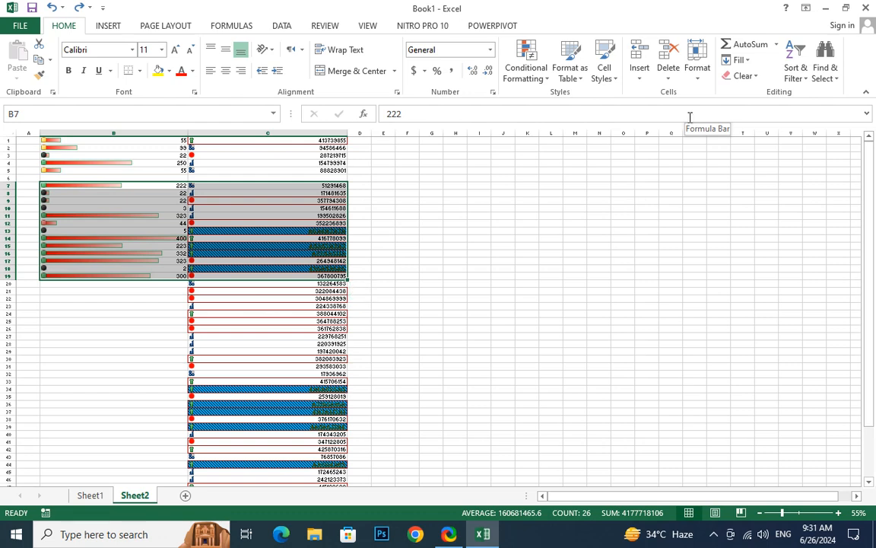
pyautogui.click(669, 75)
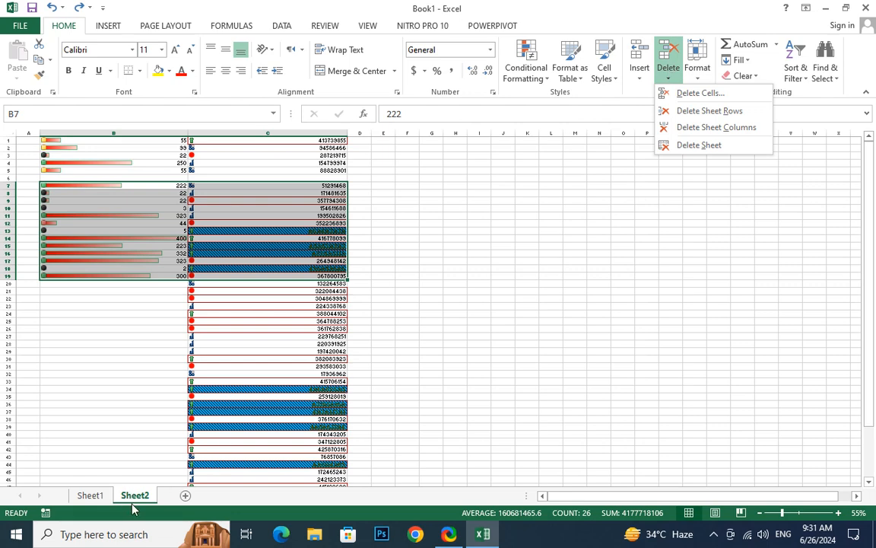
# - Delete Sheet2 and confirm its permanent removal
pyautogui.click(726, 144)
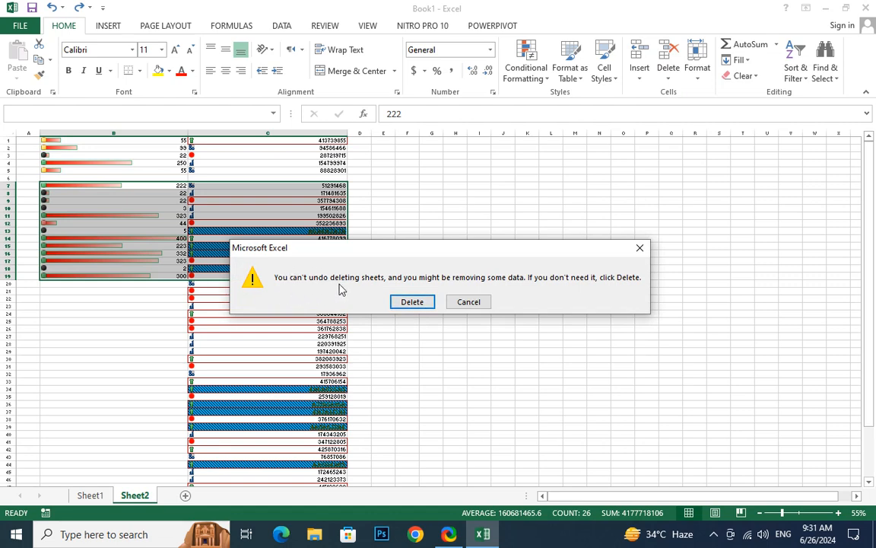
pyautogui.click(411, 302)
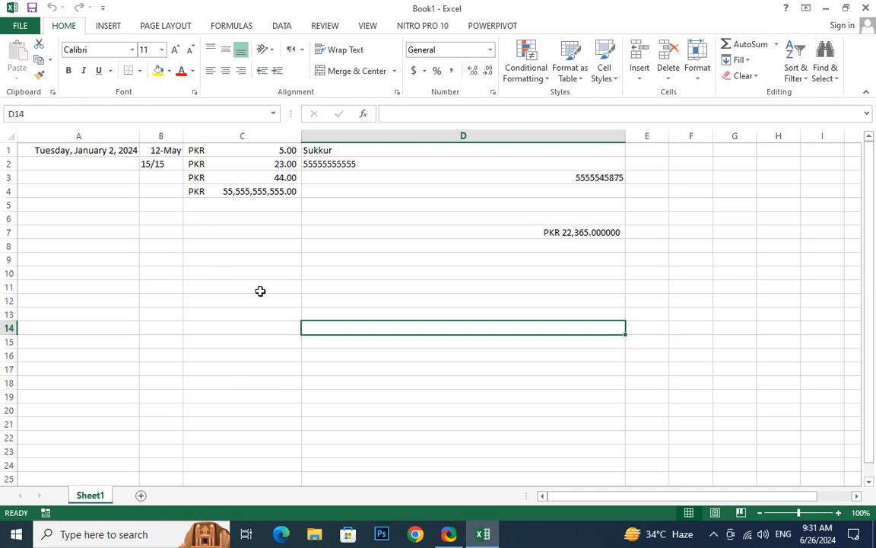
# - Clear the PKR values in C1:C5, then undo the deletion
pyautogui.click(238, 178)
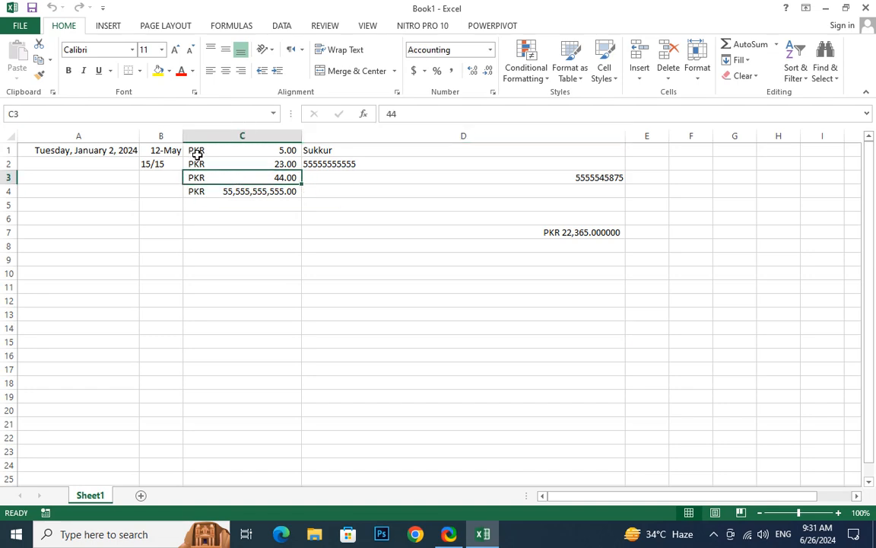
pyautogui.moveTo(196, 151); pyautogui.dragTo(213, 202)
pyautogui.press('Delete')
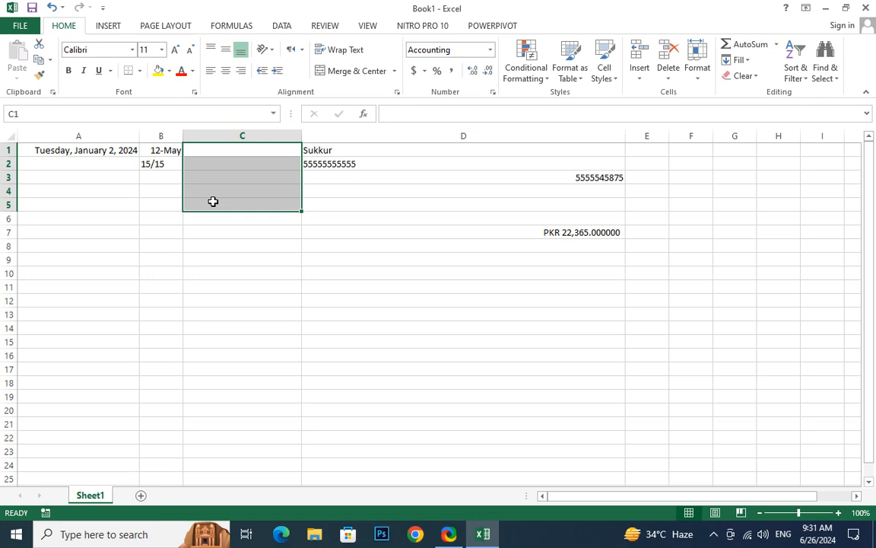
pyautogui.hotkey('ctrl', 'z')
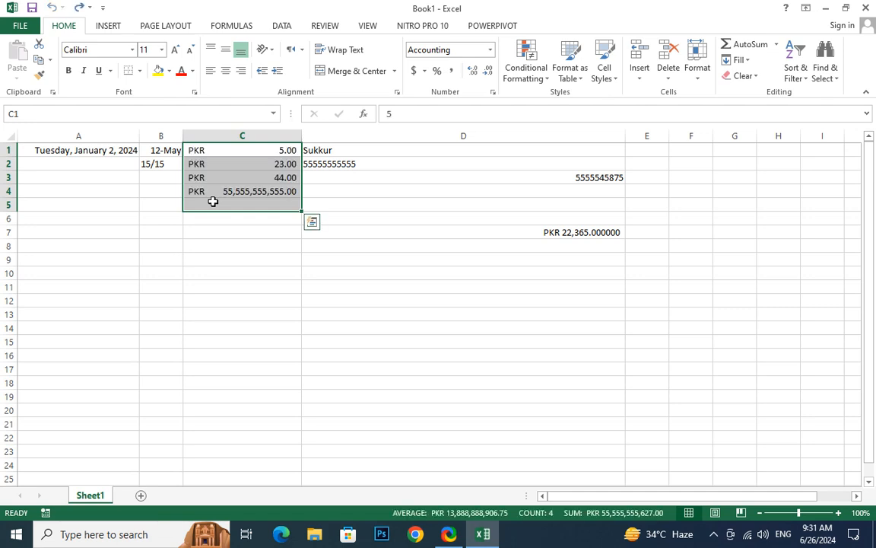
# - Colour the PKR values red, then undo it and select cell C10
pyautogui.click(181, 71)
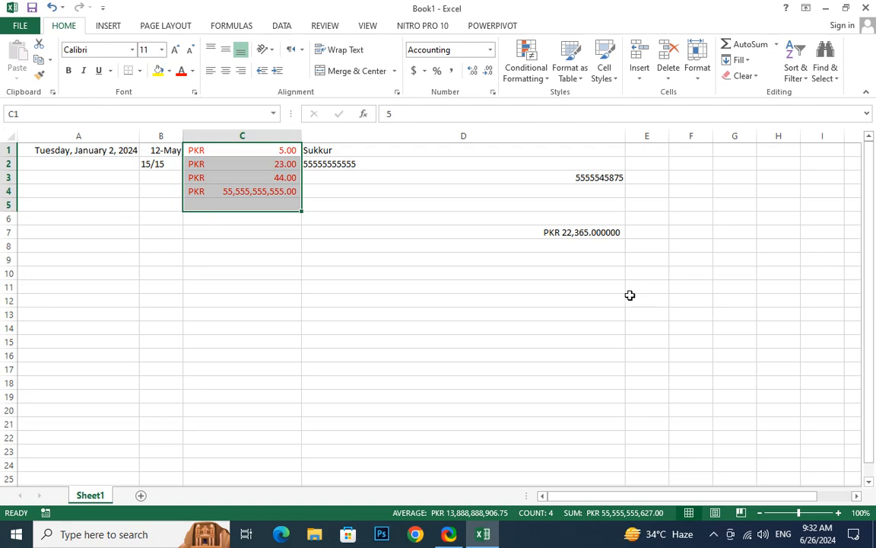
pyautogui.click(494, 287)
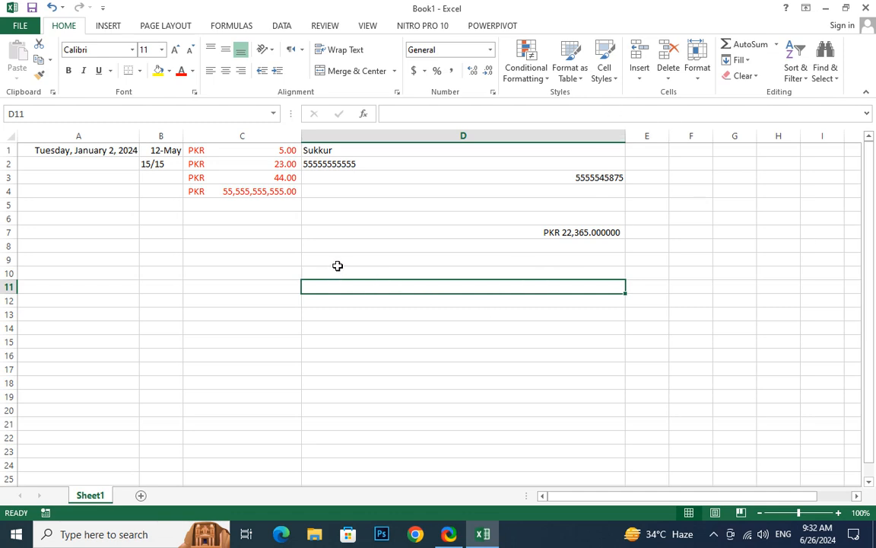
pyautogui.hotkey('ctrl', 'z')
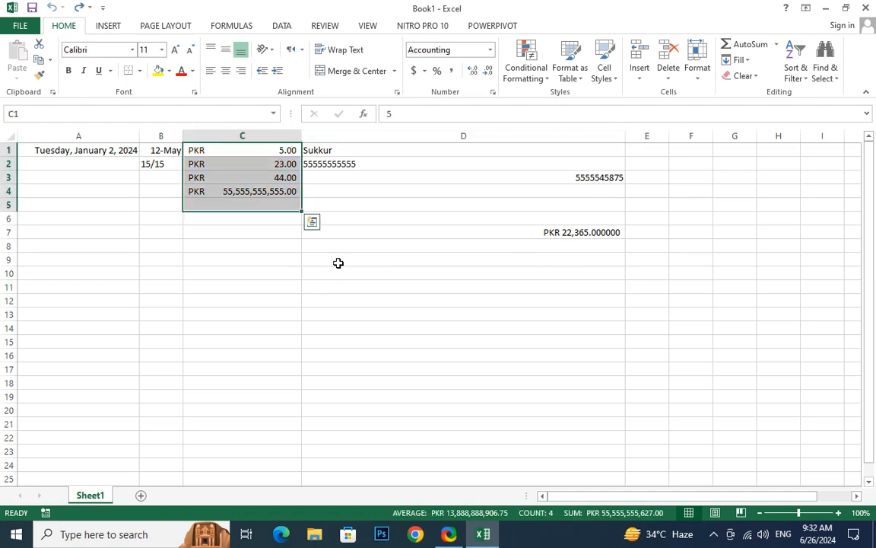
pyautogui.click(254, 257)
pyautogui.click(291, 165)
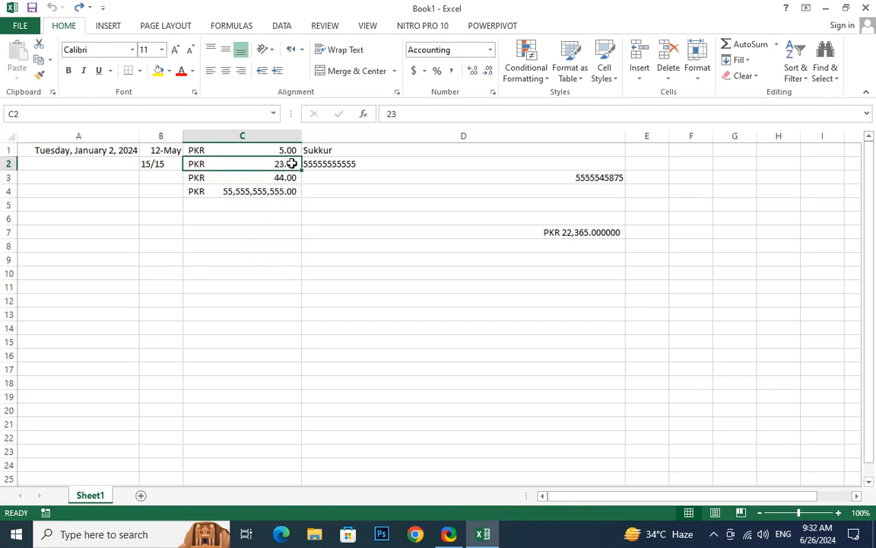
pyautogui.click(278, 272)
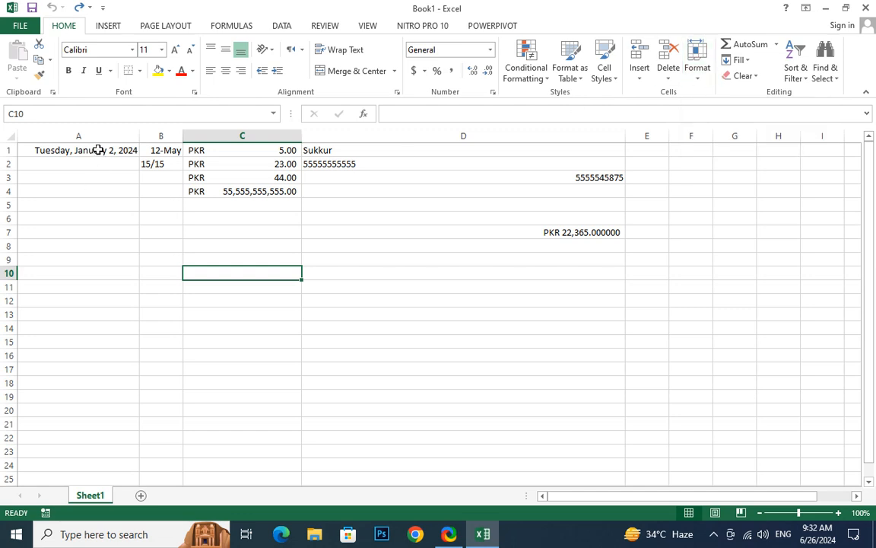
# - Narrow column A, then AutoFit it to show the full date
pyautogui.moveTo(139, 136); pyautogui.dragTo(71, 136)
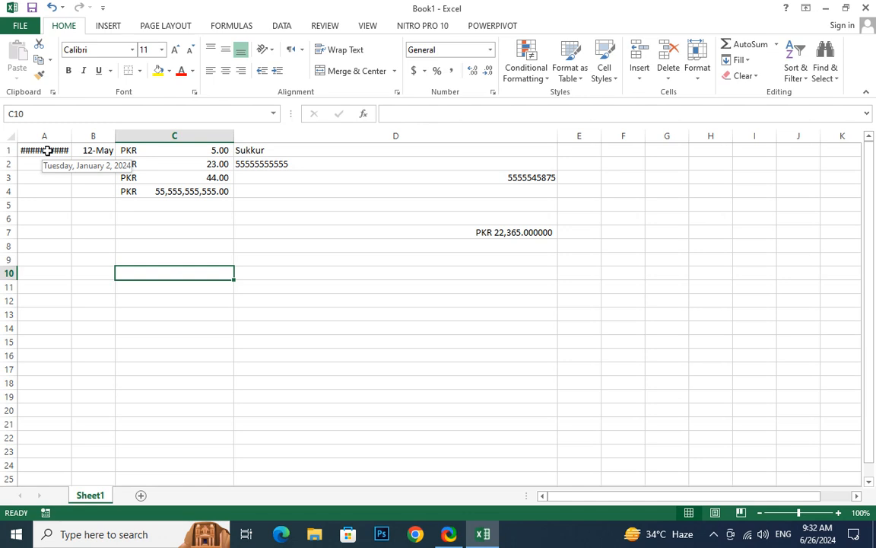
pyautogui.click(697, 70)
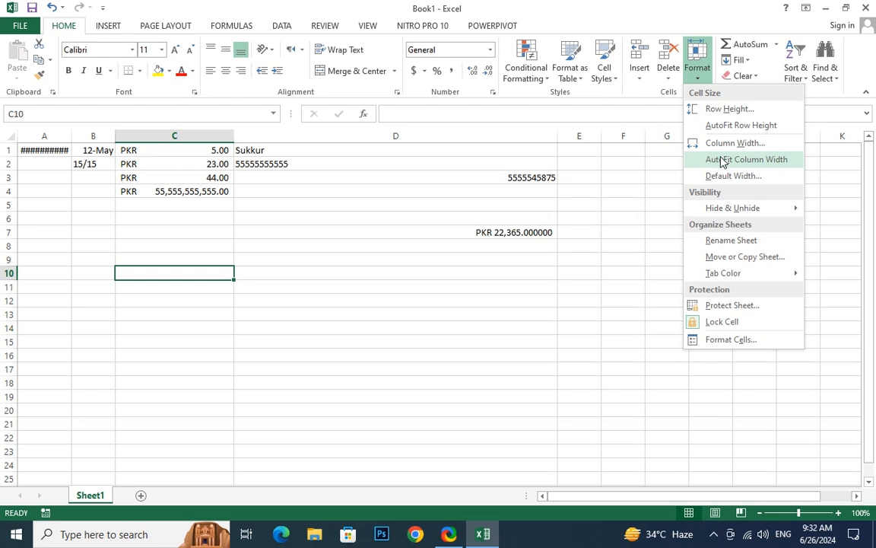
pyautogui.click(723, 160)
pyautogui.click(39, 148)
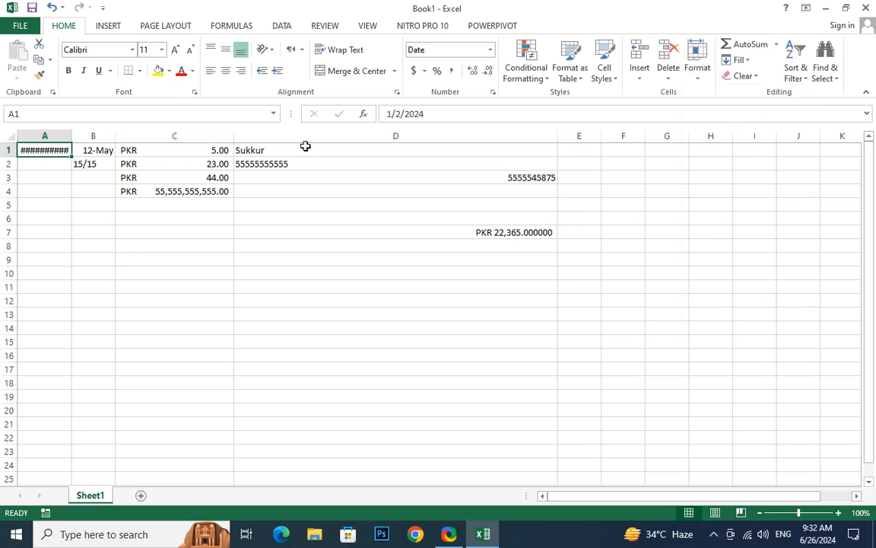
pyautogui.click(696, 72)
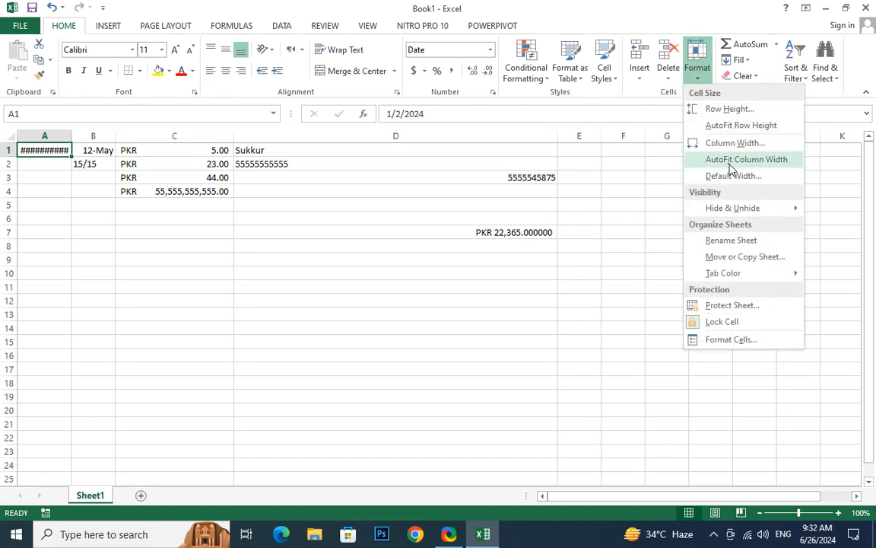
pyautogui.click(730, 161)
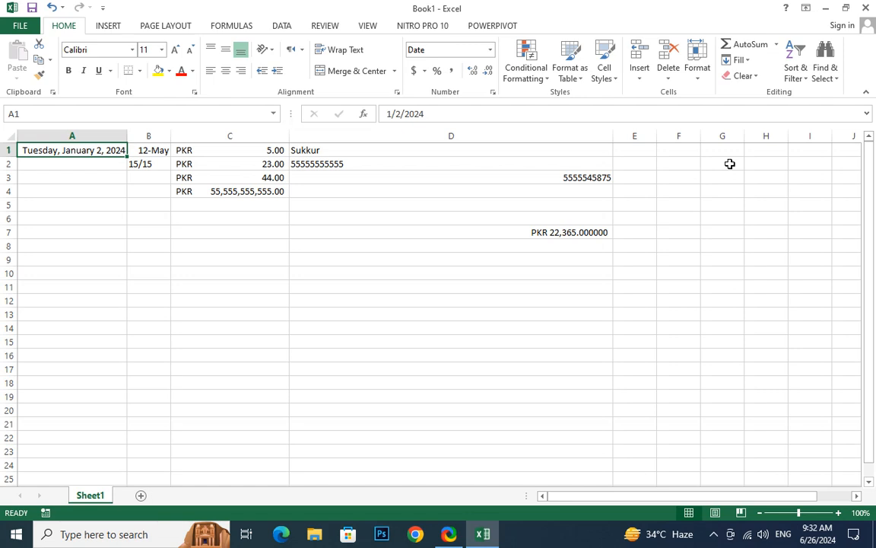
# - AutoFit column D, then widen it so its long numbers show fully
pyautogui.click(390, 152)
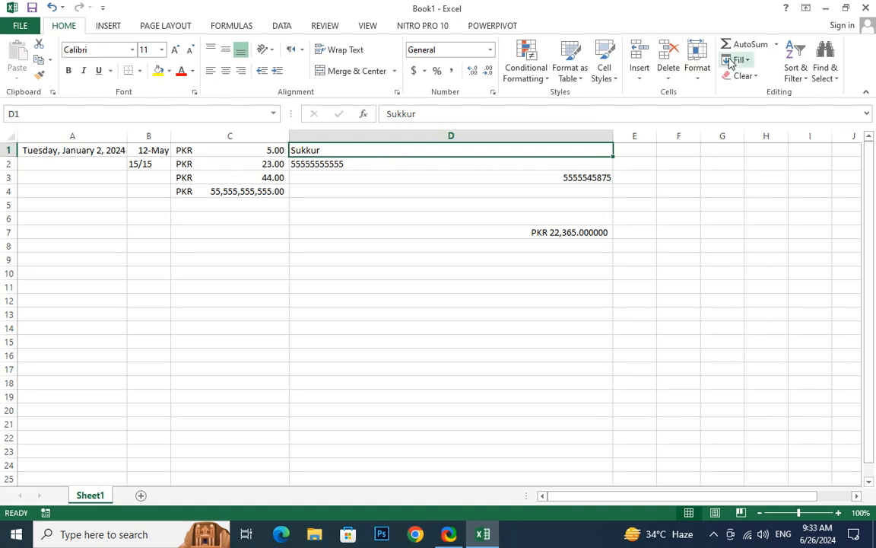
pyautogui.click(700, 76)
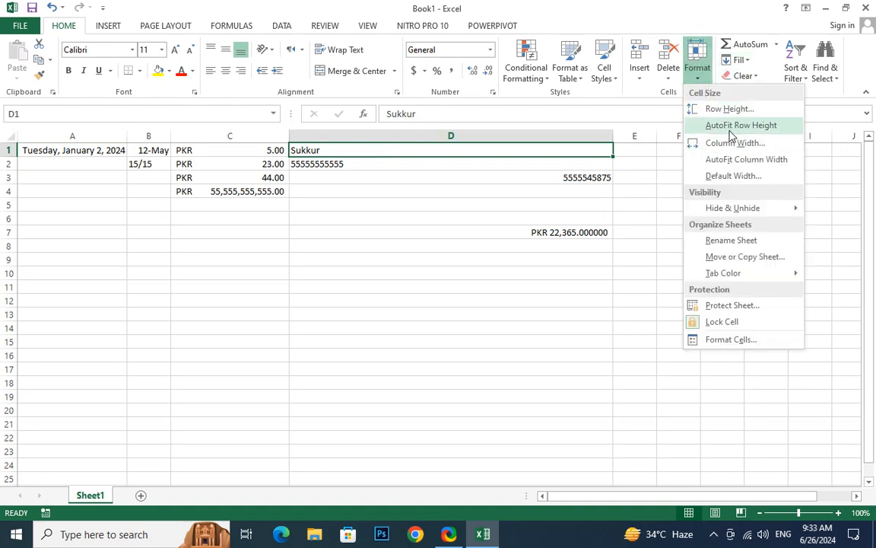
pyautogui.click(729, 159)
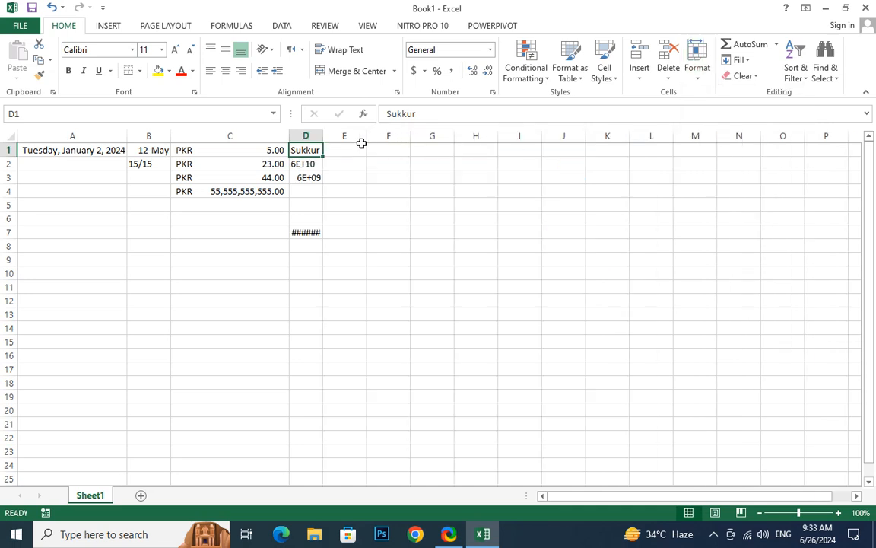
pyautogui.click(302, 163)
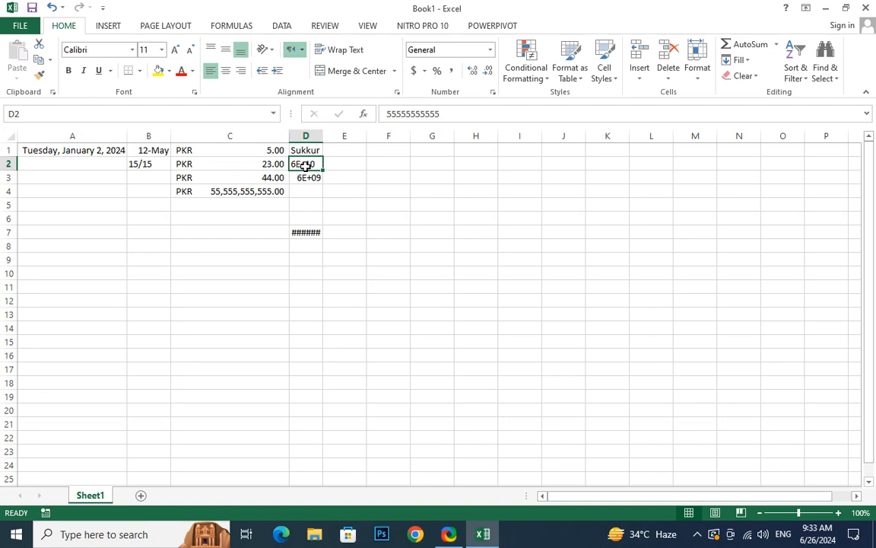
pyautogui.moveTo(321, 136); pyautogui.dragTo(448, 137)
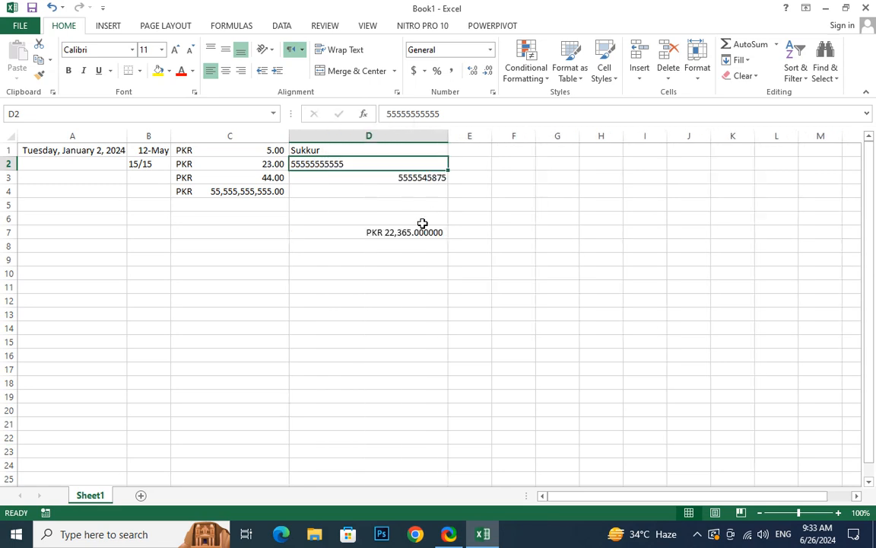
pyautogui.click(387, 177)
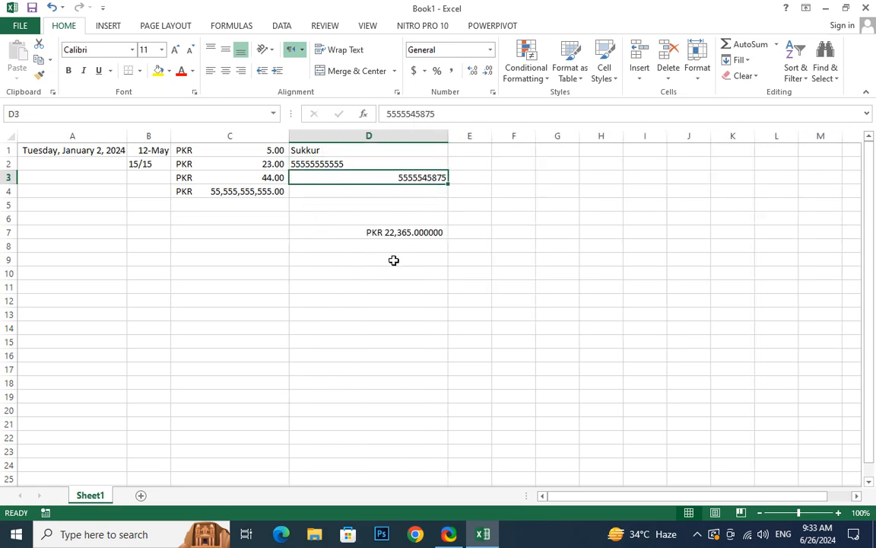
pyautogui.click(322, 164)
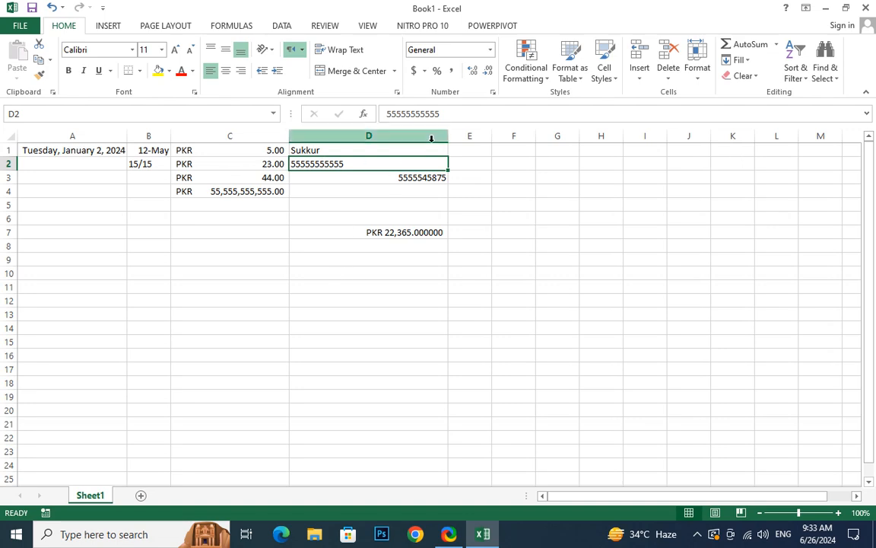
# - Set the width of columns A through D to 15
pyautogui.click(59, 136)
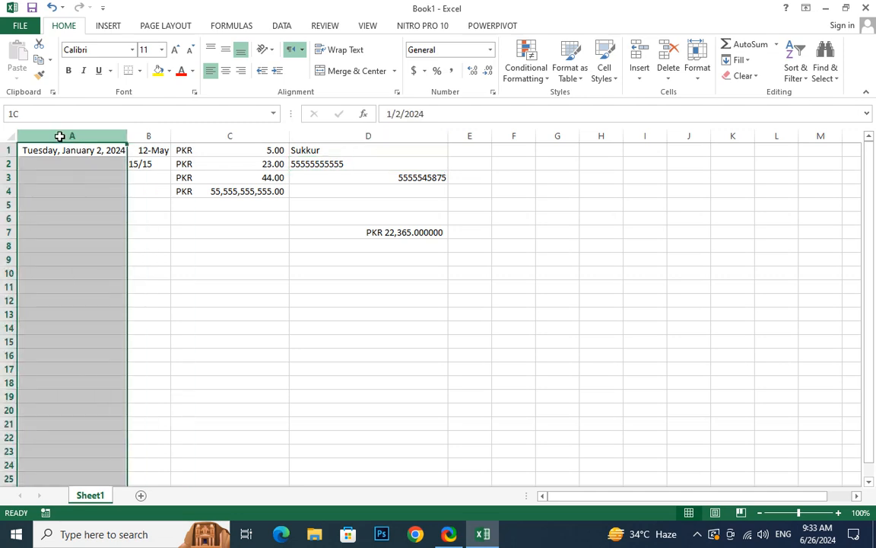
pyautogui.moveTo(59, 136); pyautogui.dragTo(352, 135)
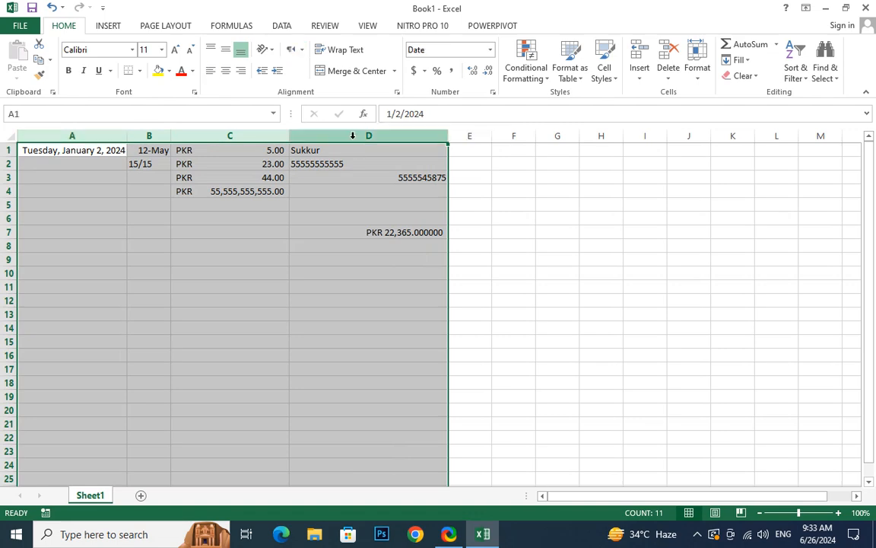
pyautogui.rightClick(353, 137)
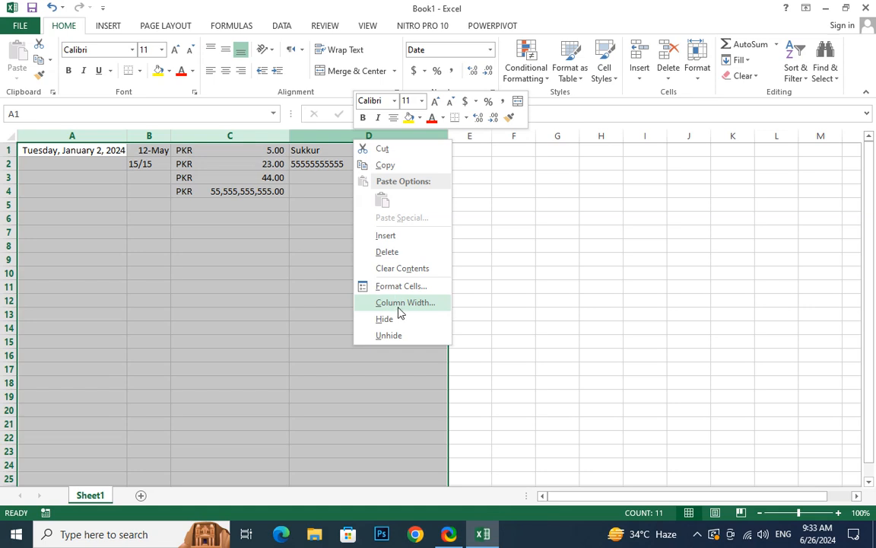
pyautogui.click(399, 308)
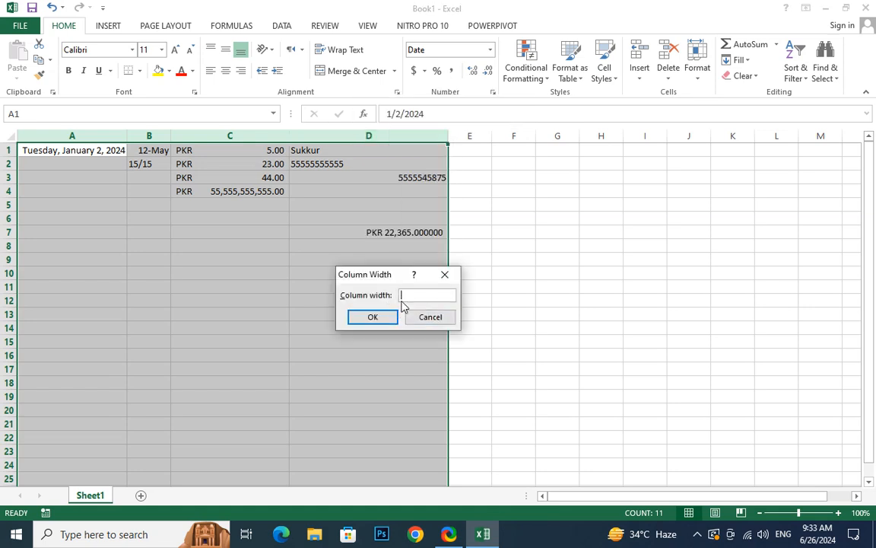
pyautogui.write('15')
pyautogui.press('Return')
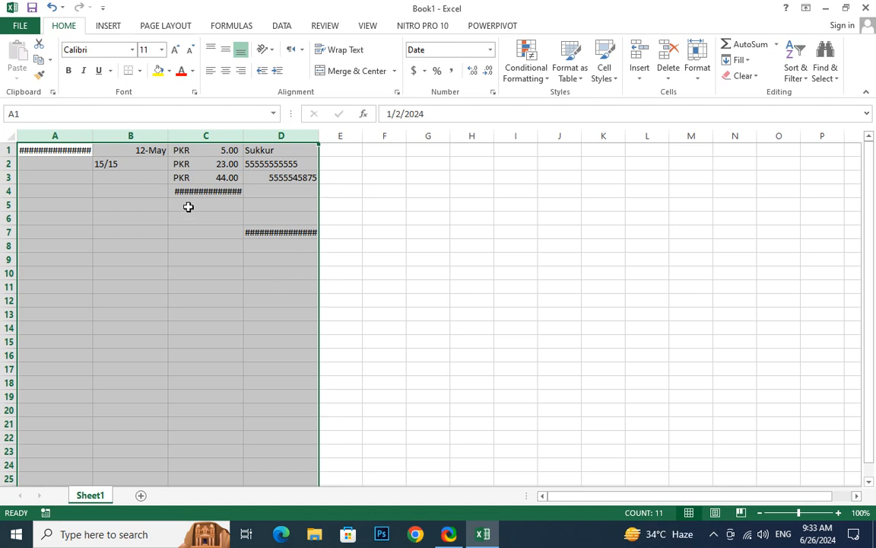
# - Widen columns A–D to 25 via Format > Column Width and begin typing 'Sukkur' in A4
pyautogui.click(704, 76)
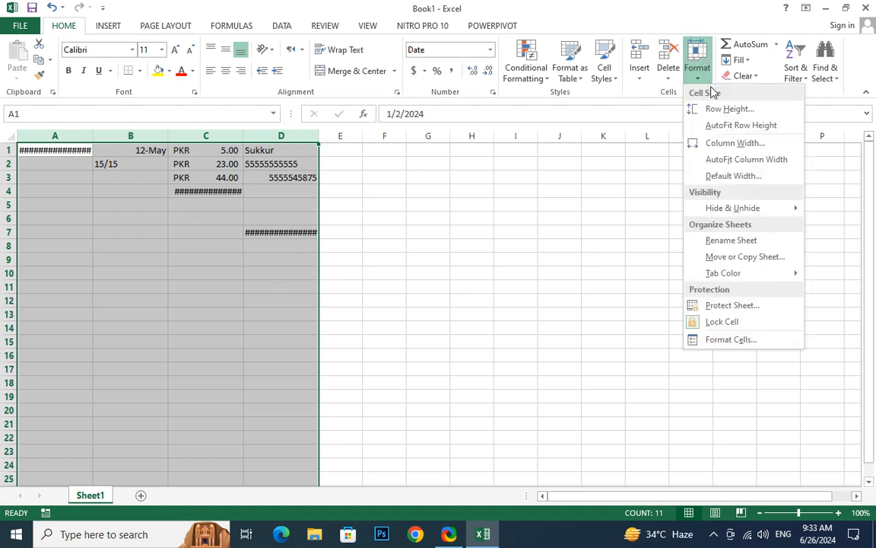
pyautogui.click(735, 143)
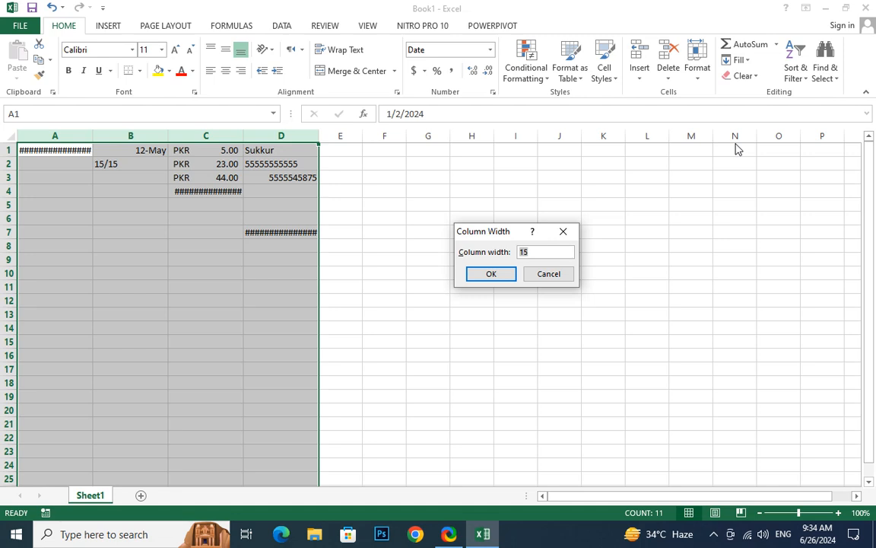
pyautogui.write('25')
pyautogui.press('Return')
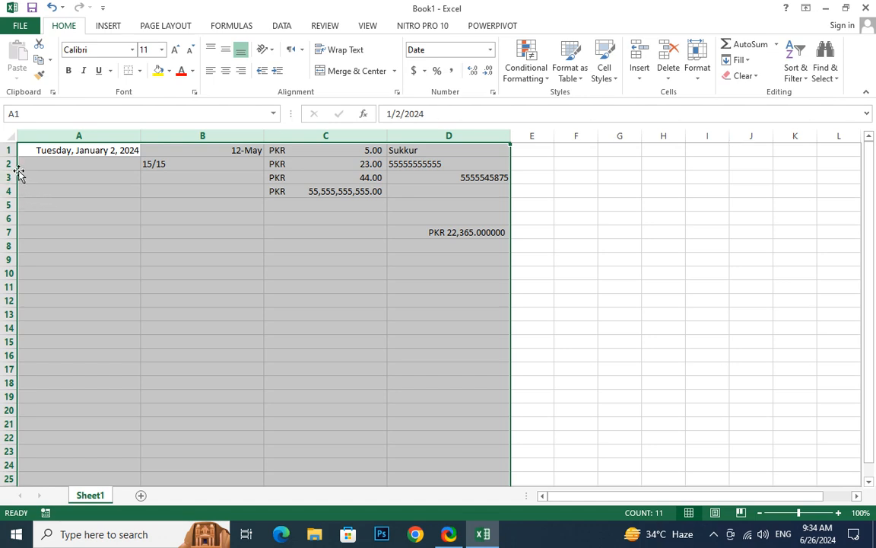
pyautogui.click(67, 187)
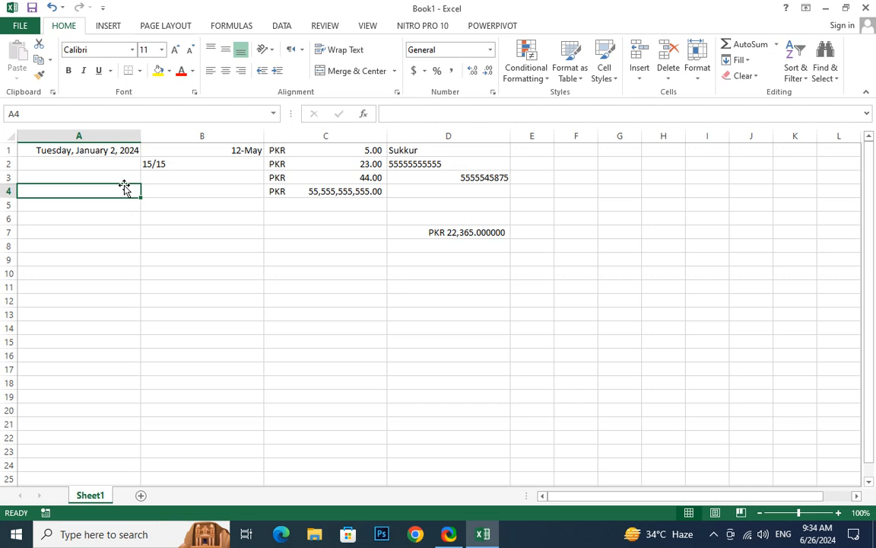
pyautogui.write('Sukkur AINB')
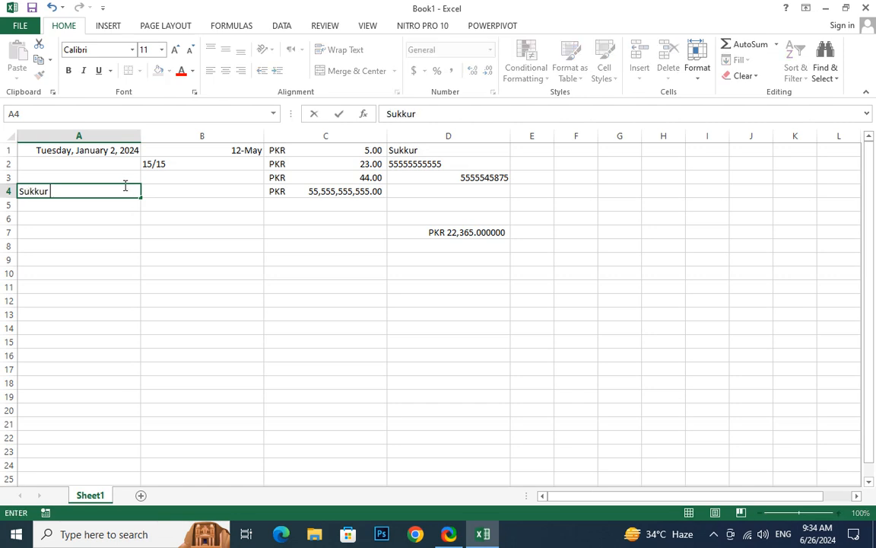
# - Complete the university address in A4 and apply Wrap Text so it spans three lines
pyautogui.press('BackSpace')
pyautogui.press('BackSpace')
pyautogui.press('BackSpace')
pyautogui.press('BackSpace')
pyautogui.write('I')
pyautogui.press('BackSpace')
pyautogui.write('Sukkue IBA University, Airport Road Sukkur, 65200.')
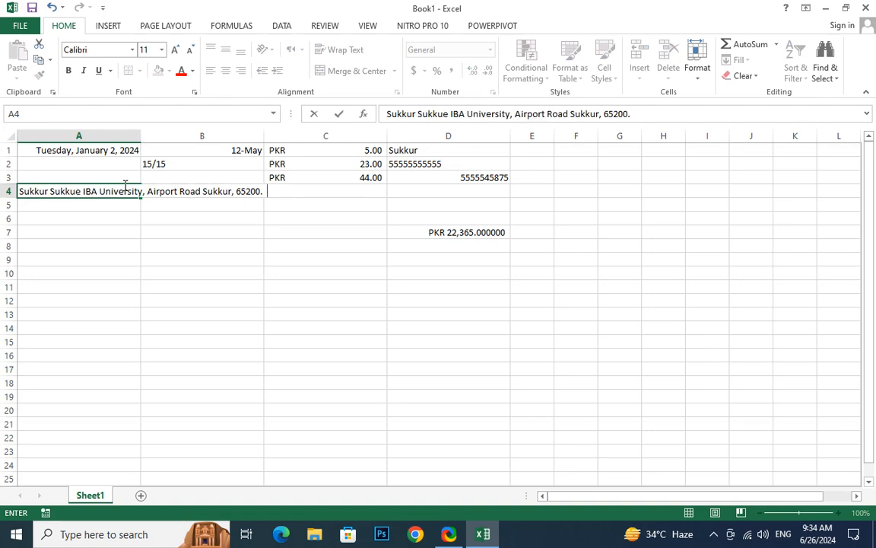
pyautogui.press('Return')
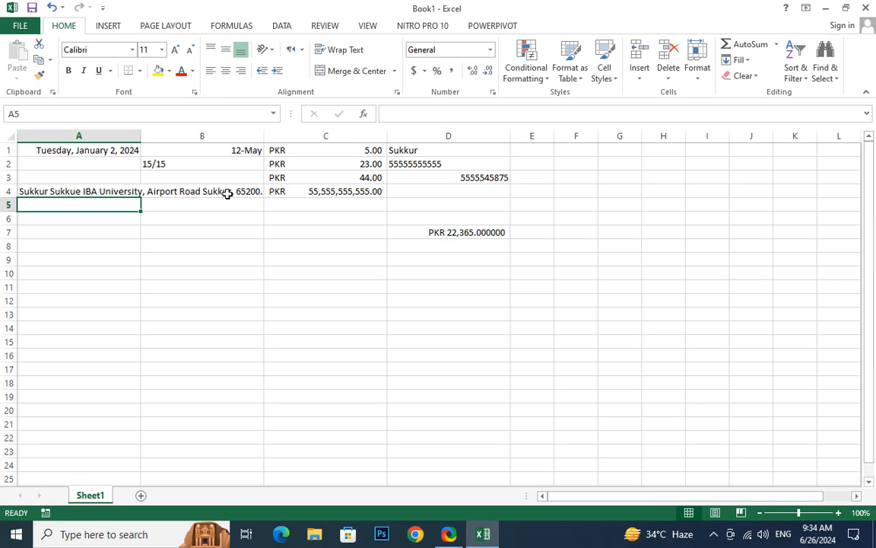
pyautogui.click(72, 189)
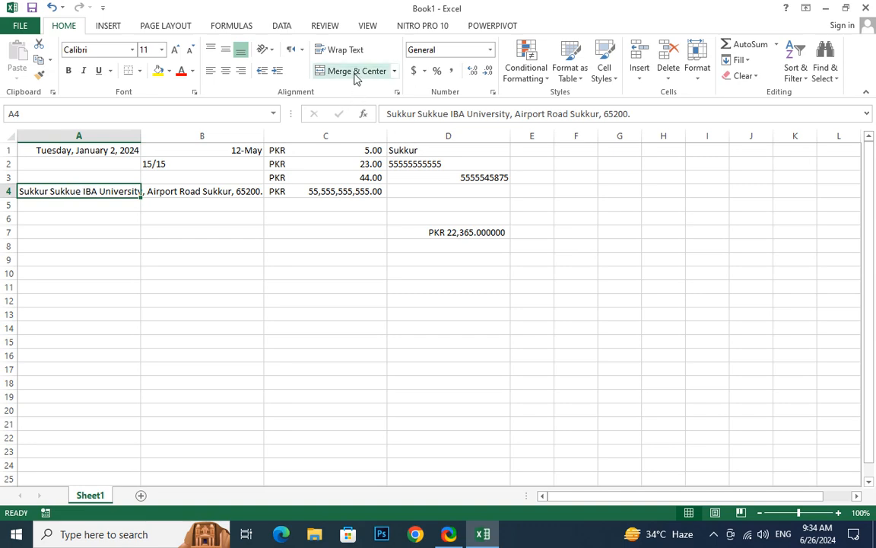
pyautogui.click(346, 50)
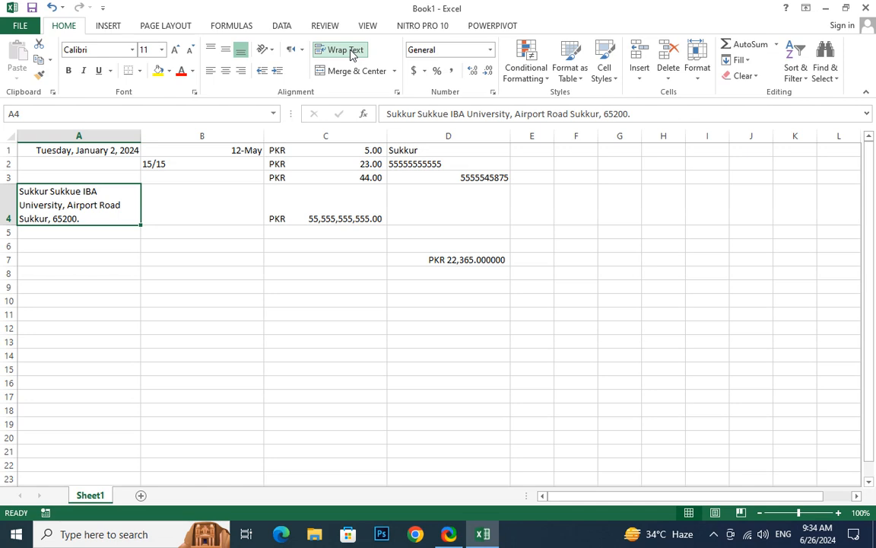
# - Set row 4's height to 15 so only the address's first line shows
pyautogui.click(62, 263)
pyautogui.click(66, 216)
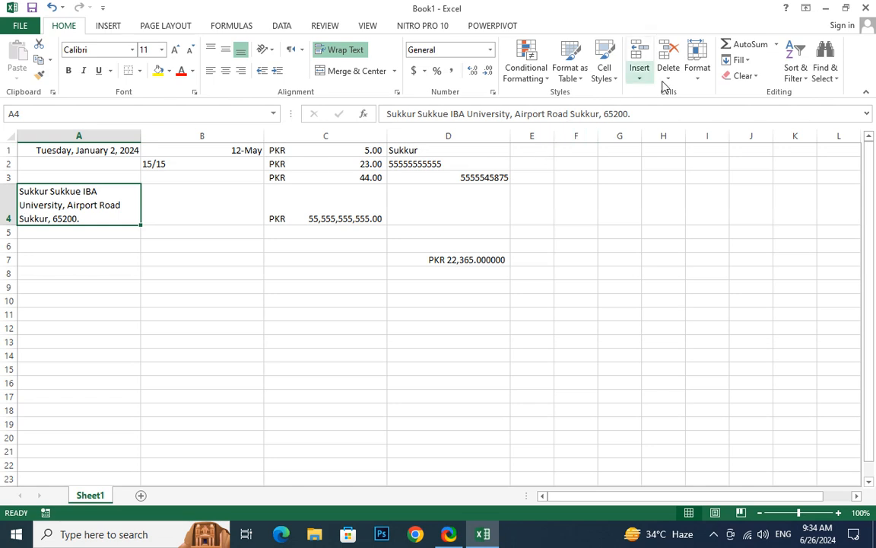
pyautogui.click(695, 73)
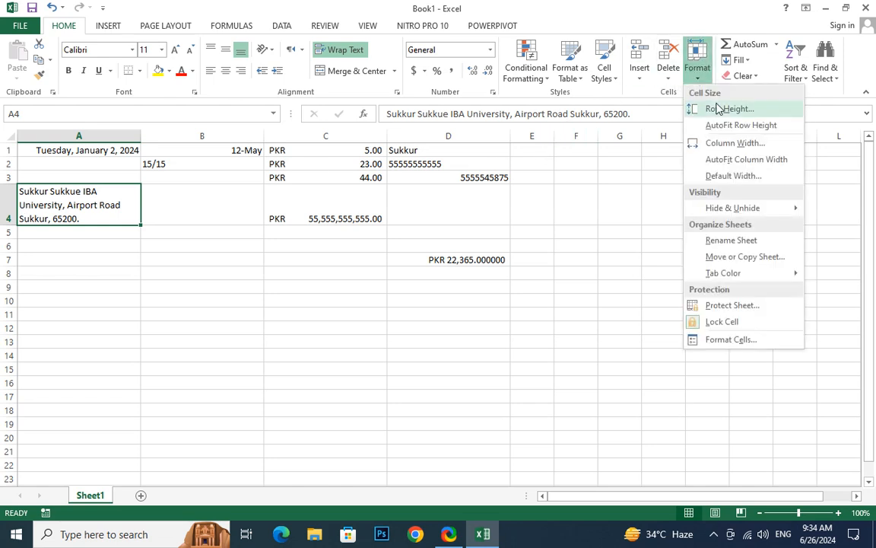
pyautogui.click(694, 109)
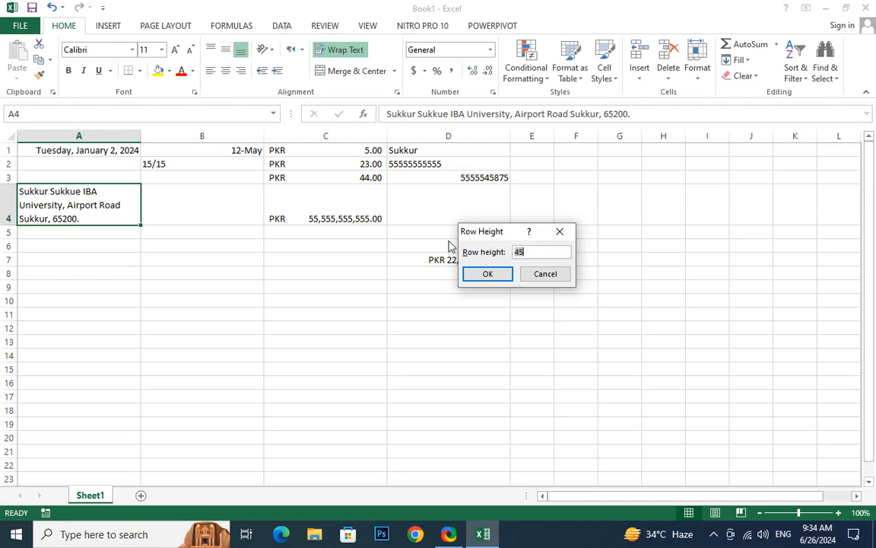
pyautogui.write('15')
pyautogui.press('Return')
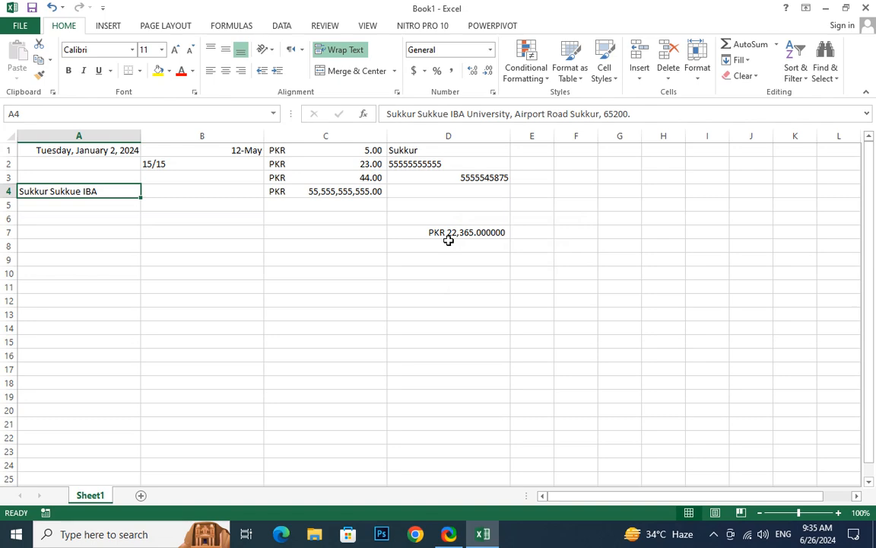
# - Briefly edit the wrapped address in A4, then bring up the Format cell size options for it
pyautogui.click(107, 229)
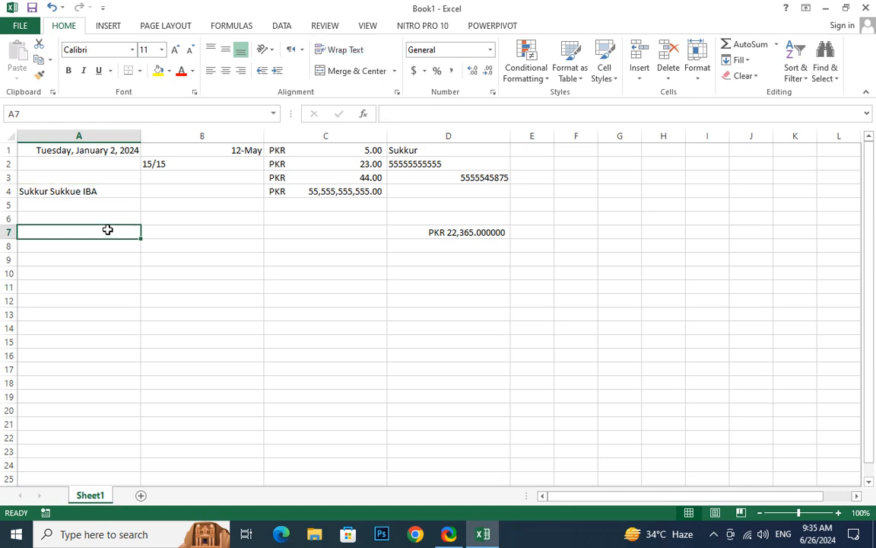
pyautogui.click(111, 194)
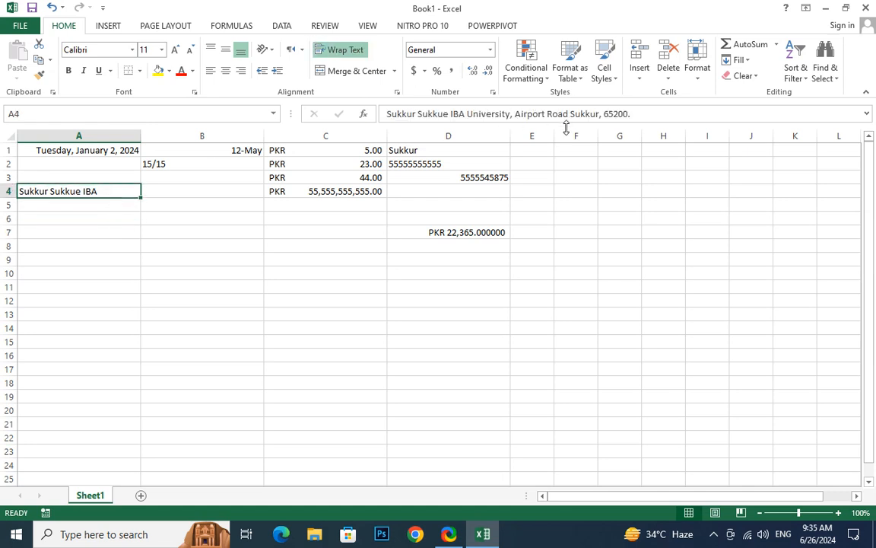
pyautogui.doubleClick(99, 192)
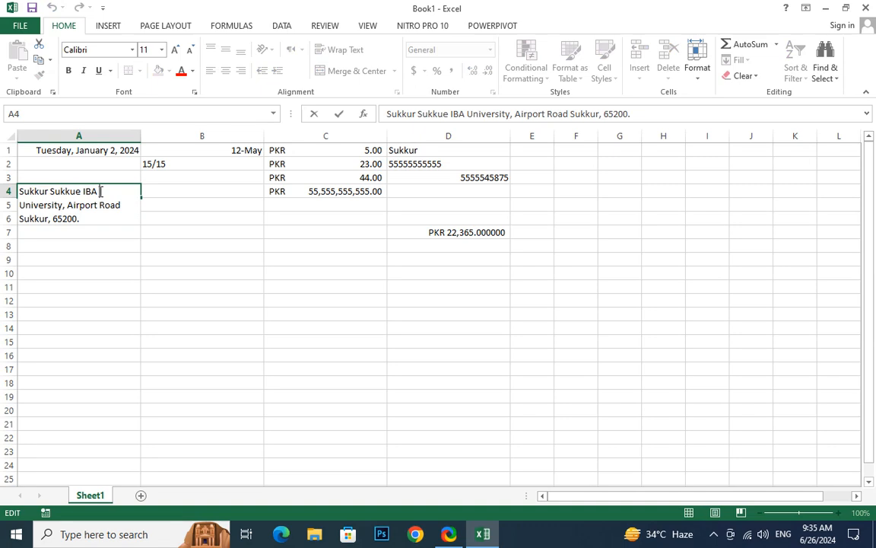
pyautogui.click(109, 276)
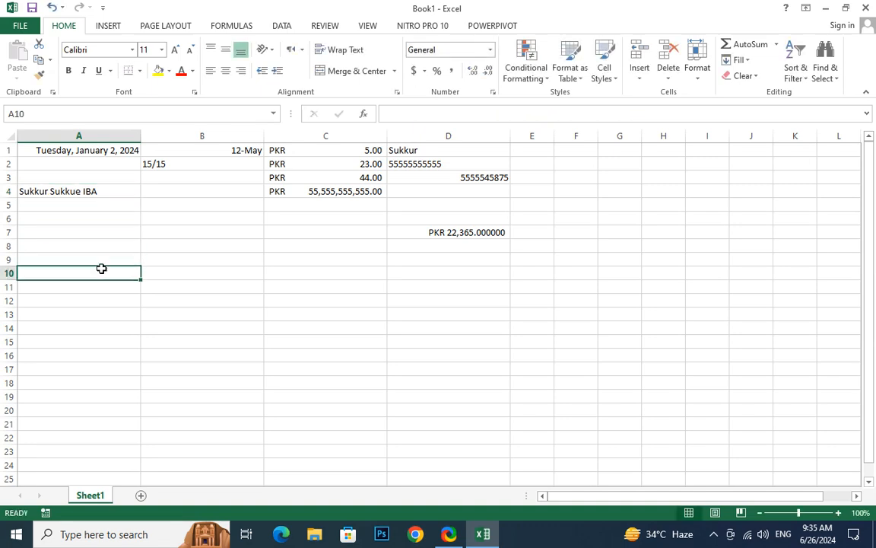
pyautogui.click(107, 196)
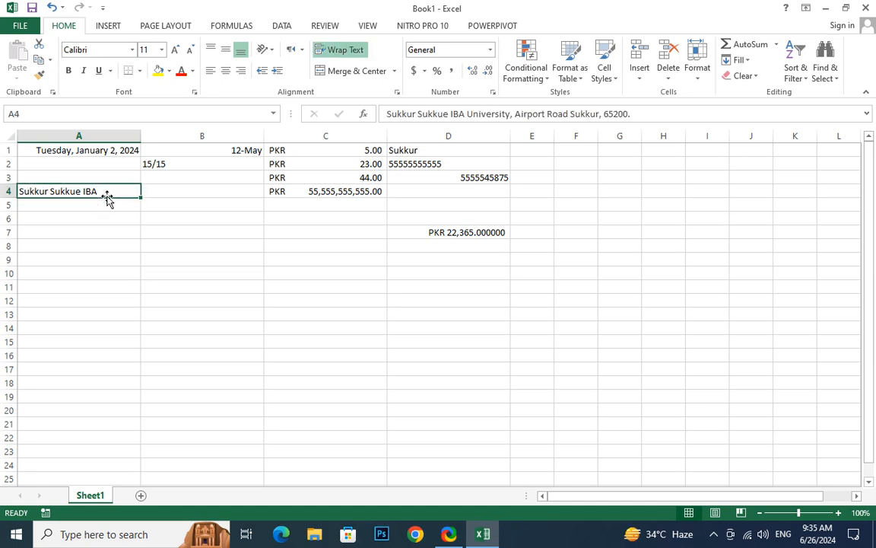
pyautogui.click(698, 76)
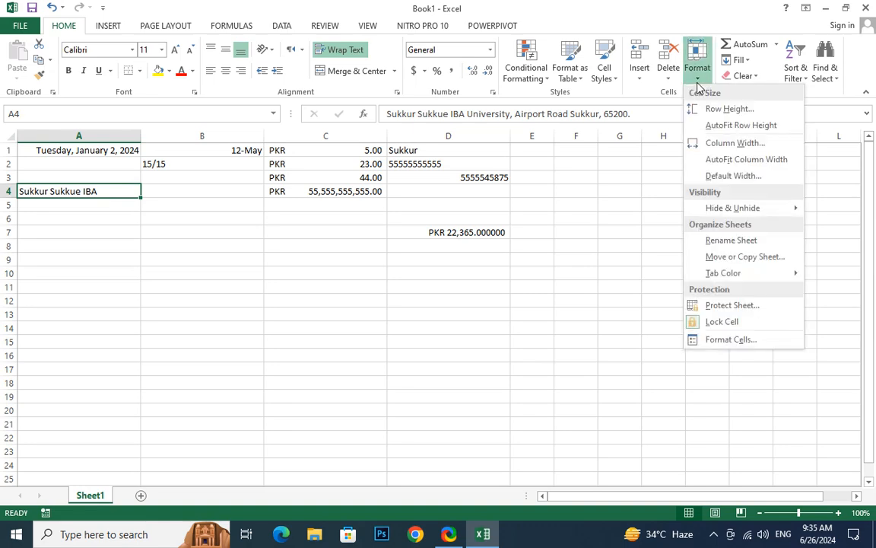
# - AutoFit row 4 to the three-line address and set the default column width to 60
pyautogui.click(761, 128)
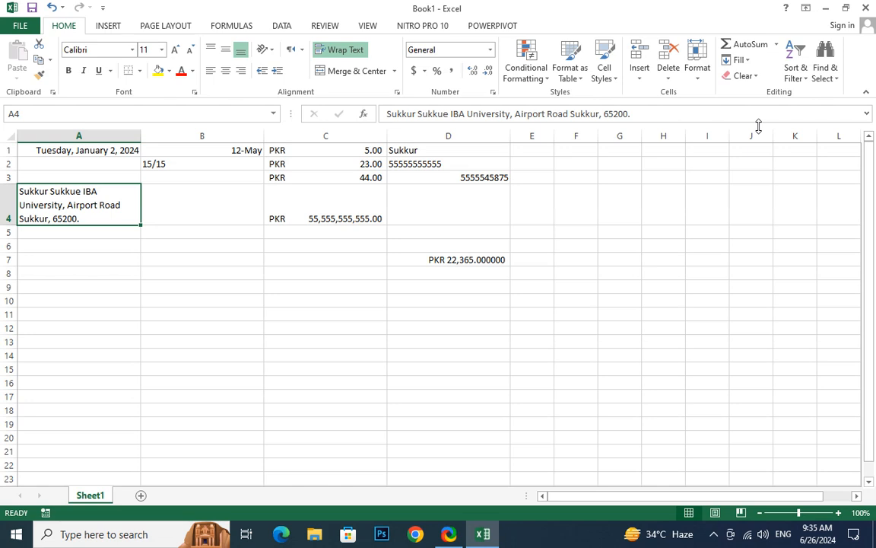
pyautogui.click(697, 72)
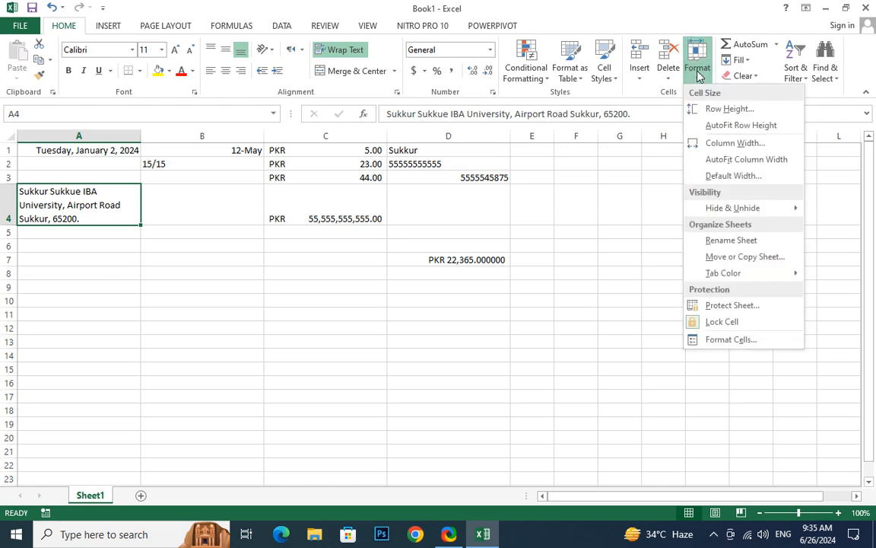
pyautogui.click(737, 176)
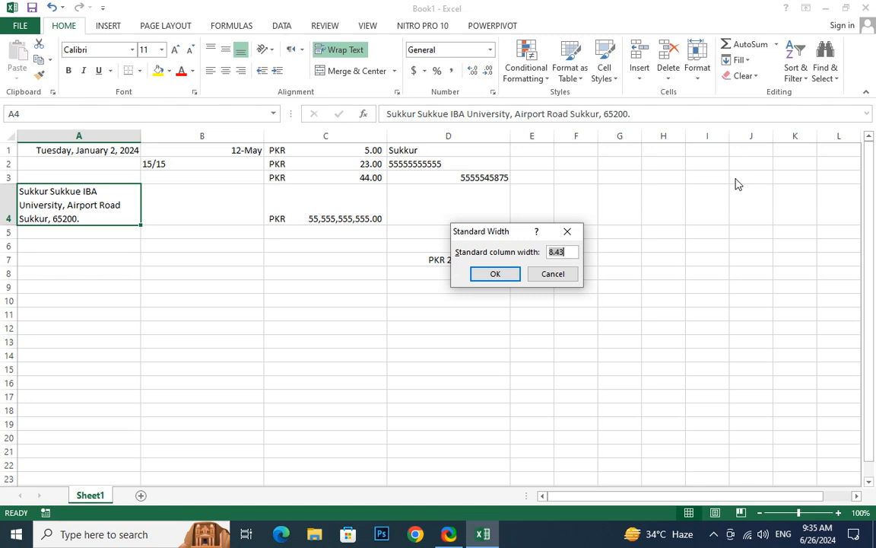
pyautogui.write('60')
pyautogui.press('Return')
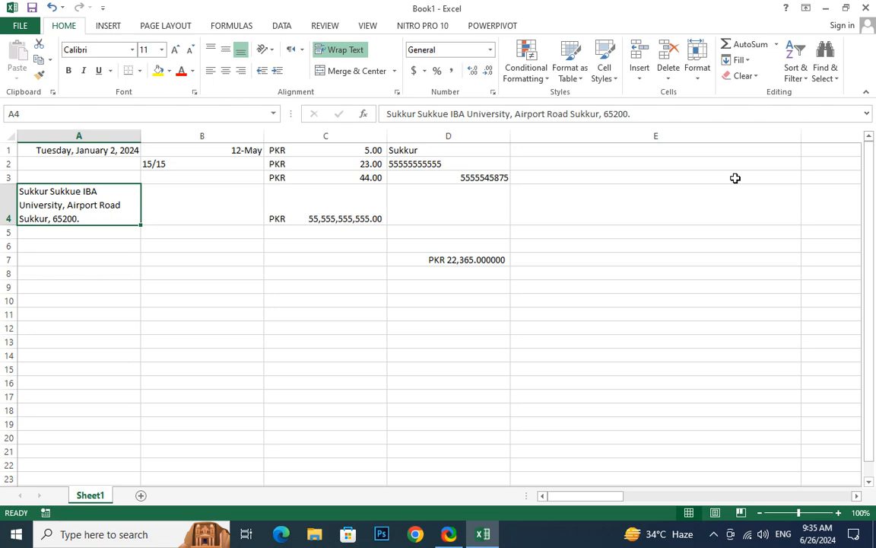
# - Check the widened cells around C4–F6 and zoom the sheet to 85%
pyautogui.click(708, 175)
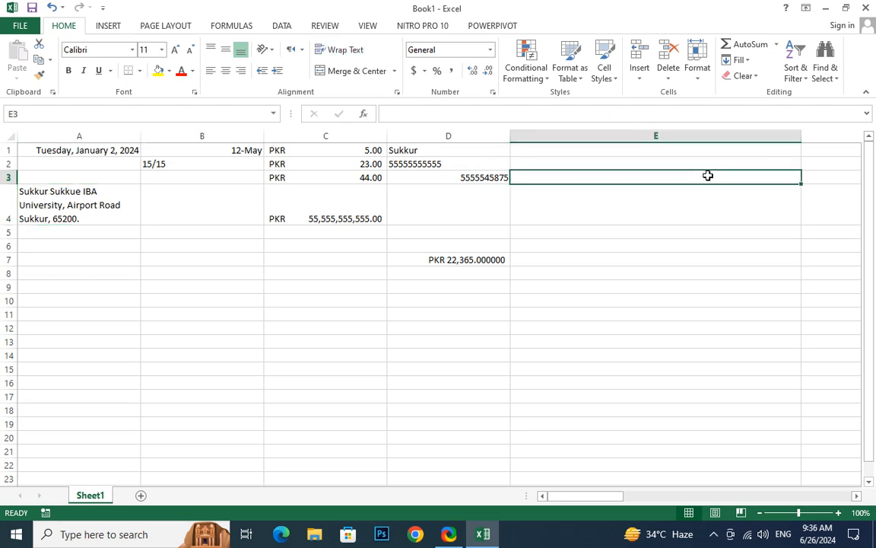
pyautogui.click(463, 201)
pyautogui.press('Left')
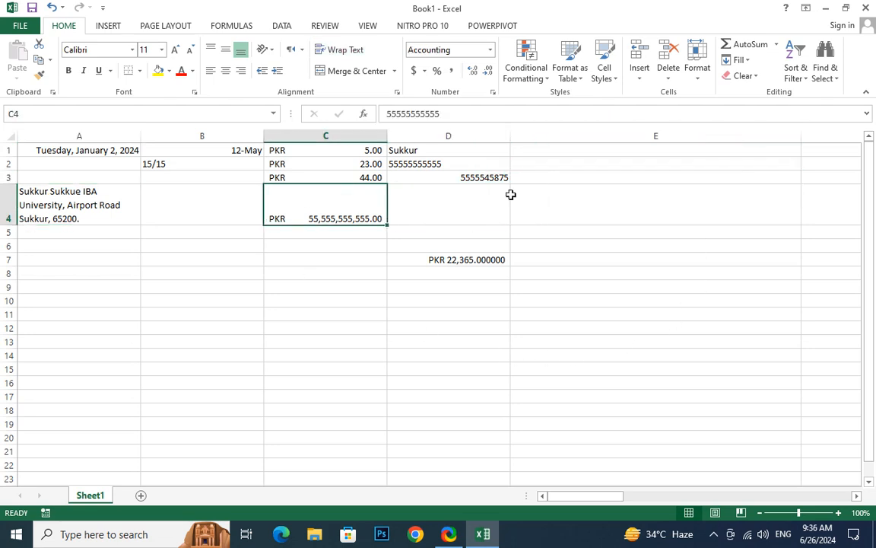
pyautogui.keyDown('ctrl'); pyautogui.scroll(-5, 628, 195); pyautogui.keyUp('ctrl')
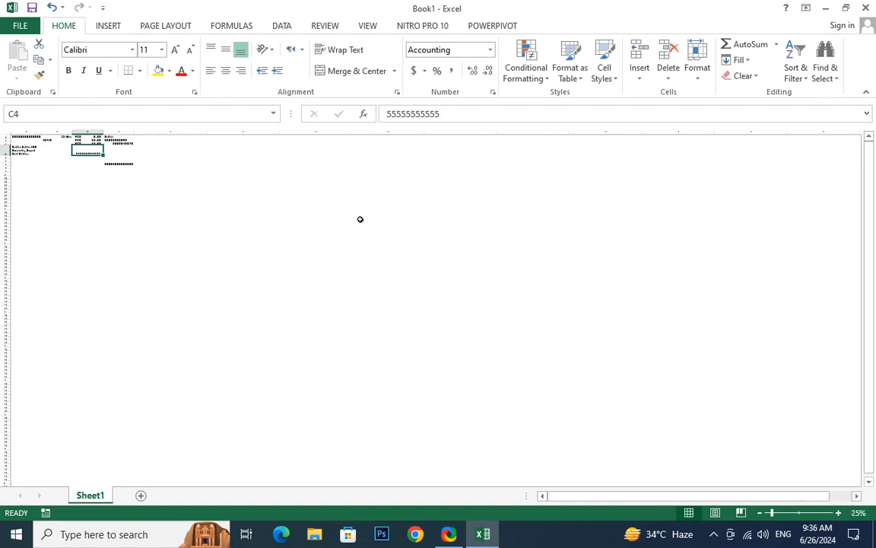
pyautogui.keyDown('ctrl'); pyautogui.scroll(4, 361, 219); pyautogui.keyUp('ctrl')
pyautogui.click(465, 230)
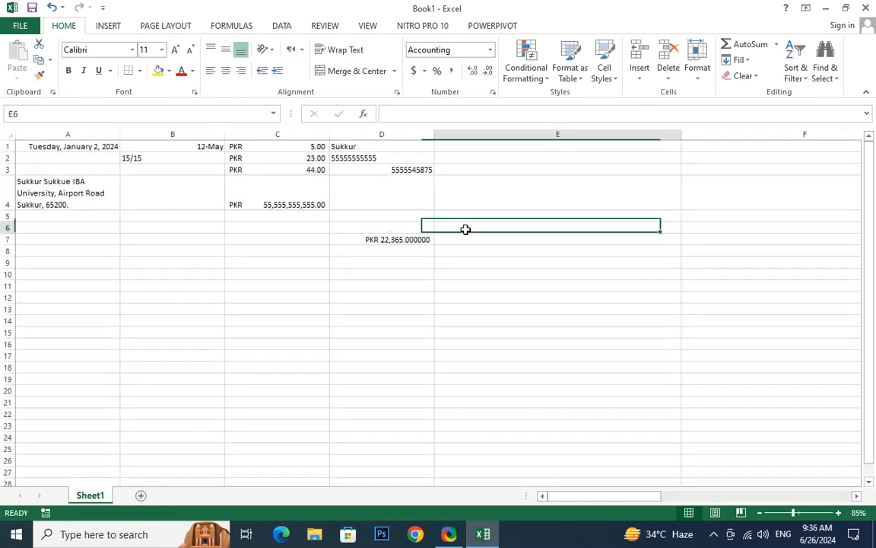
pyautogui.click(696, 226)
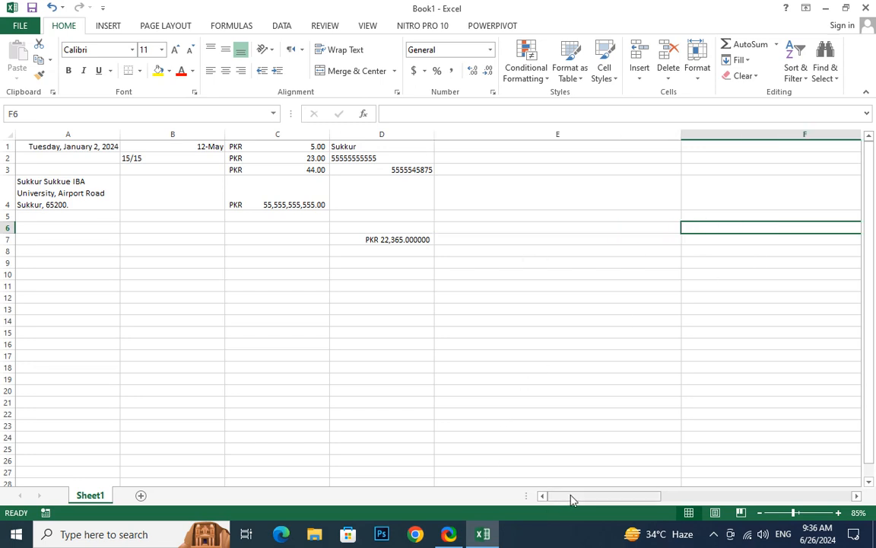
pyautogui.moveTo(572, 499); pyautogui.dragTo(482, 442)
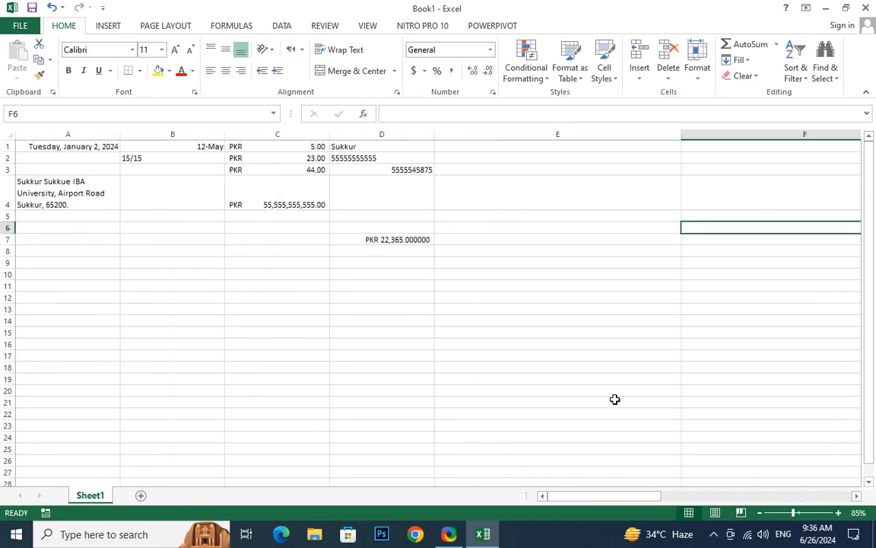
pyautogui.moveTo(593, 500); pyautogui.dragTo(448, 492)
# - Set the default column width back to 8 so columns E onward narrow again
pyautogui.click(694, 82)
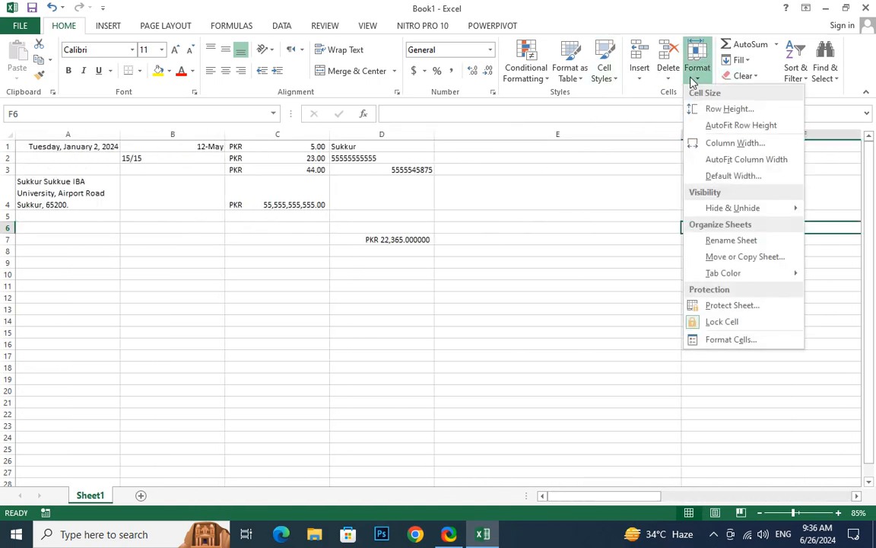
pyautogui.click(730, 188)
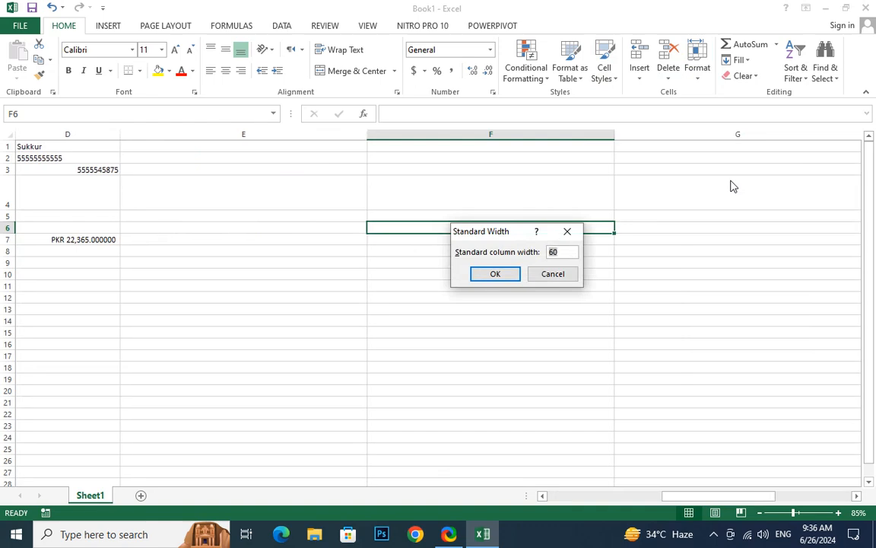
pyautogui.write('8')
pyautogui.press('Return')
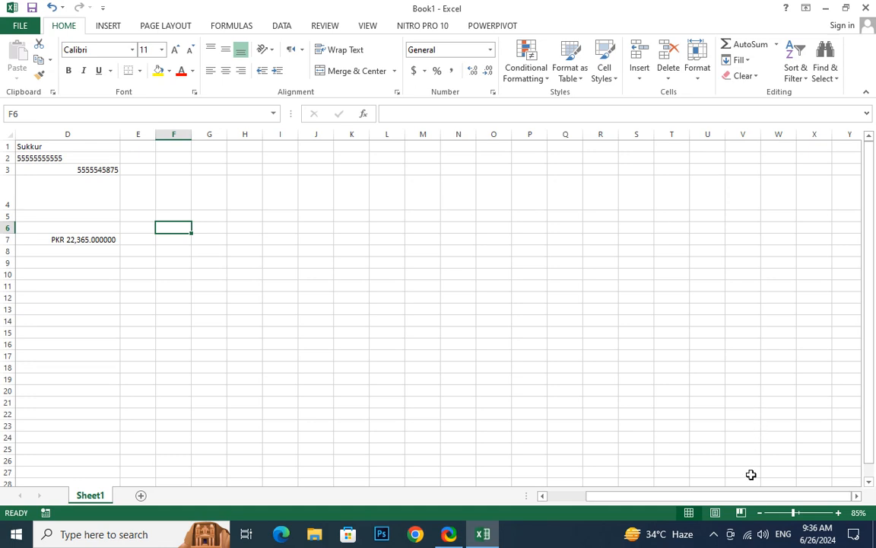
pyautogui.moveTo(753, 495); pyautogui.dragTo(626, 482)
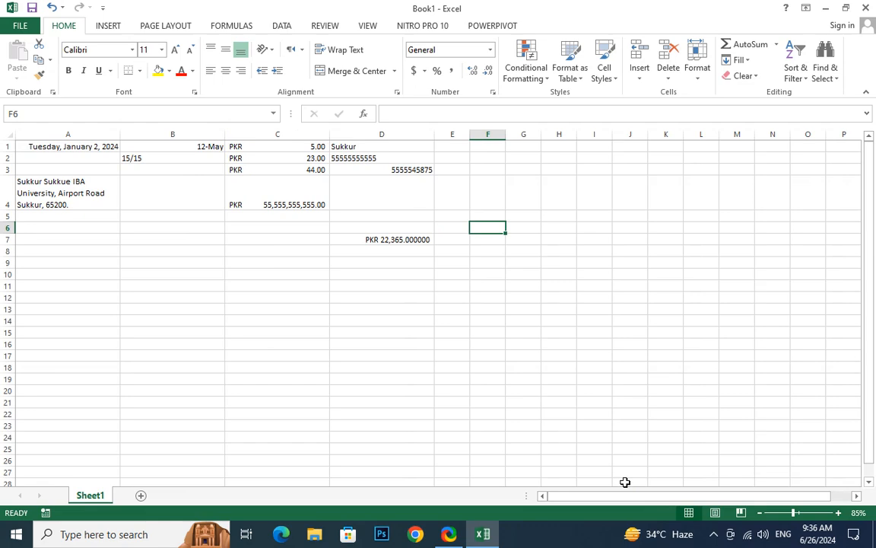
# - Rename Sheet1 to 'Data' and add a new blank Sheet3 after it
pyautogui.click(706, 76)
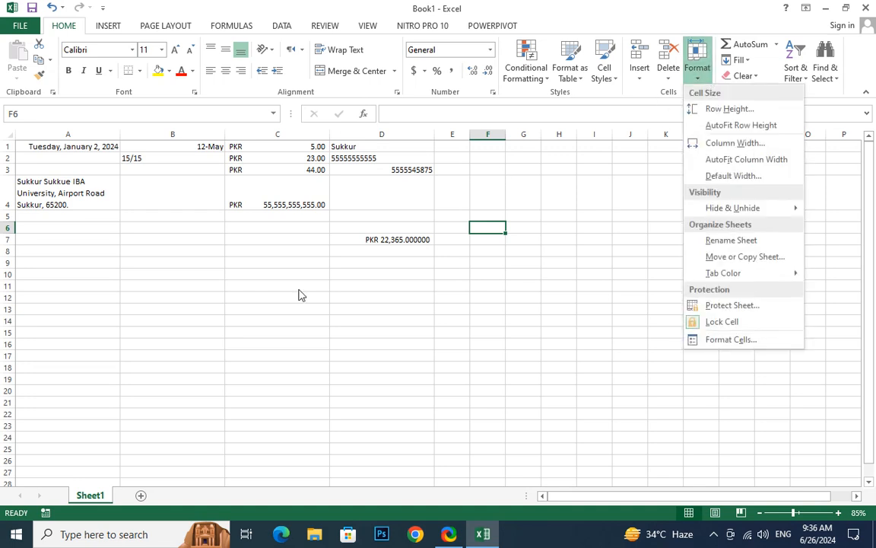
pyautogui.click(91, 501)
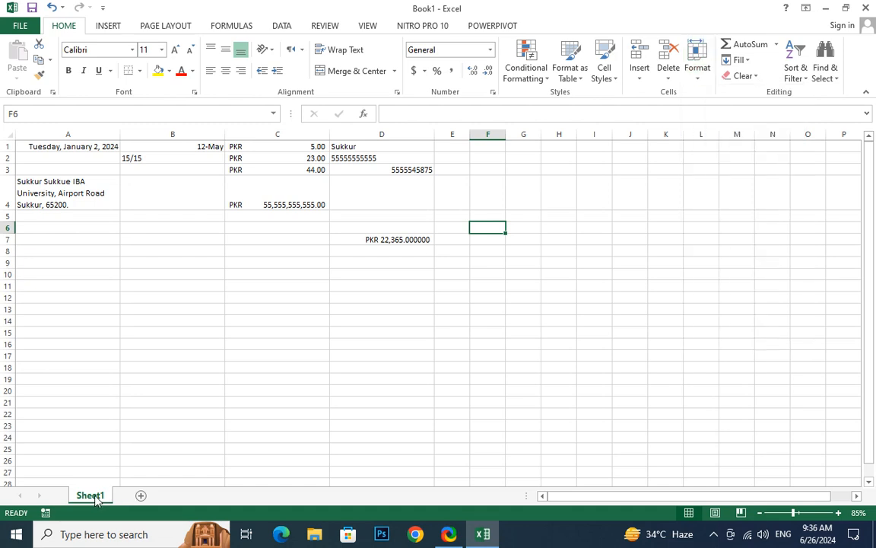
pyautogui.doubleClick(95, 496)
pyautogui.write('Data')
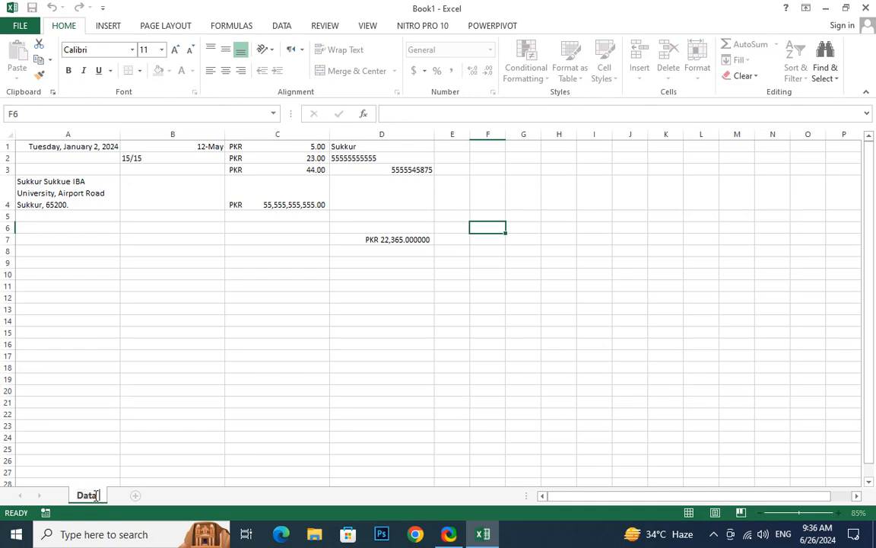
pyautogui.press('Return')
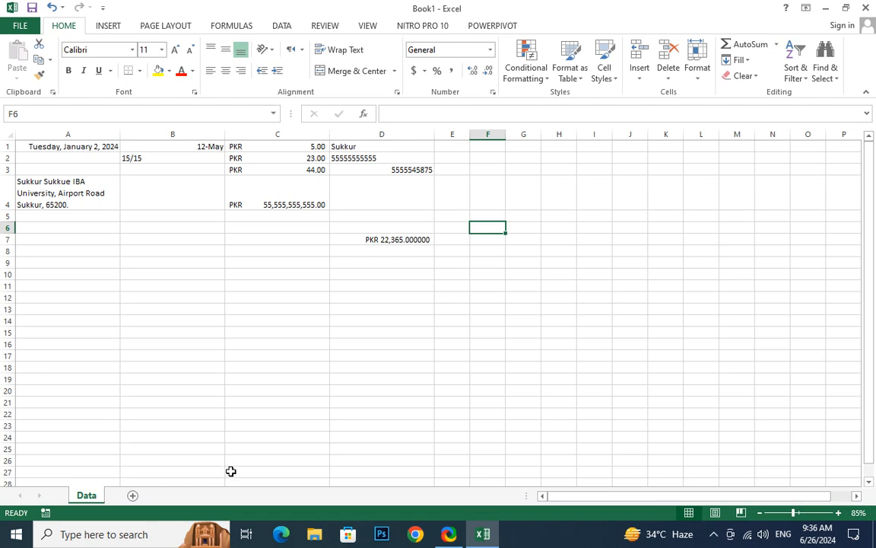
pyautogui.click(131, 495)
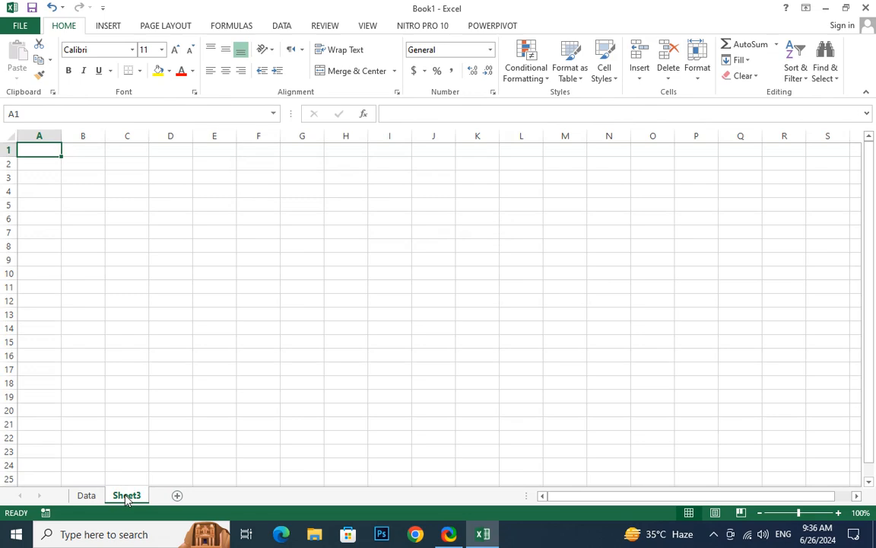
# - Rename Sheet3 to 'Information' via Format > Rename Sheet
pyautogui.click(698, 75)
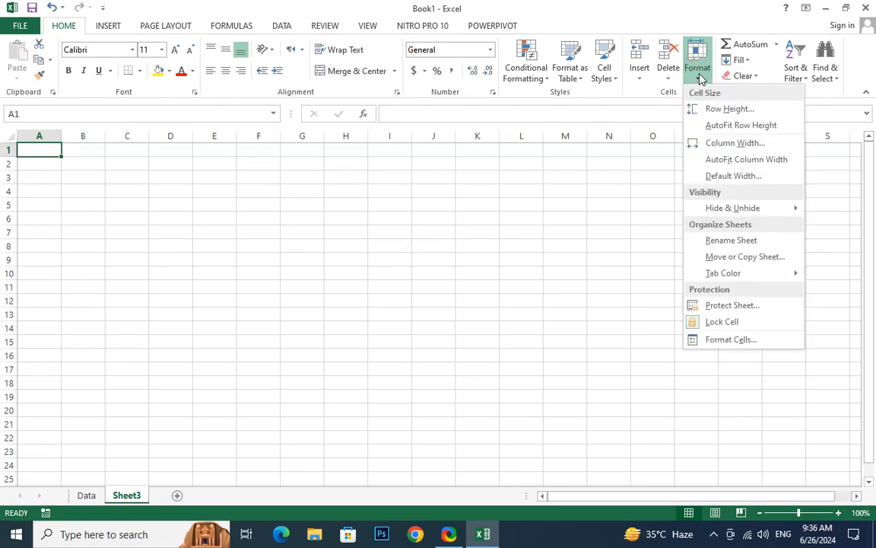
pyautogui.click(762, 242)
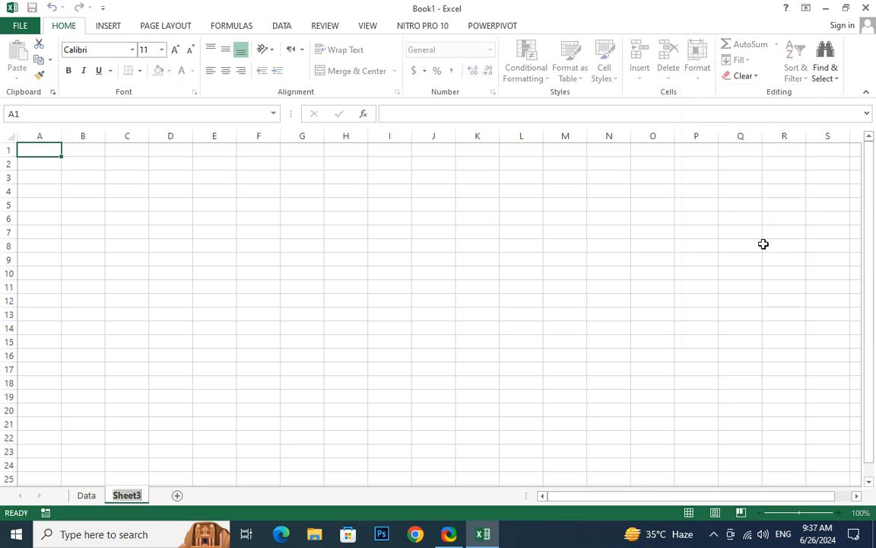
pyautogui.write('Inf')
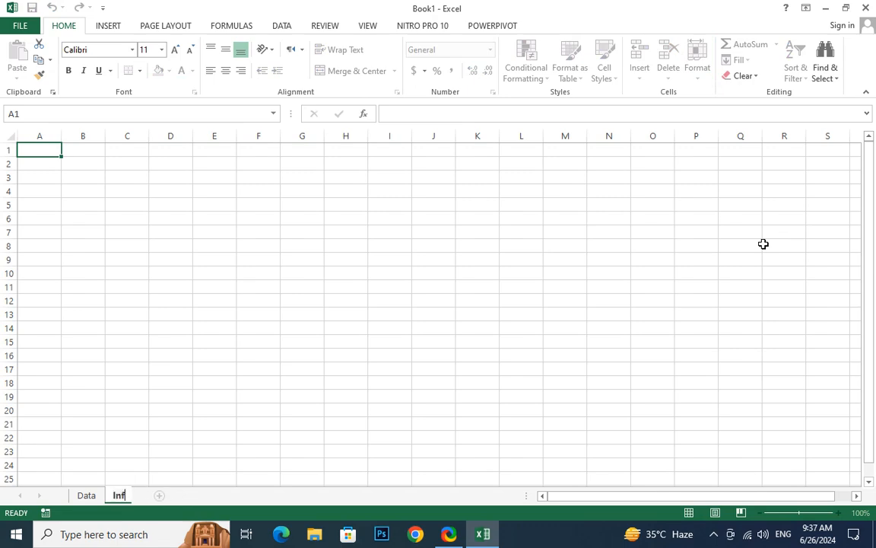
pyautogui.write('ormation')
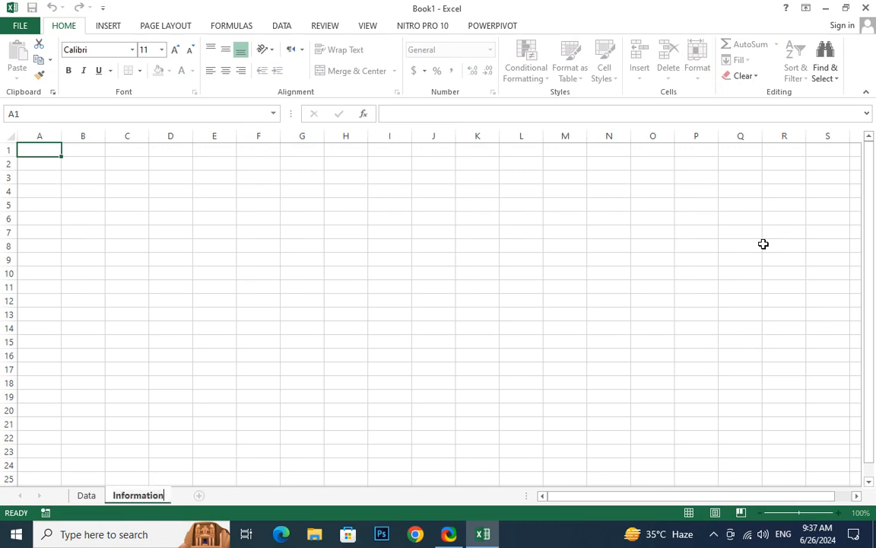
pyautogui.press('Return')
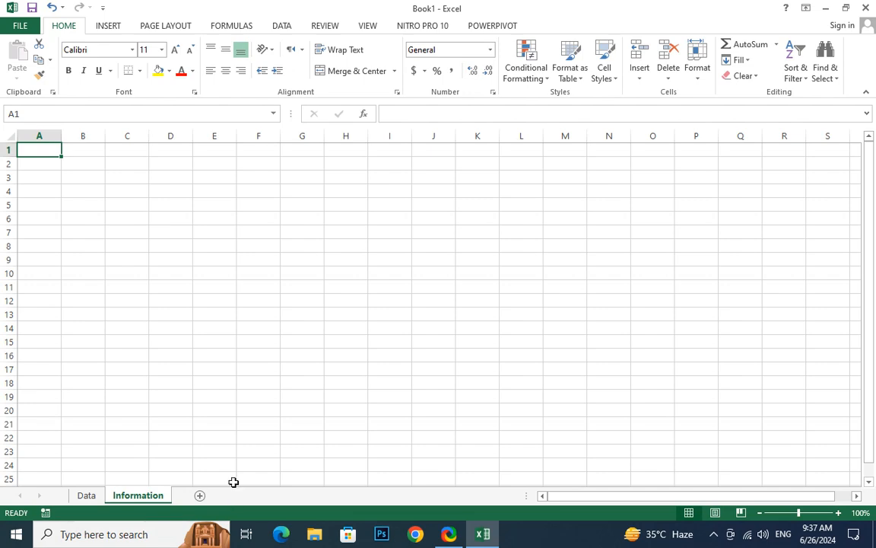
# - Select everything on the Data sheet and copy it
pyautogui.click(701, 75)
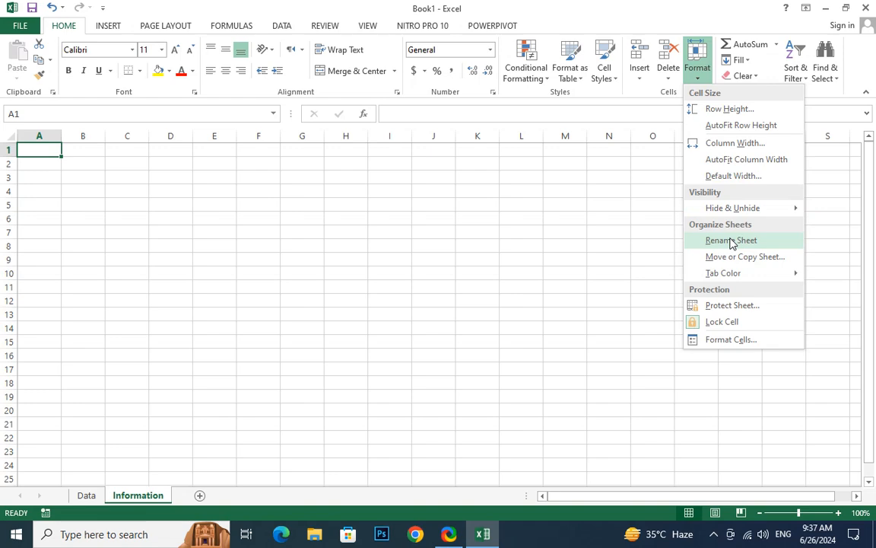
pyautogui.click(86, 497)
pyautogui.click(86, 496)
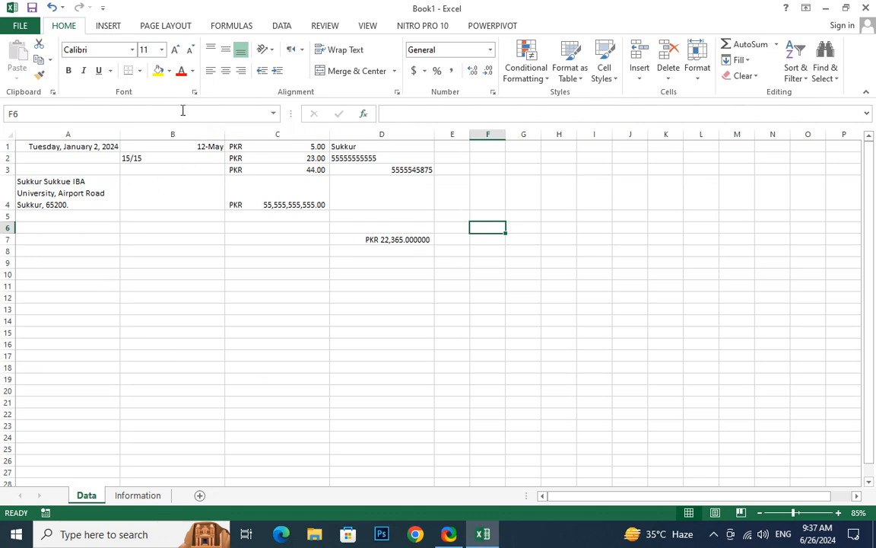
pyautogui.click(41, 179)
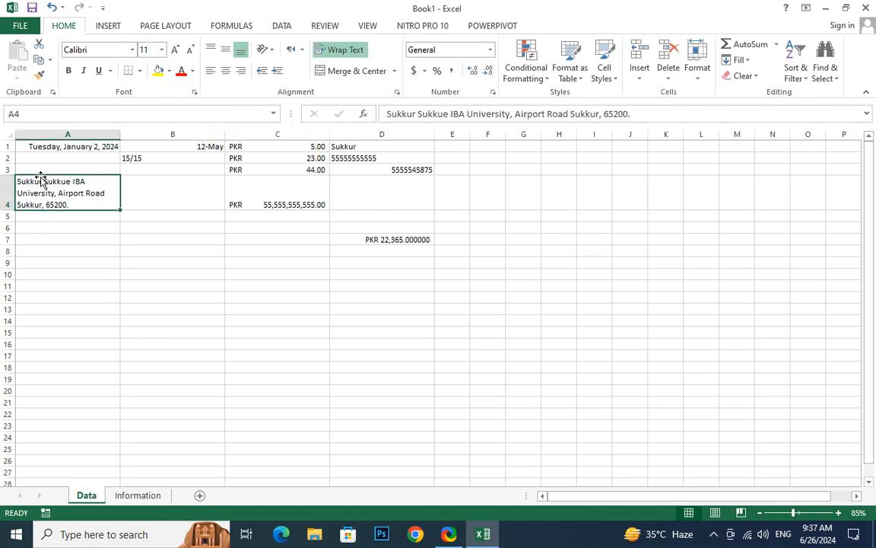
pyautogui.hotkey('ctrl', 'a')
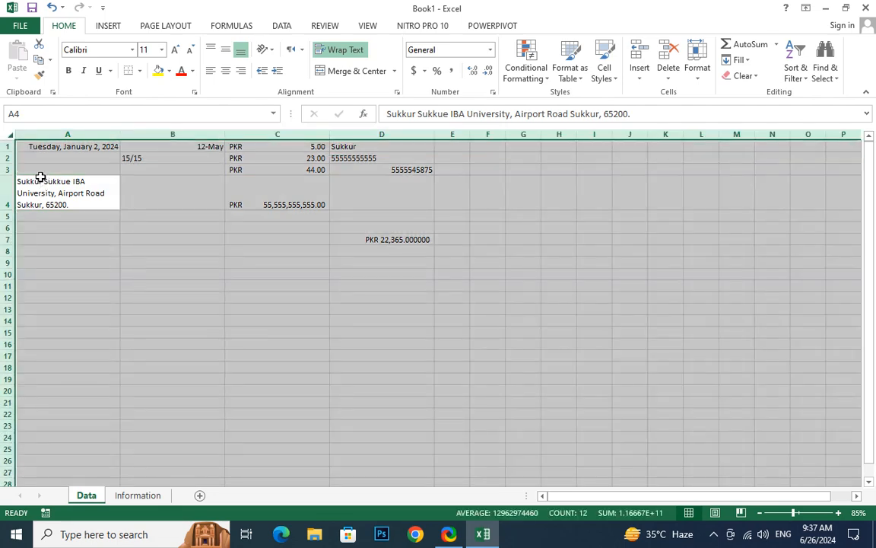
pyautogui.hotkey('ctrl', 'c')
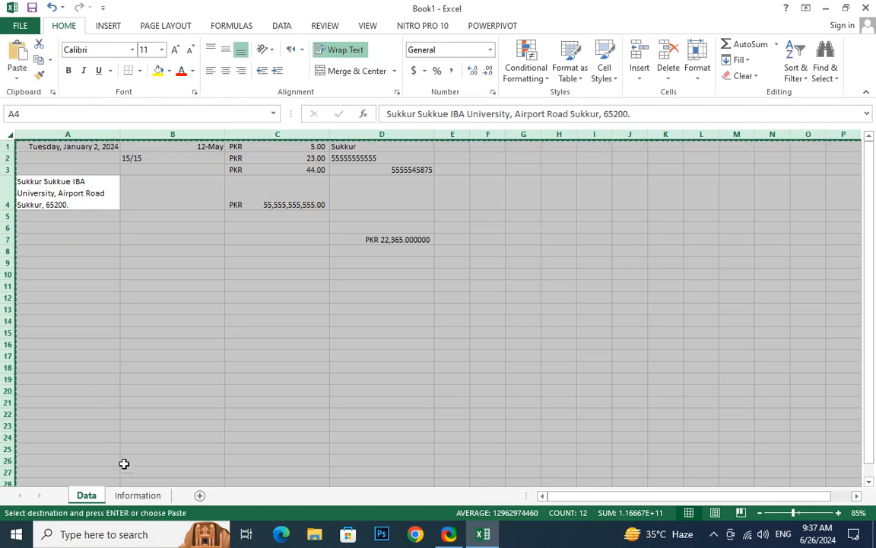
# - Paste the copied Data contents into the Information sheet
pyautogui.click(137, 496)
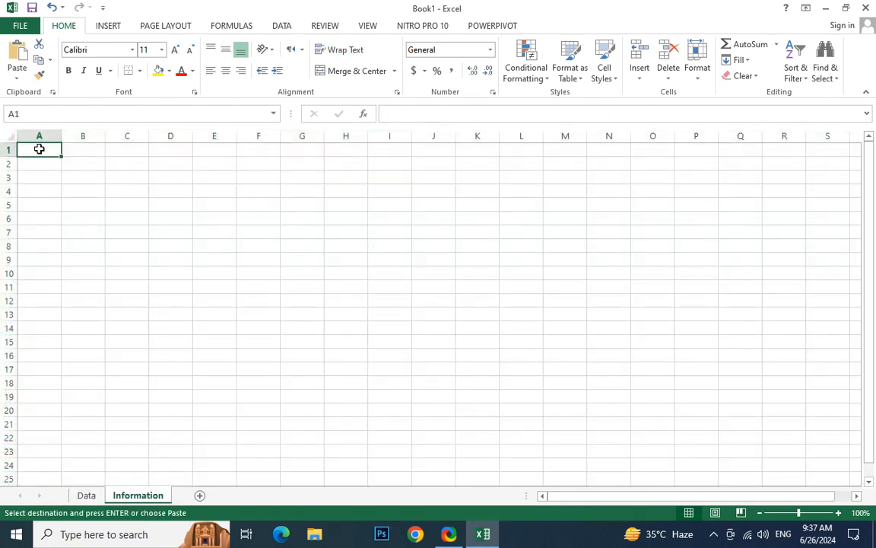
pyautogui.hotkey('ctrl', 'v')
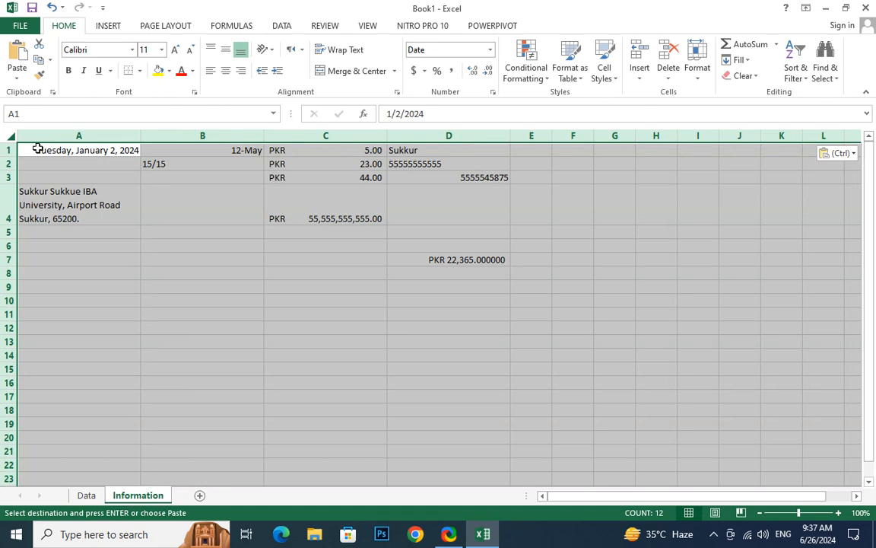
pyautogui.click(87, 327)
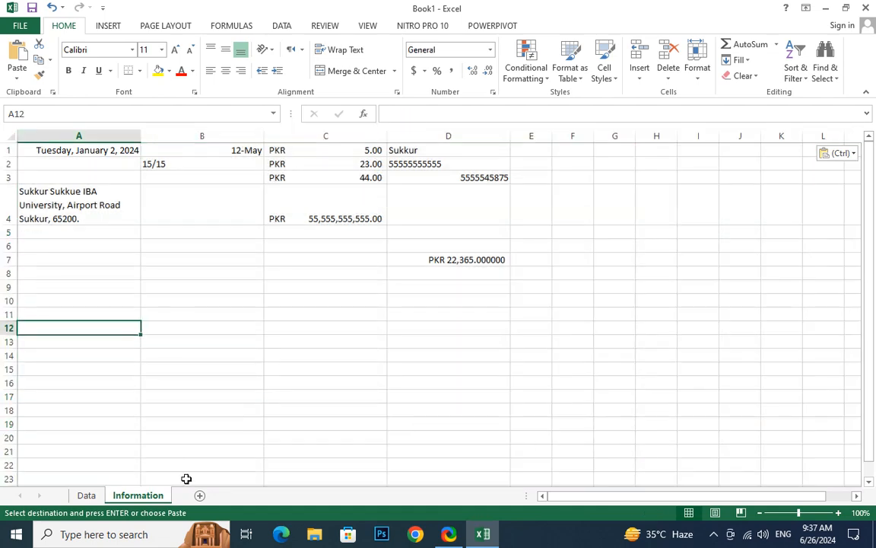
# - Duplicate the Information sheet with Move or Copy and Create a copy ticked
pyautogui.rightClick(144, 500)
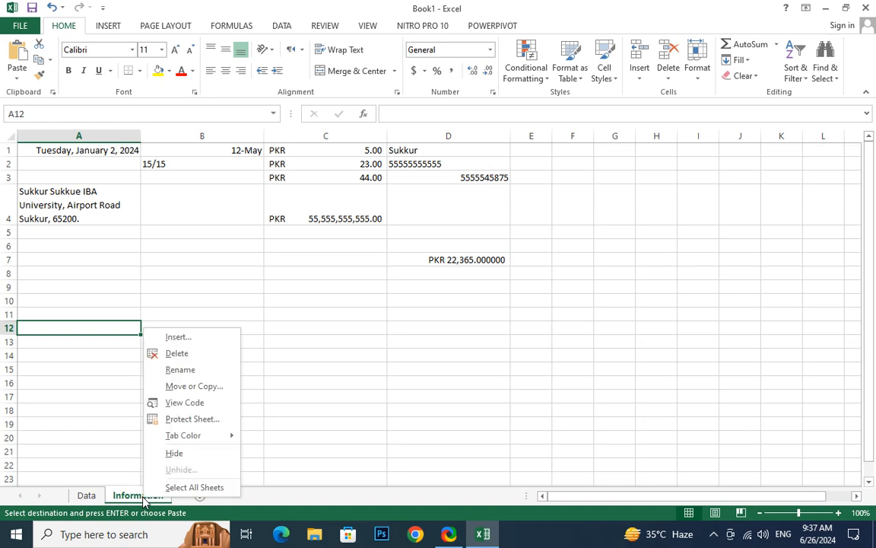
pyautogui.click(199, 386)
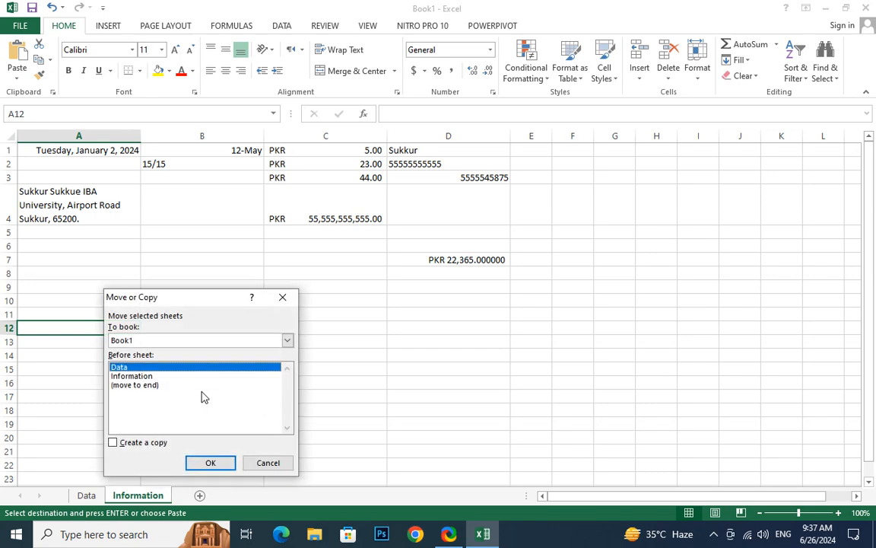
pyautogui.click(114, 443)
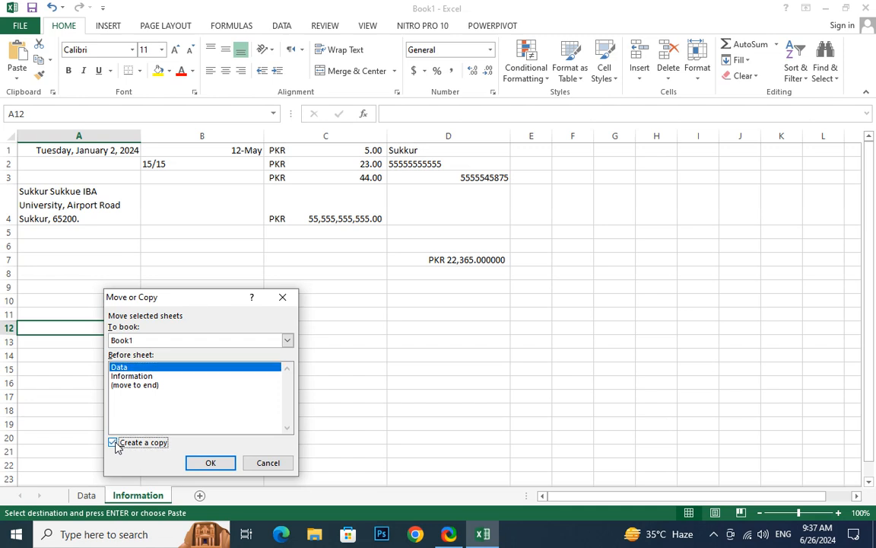
pyautogui.click(221, 464)
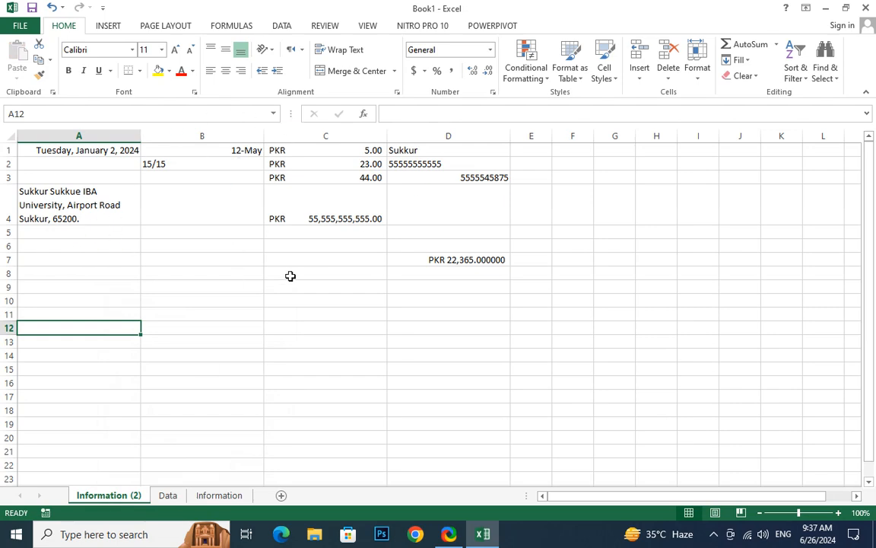
# - Rename the Information (2) sheet to 'Information of year 2023'
pyautogui.click(220, 495)
pyautogui.click(124, 497)
pyautogui.doubleClick(142, 497)
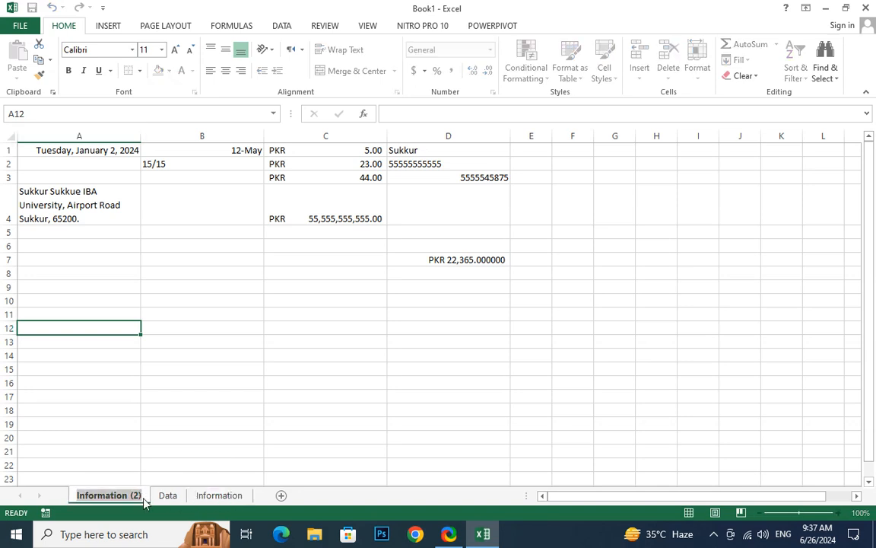
pyautogui.press('Return')
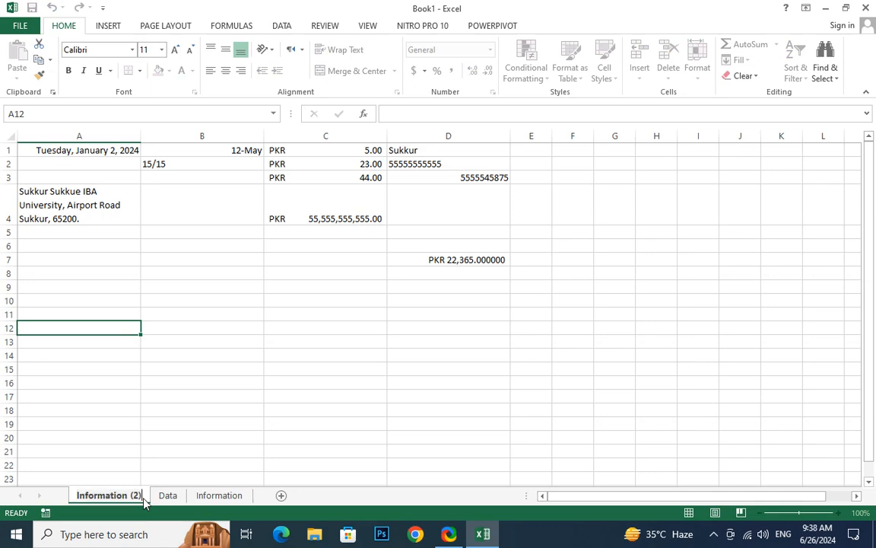
pyautogui.press('BackSpace')
pyautogui.press('BackSpace')
pyautogui.press('BackSpace')
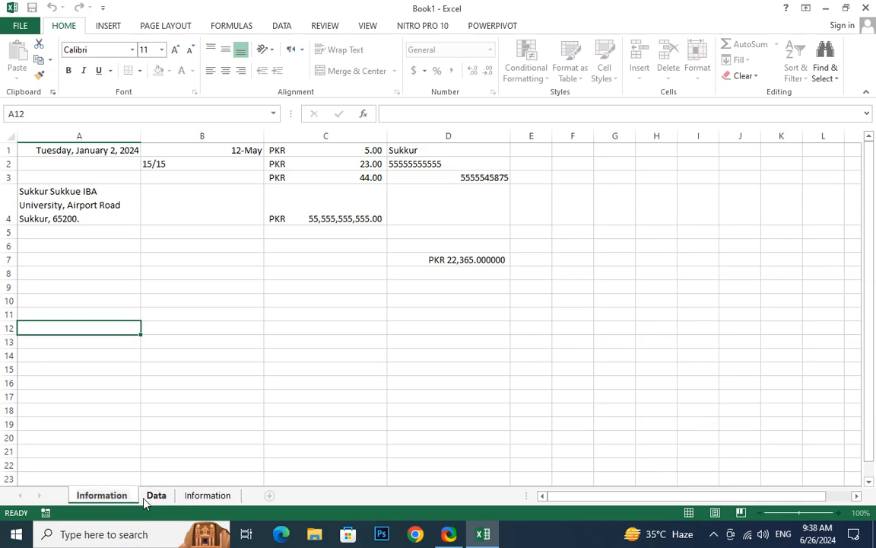
pyautogui.write('of ye')
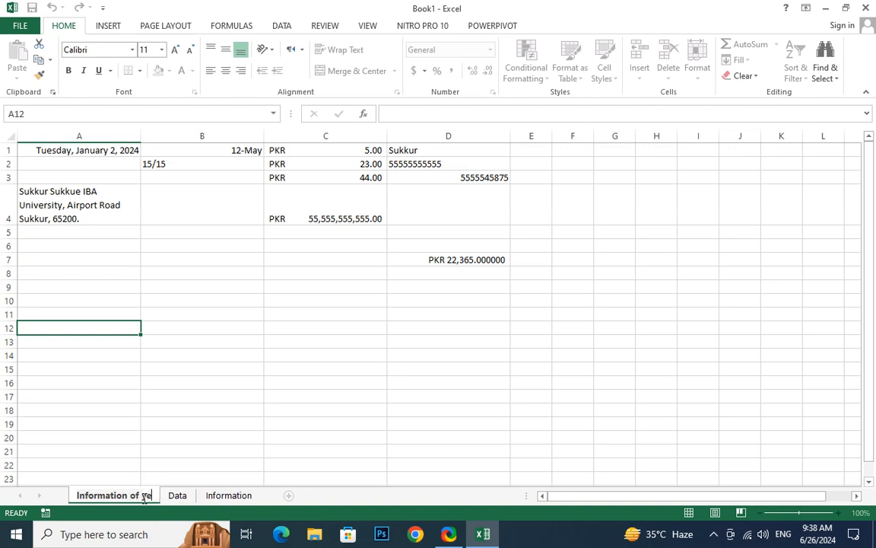
pyautogui.write('ar 2023')
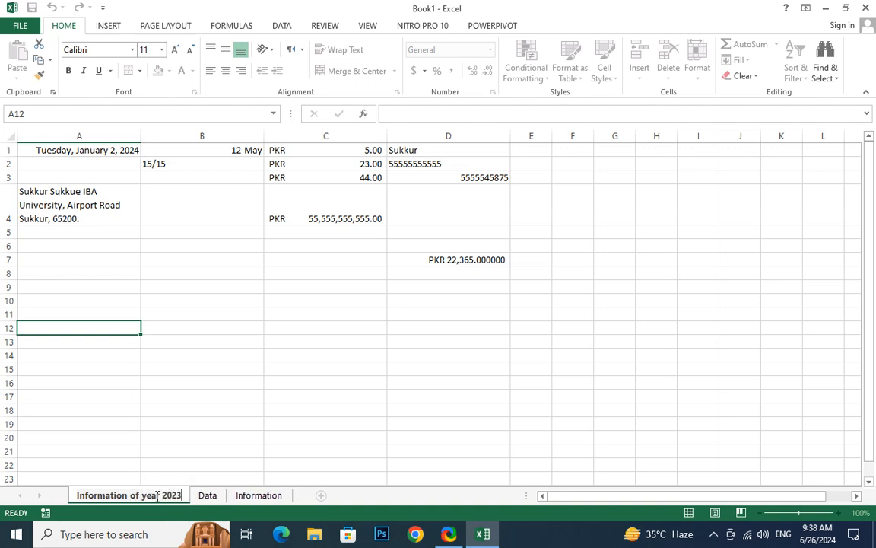
pyautogui.press('Return')
# - Rename the original Information sheet to 'Information of Year 2024'
pyautogui.click(248, 496)
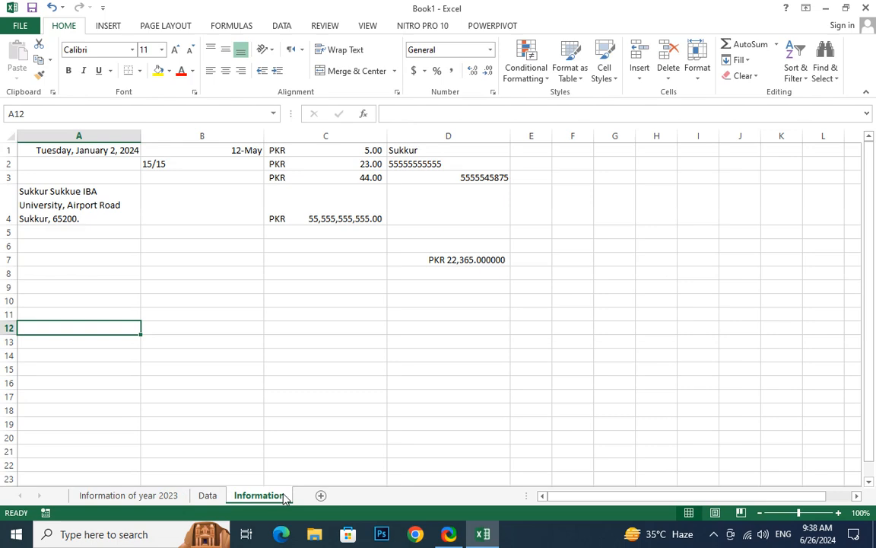
pyautogui.doubleClick(284, 496)
pyautogui.click(289, 495)
pyautogui.doubleClick(288, 495)
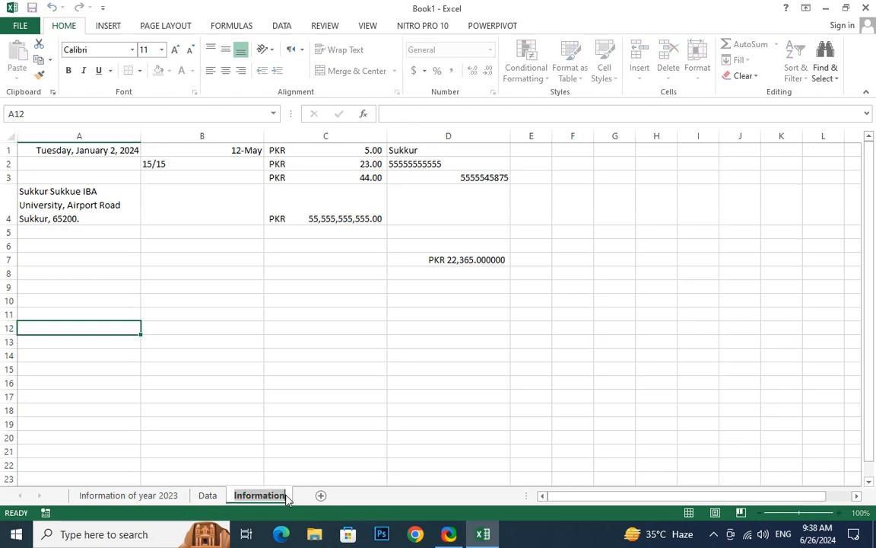
pyautogui.press('End')
pyautogui.write('o')
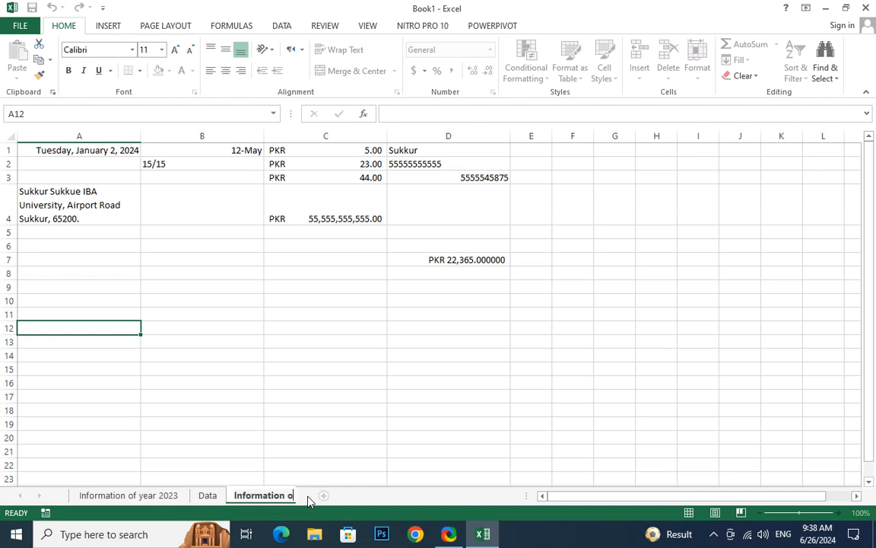
pyautogui.write('f Year 2024')
pyautogui.press('Return')
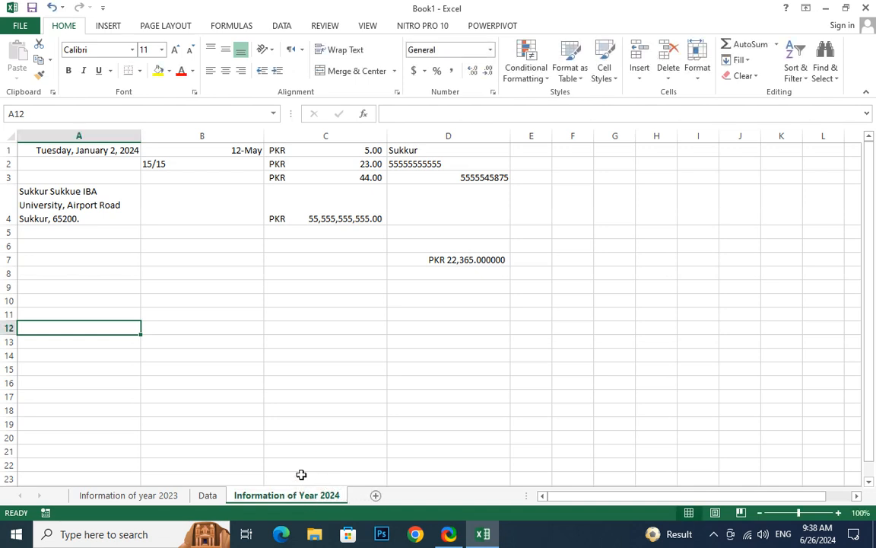
pyautogui.click(169, 496)
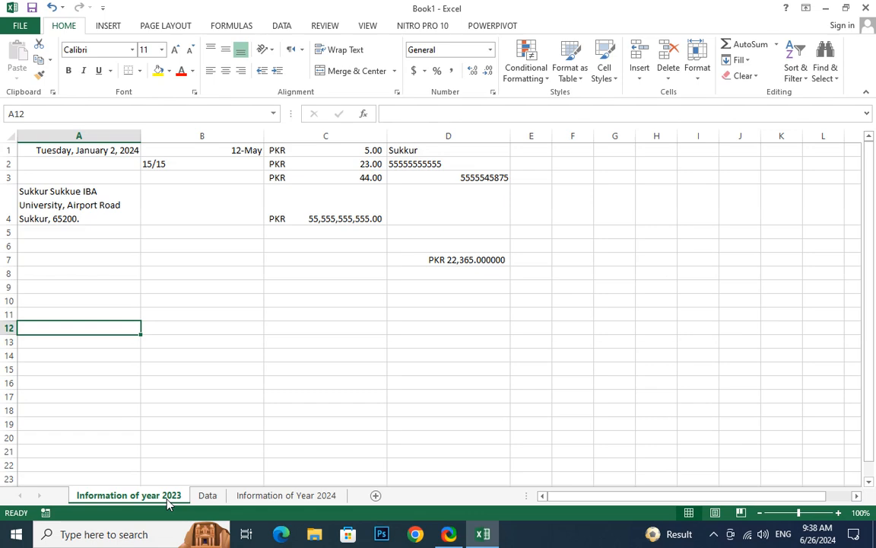
# - Copy the Information of year 2023 sheet via Move or Copy with Create a copy ticked
pyautogui.rightClick(193, 491)
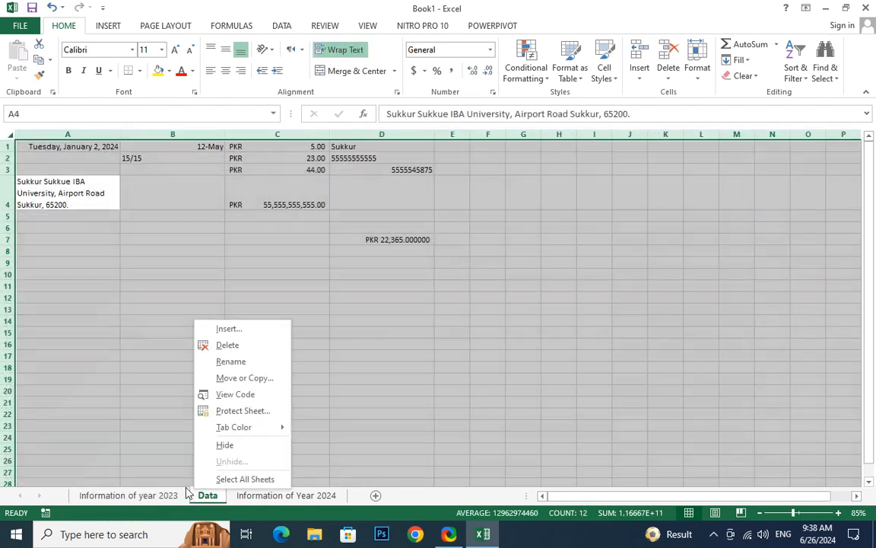
pyautogui.rightClick(172, 496)
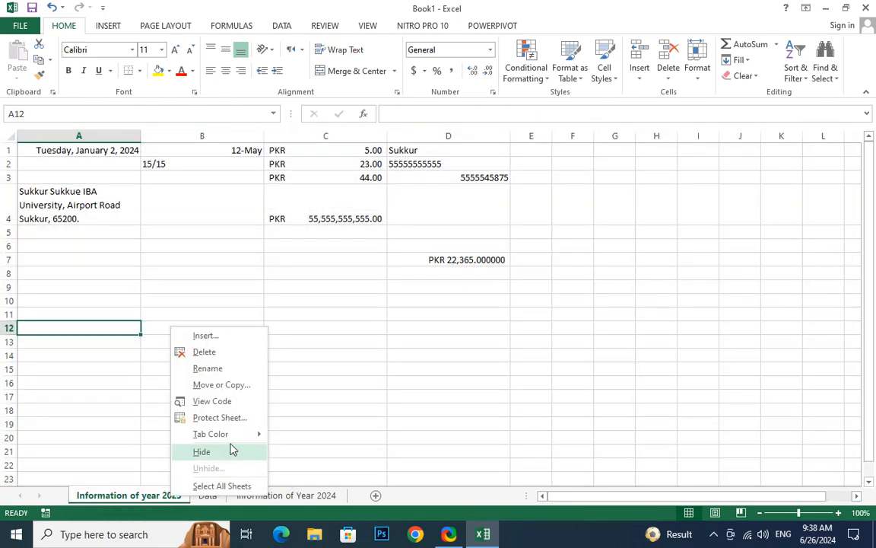
pyautogui.click(232, 385)
pyautogui.click(149, 440)
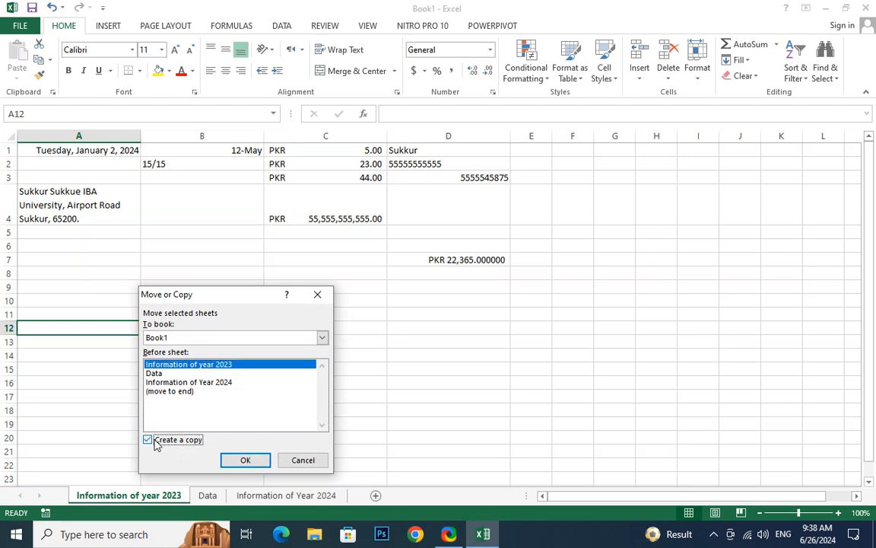
pyautogui.click(245, 460)
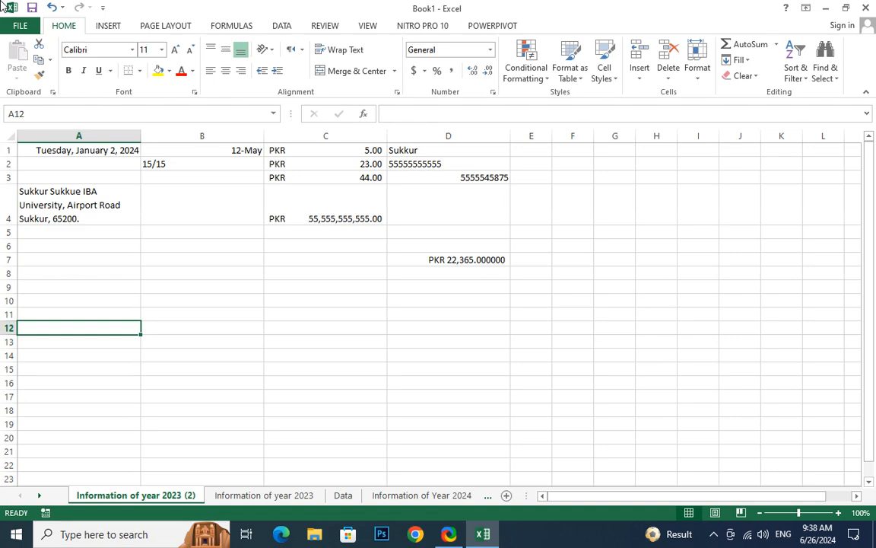
pyautogui.click(698, 70)
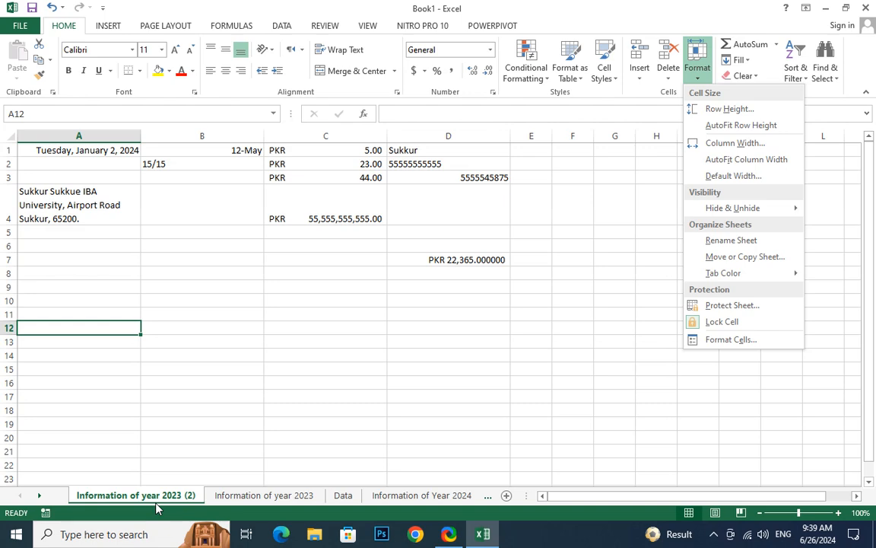
pyautogui.click(584, 296)
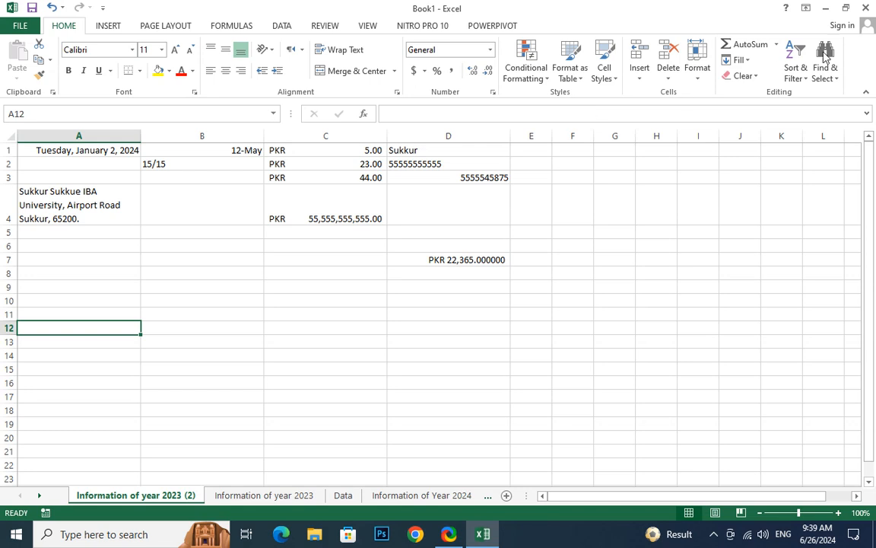
pyautogui.click(697, 73)
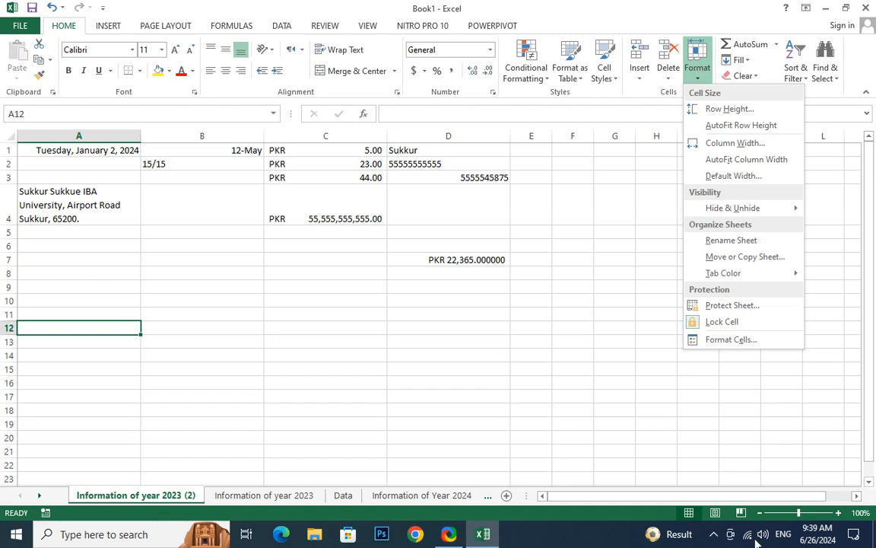
pyautogui.click(788, 541)
pyautogui.click(785, 532)
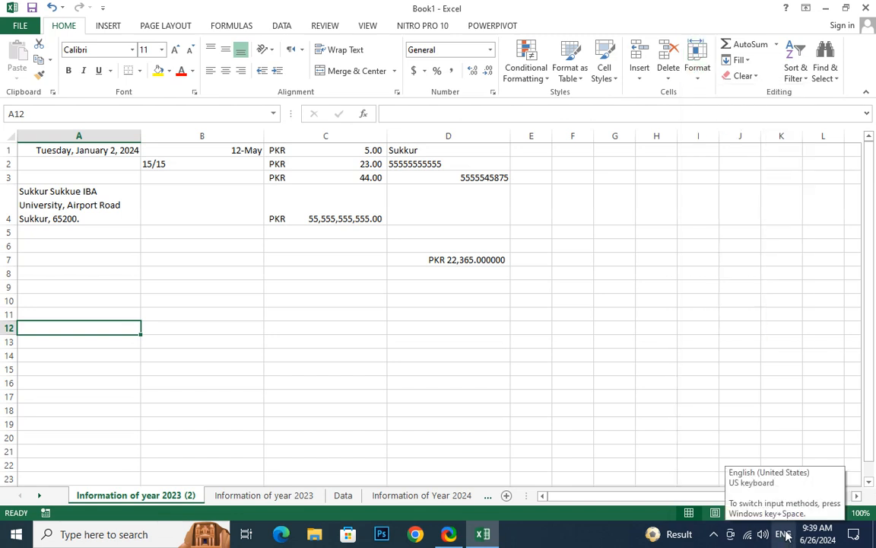
pyautogui.click(785, 532)
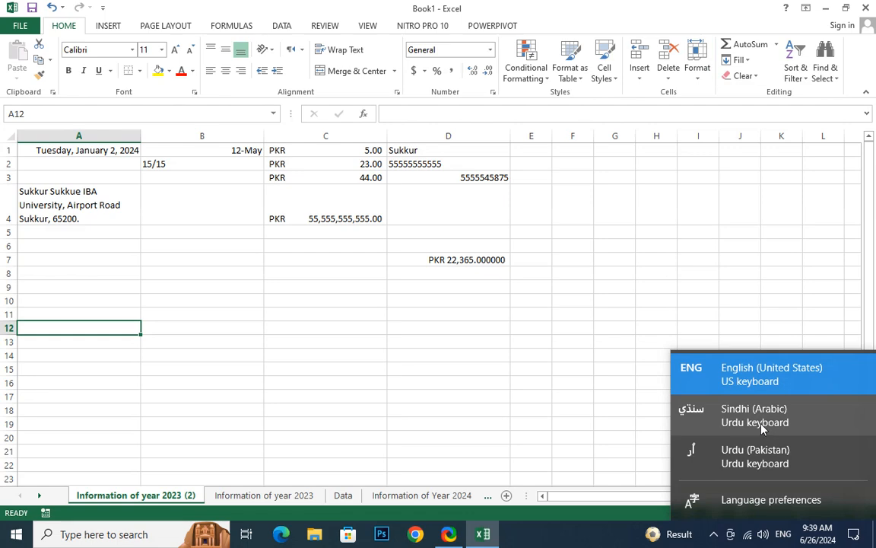
pyautogui.click(708, 467)
pyautogui.click(581, 172)
pyautogui.write('دهد')
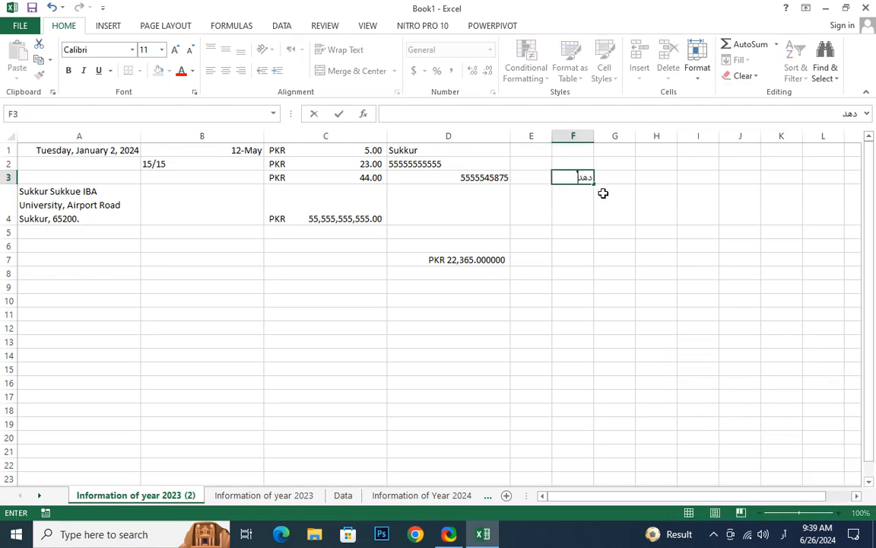
pyautogui.write('صهدصندونونونو')
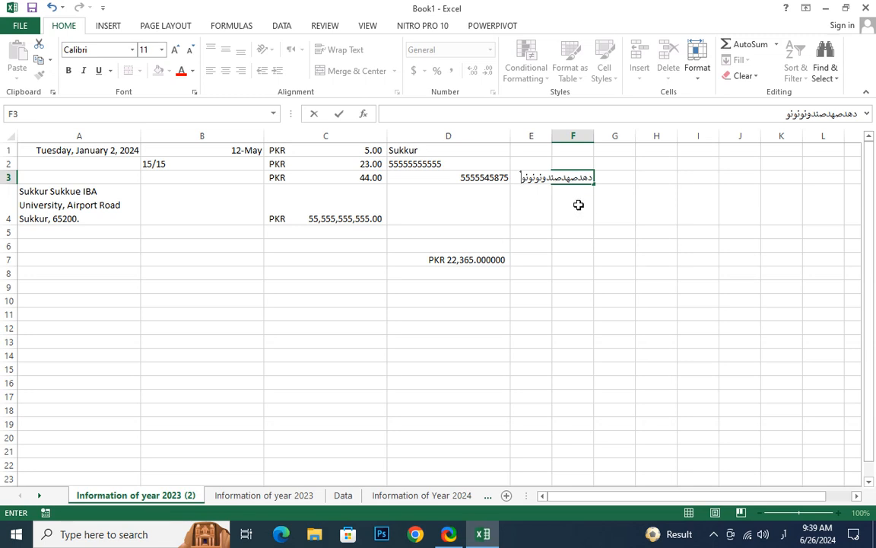
pyautogui.click(591, 133)
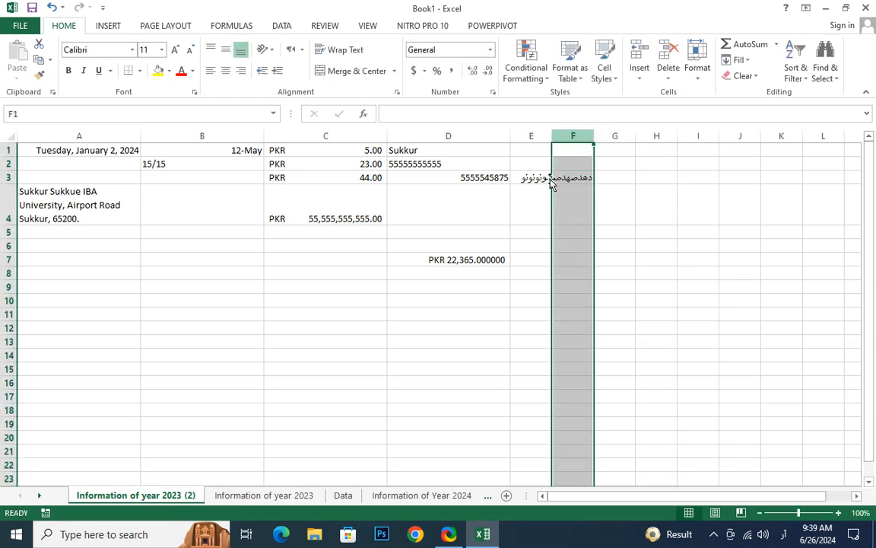
pyautogui.click(185, 285)
pyautogui.write('ورنورنورن')
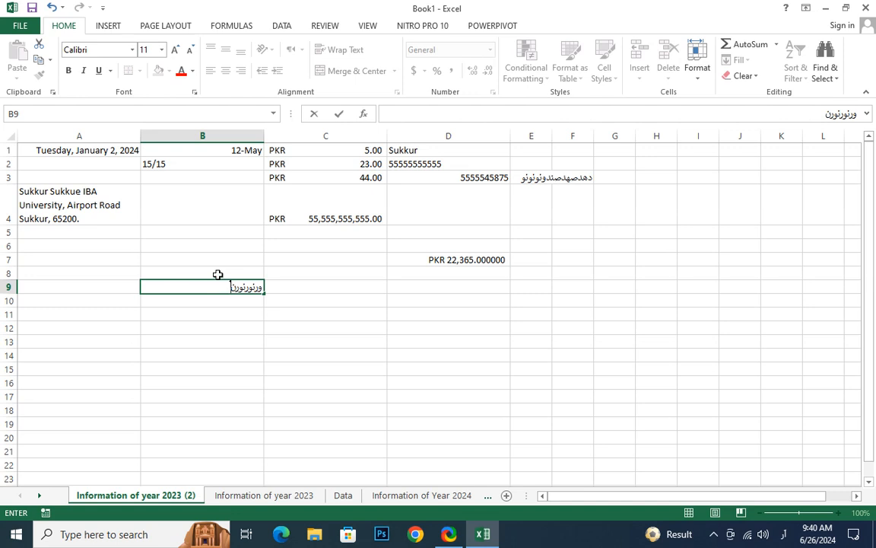
pyautogui.click(257, 311)
pyautogui.click(253, 285)
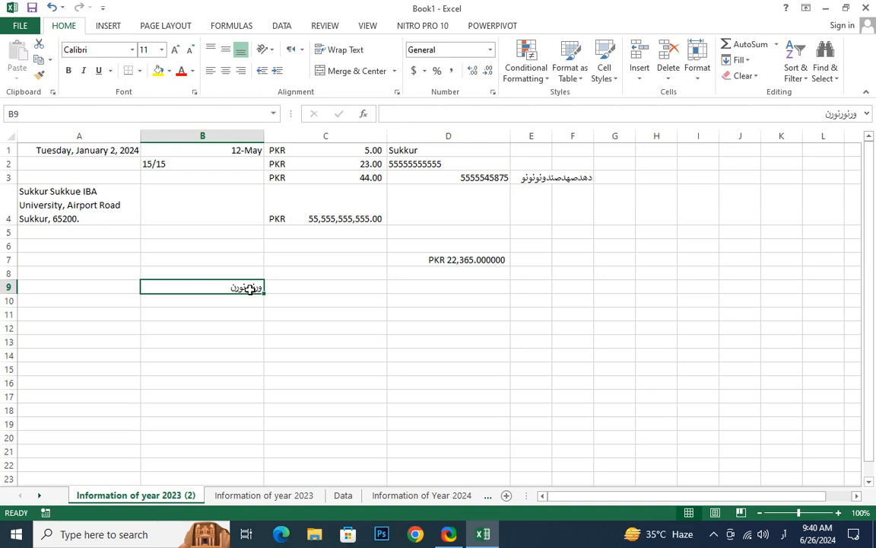
pyautogui.click(179, 354)
pyautogui.click(209, 289)
pyautogui.moveTo(49, 145); pyautogui.dragTo(476, 268)
pyautogui.click(426, 342)
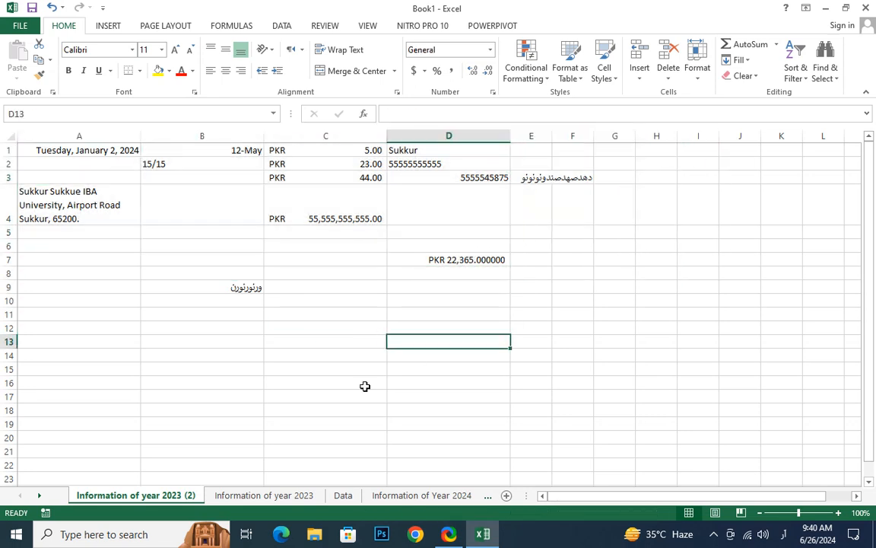
# - Look through the Format options and switch between the Data, 2023 and 2024 sheets
pyautogui.click(702, 83)
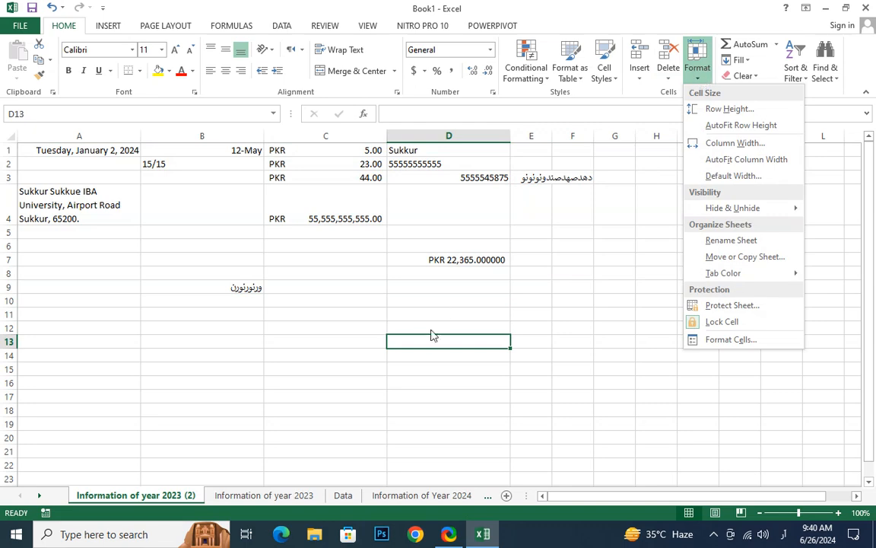
pyautogui.click(390, 302)
pyautogui.click(134, 175)
pyautogui.click(694, 72)
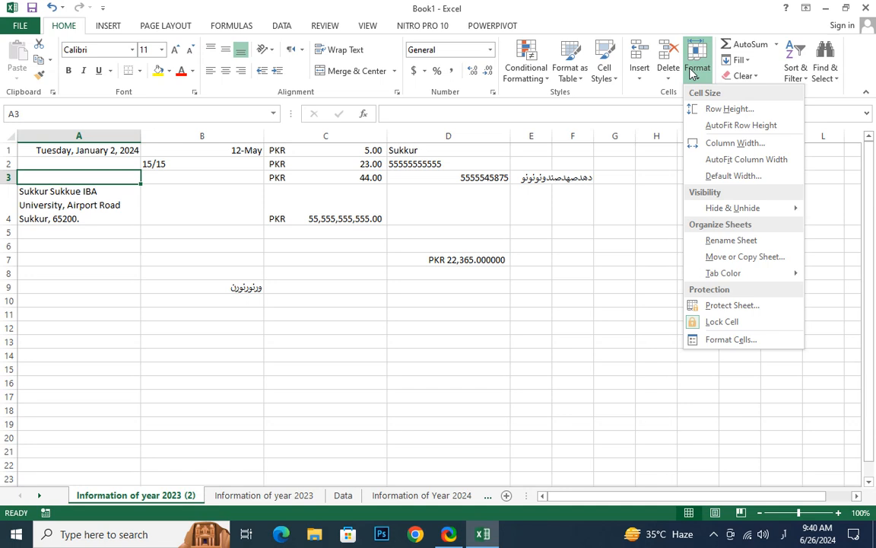
pyautogui.click(143, 499)
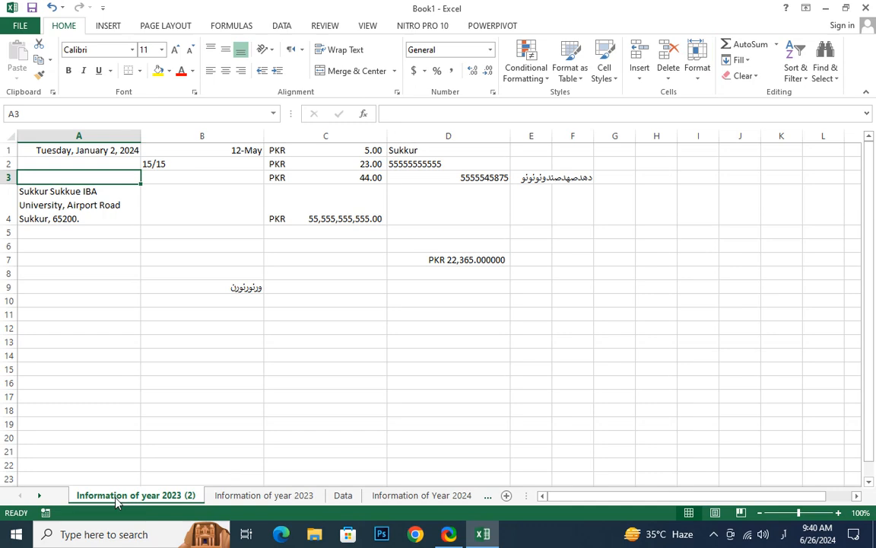
pyautogui.click(441, 498)
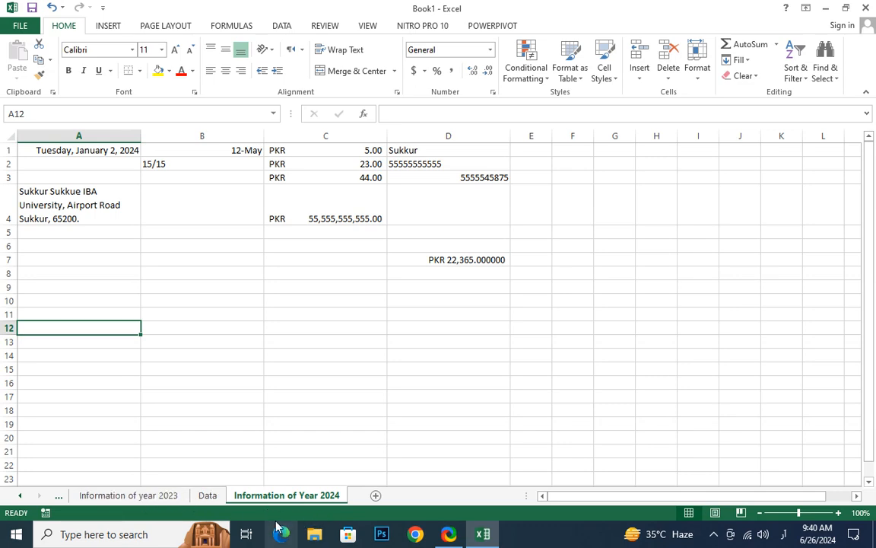
pyautogui.click(208, 496)
pyautogui.keyDown('ctrl'); pyautogui.click(172, 495); pyautogui.keyUp('ctrl')
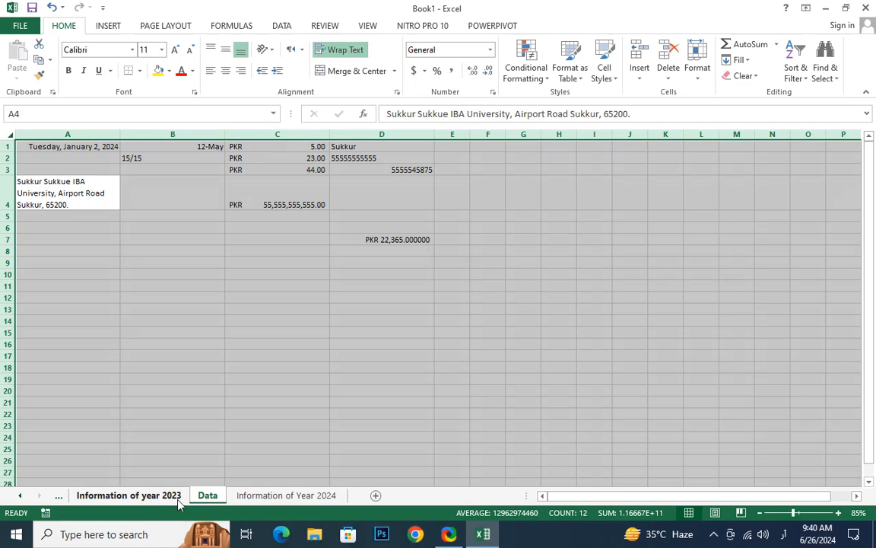
pyautogui.click(301, 496)
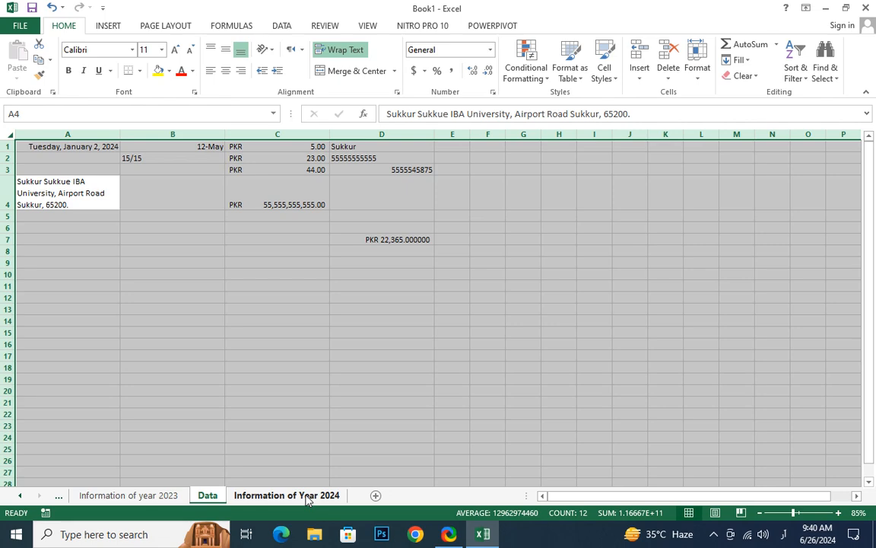
# - Colour the Information of year 2023 sheet tab green
pyautogui.click(124, 497)
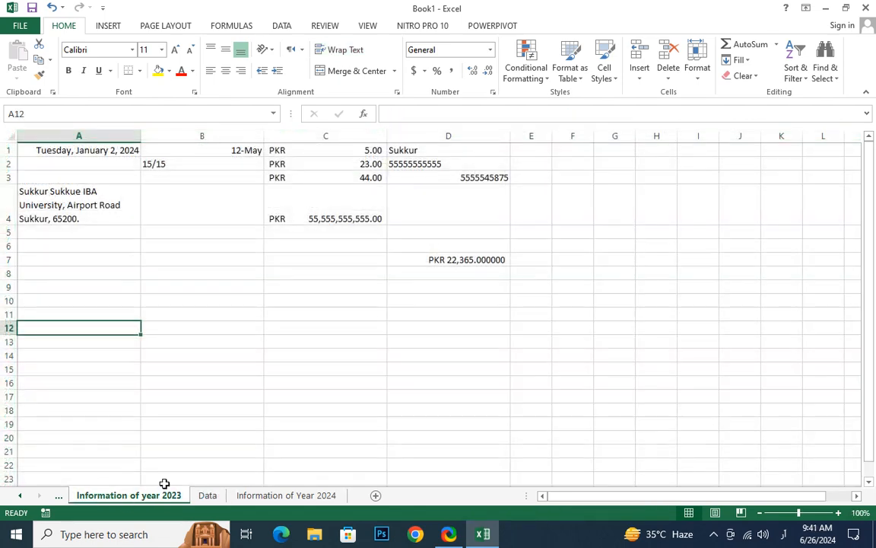
pyautogui.click(697, 69)
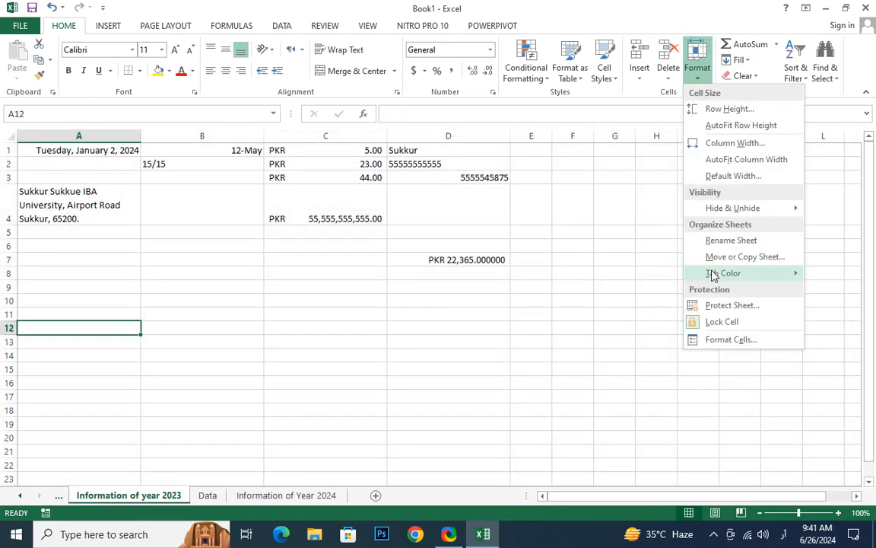
pyautogui.moveTo(709, 273)
pyautogui.click(677, 337)
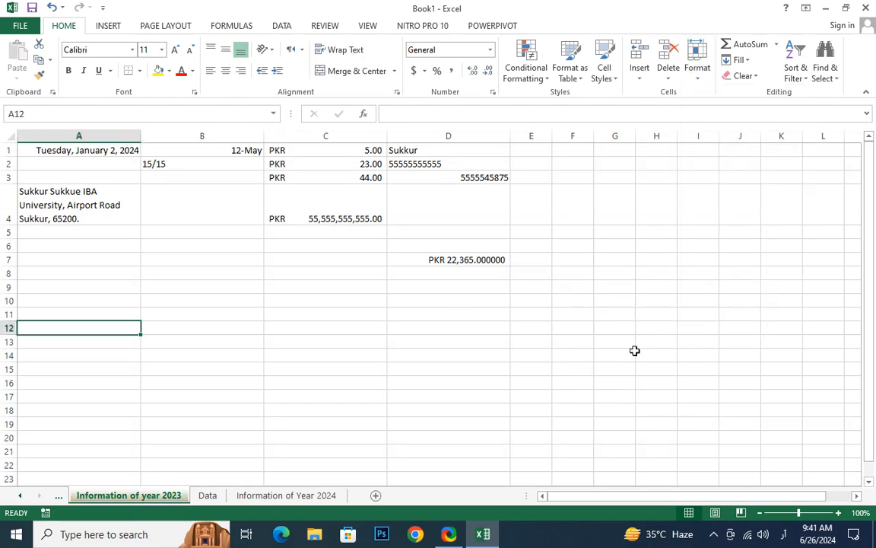
# - Colour the Information of Year 2024 sheet tab purple
pyautogui.click(262, 496)
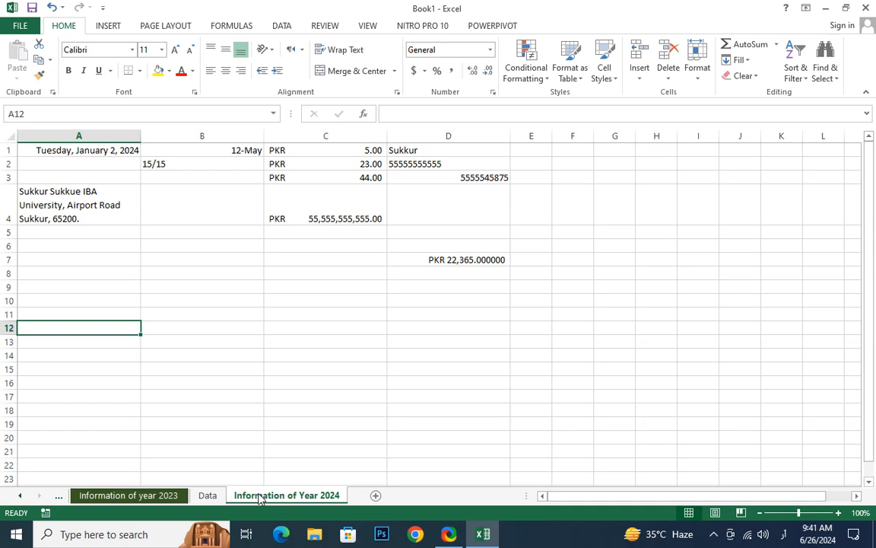
pyautogui.click(696, 77)
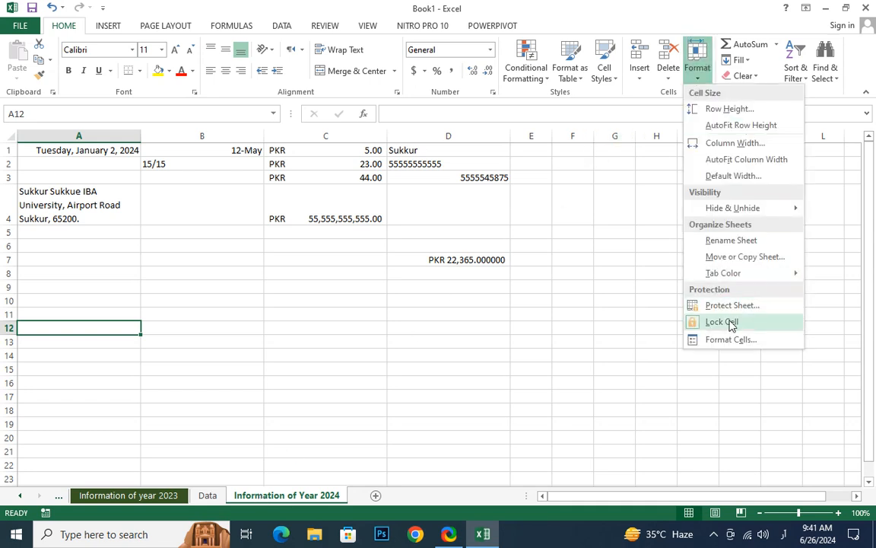
pyautogui.moveTo(726, 275)
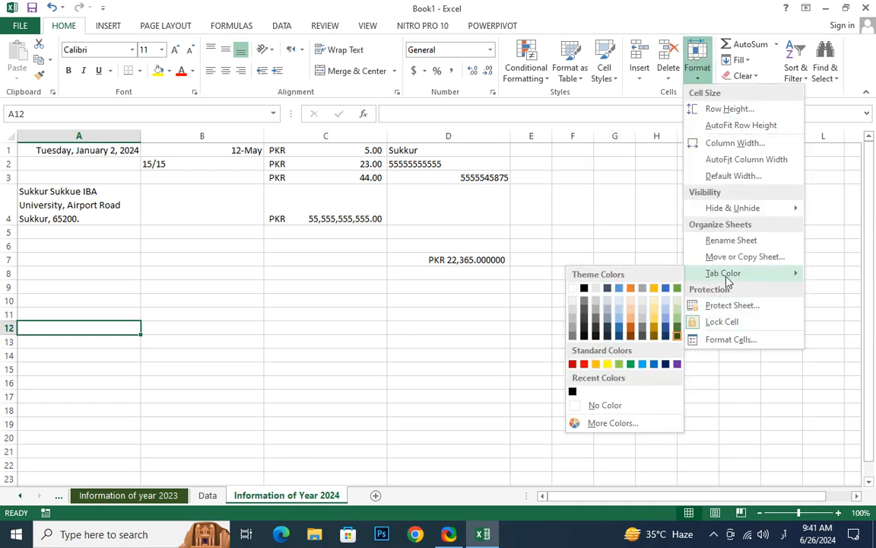
pyautogui.click(677, 366)
# - Compare the two coloured sheets, ending on Information of Year 2024
pyautogui.moveTo(346, 425); pyautogui.dragTo(327, 440)
pyautogui.click(176, 498)
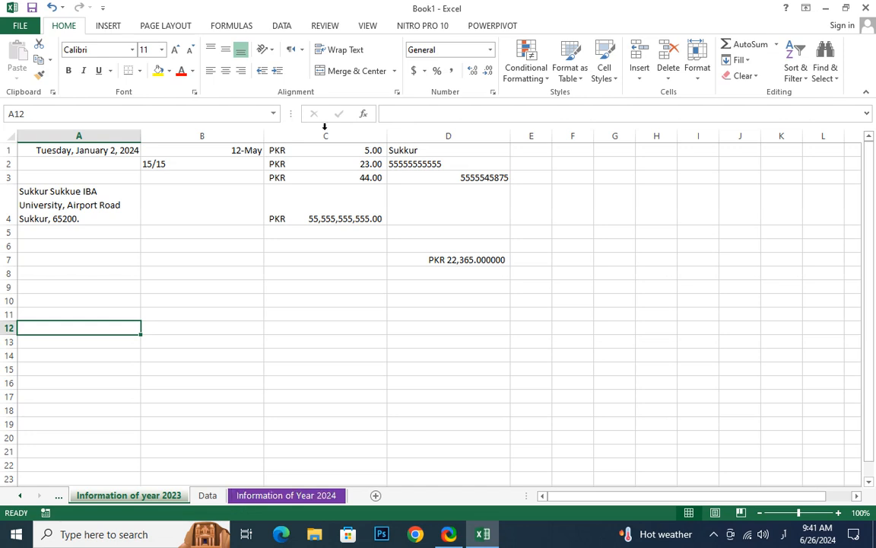
pyautogui.click(223, 280)
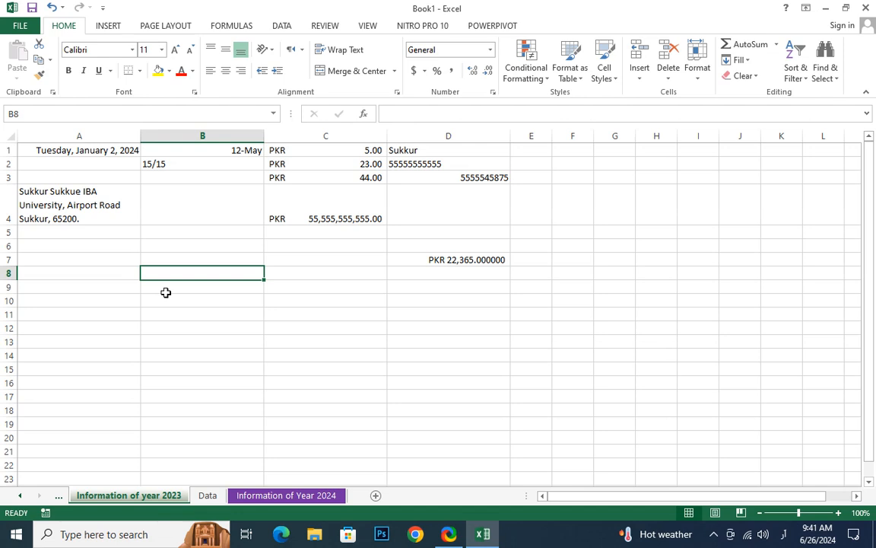
pyautogui.click(305, 497)
pyautogui.click(177, 497)
pyautogui.click(289, 496)
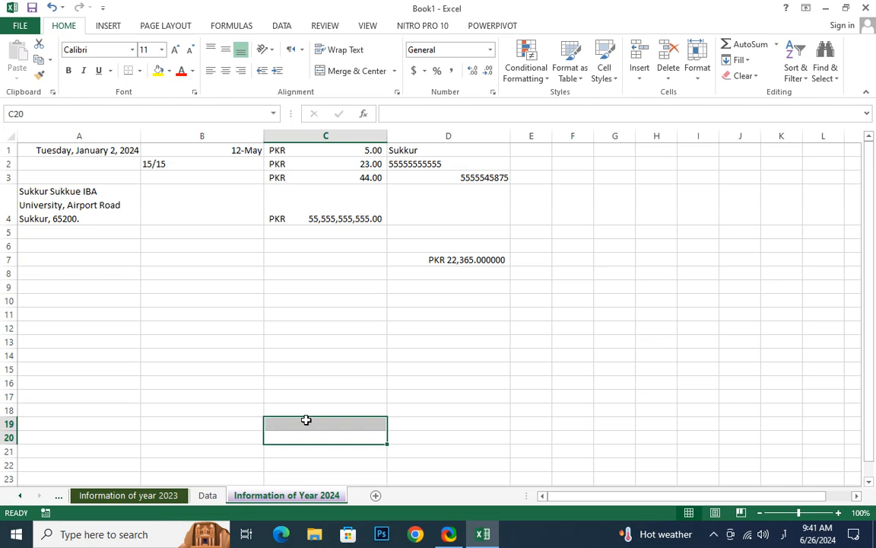
# - Protect the Information of Year 2024 sheet with a password, entering it twice
pyautogui.click(450, 354)
pyautogui.click(704, 86)
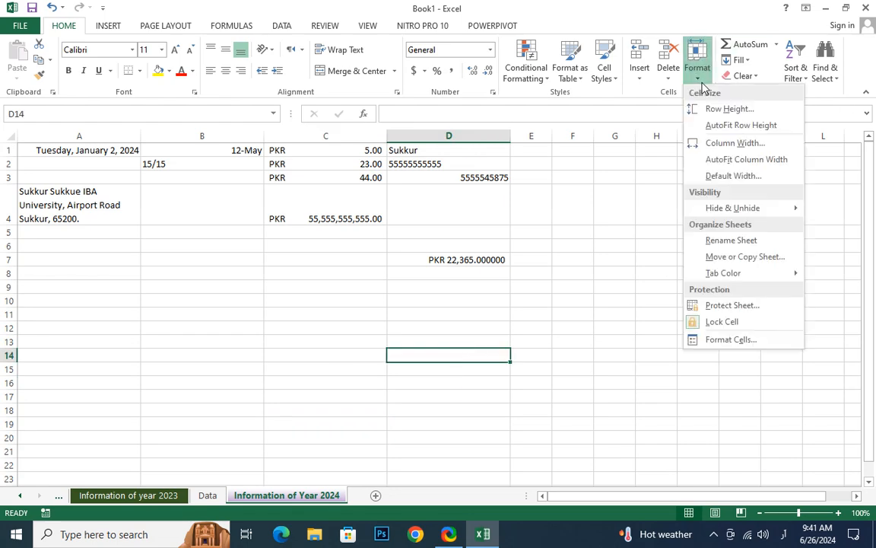
pyautogui.moveTo(741, 280)
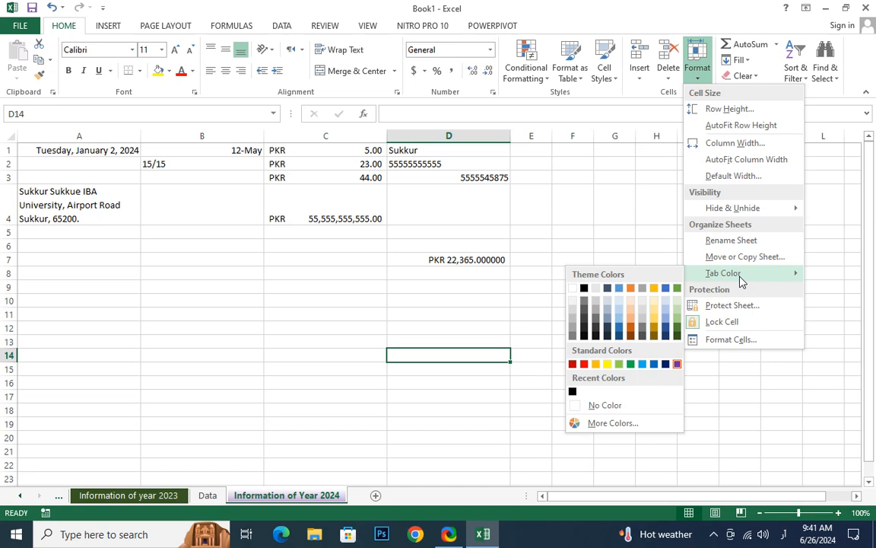
pyautogui.click(498, 242)
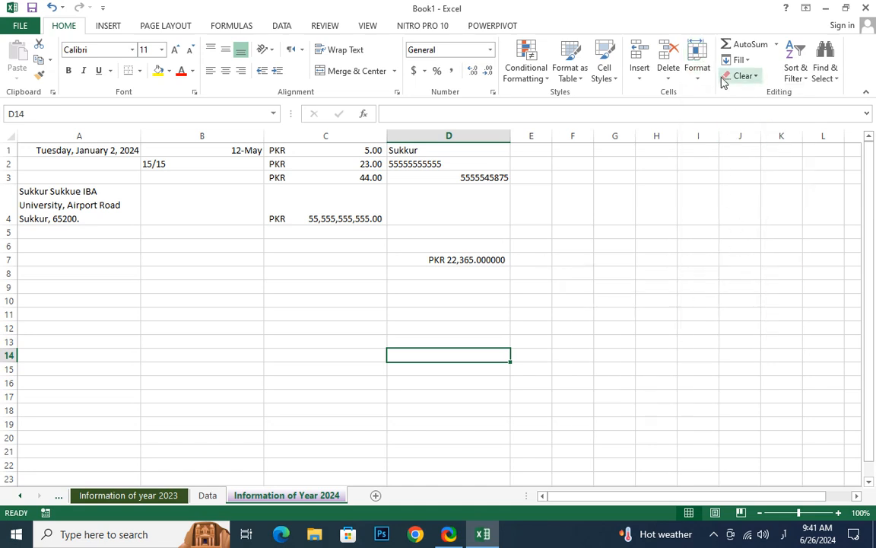
pyautogui.click(696, 70)
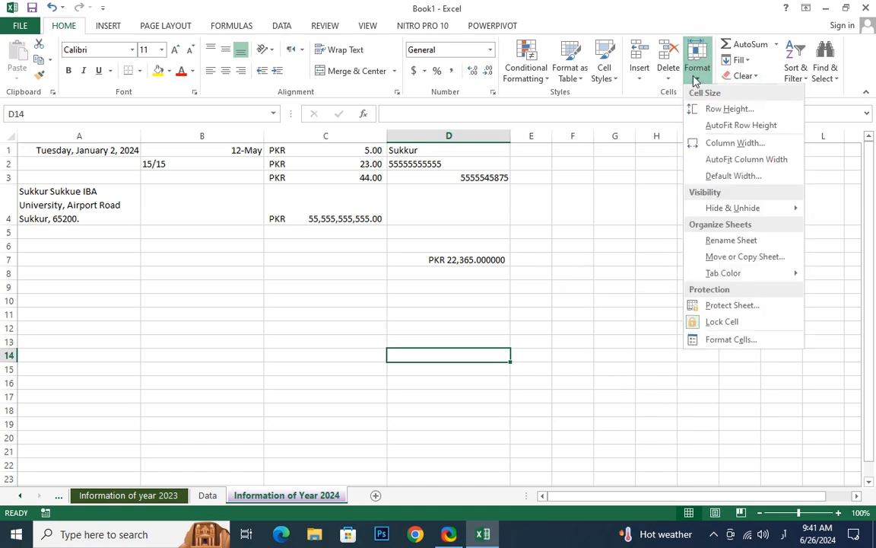
pyautogui.click(729, 308)
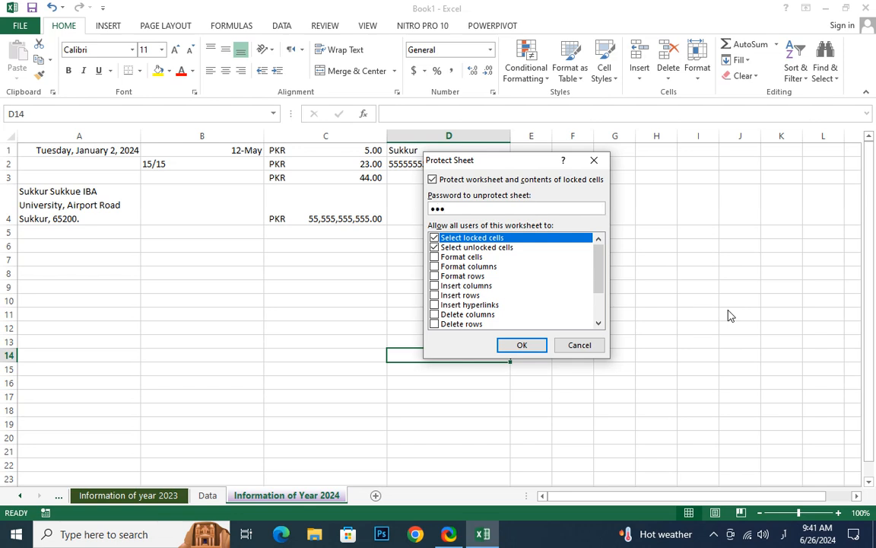
pyautogui.press('Return')
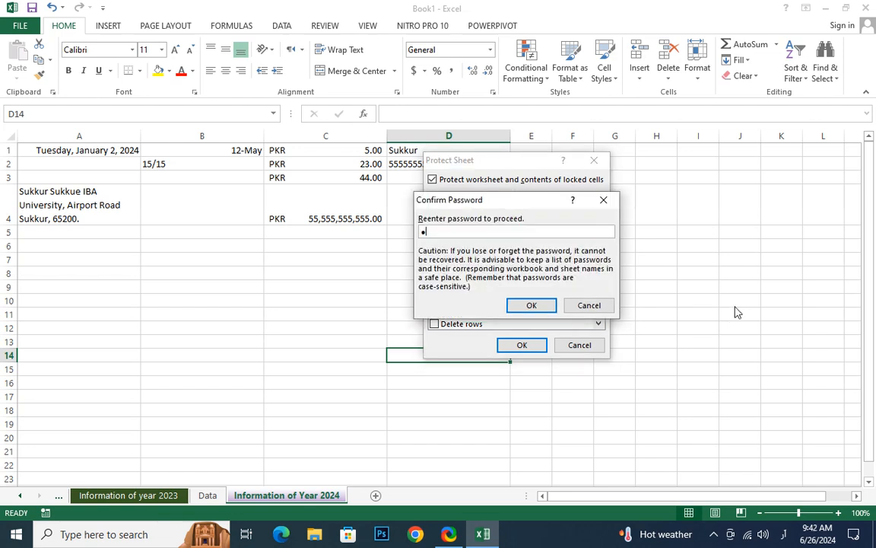
pyautogui.press('Return')
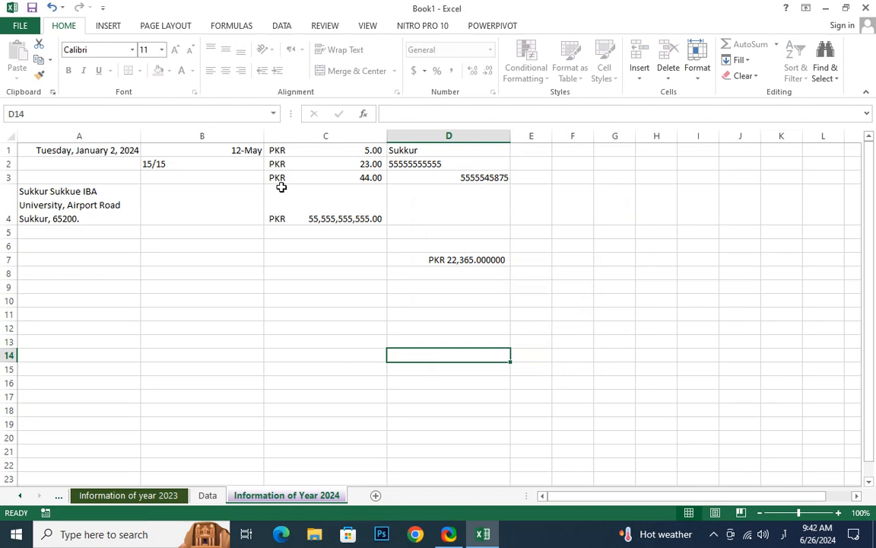
# - Try deleting C4, B3 and the A4 address cell, dismissing each protection warning
pyautogui.click(280, 191)
pyautogui.press('Delete')
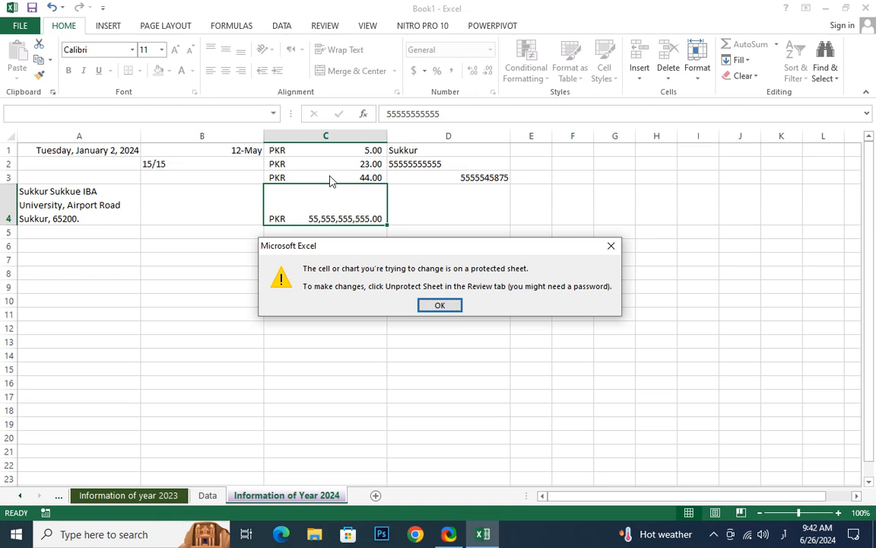
pyautogui.press('Return')
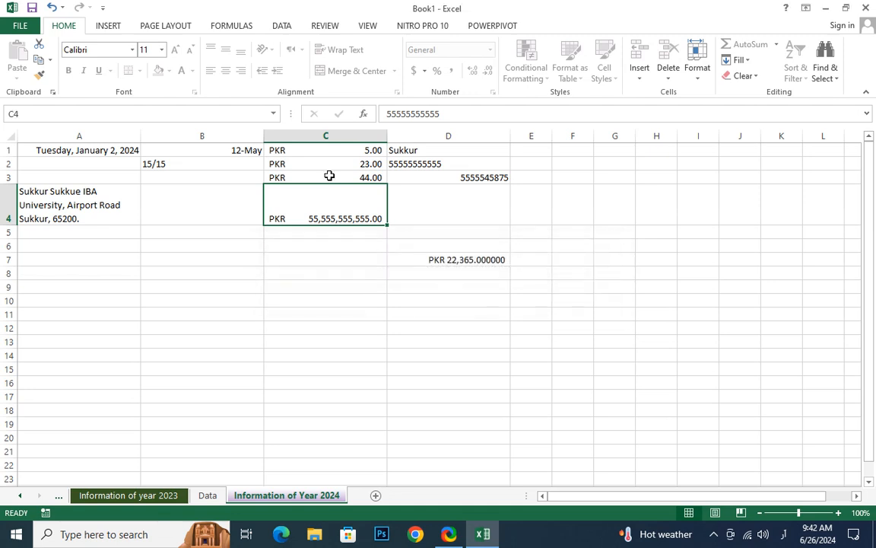
pyautogui.press('Left')
pyautogui.press('Delete')
pyautogui.press('Return')
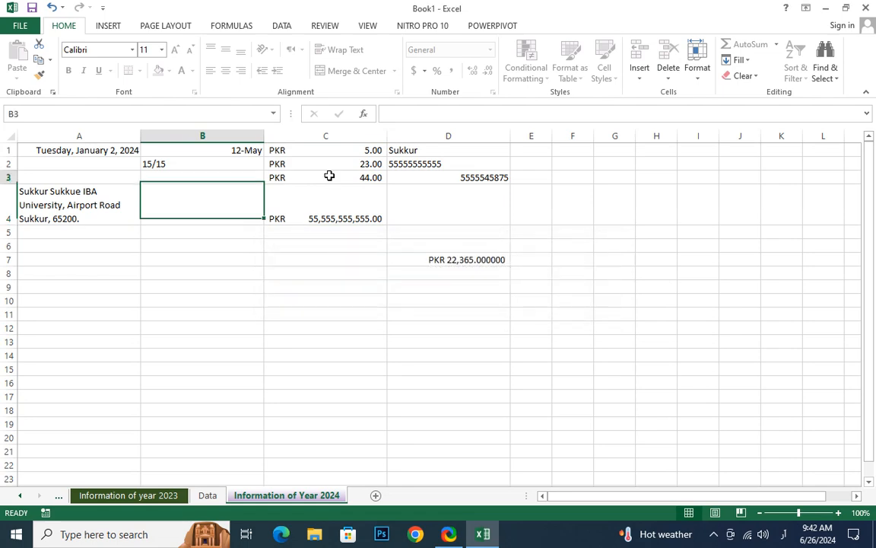
pyautogui.press('Left')
pyautogui.press('Down')
pyautogui.press('Delete')
pyautogui.press('Return')
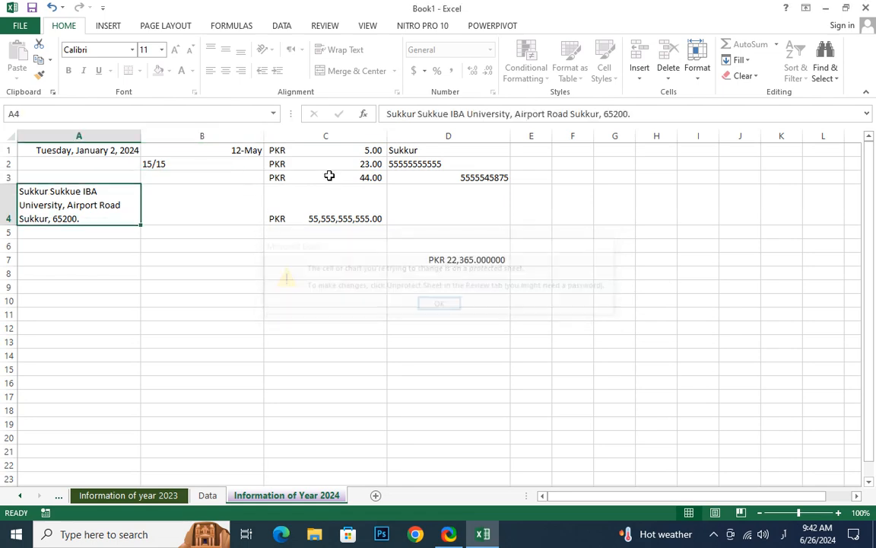
# - Try deleting A3, dismiss the warning, and add a new blank Sheet6
pyautogui.click(358, 243)
pyautogui.click(388, 186)
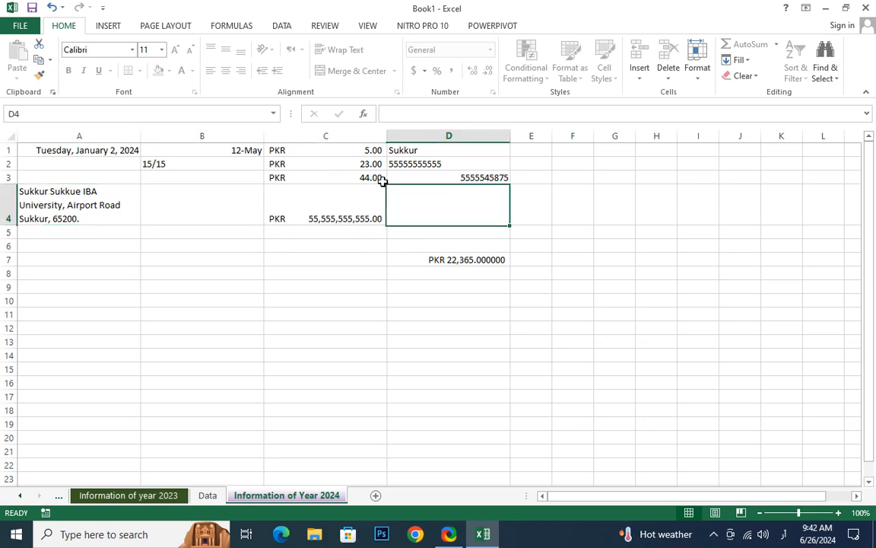
pyautogui.click(336, 166)
pyautogui.click(425, 217)
pyautogui.click(327, 203)
pyautogui.click(229, 191)
pyautogui.click(109, 181)
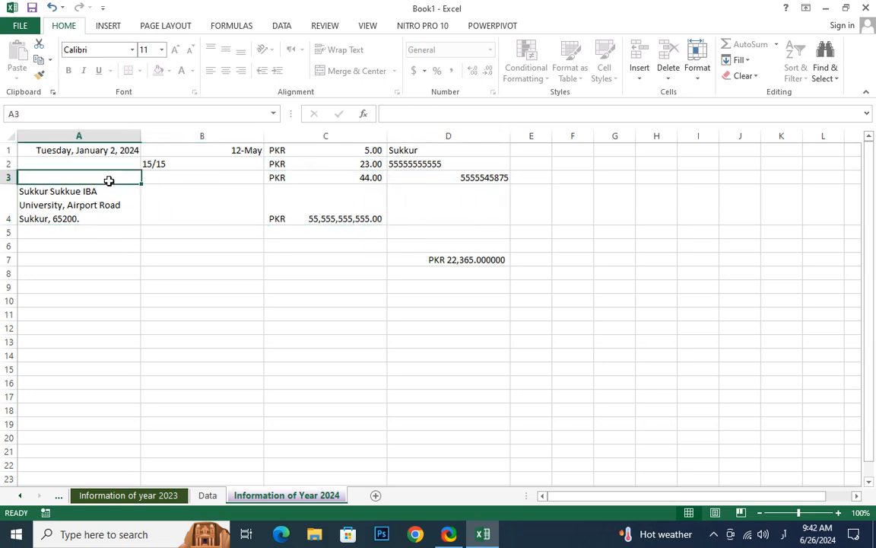
pyautogui.press('Delete')
pyautogui.click(454, 308)
pyautogui.click(375, 495)
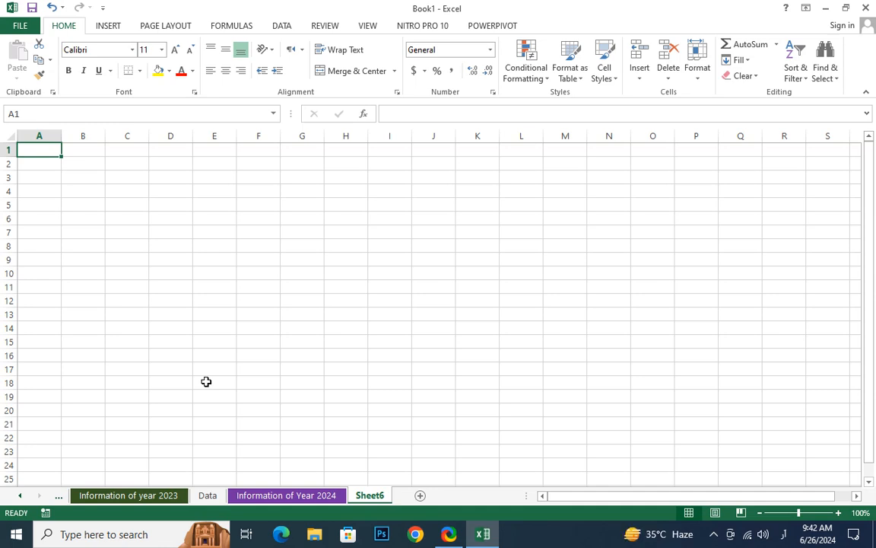
# - Type the Sindhi text ومرومرمرم into A1, then switch the keyboard back to English
pyautogui.click(76, 203)
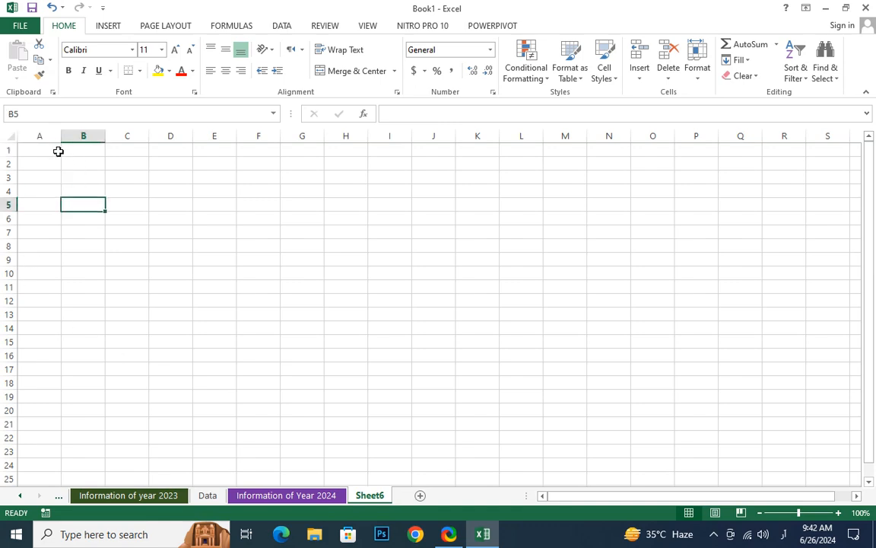
pyautogui.click(58, 151)
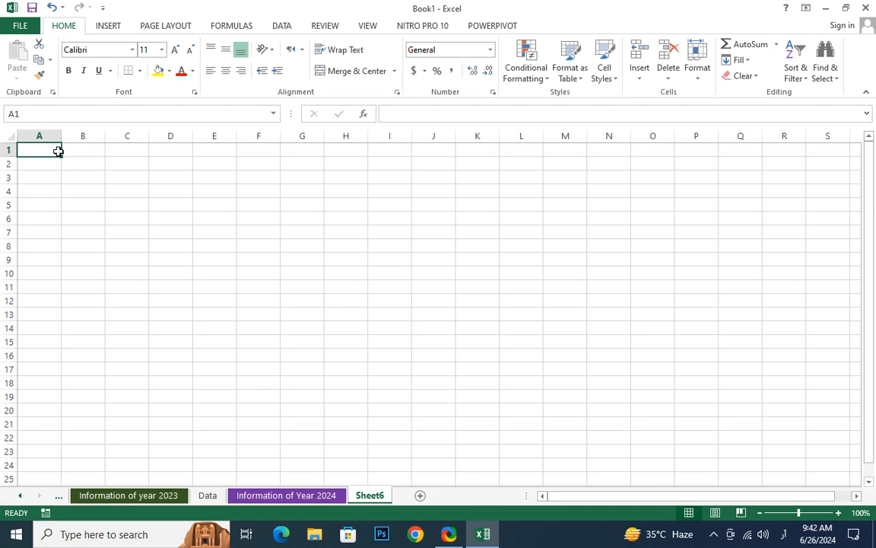
pyautogui.write('\\')
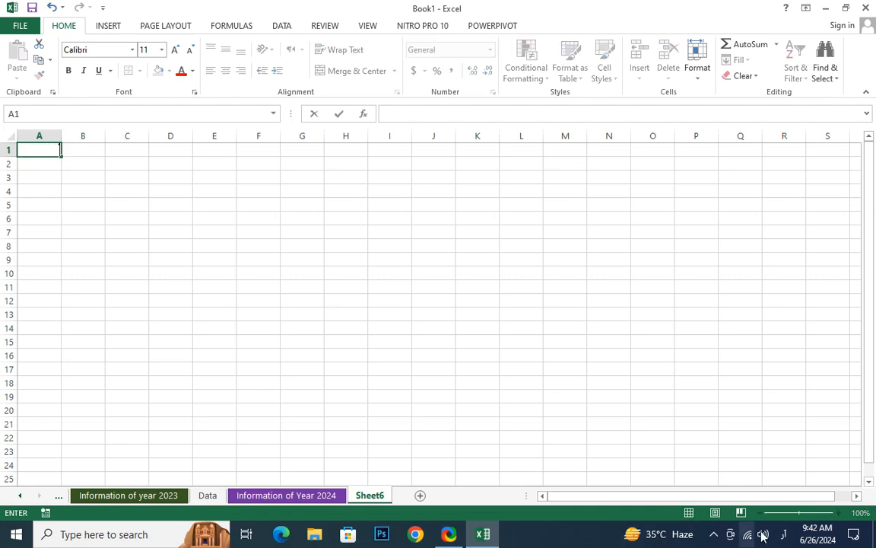
pyautogui.click(783, 534)
pyautogui.click(787, 388)
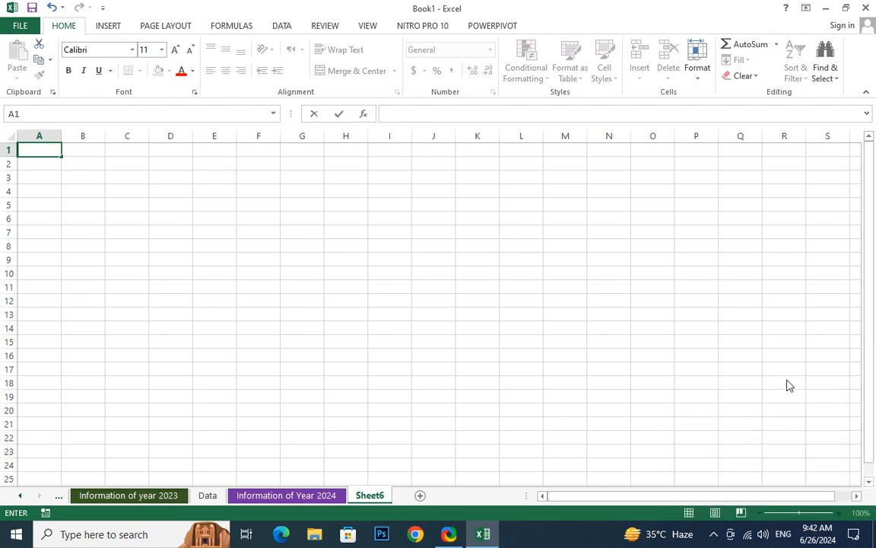
pyautogui.click(771, 536)
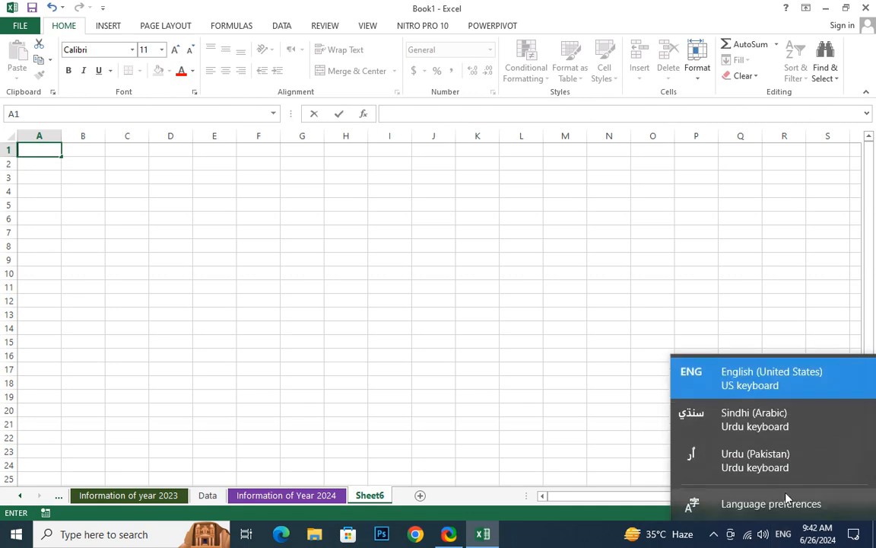
pyautogui.click(784, 424)
pyautogui.write('ومرومرمرم')
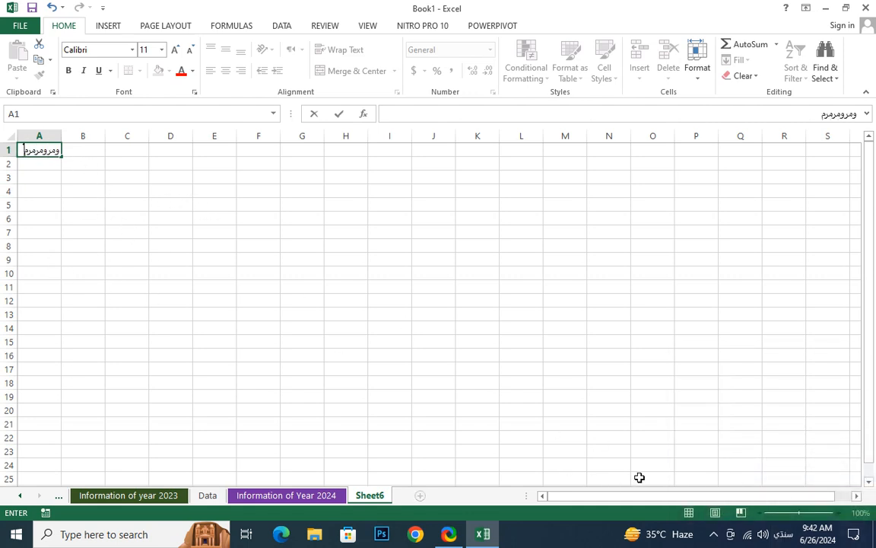
pyautogui.click(784, 535)
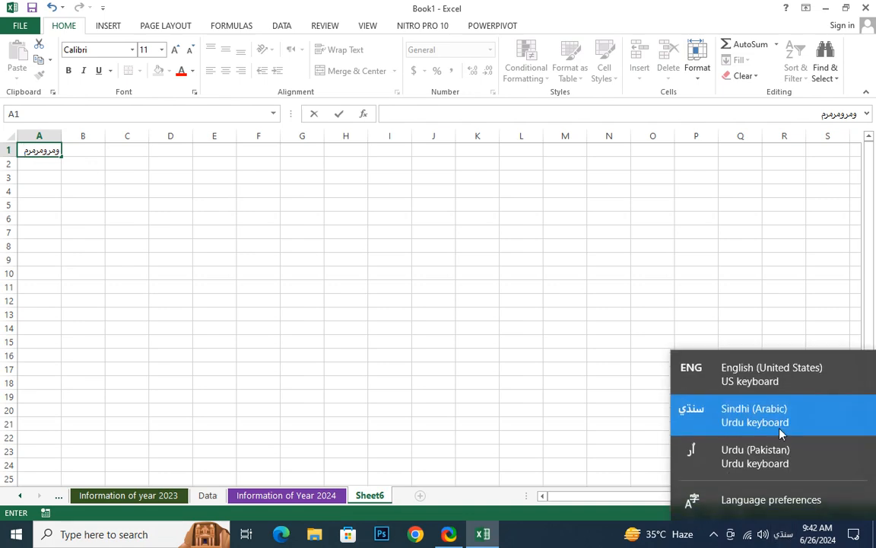
pyautogui.click(784, 373)
pyautogui.click(37, 173)
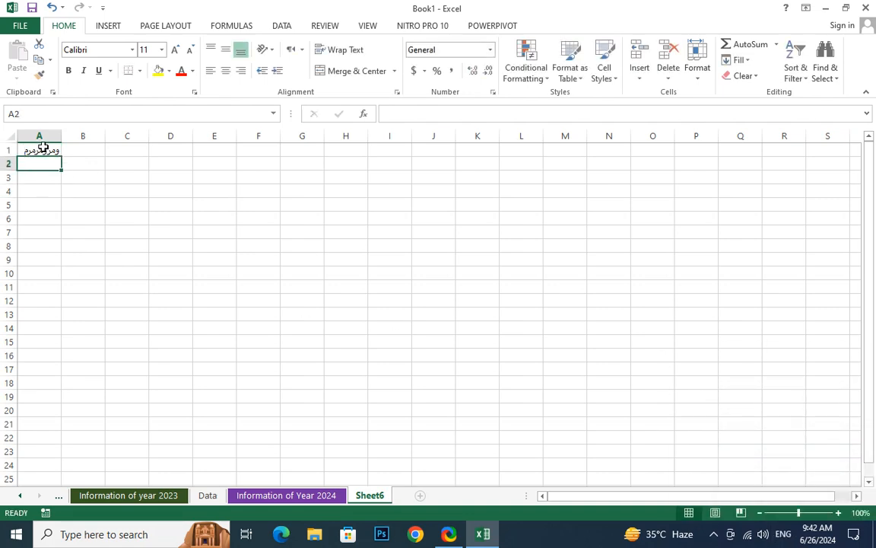
pyautogui.click(41, 149)
# - Enter the headers SO, Name and Father Name in A1:C1
pyautogui.write('Nam')
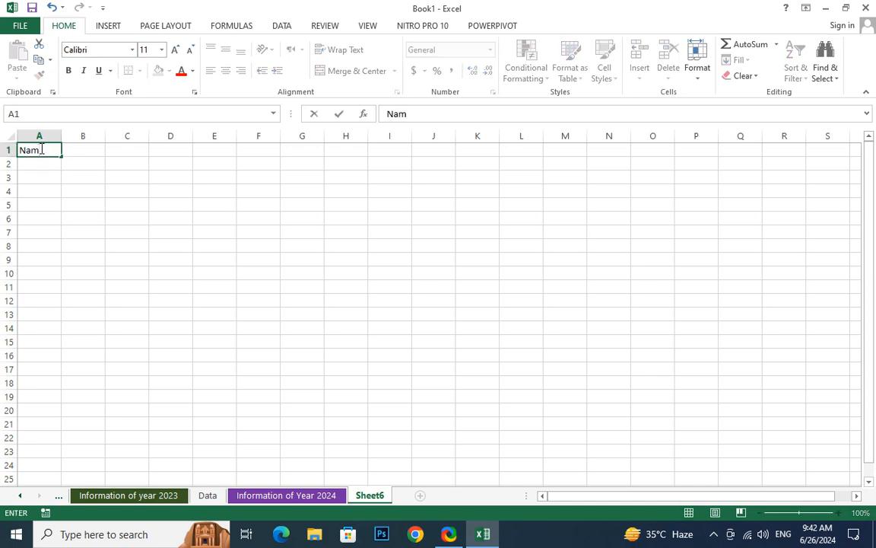
pyautogui.press('BackSpace')
pyautogui.press('BackSpace')
pyautogui.press('BackSpace')
pyautogui.write('SO')
pyautogui.press('Tab')
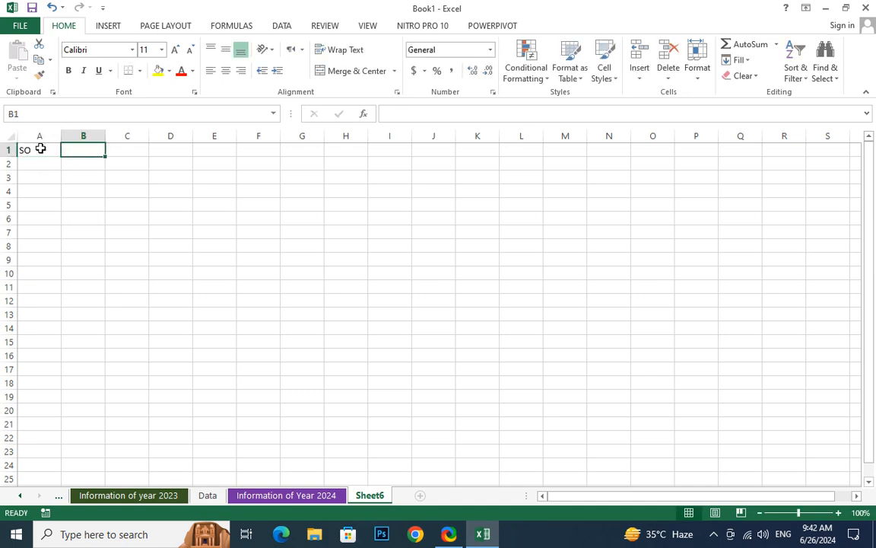
pyautogui.write('Namw')
pyautogui.press('BackSpace')
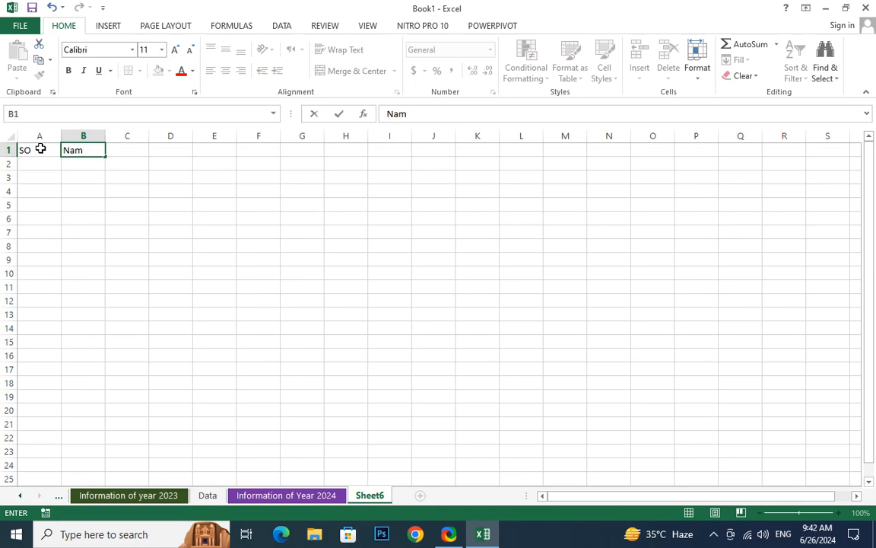
pyautogui.write('e')
pyautogui.press('Tab')
pyautogui.write('Fathers')
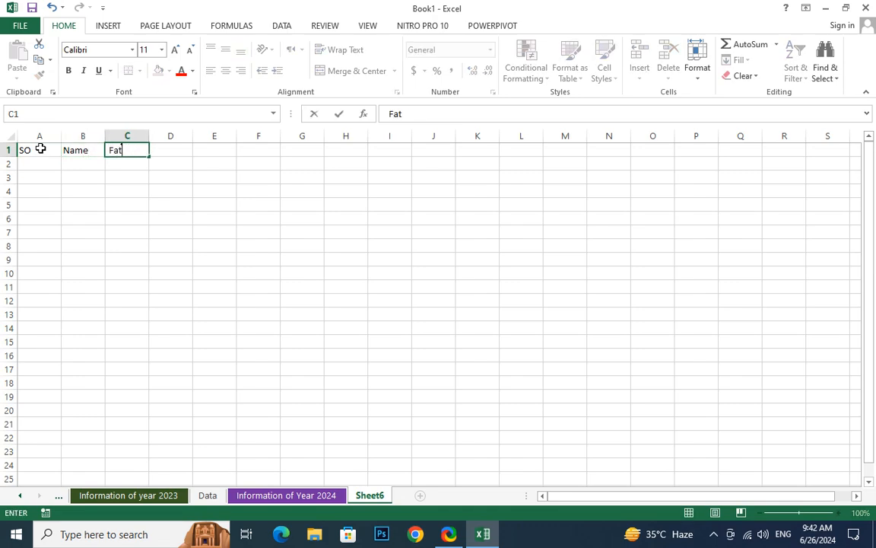
pyautogui.press('BackSpace')
pyautogui.write('Name')
pyautogui.press('Tab')
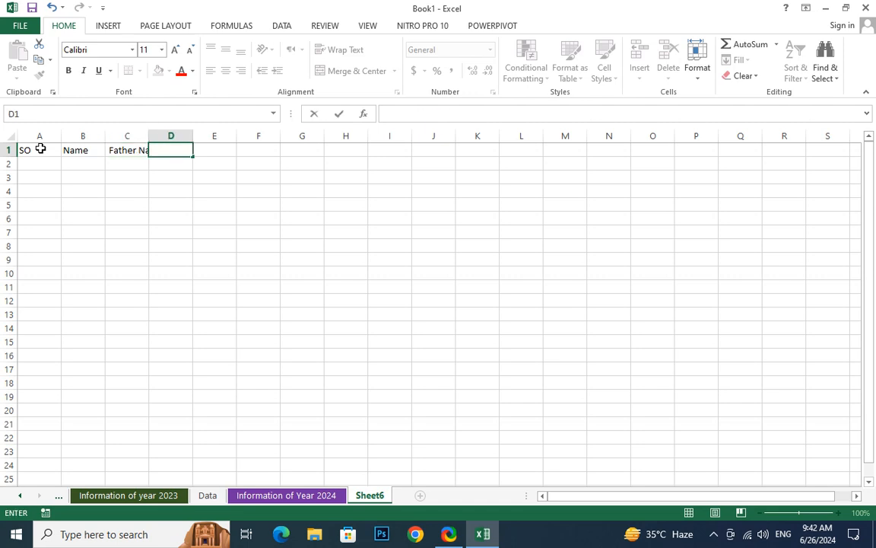
# - Autofit column C, correct the Father Name header, and add Marks in D1
pyautogui.click(233, 285)
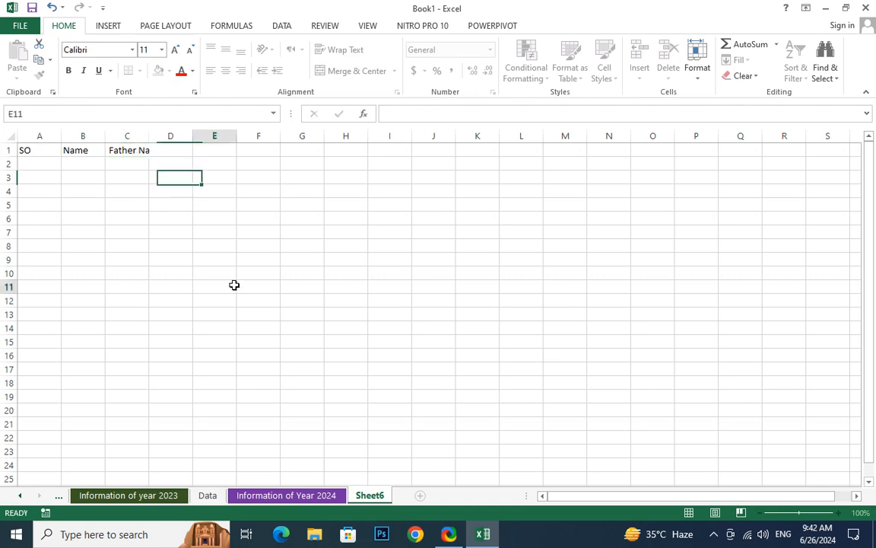
pyautogui.doubleClick(149, 138)
pyautogui.click(160, 147)
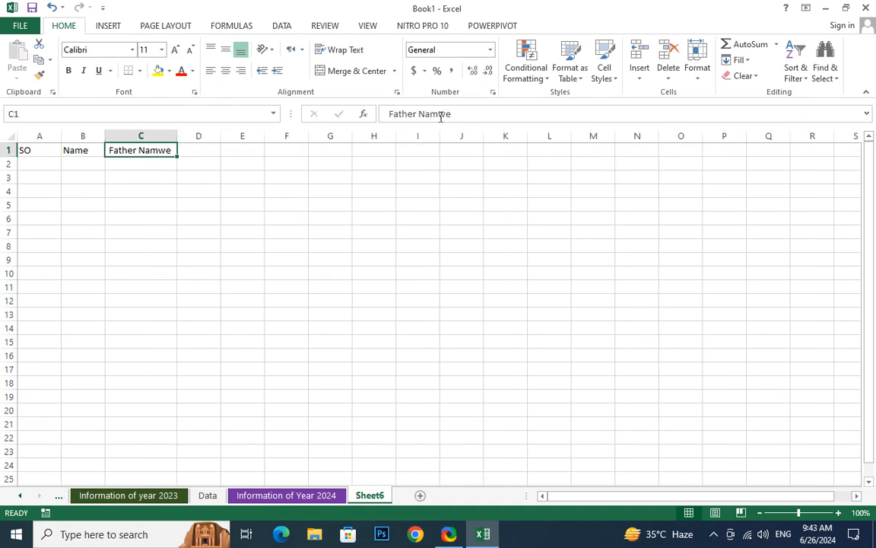
pyautogui.moveTo(441, 116); pyautogui.dragTo(538, 117)
pyautogui.write('e')
pyautogui.click(219, 218)
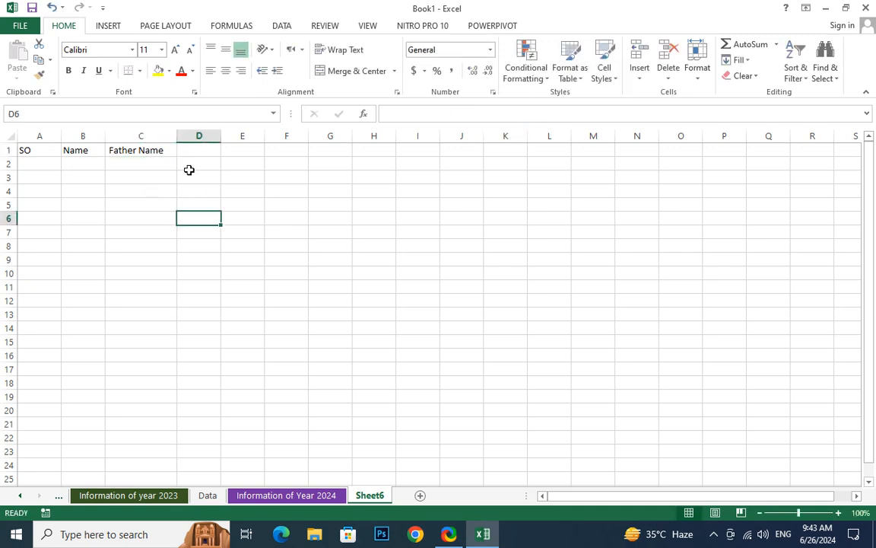
pyautogui.click(195, 150)
pyautogui.write('Mar')
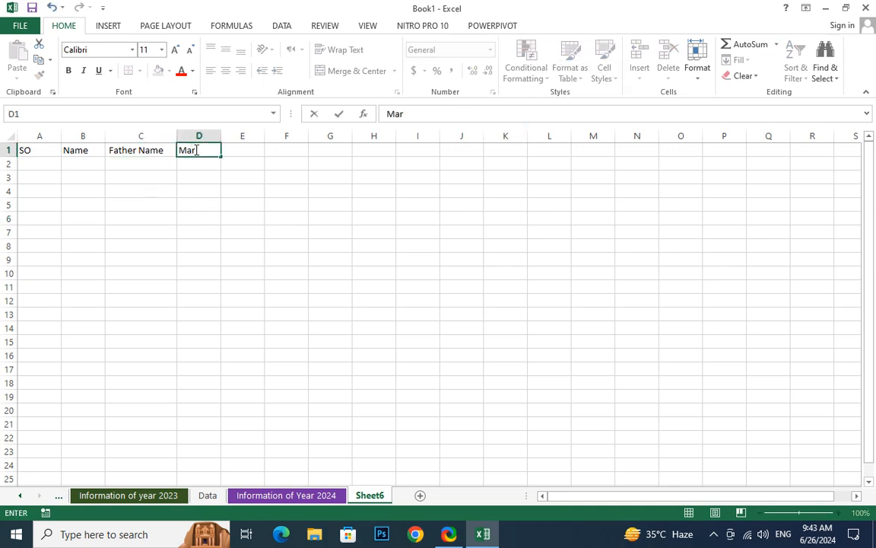
pyautogui.write('ks')
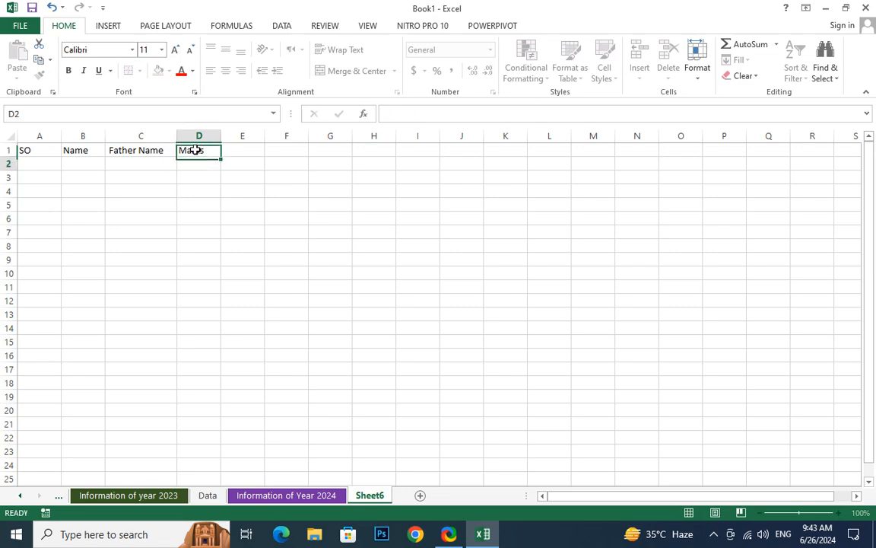
pyautogui.press('Return')
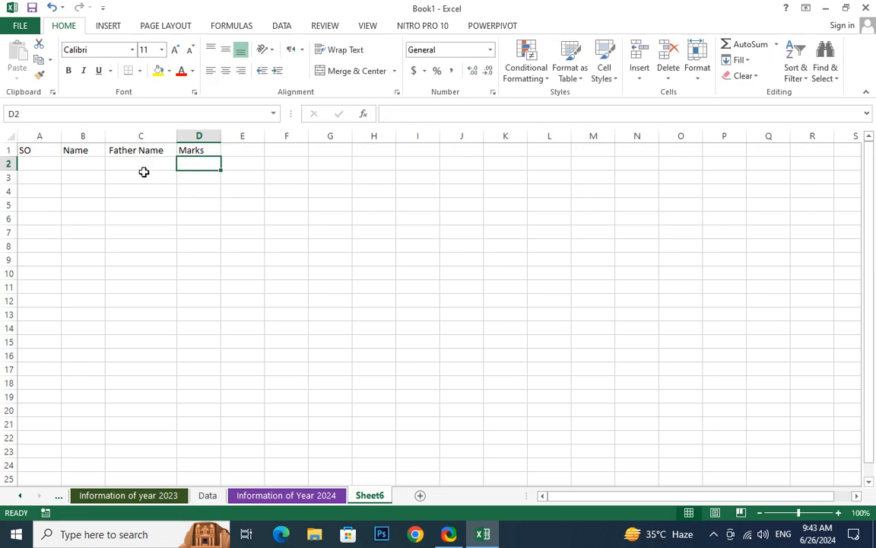
# - Enter 1 and 2 in A2:A3 and fill the serial numbers down to 91
pyautogui.click(48, 162)
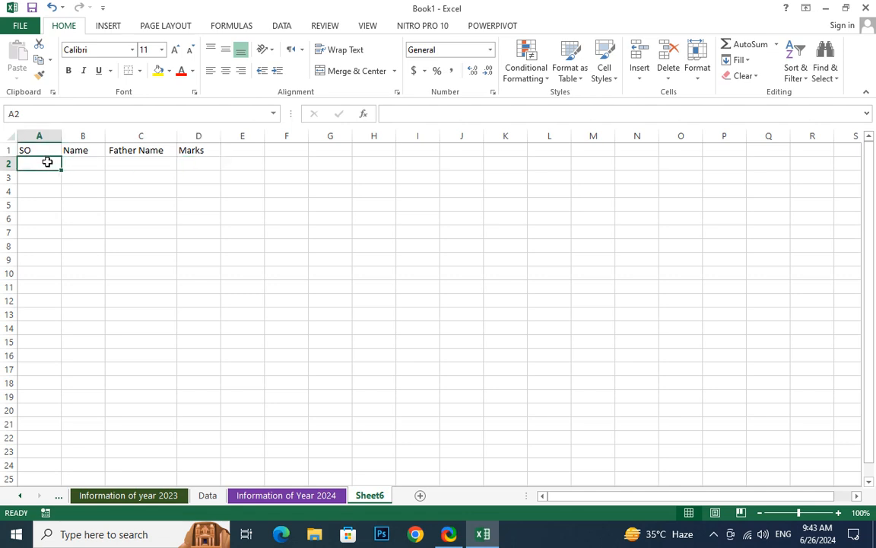
pyautogui.write('1')
pyautogui.press('Return')
pyautogui.press('Return')
pyautogui.write('2')
pyautogui.press('Return')
pyautogui.click(27, 176)
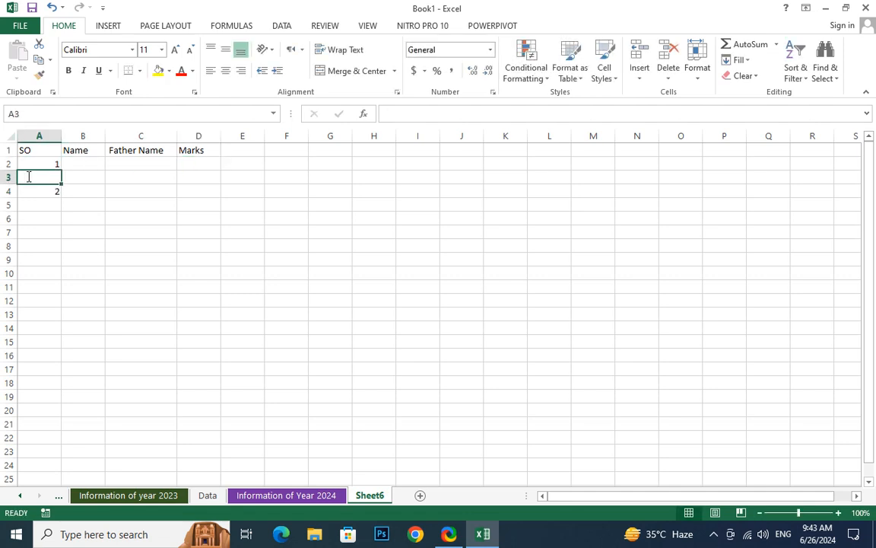
pyautogui.write('2')
pyautogui.press('Return')
pyautogui.click(55, 162)
pyautogui.moveTo(55, 162); pyautogui.dragTo(47, 480)
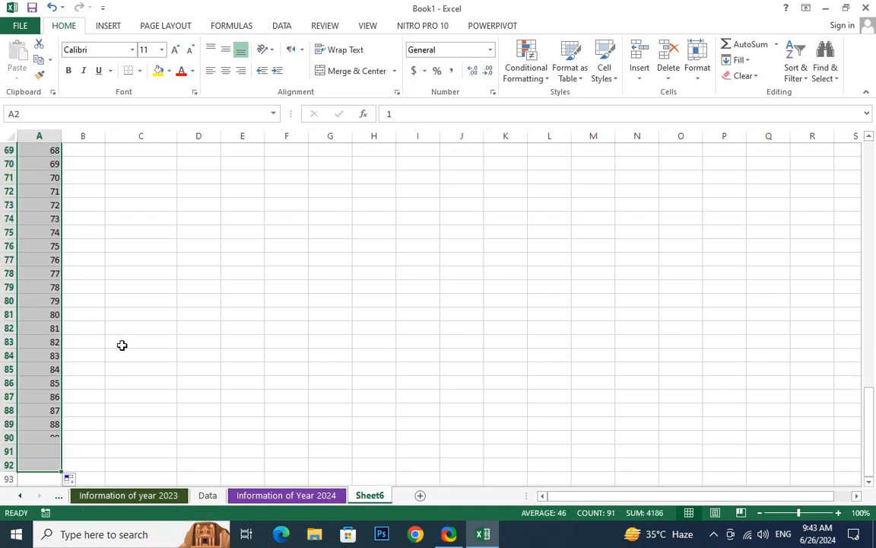
pyautogui.scroll(10, 125, 339)
pyautogui.scroll(7, 126, 334)
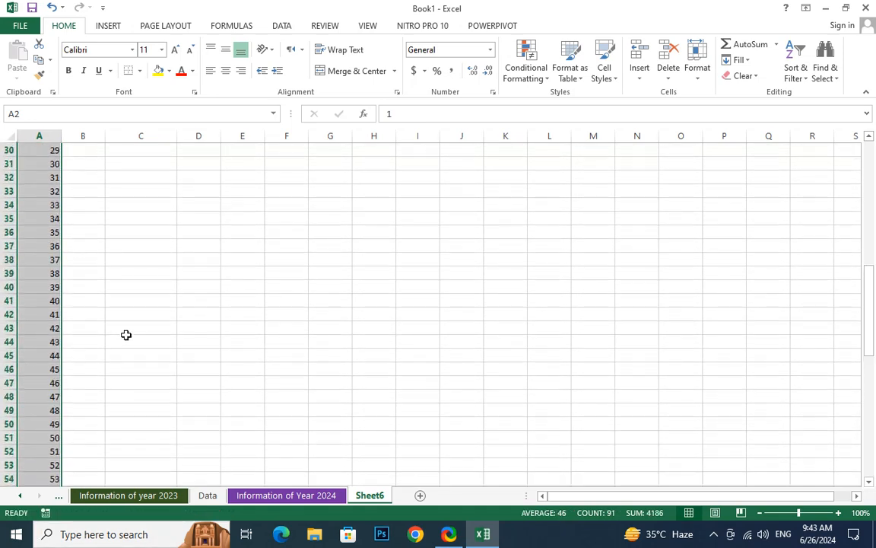
pyautogui.moveTo(872, 289); pyautogui.dragTo(872, 151)
pyautogui.click(92, 166)
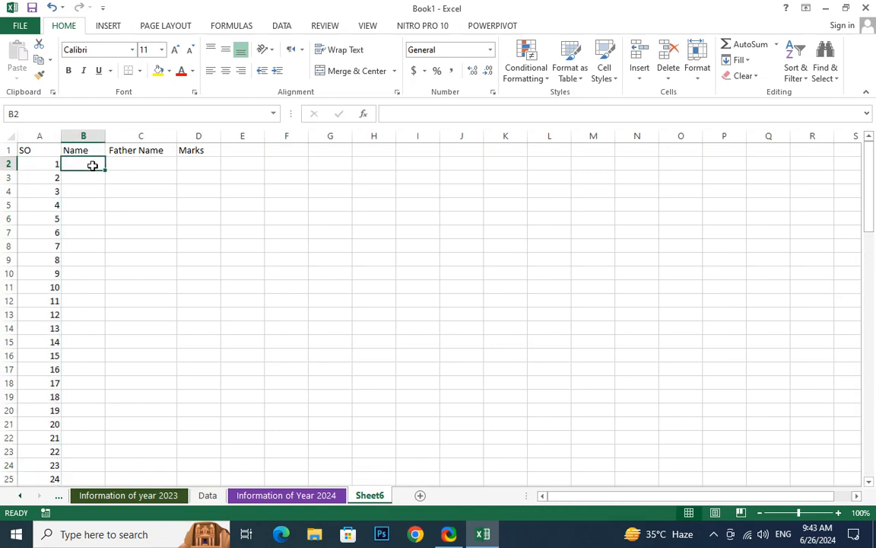
# - Enter the name Akram in B2 and correct the father's name typed in C2
pyautogui.write('Akra')
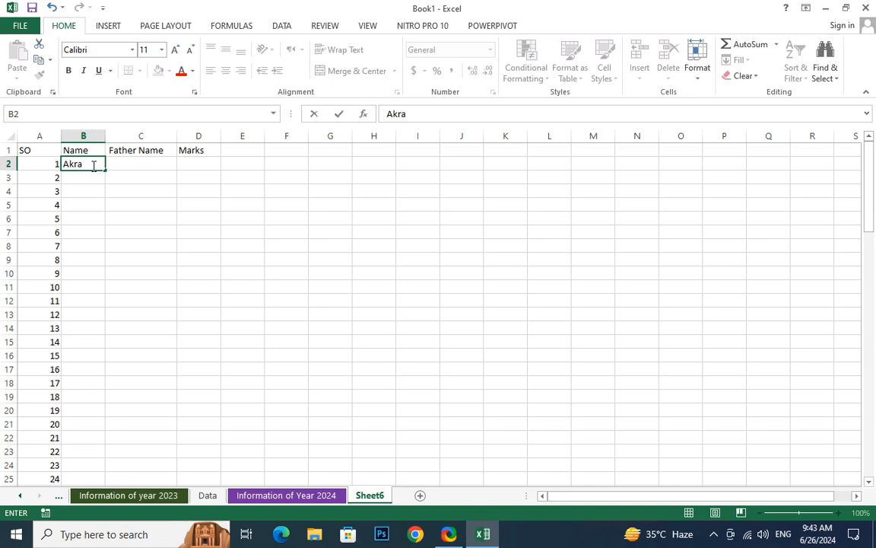
pyautogui.write('n')
pyautogui.press('BackSpace')
pyautogui.write('m')
pyautogui.press('Tab')
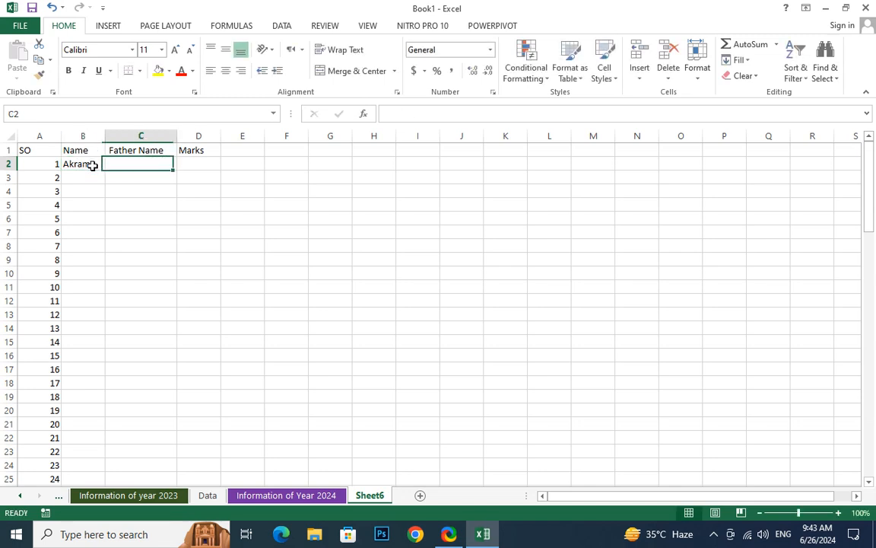
pyautogui.write('Aslma')
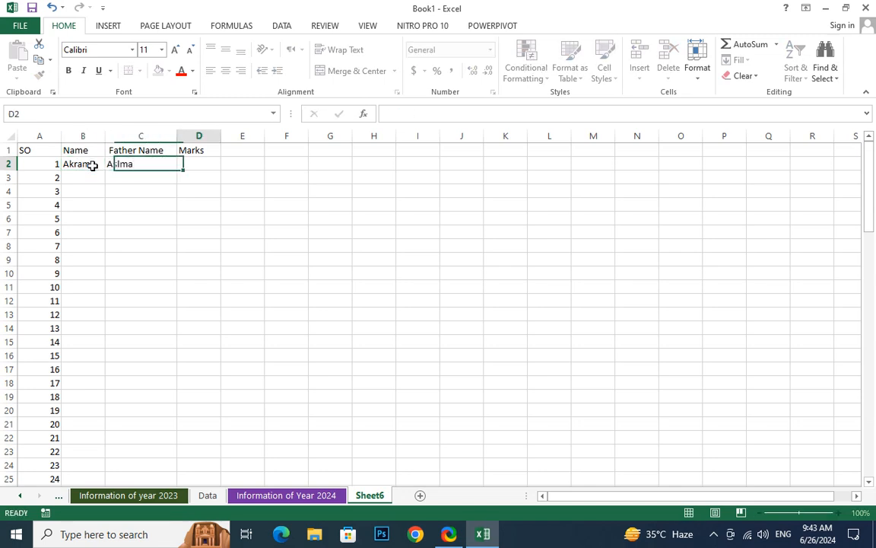
pyautogui.press('Tab')
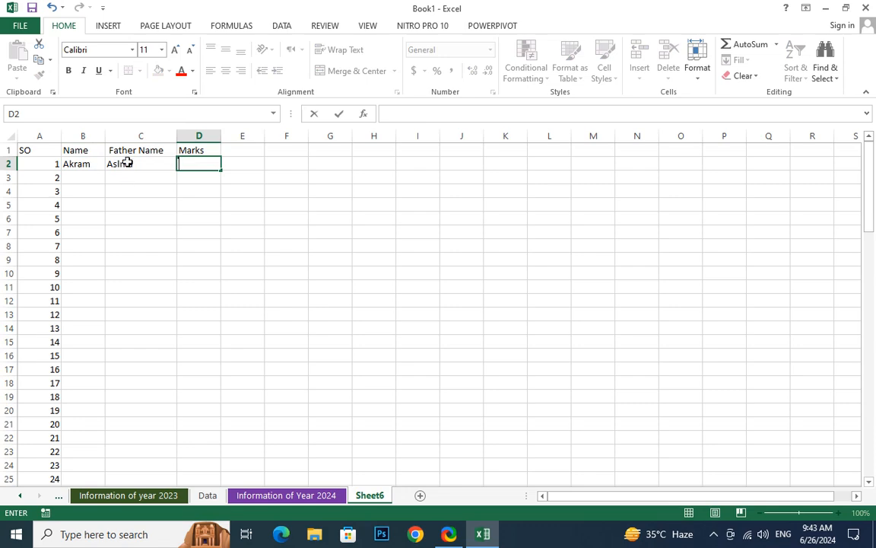
pyautogui.doubleClick(128, 164)
pyautogui.write('a')
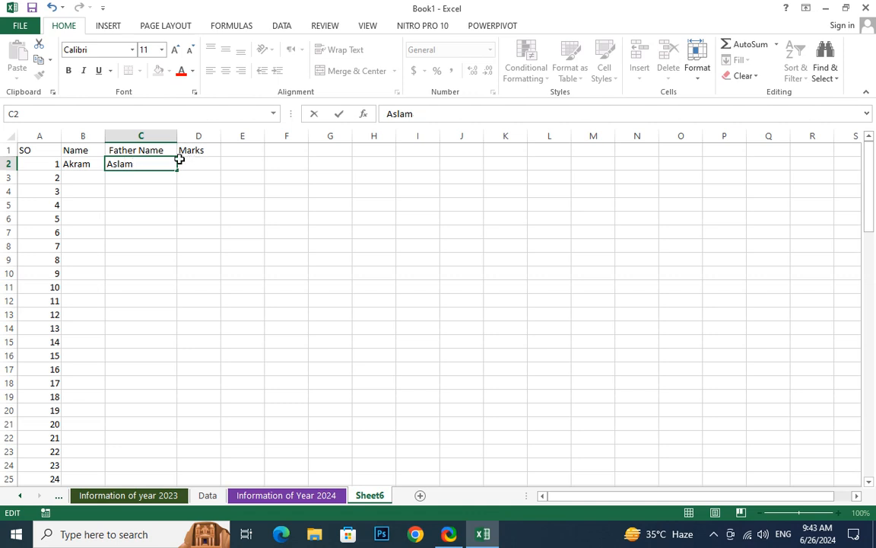
pyautogui.click(71, 179)
# - Enter Farman in B3 with father name Zeeshan in C3
pyautogui.write('Farman')
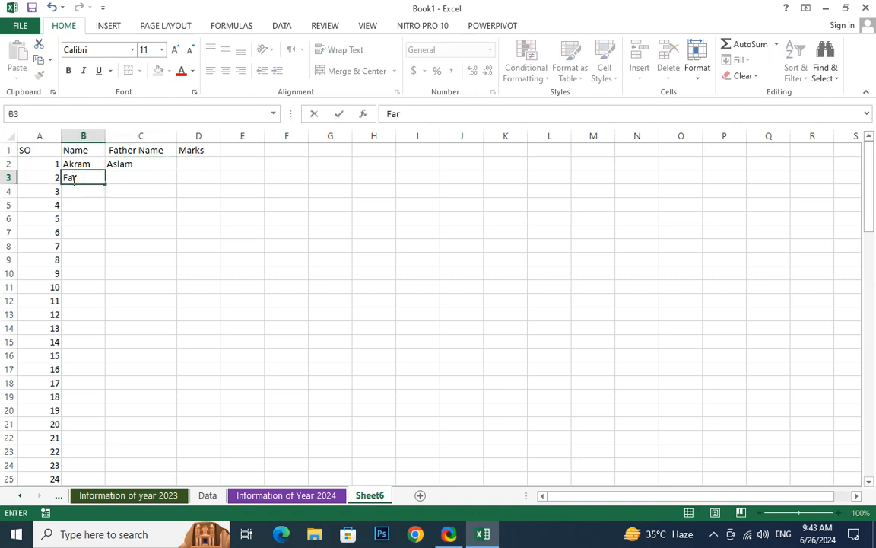
pyautogui.press('Tab')
pyautogui.write('Zee')
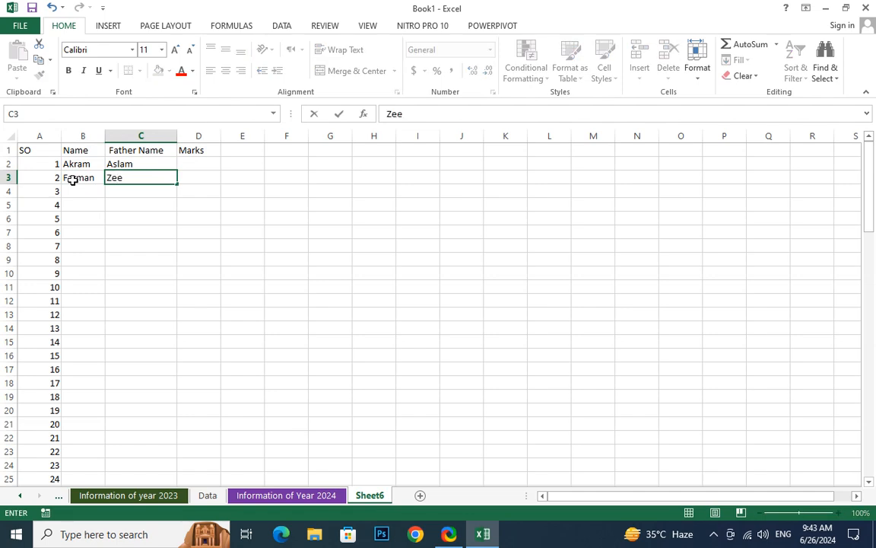
pyautogui.write('shan')
pyautogui.press('Tab')
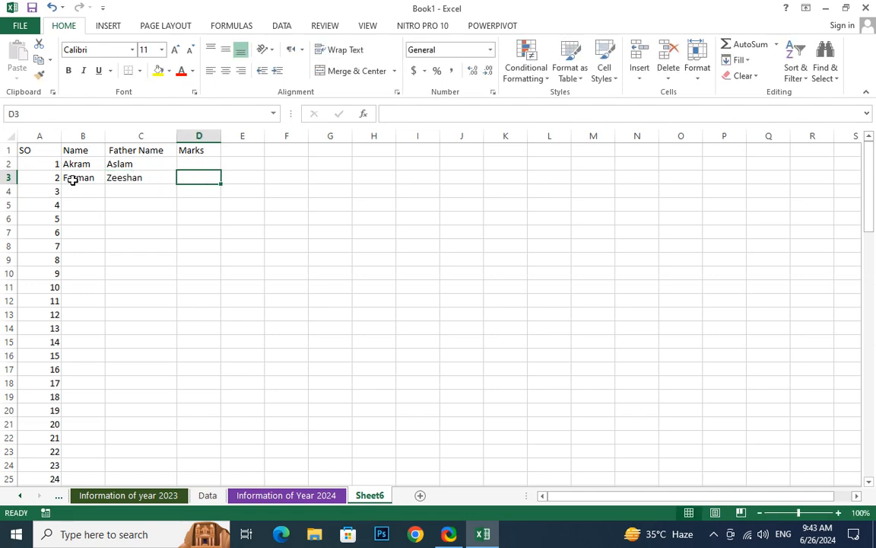
# - Enter Noman in B4 and Adnan in C4, then move back up the Marks column
pyautogui.click(75, 192)
pyautogui.write('Na')
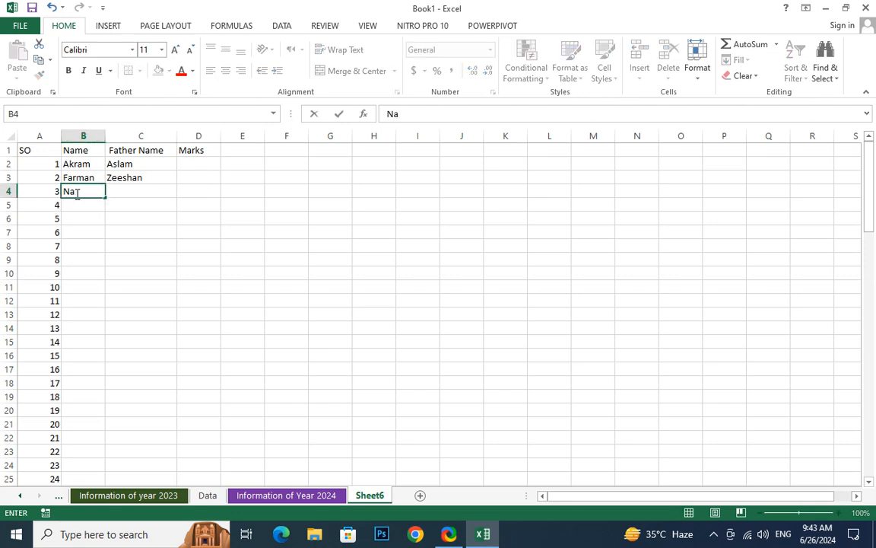
pyautogui.press('BackSpace')
pyautogui.write('oman')
pyautogui.press('Tab')
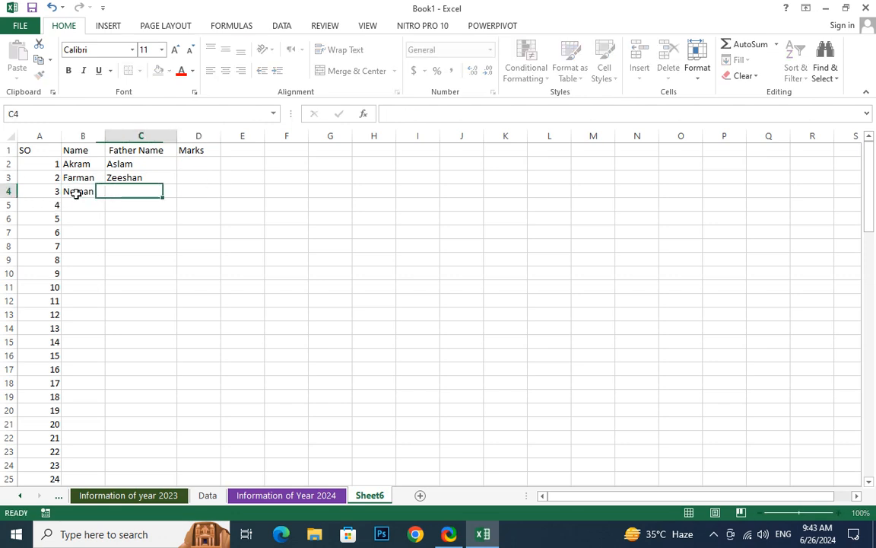
pyautogui.write('Adan')
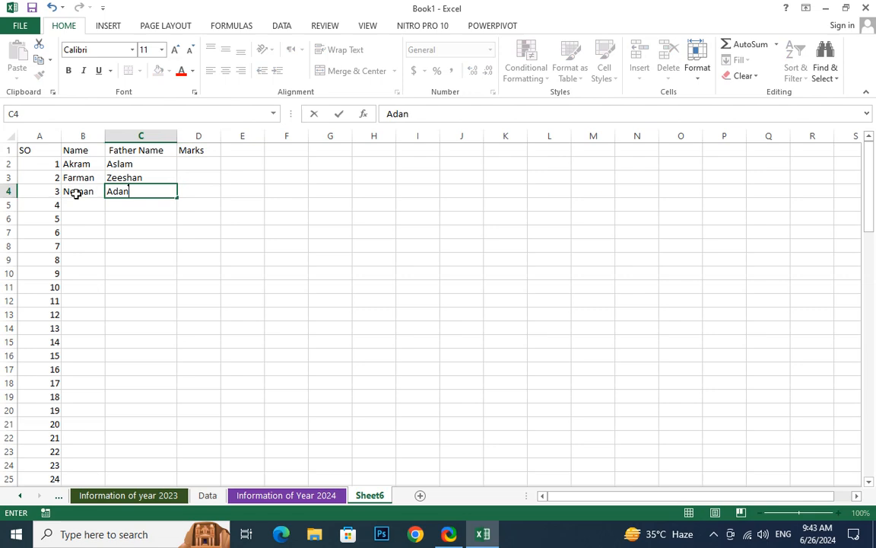
pyautogui.write('a')
pyautogui.press('BackSpace')
pyautogui.press('BackSpace')
pyautogui.press('BackSpace')
pyautogui.write('nan')
pyautogui.press('Tab')
pyautogui.press('Up')
pyautogui.press('Up')
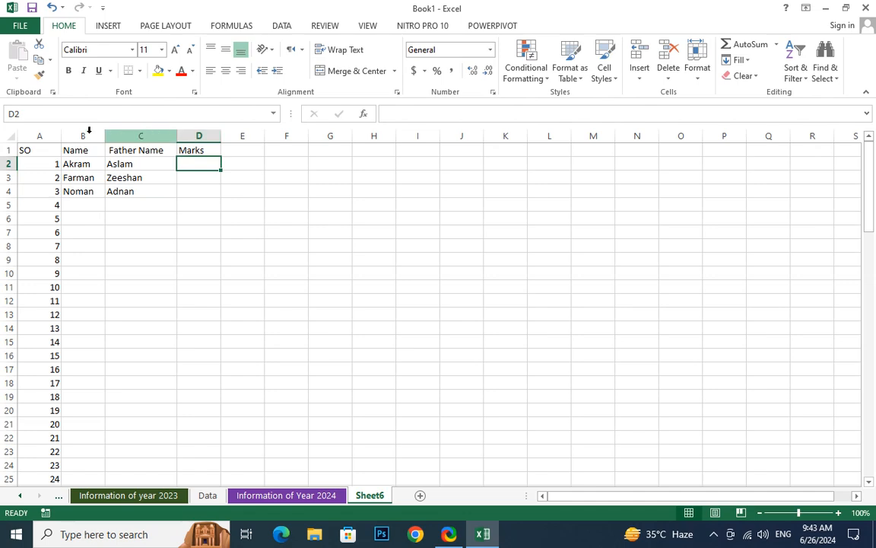
# - Clear the extra serial numbers from A5:A25
pyautogui.hotkey('ctrl', 'Home')
pyautogui.moveTo(39, 206); pyautogui.dragTo(39, 477)
pyautogui.press('Delete')
pyautogui.click(99, 404)
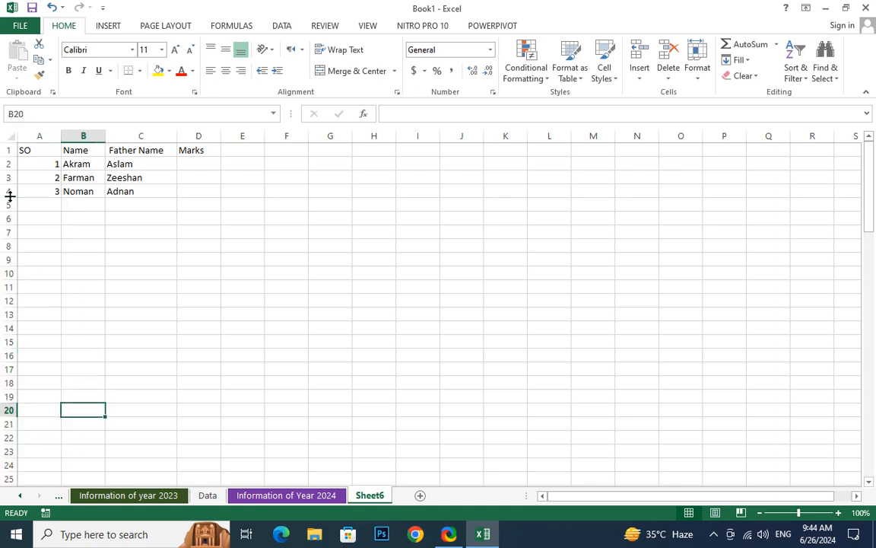
# - Select the table and the Marks cells, then check the Format protection options without changing anything
pyautogui.moveTo(39, 135); pyautogui.dragTo(178, 224)
pyautogui.click(178, 224)
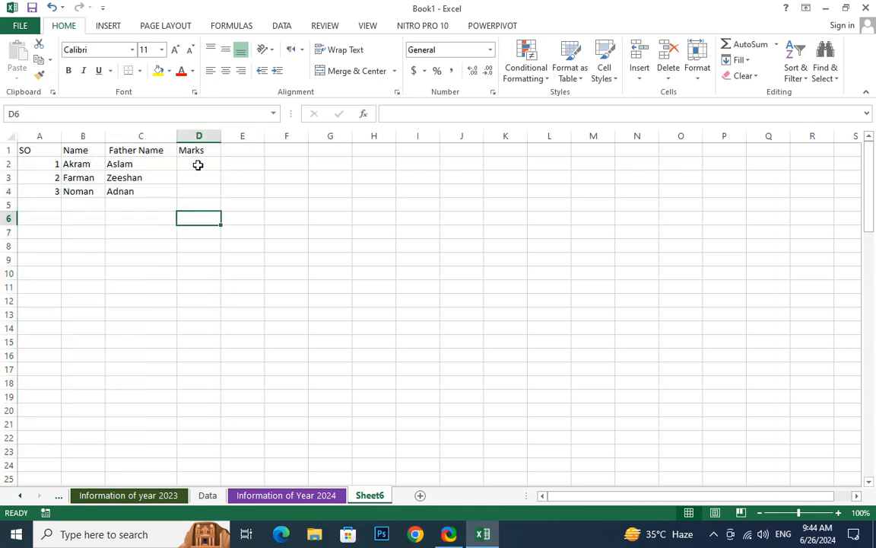
pyautogui.click(196, 161)
pyautogui.moveTo(196, 160); pyautogui.dragTo(198, 194)
pyautogui.click(111, 191)
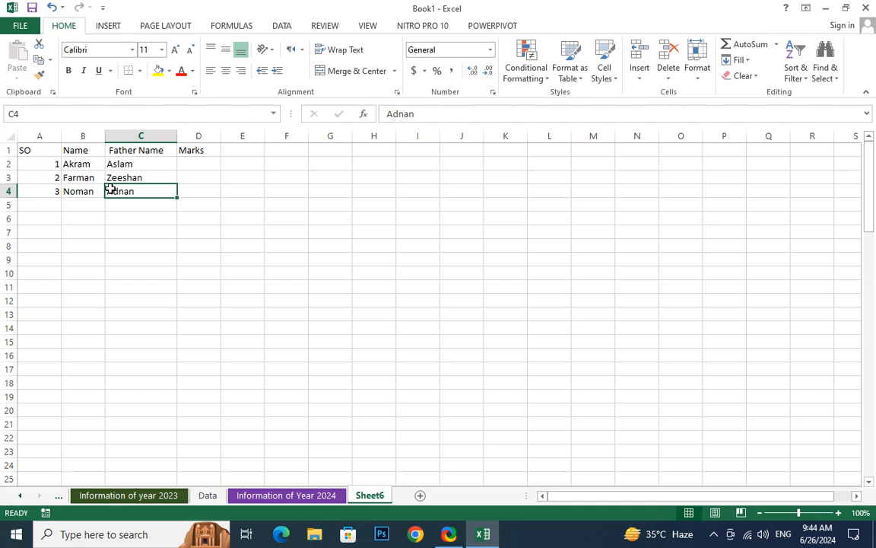
pyautogui.click(161, 233)
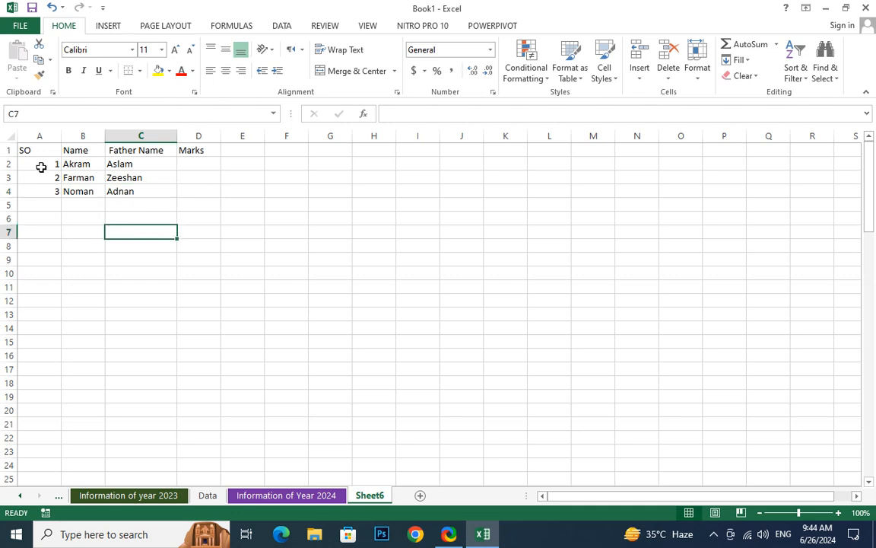
pyautogui.click(41, 166)
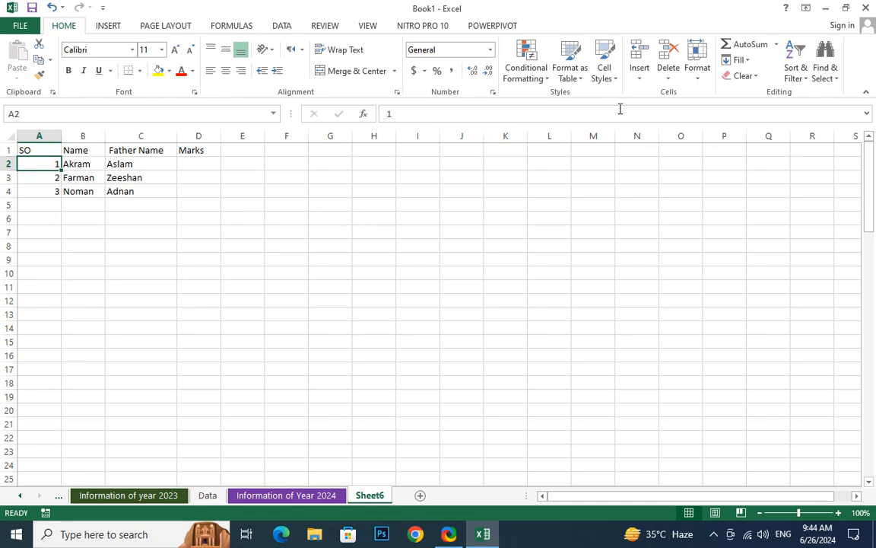
pyautogui.click(695, 82)
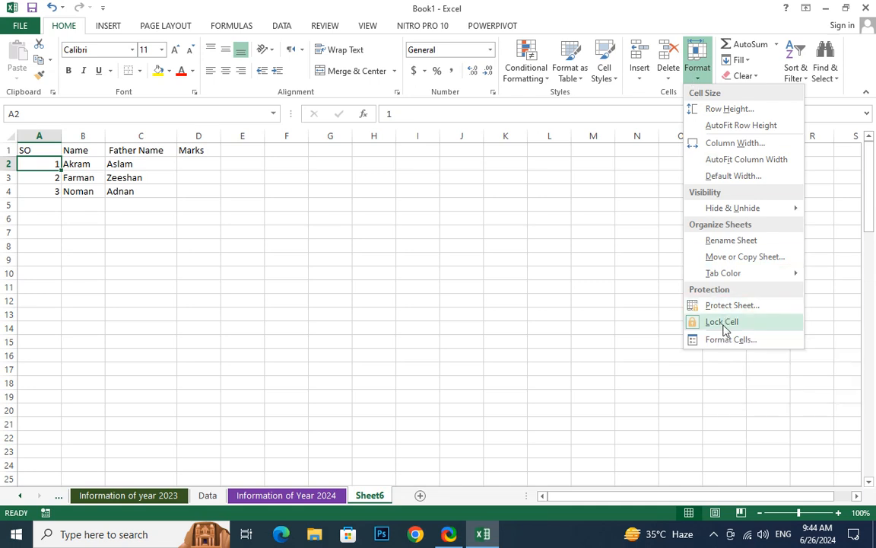
pyautogui.click(205, 230)
# - Unlock the Marks cells D2:D4 with Format > Lock Cell
pyautogui.click(202, 169)
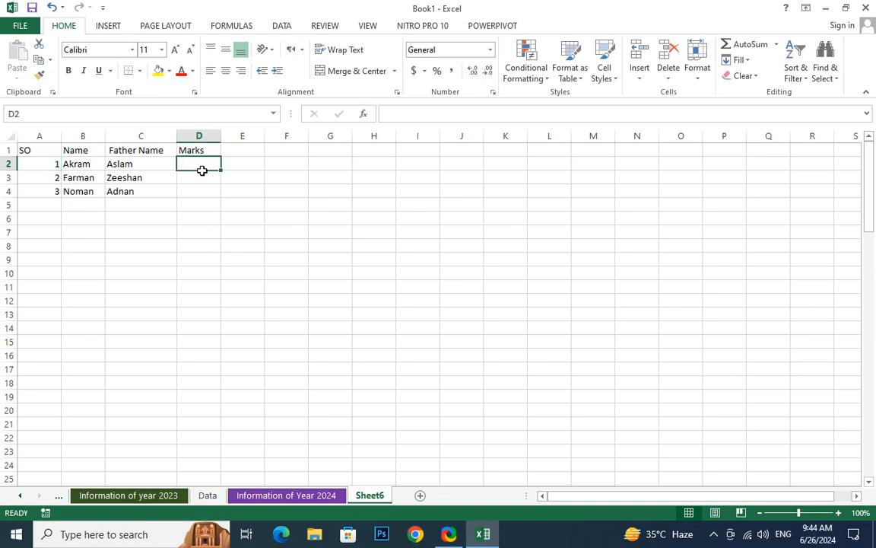
pyautogui.moveTo(202, 170); pyautogui.dragTo(201, 188)
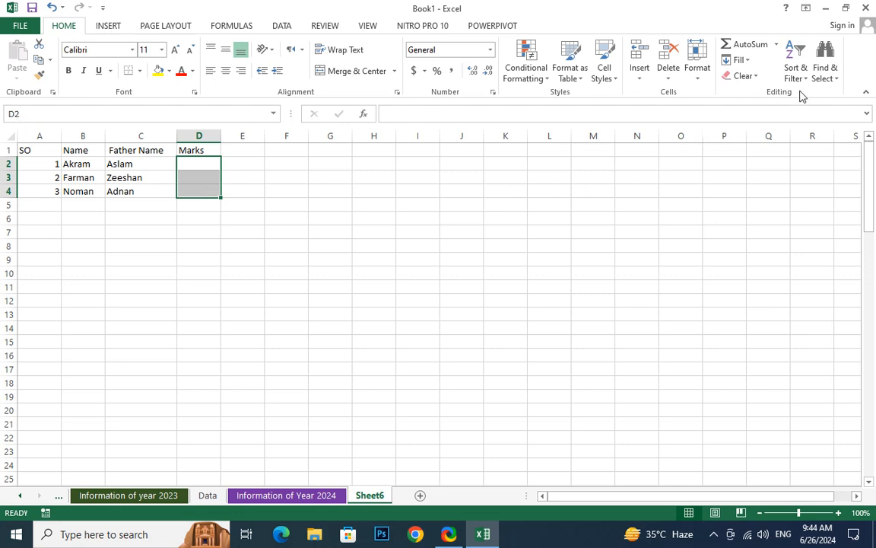
pyautogui.click(696, 76)
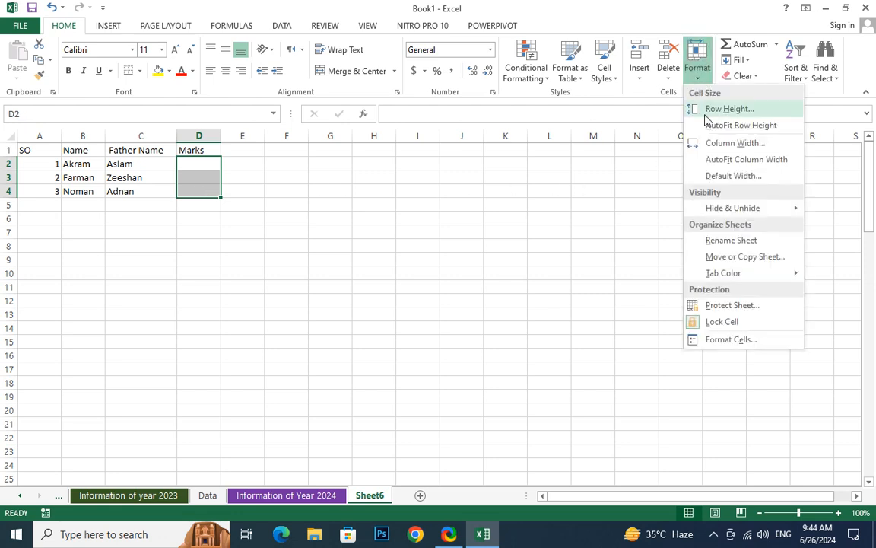
pyautogui.click(731, 324)
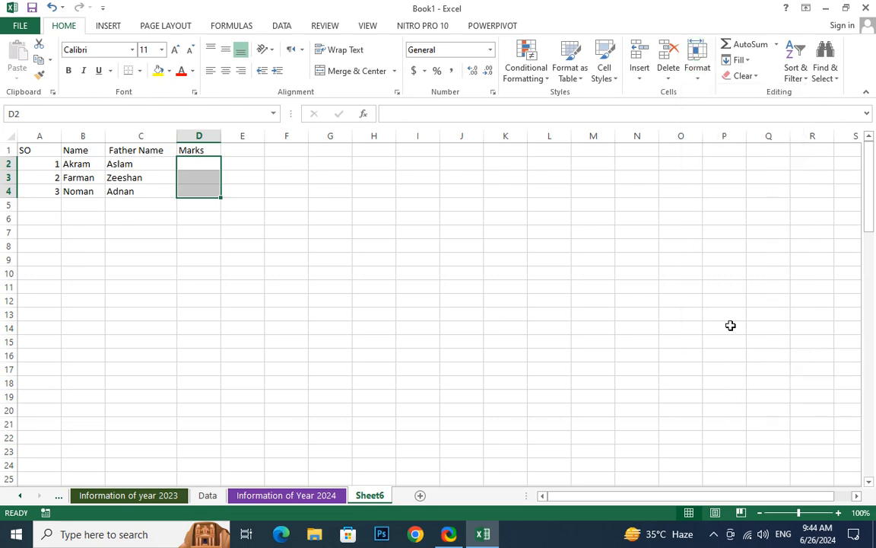
pyautogui.click(200, 217)
# - Test editing with 'cc' in D2 and 'sd' in C2, then undo and delete the test text
pyautogui.click(204, 167)
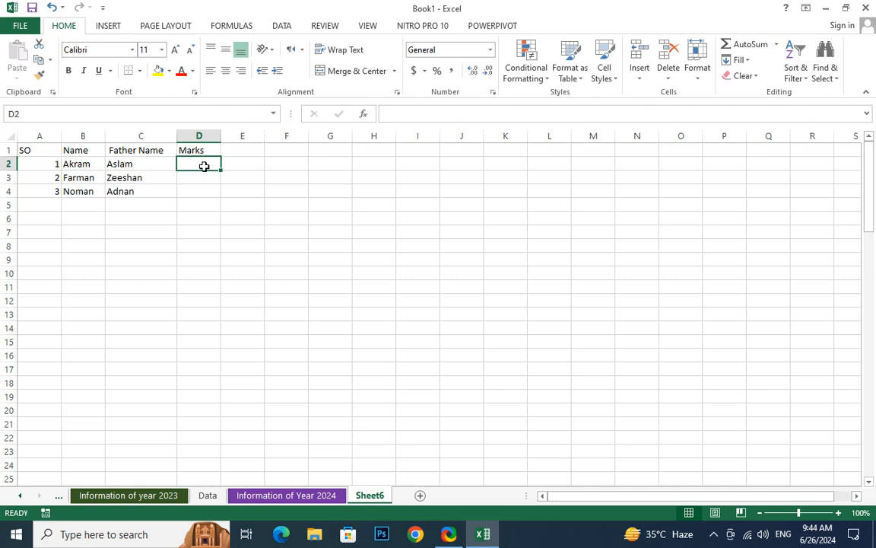
pyautogui.write('cc')
pyautogui.click(196, 235)
pyautogui.click(159, 163)
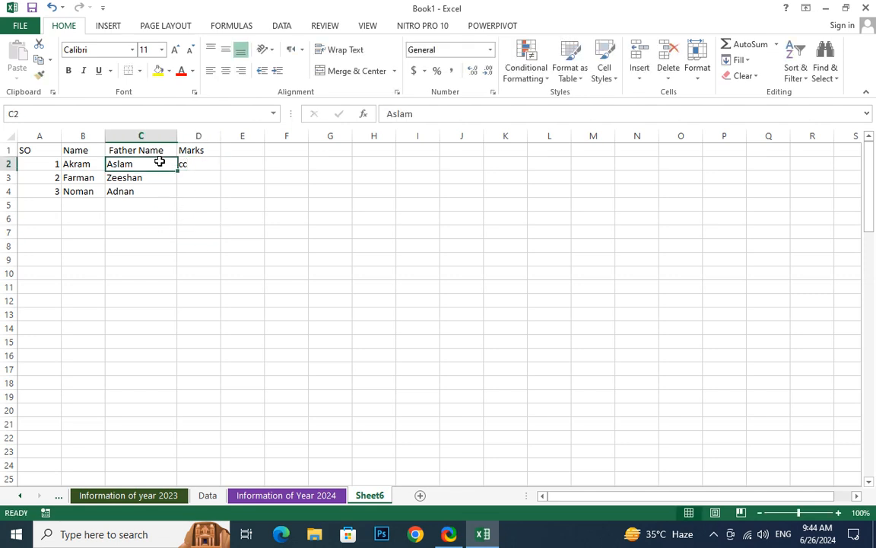
pyautogui.write('sd')
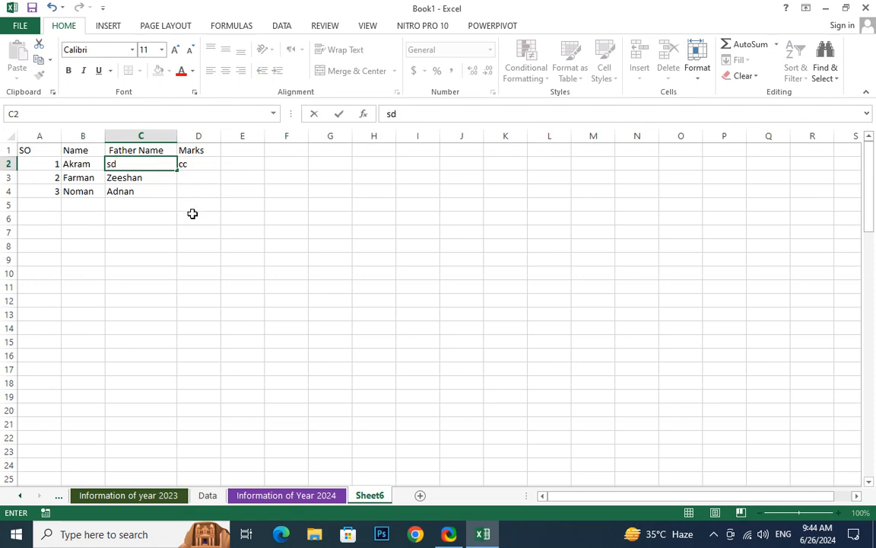
pyautogui.hotkey('ctrl', 'z')
pyautogui.hotkey('ctrl', 'z')
pyautogui.hotkey('ctrl', 'z')
pyautogui.click(201, 174)
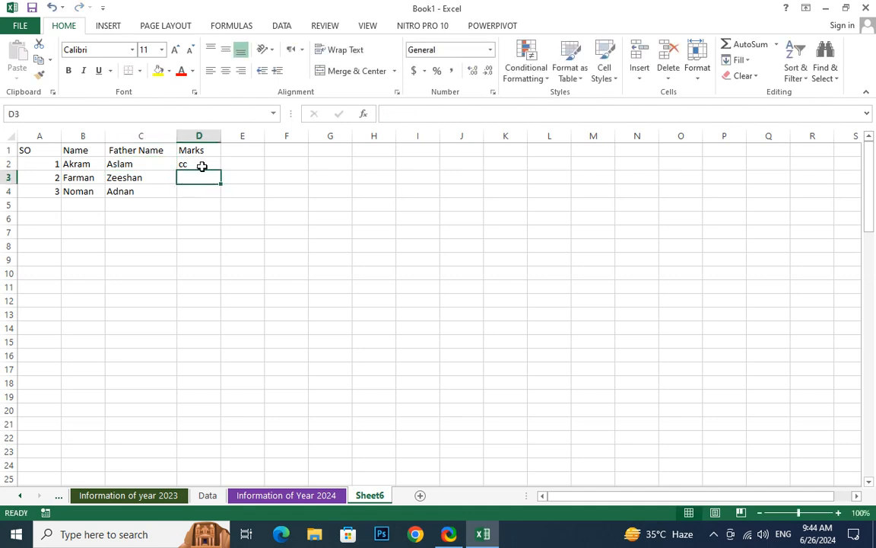
pyautogui.click(202, 165)
pyautogui.press('Delete')
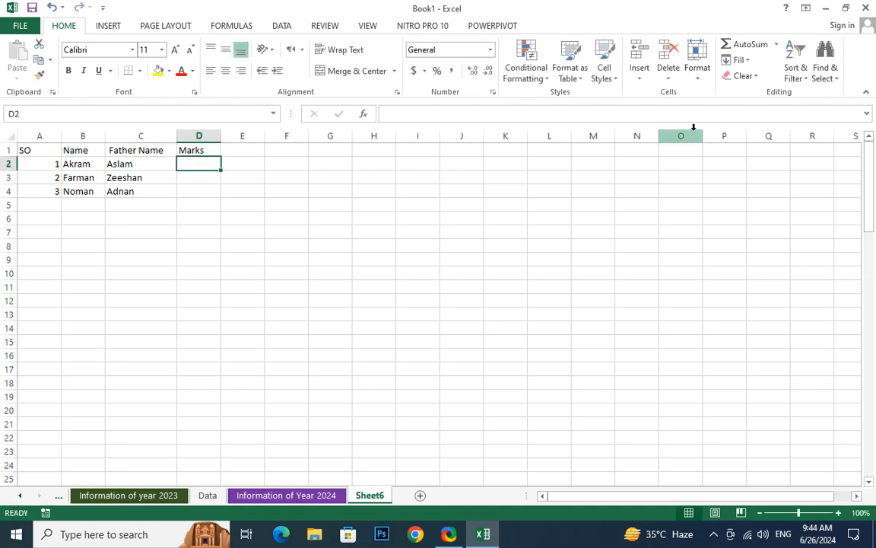
pyautogui.click(698, 67)
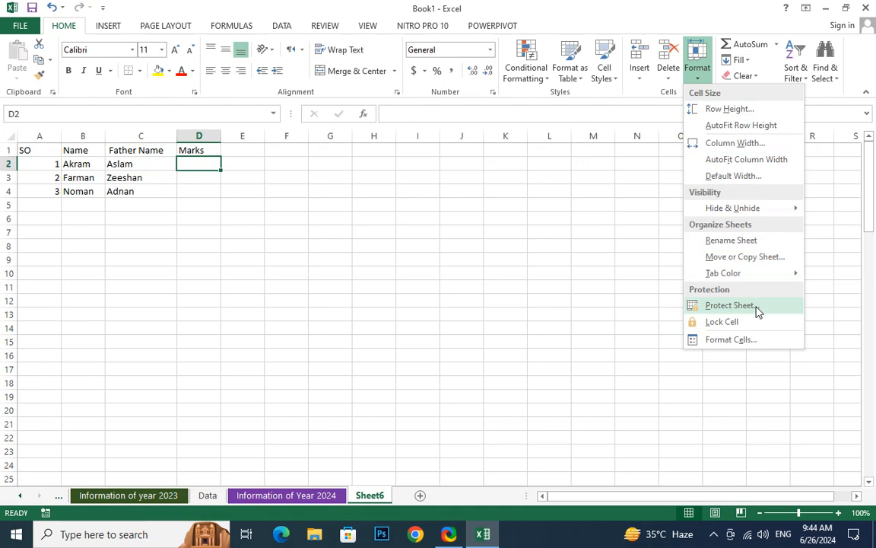
# - Protect Sheet6 with a confirmed password, permitting only unlocked cells to be selected
pyautogui.click(729, 305)
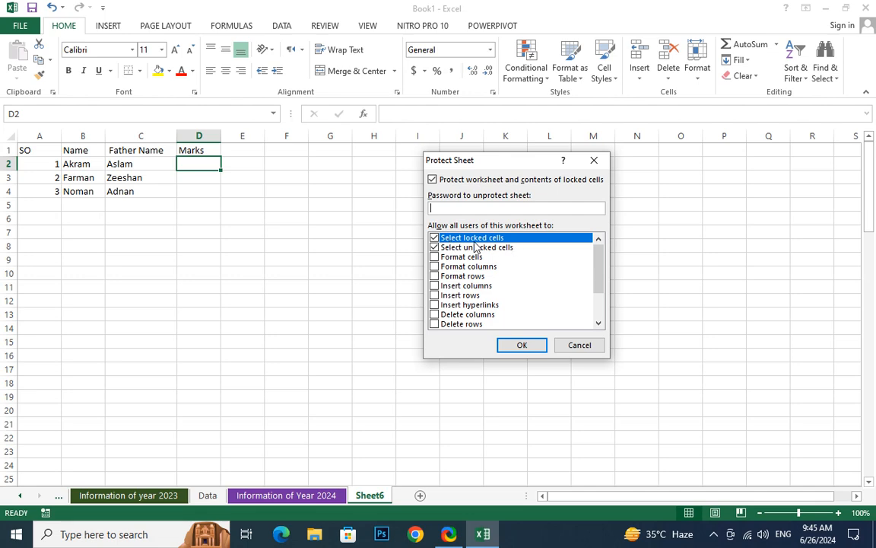
pyautogui.click(435, 247)
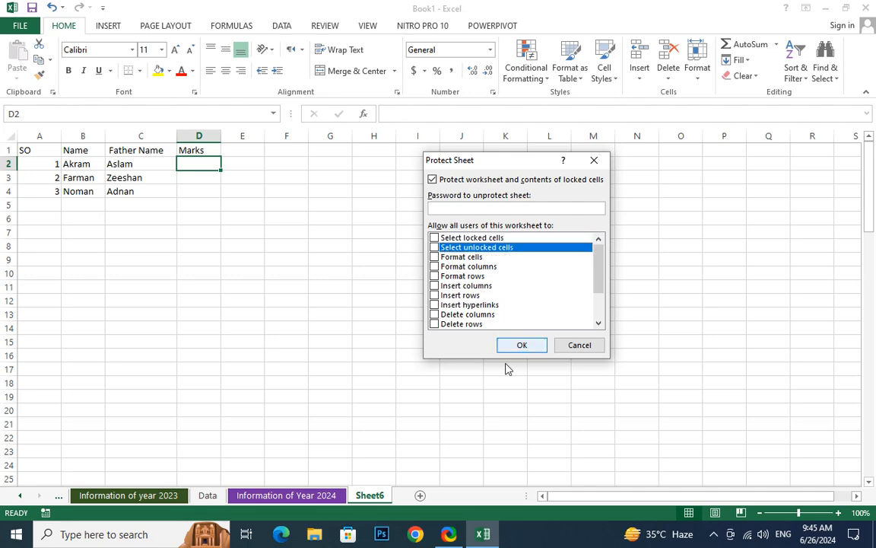
pyautogui.click(438, 241)
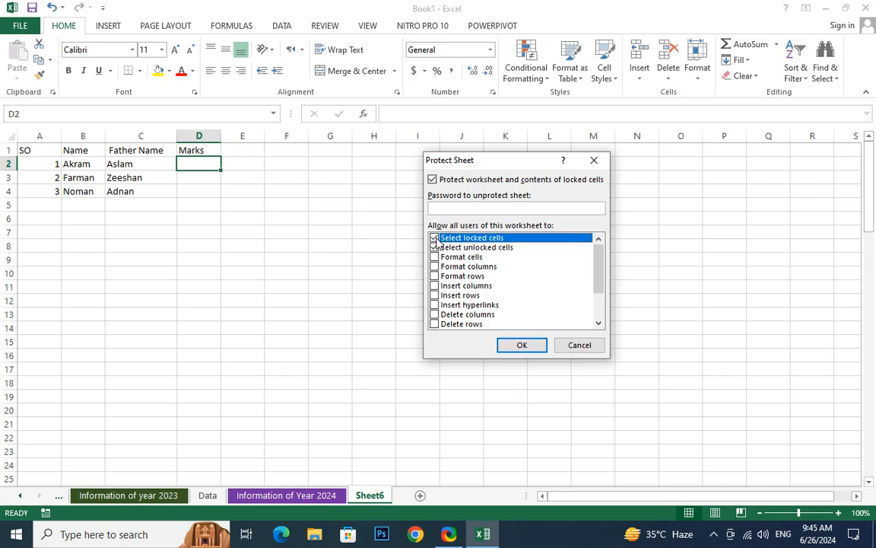
pyautogui.click(435, 247)
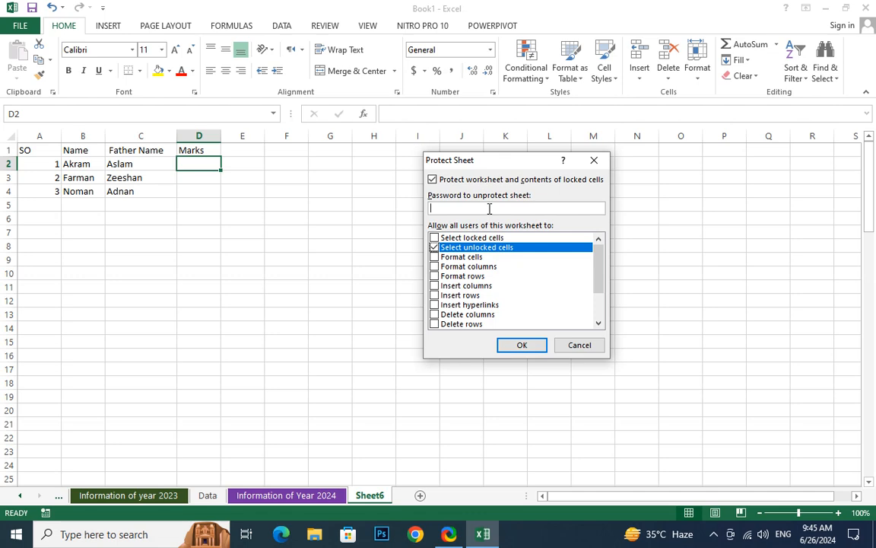
pyautogui.write('123')
pyautogui.press('Return')
pyautogui.write('123')
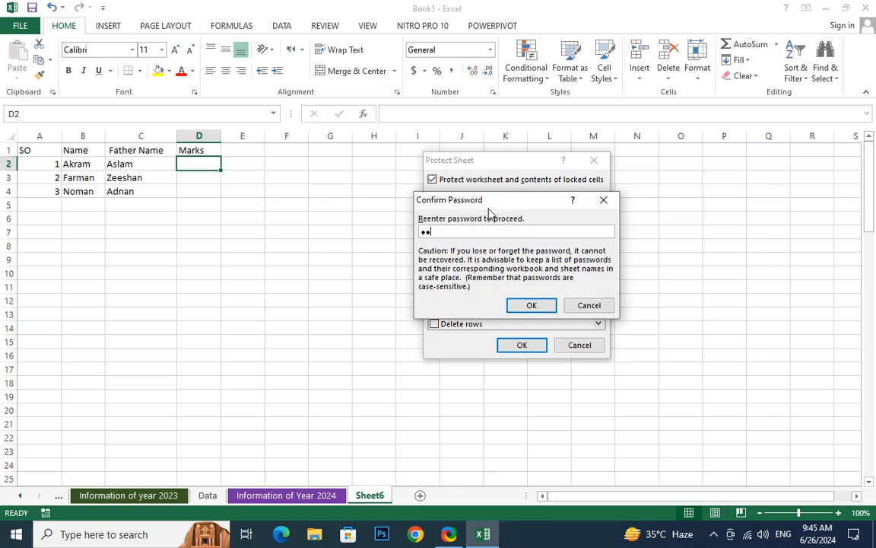
pyautogui.press('Return')
pyautogui.click(183, 174)
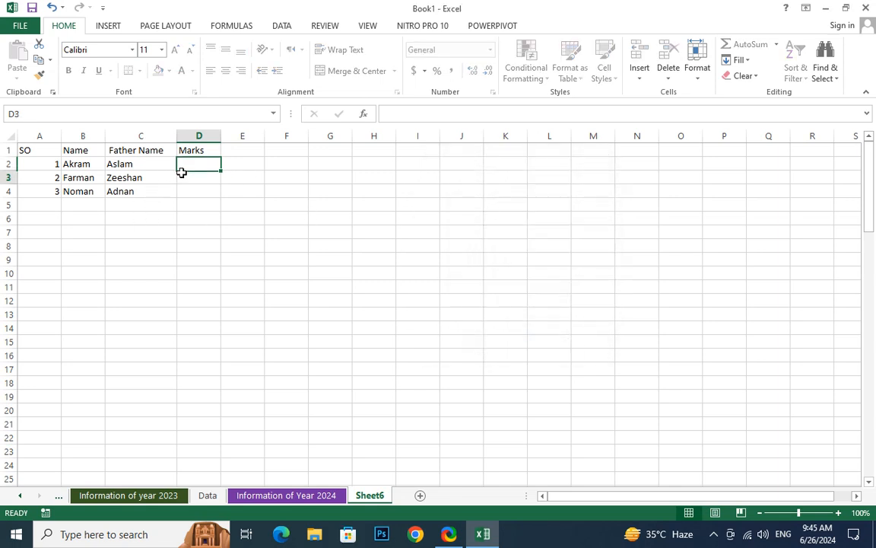
# - Confirm the Marks cells stay selectable and enter a first mark of 11 in D2
pyautogui.click(198, 164)
pyautogui.click(194, 191)
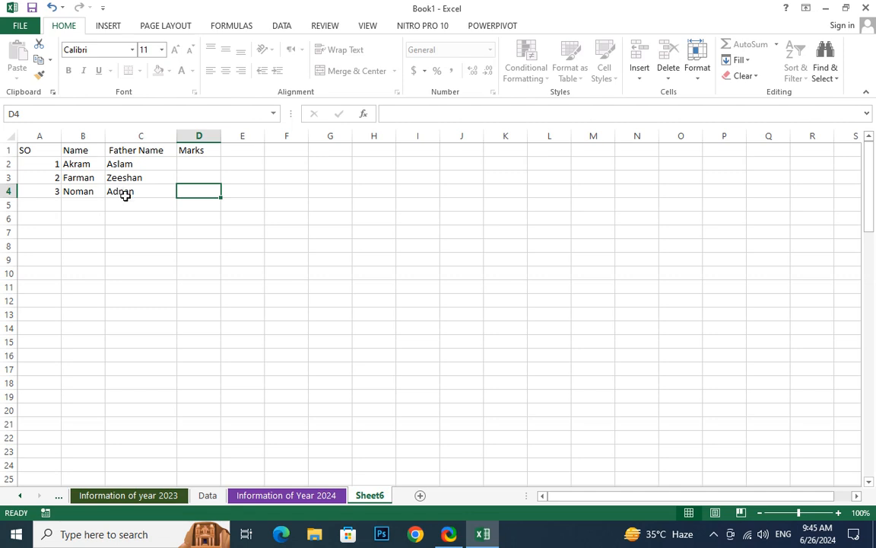
pyautogui.click(198, 165)
pyautogui.write('11')
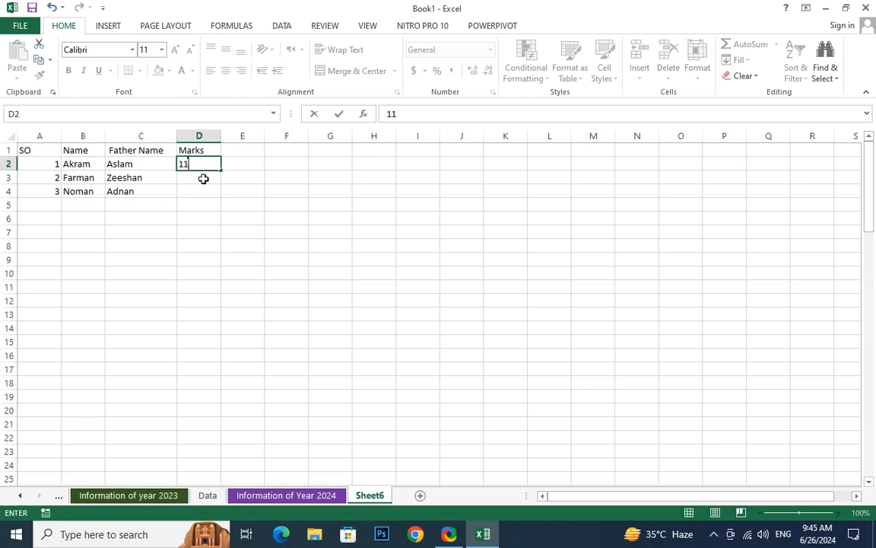
pyautogui.hotkey('ctrl', 'Return')
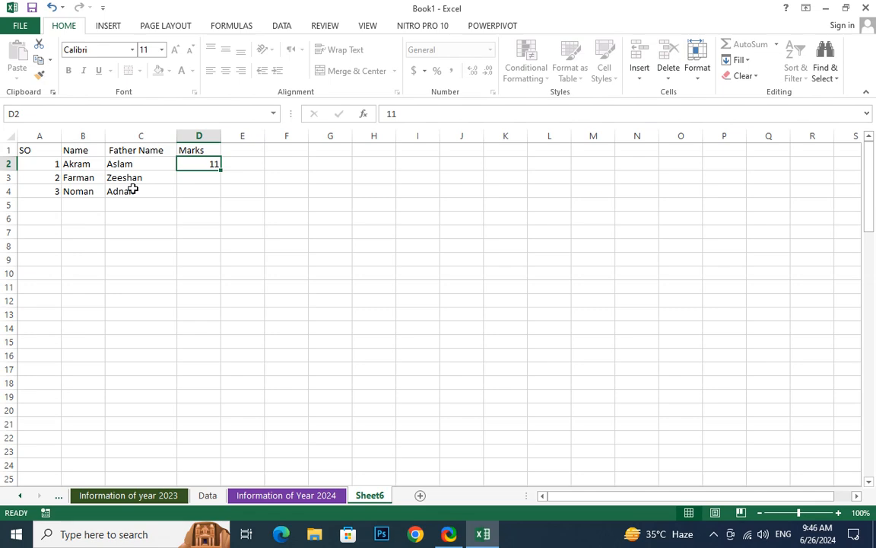
# - Enter 12 in D3 and 14 in D4, and change D2's mark to 445
pyautogui.write('45')
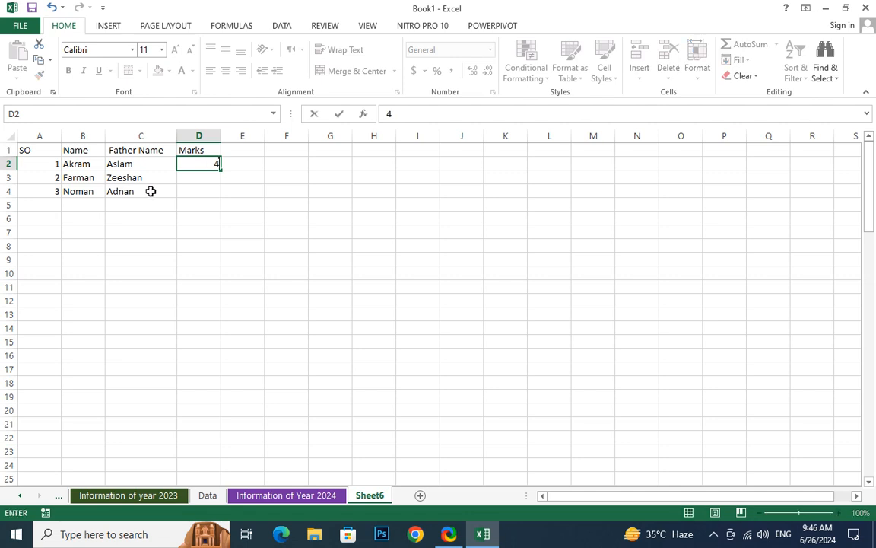
pyautogui.press('Return')
pyautogui.write('12')
pyautogui.press('Return')
pyautogui.write('1')
pyautogui.press('Up')
pyautogui.press('Up')
pyautogui.write('.')
pyautogui.press('Return')
pyautogui.press('Return')
pyautogui.write('14')
pyautogui.press('Up')
pyautogui.press('Up')
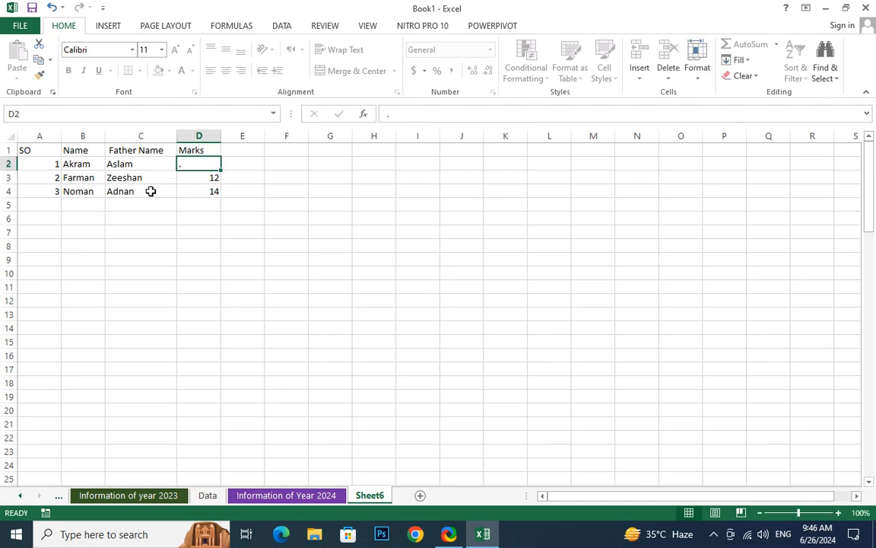
pyautogui.write('445')
pyautogui.press('Return')
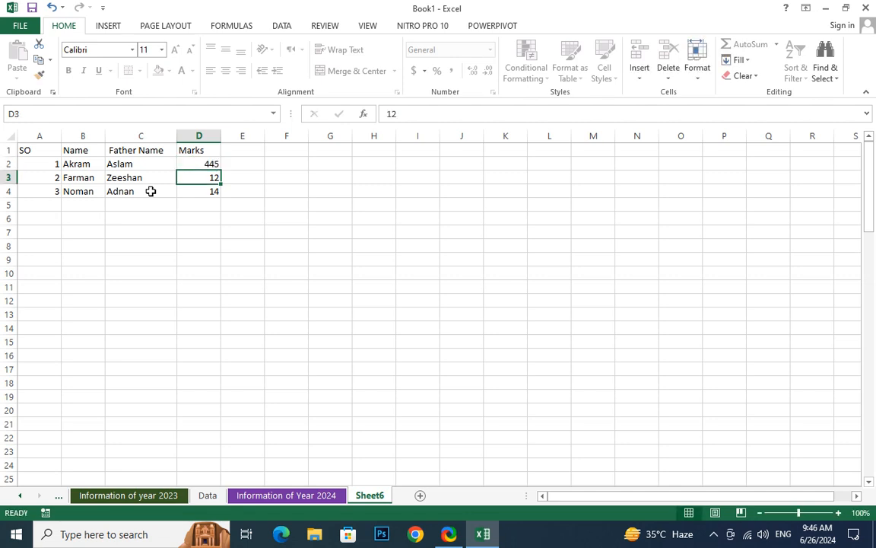
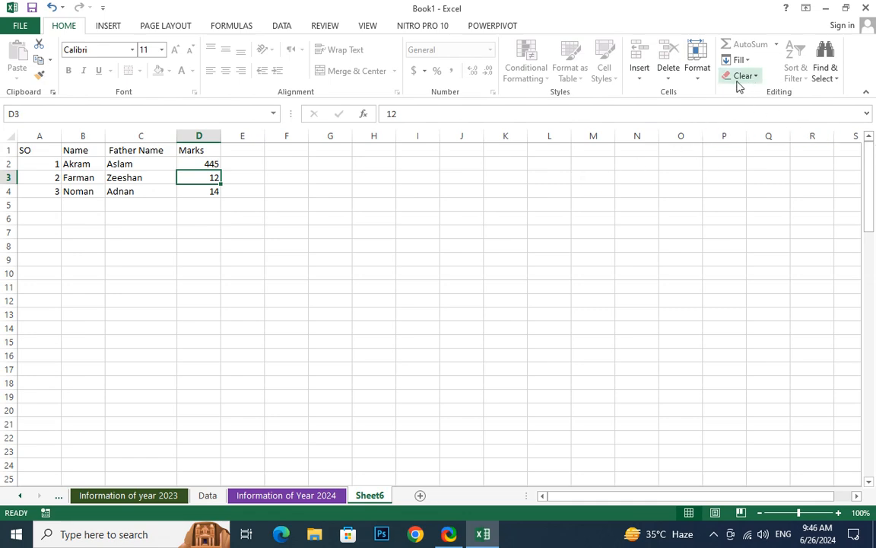
# - Unprotect Sheet6 by entering its password
pyautogui.click(696, 80)
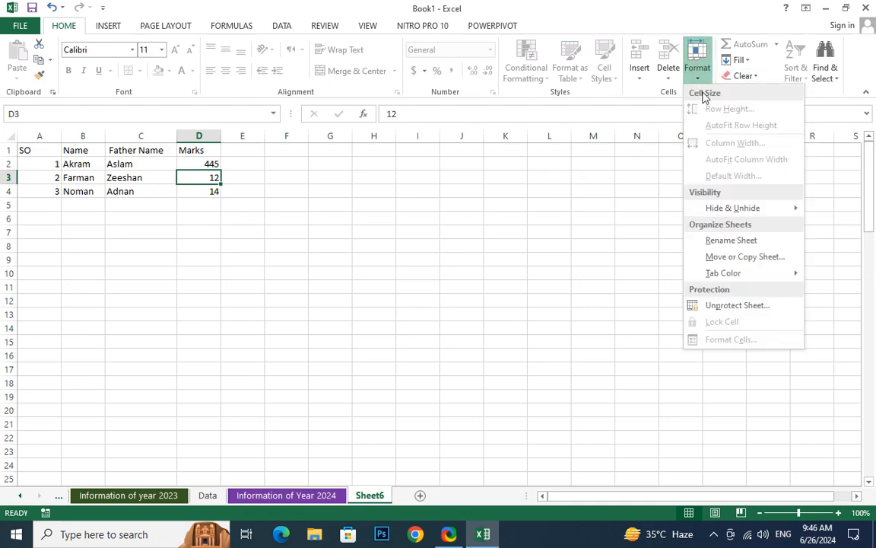
pyautogui.click(736, 306)
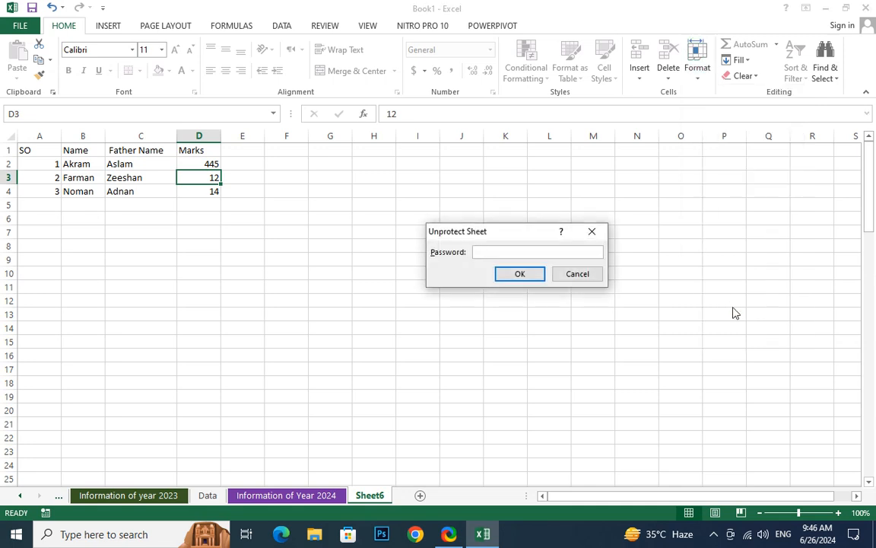
pyautogui.write('123')
pyautogui.press('Return')
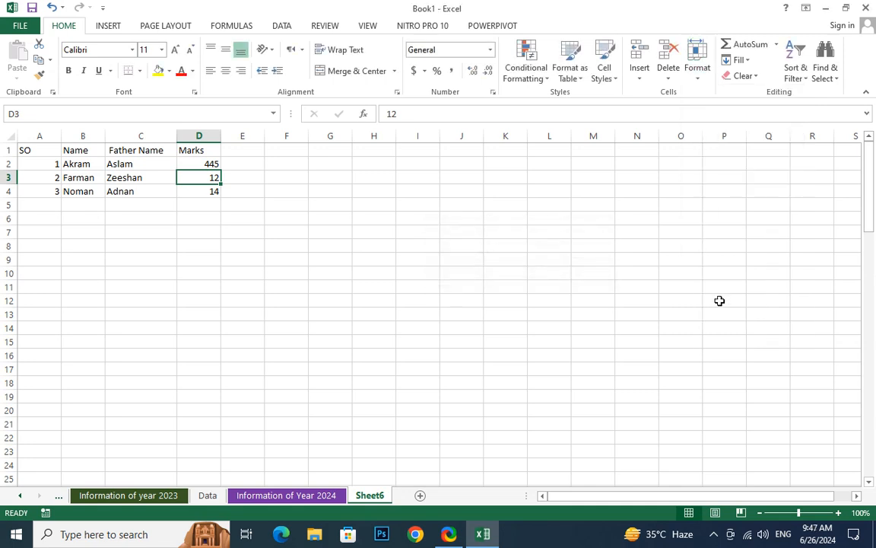
# - Change the father's name in C2 from Aslam to Kabeer
pyautogui.doubleClick(136, 163)
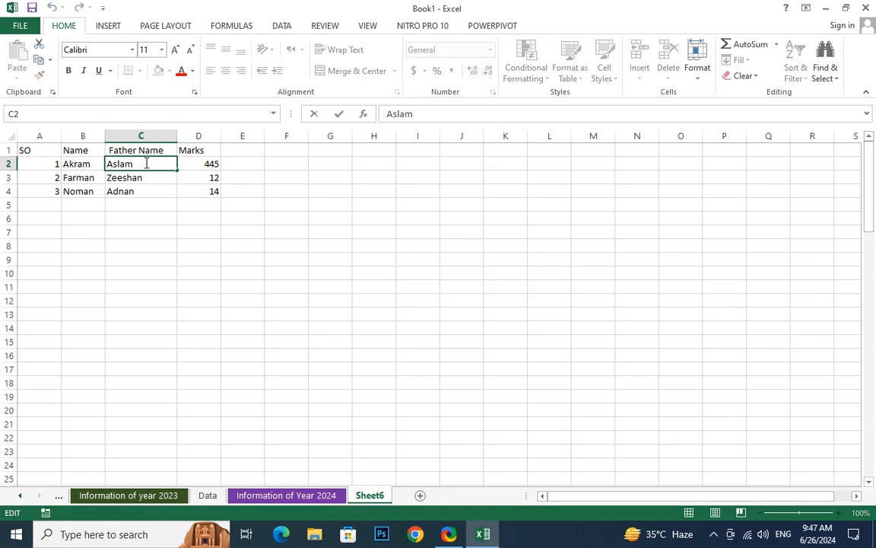
pyautogui.moveTo(132, 164); pyautogui.dragTo(101, 162)
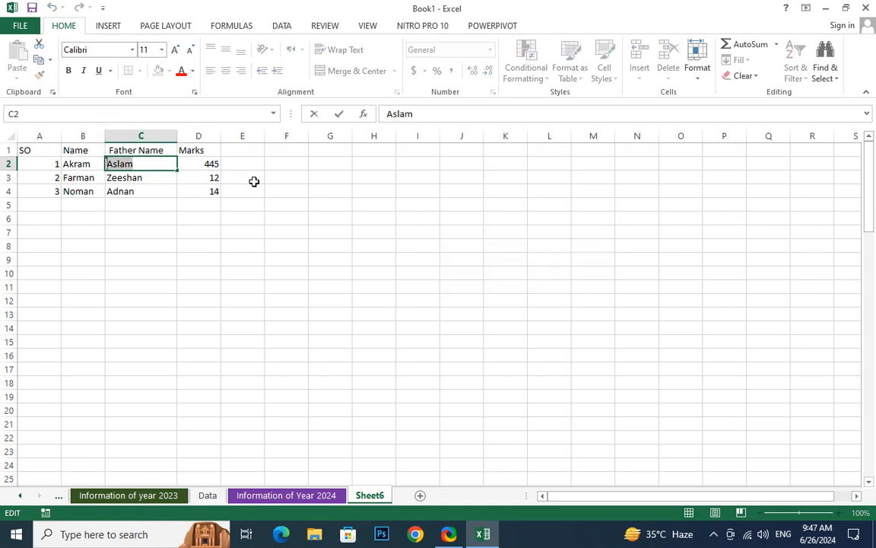
pyautogui.write('Kabeer')
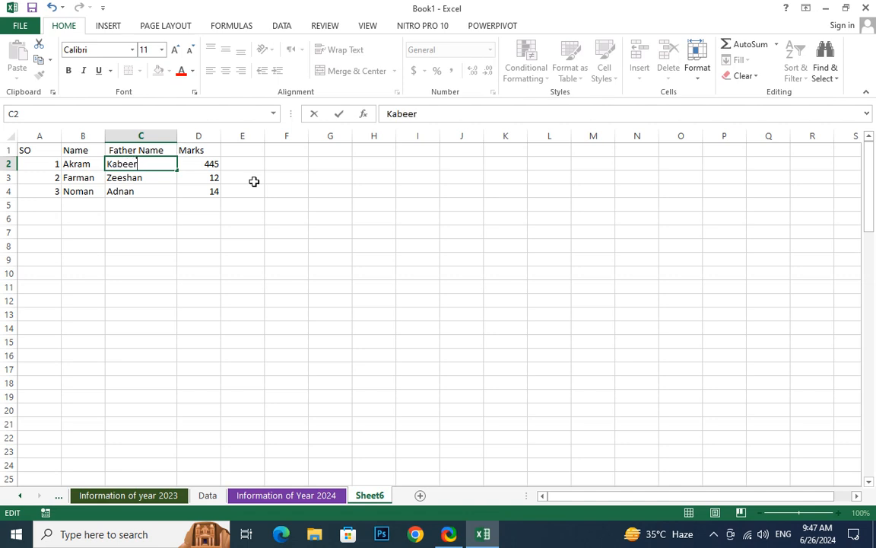
pyautogui.press('Return')
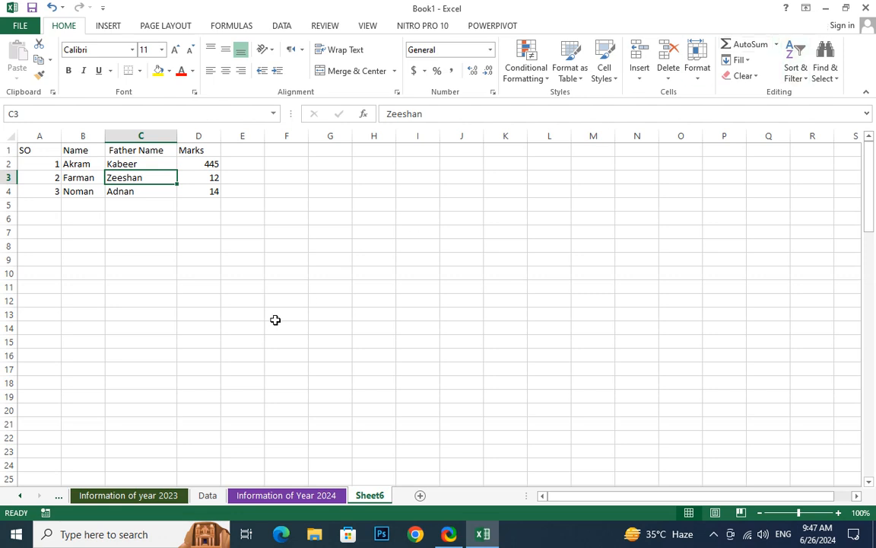
# - Select the Marks cells in column D, ending on D2
pyautogui.moveTo(209, 164); pyautogui.dragTo(206, 274)
pyautogui.click(242, 136)
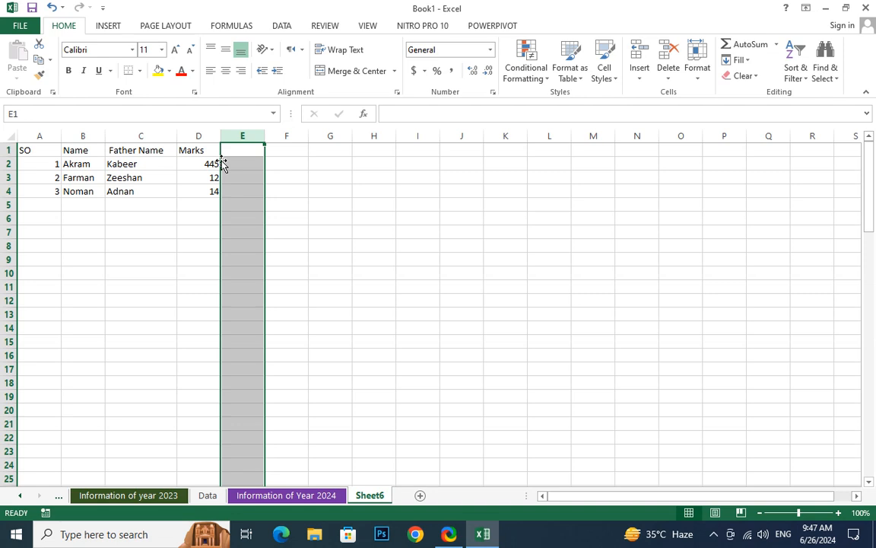
pyautogui.click(288, 300)
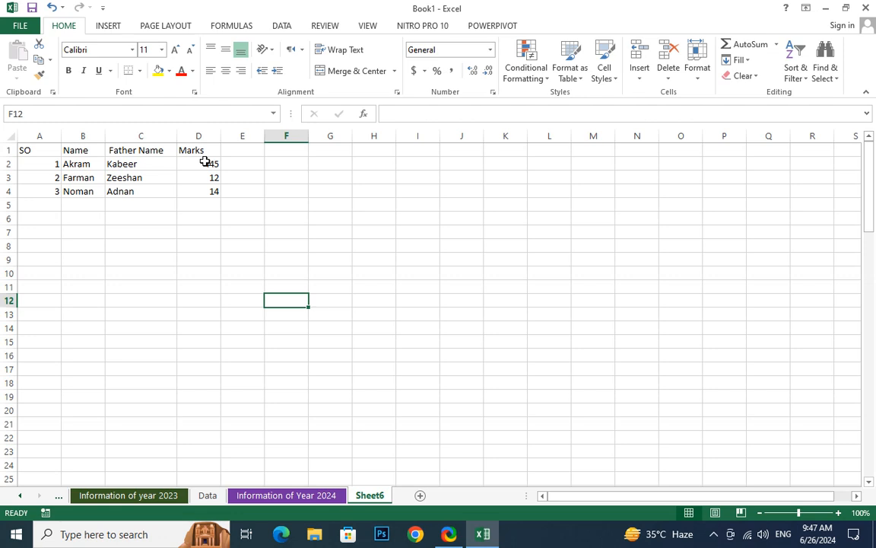
pyautogui.moveTo(207, 163); pyautogui.dragTo(211, 192)
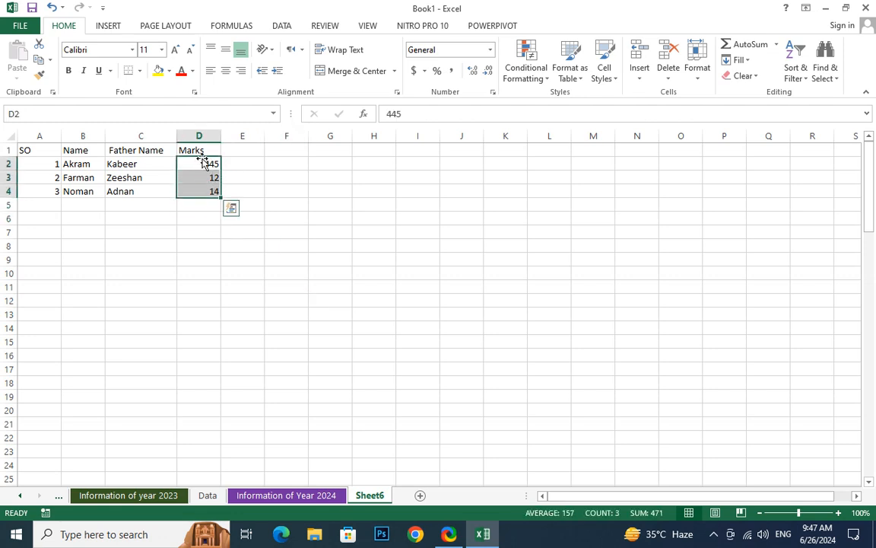
pyautogui.click(212, 173)
pyautogui.click(210, 165)
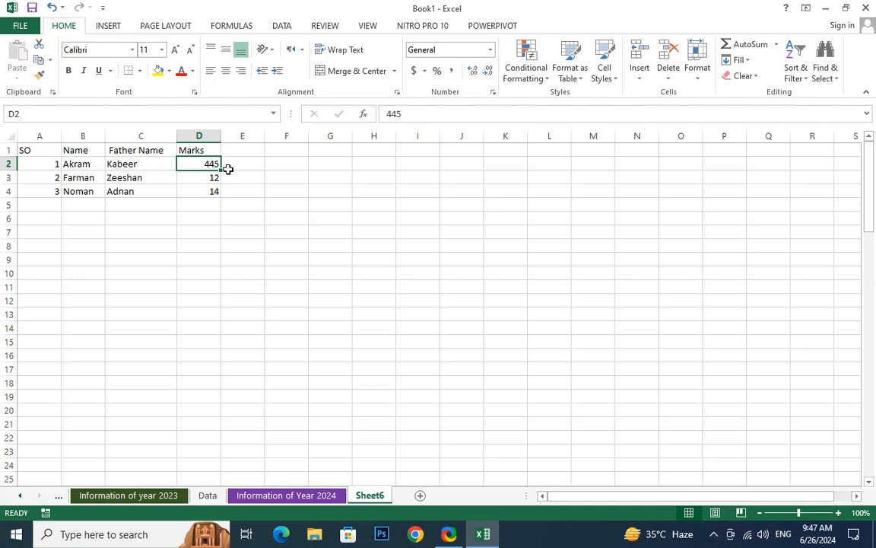
# - Change D3 to -15 and D4 to -120, then clear all three Marks values
pyautogui.click(209, 176)
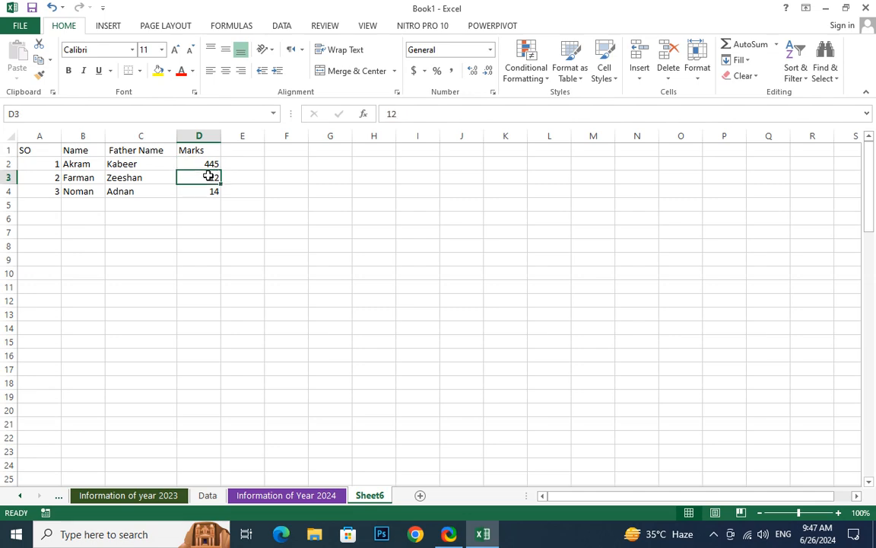
pyautogui.write('-15')
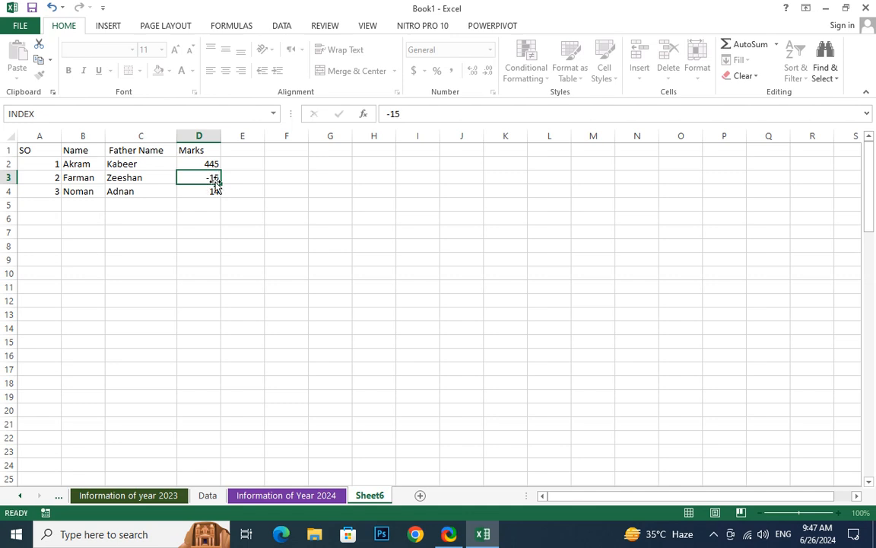
pyautogui.press('Return')
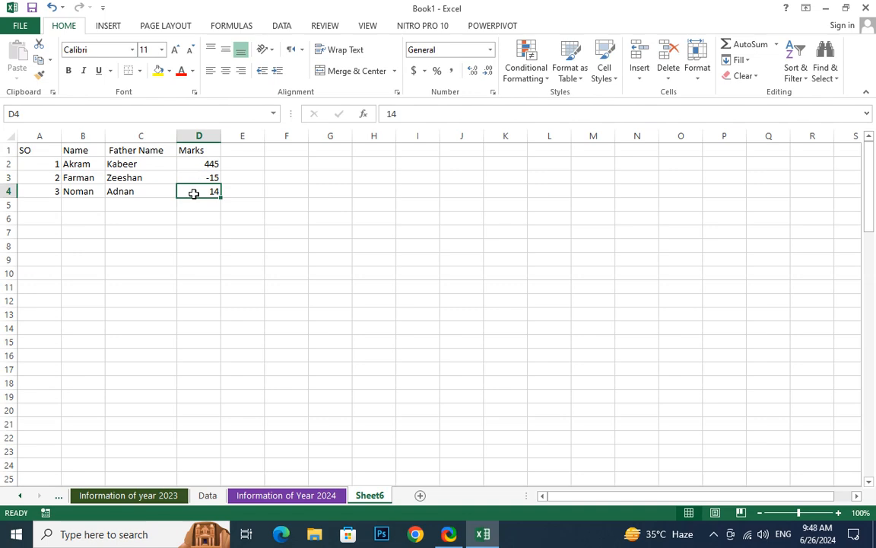
pyautogui.write('-120')
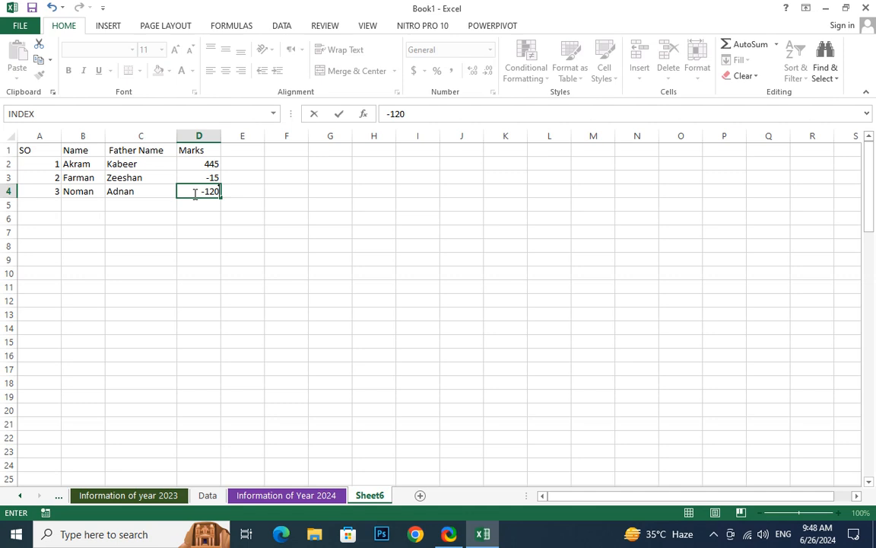
pyautogui.press('Return')
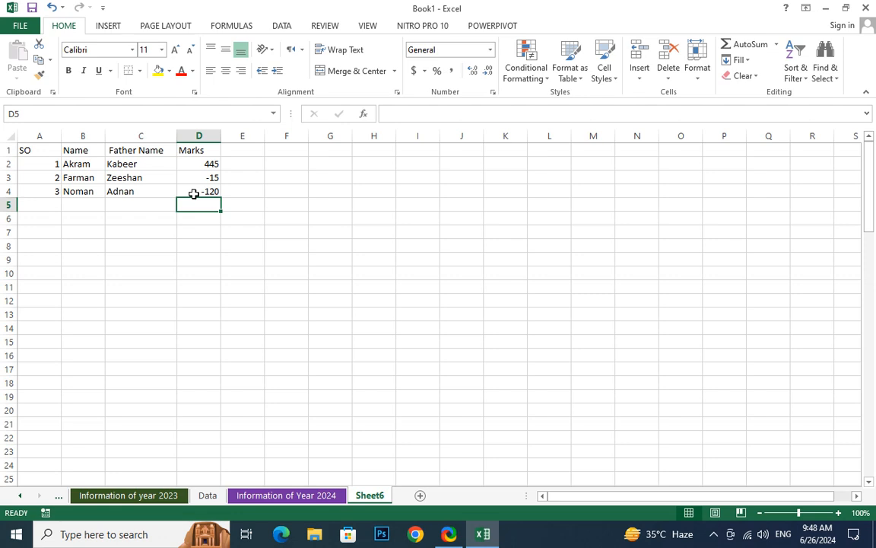
pyautogui.moveTo(212, 165); pyautogui.dragTo(214, 191)
pyautogui.press('Delete')
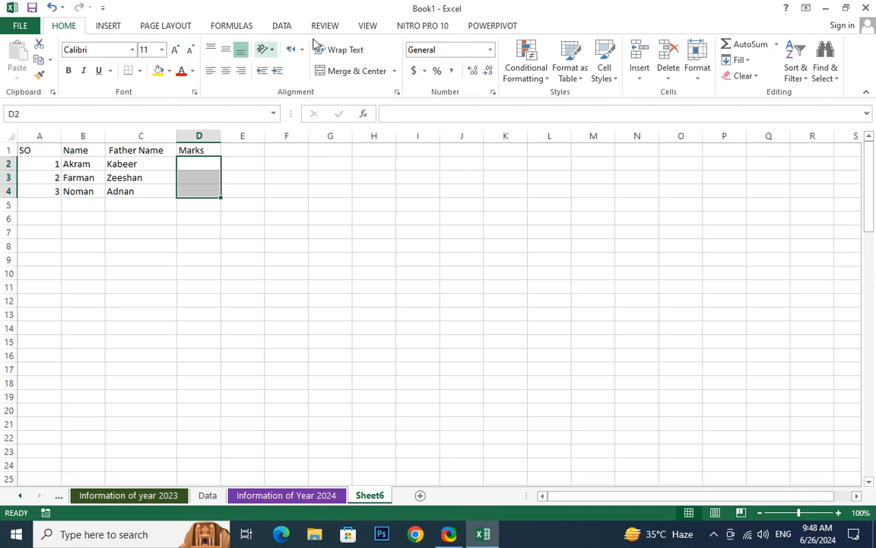
# - Add a Data Validation rule to D2:D4 allowing whole numbers between 0 and 100
pyautogui.click(286, 27)
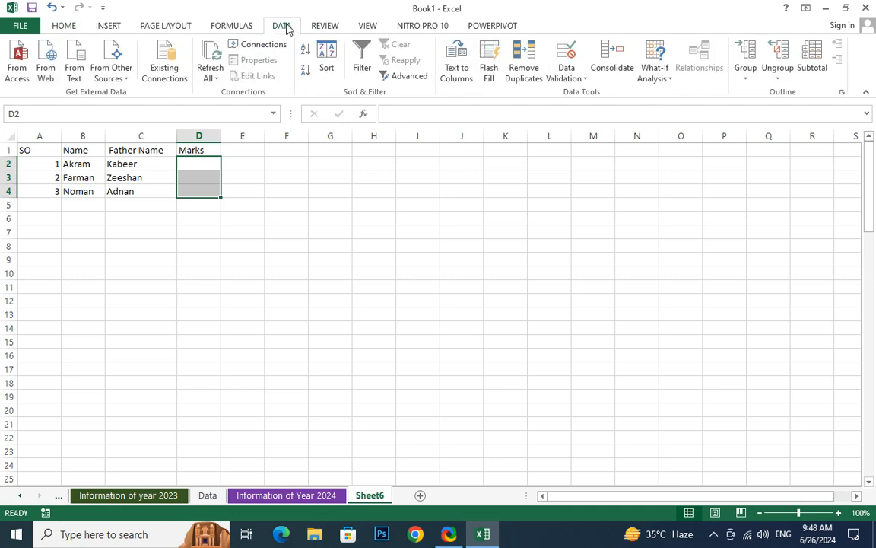
pyautogui.click(576, 80)
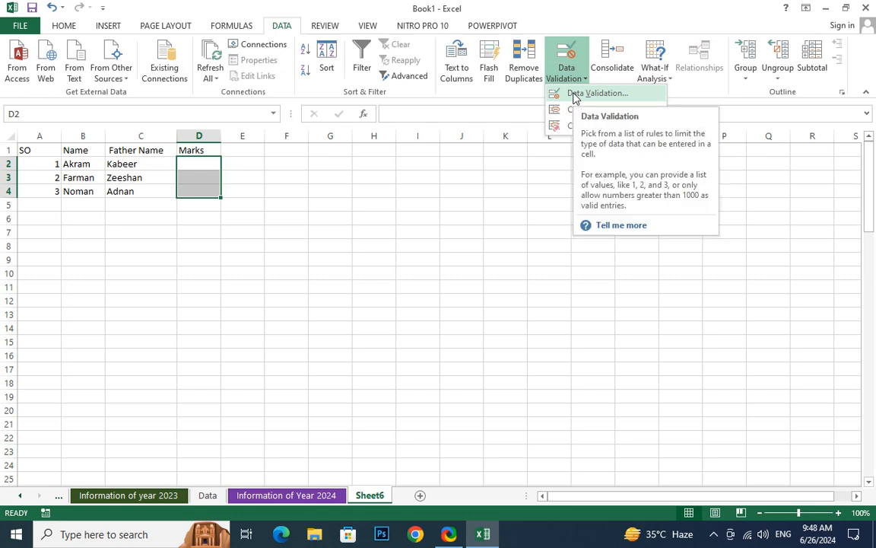
pyautogui.click(576, 94)
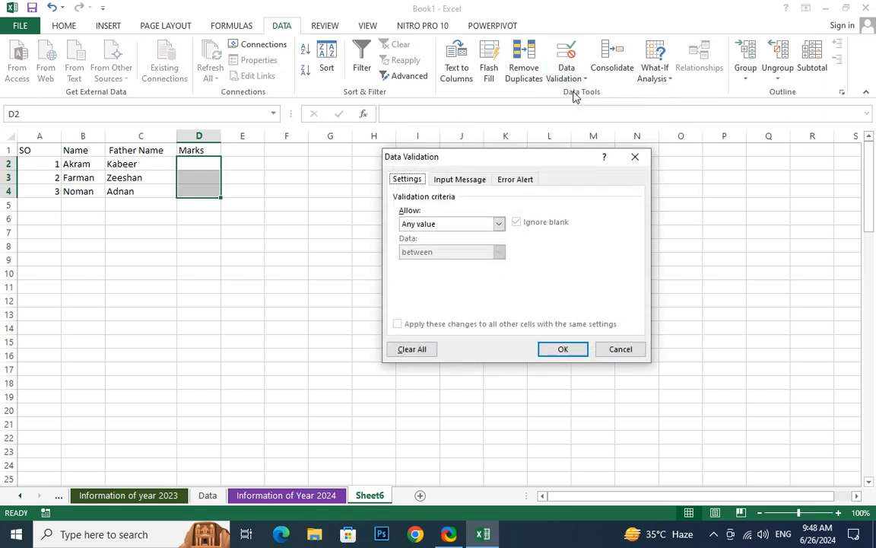
pyautogui.click(434, 227)
pyautogui.click(428, 244)
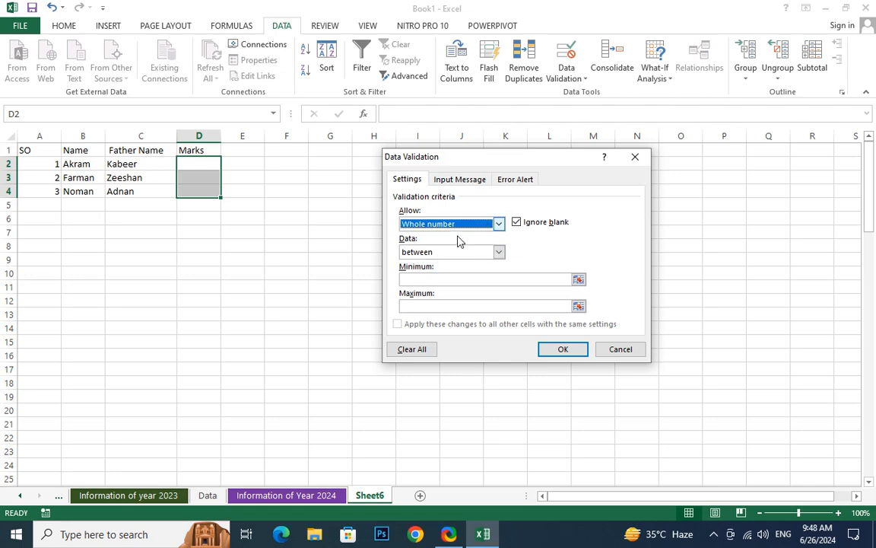
pyautogui.click(460, 254)
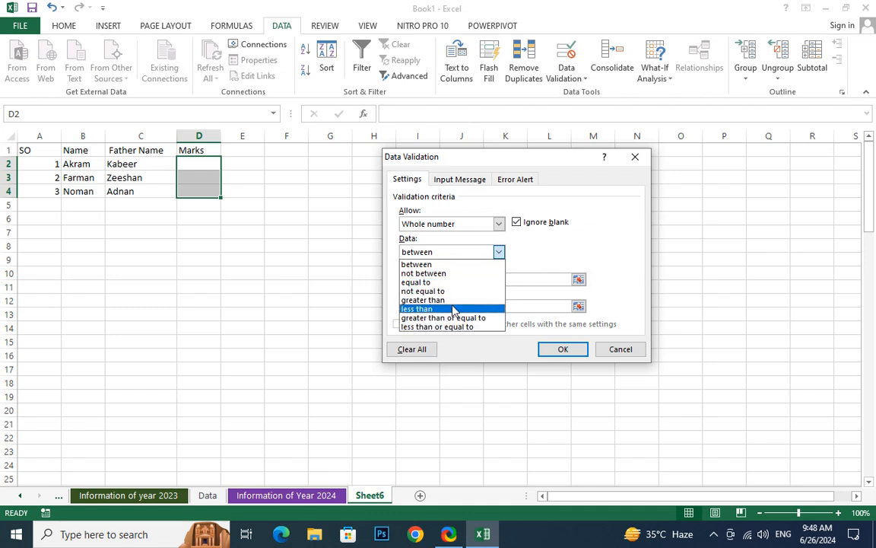
pyautogui.click(445, 261)
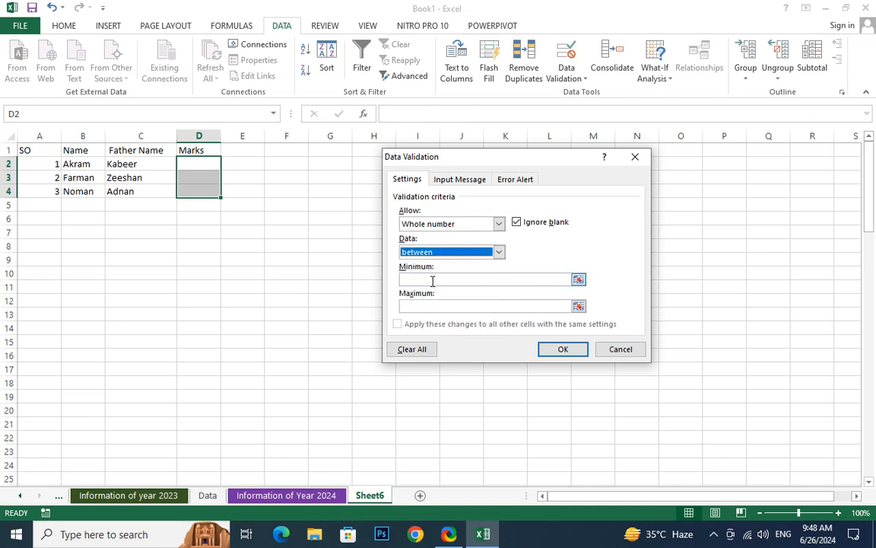
pyautogui.click(418, 278)
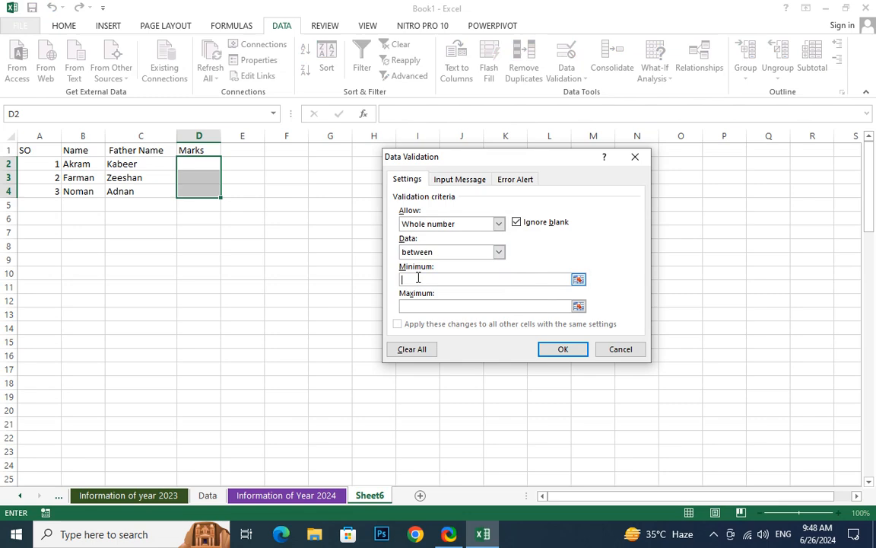
pyautogui.write('0')
pyautogui.click(410, 305)
pyautogui.write('100')
pyautogui.click(559, 347)
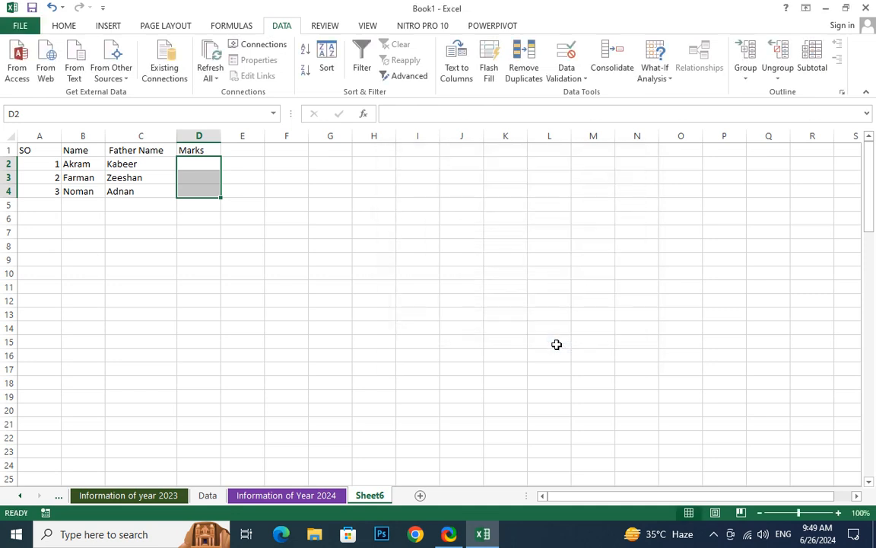
pyautogui.click(243, 272)
# - Enter 1 in D2, then enter 15 in D3 after 150 is rejected
pyautogui.click(201, 164)
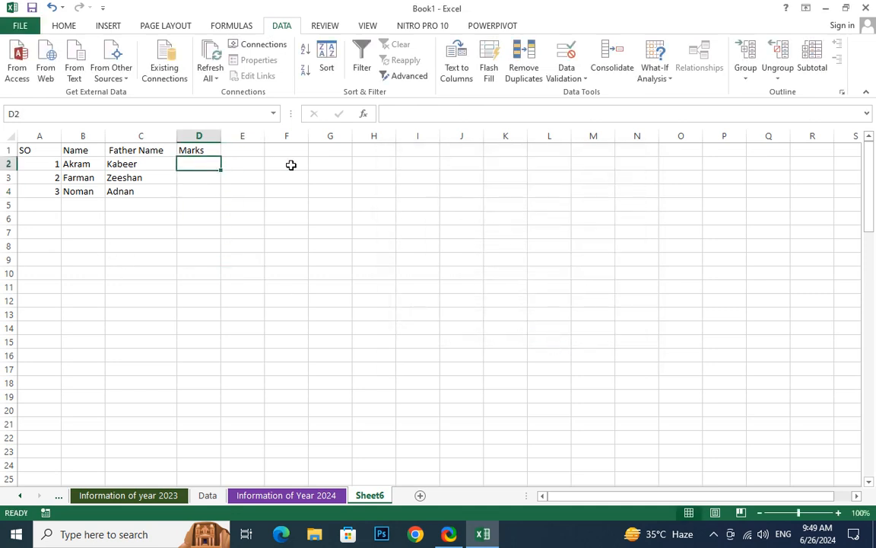
pyautogui.write('1')
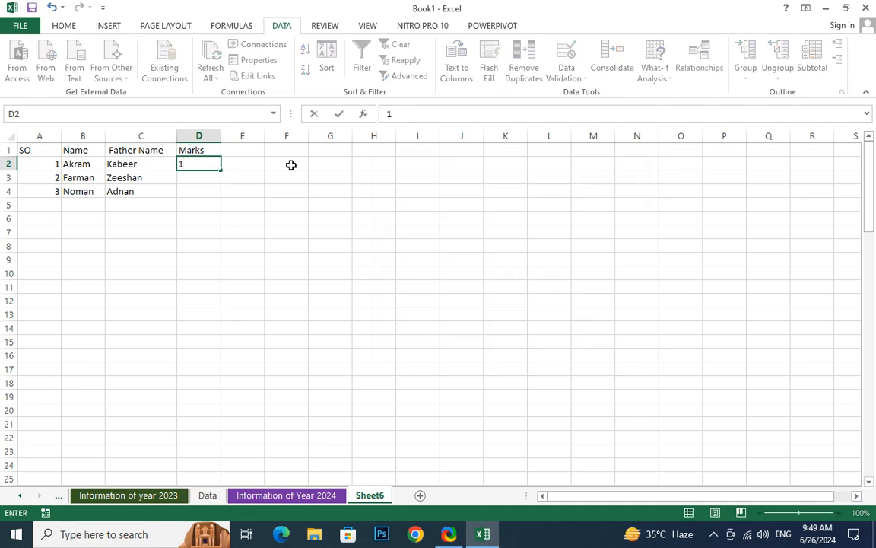
pyautogui.press('Return')
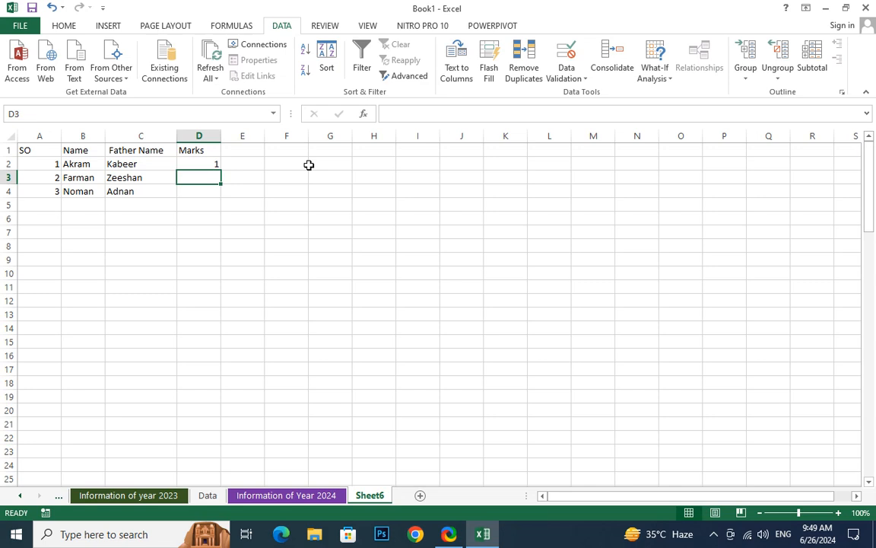
pyautogui.write('150')
pyautogui.press('Return')
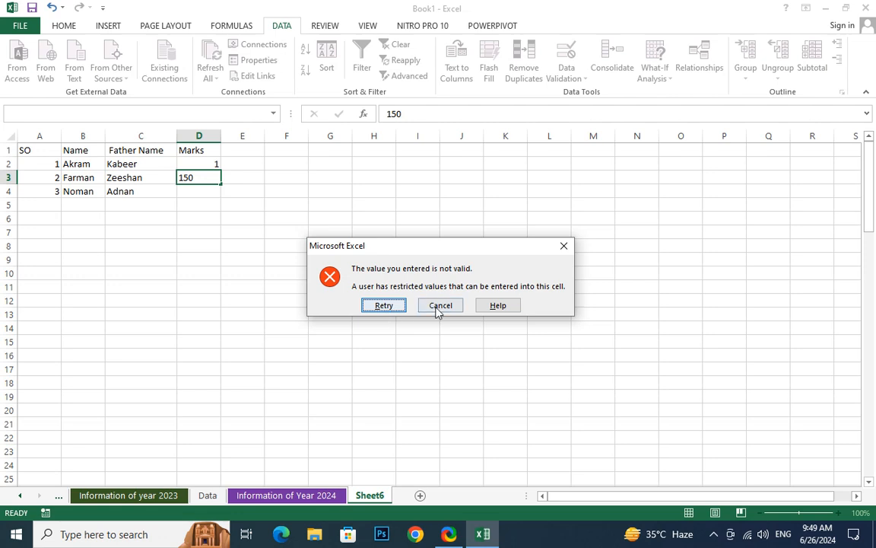
pyautogui.click(392, 308)
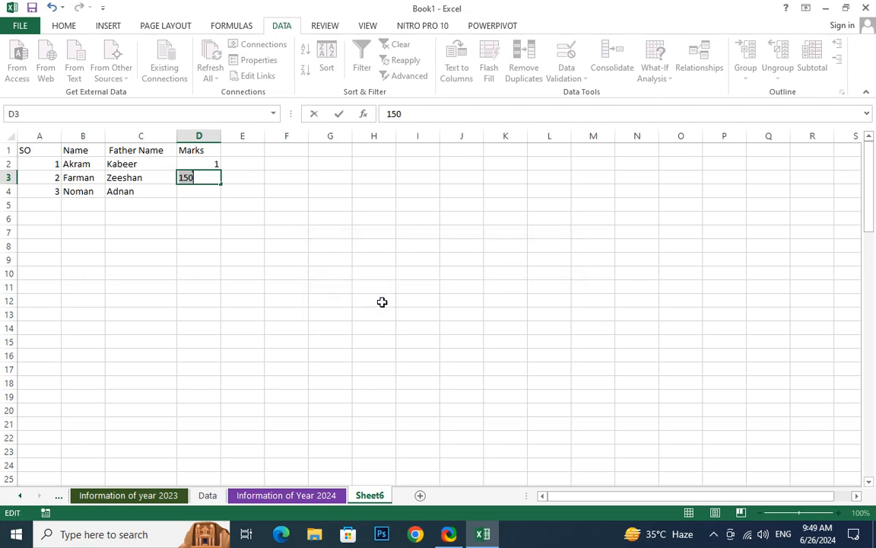
pyautogui.write('15')
pyautogui.press('Return')
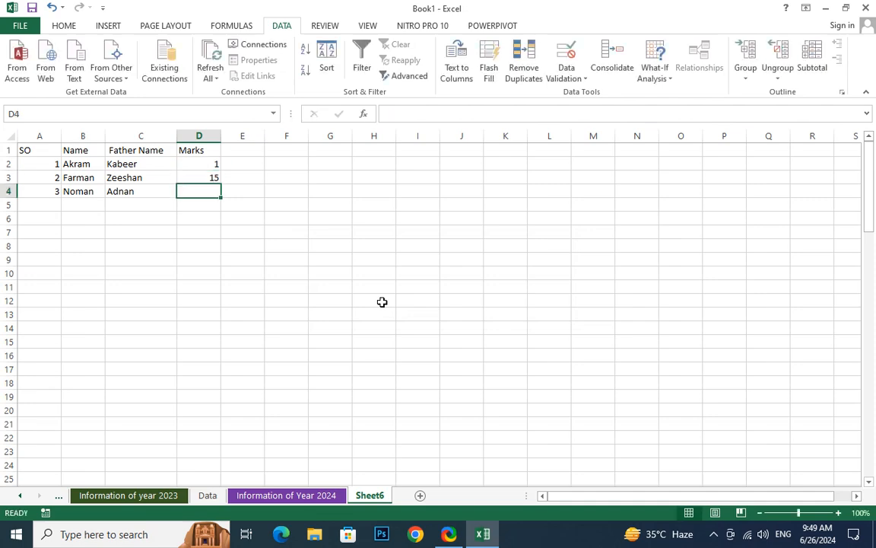
# - Enter 12 in D4 after the validation rejects -12
pyautogui.write('-12')
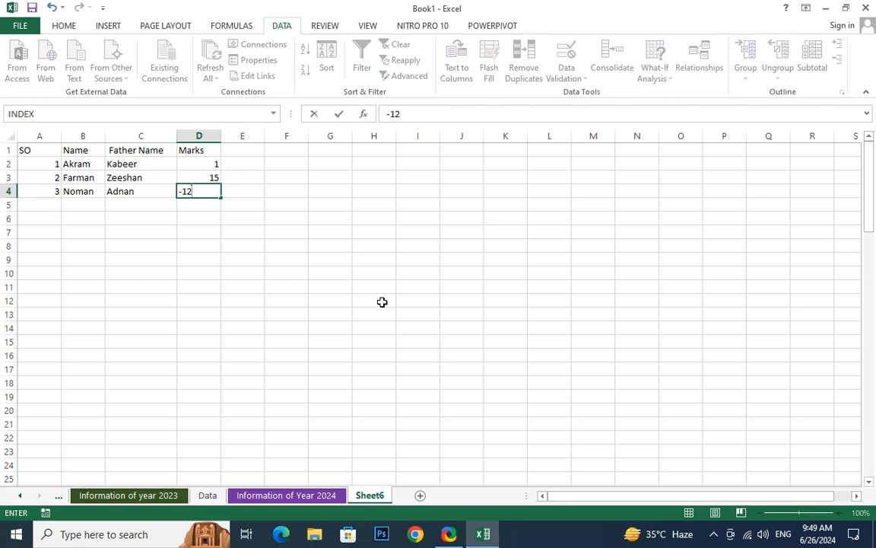
pyautogui.press('Return')
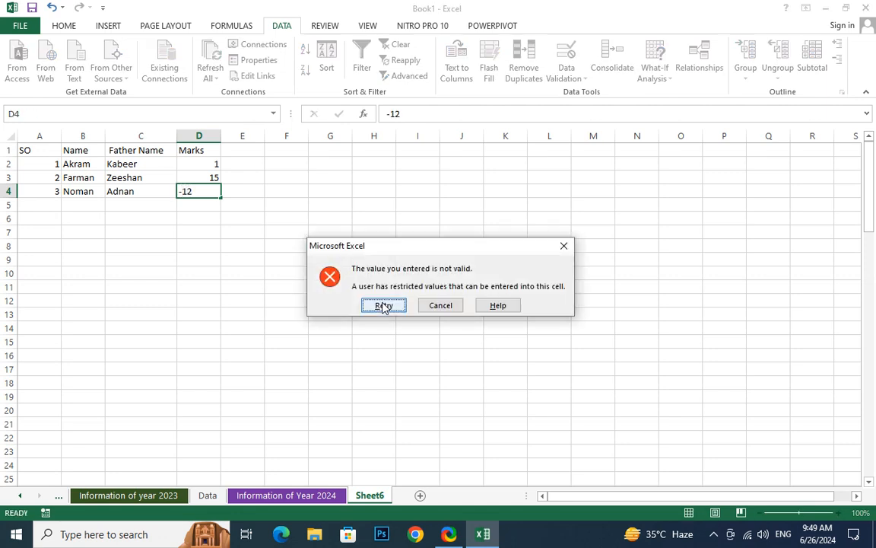
pyautogui.click(383, 305)
pyautogui.write('12')
pyautogui.press('Return')
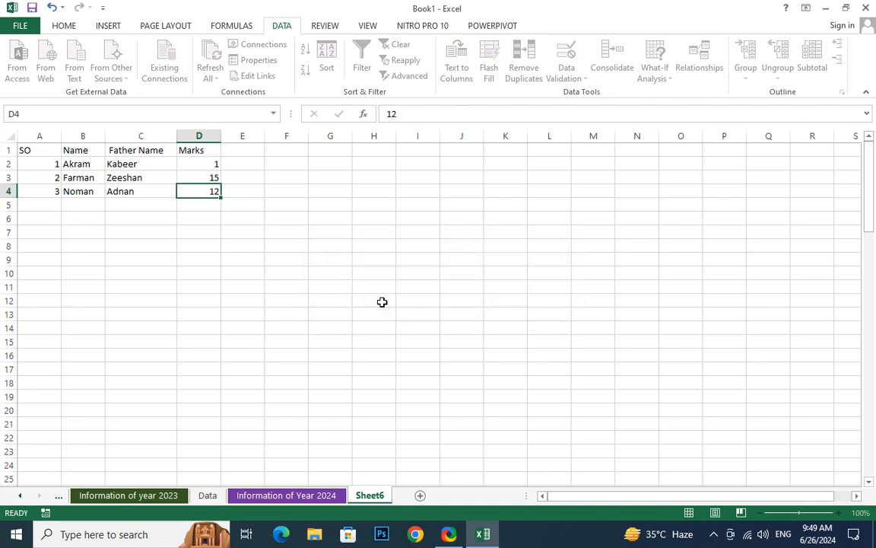
pyautogui.click(286, 301)
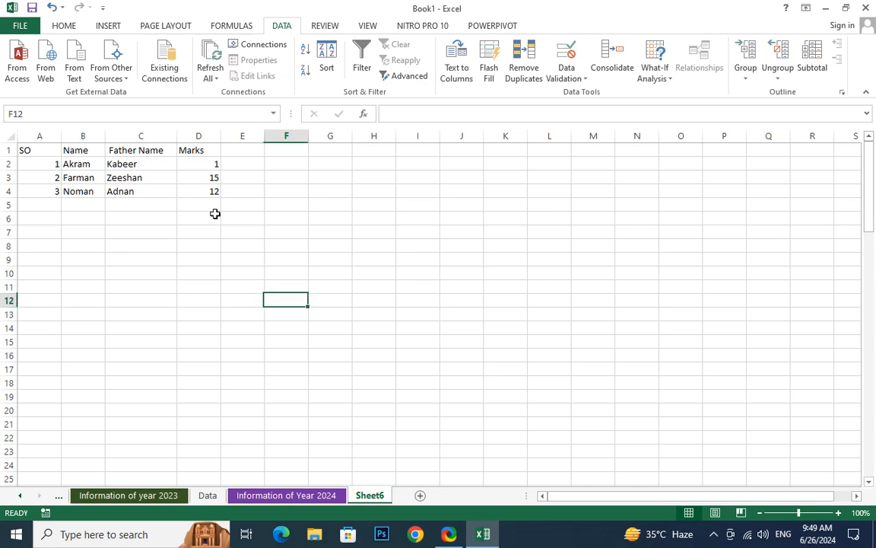
pyautogui.click(206, 152)
# - Reopen Data Validation for D2:D4 and show its input message settings
pyautogui.moveTo(209, 162); pyautogui.dragTo(210, 191)
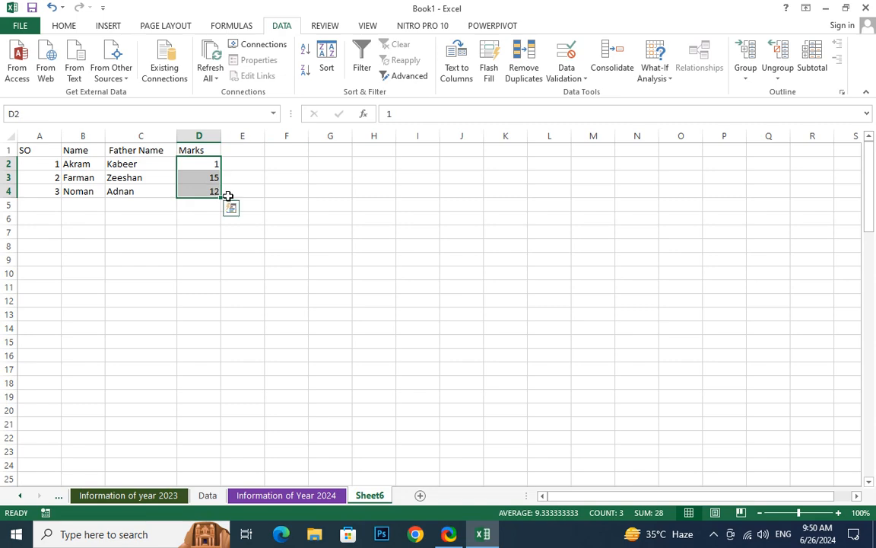
pyautogui.click(563, 78)
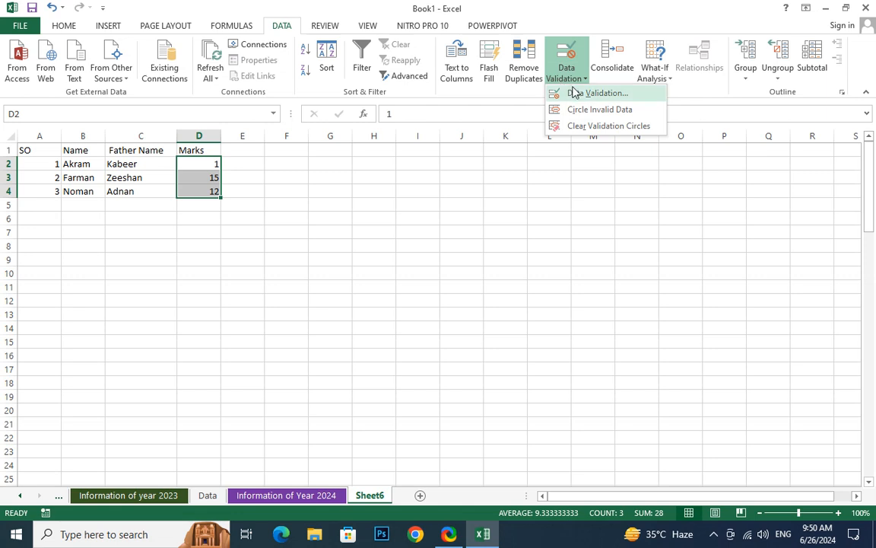
pyautogui.click(578, 92)
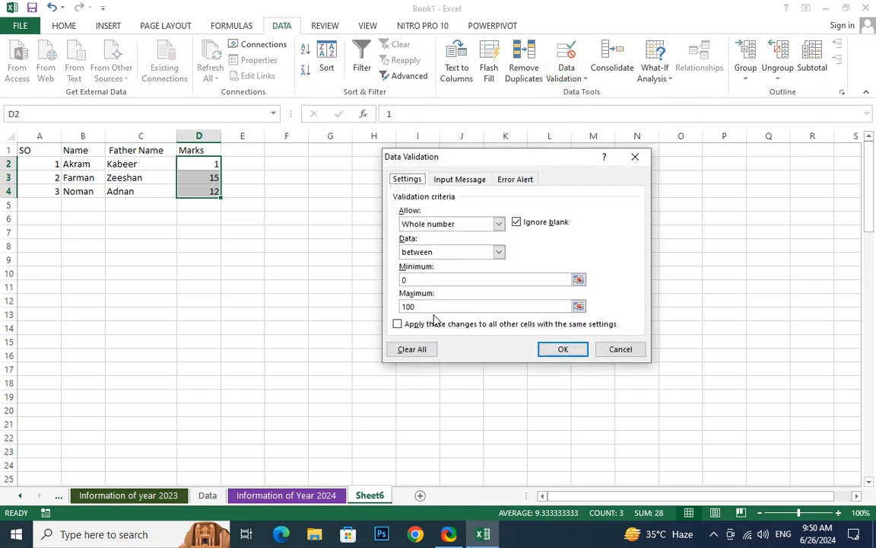
pyautogui.click(471, 181)
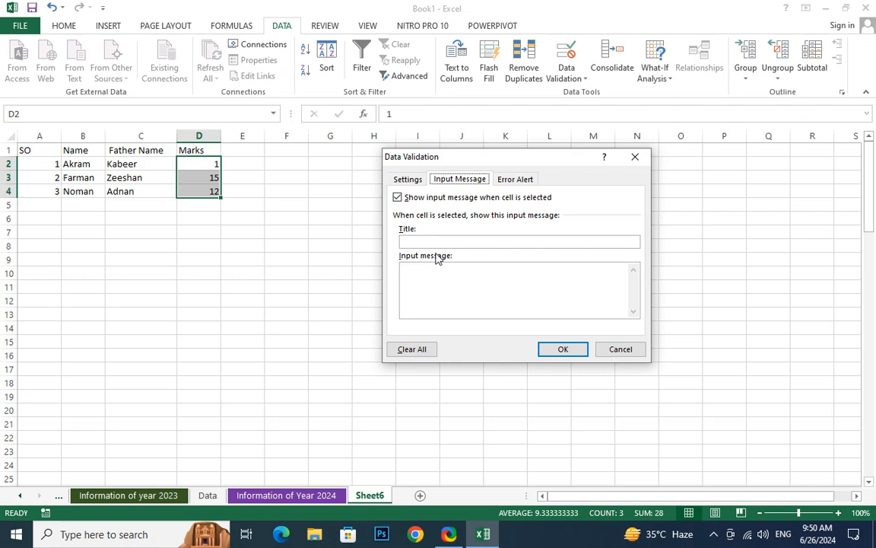
# - Preview the Warning and Information error alert styles, then keep Stop
pyautogui.click(525, 186)
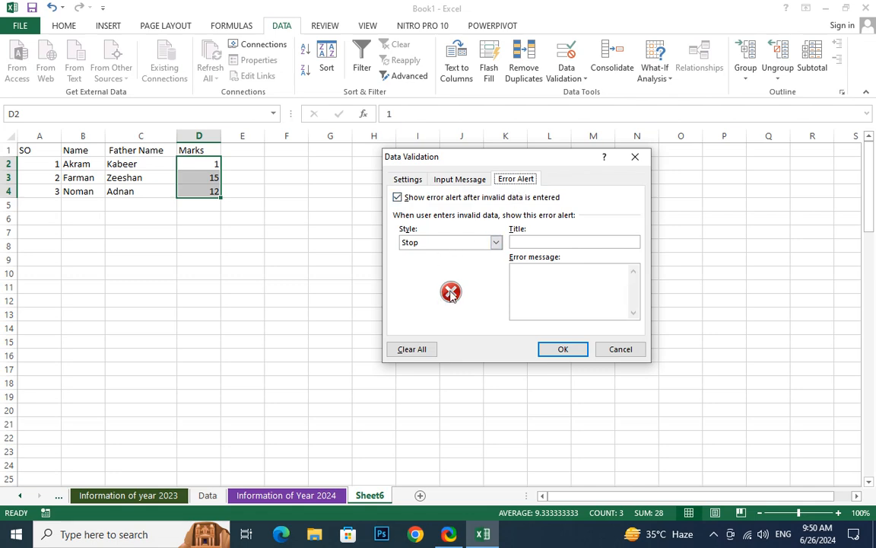
pyautogui.click(449, 242)
pyautogui.click(452, 262)
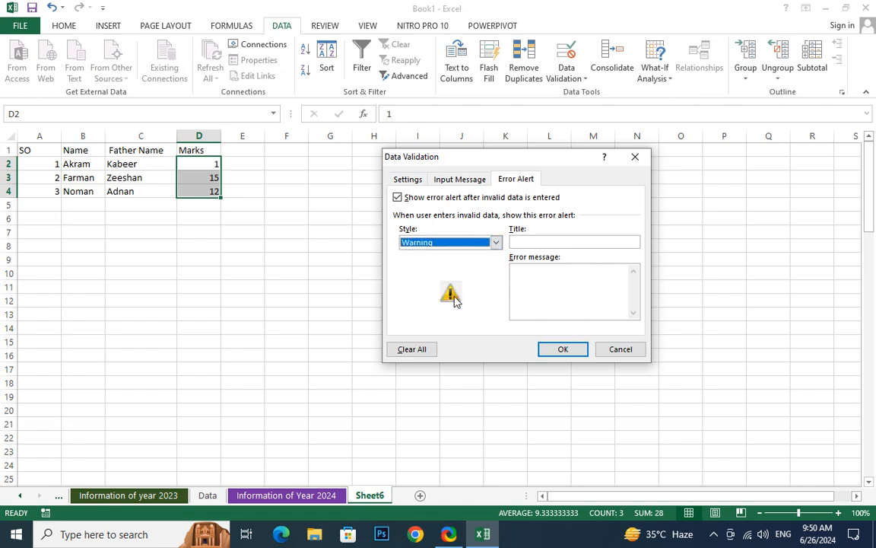
pyautogui.click(450, 242)
pyautogui.click(454, 272)
pyautogui.click(481, 245)
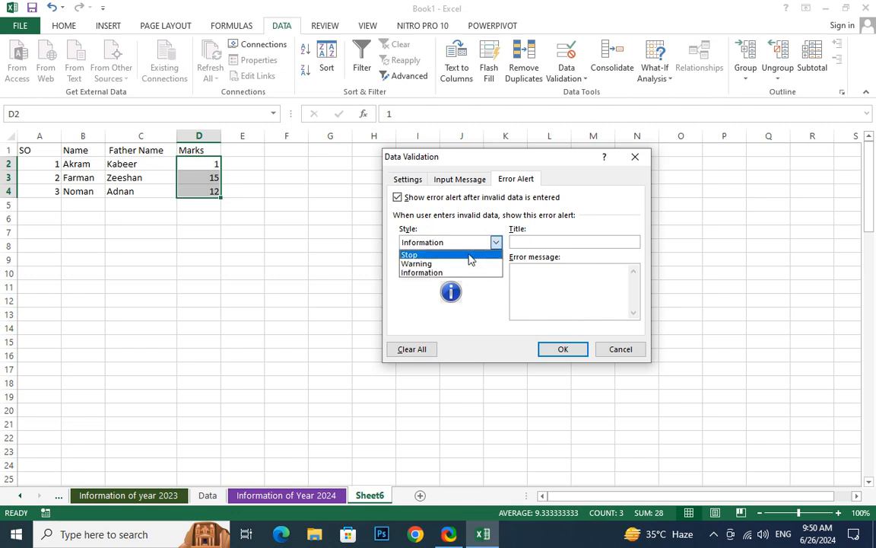
pyautogui.click(469, 252)
# - Title the alert 'Incorrect Marks' with message 'Students Mark Should from 0 to 100' and apply it
pyautogui.click(536, 242)
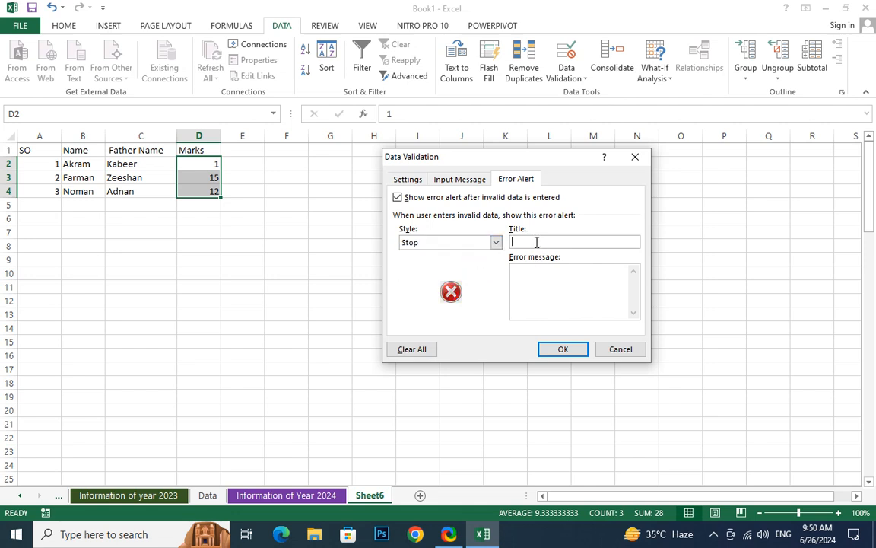
pyautogui.write('Ind')
pyautogui.write('orrect ')
pyautogui.write('\\Mar')
pyautogui.write('ks')
pyautogui.press('BackSpace')
pyautogui.press('BackSpace')
pyautogui.press('BackSpace')
pyautogui.press('BackSpace')
pyautogui.press('BackSpace')
pyautogui.press('BackSpace')
pyautogui.write('Marks')
pyautogui.click(544, 272)
pyautogui.write('Students a')
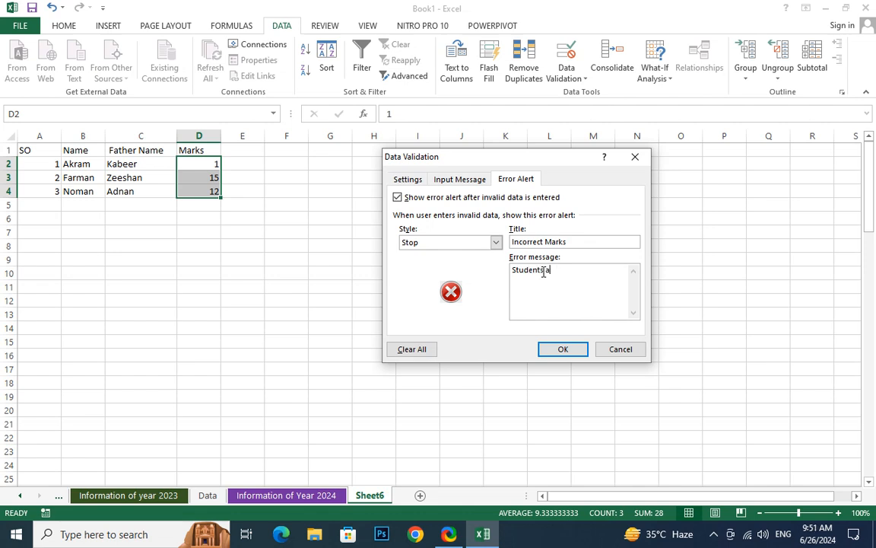
pyautogui.press('BackSpace')
pyautogui.press('BackSpace')
pyautogui.write('Mark are from 0 to 100')
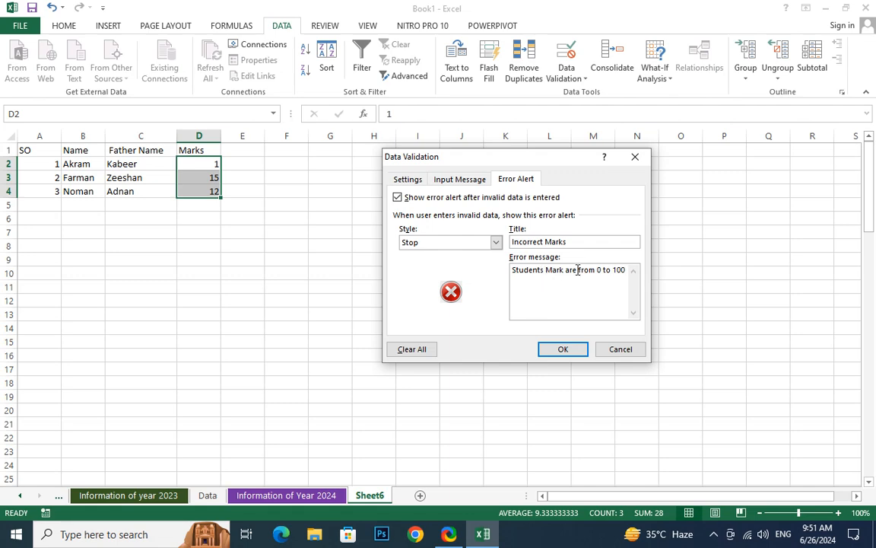
pyautogui.doubleClick(574, 271)
pyautogui.write('Shoul')
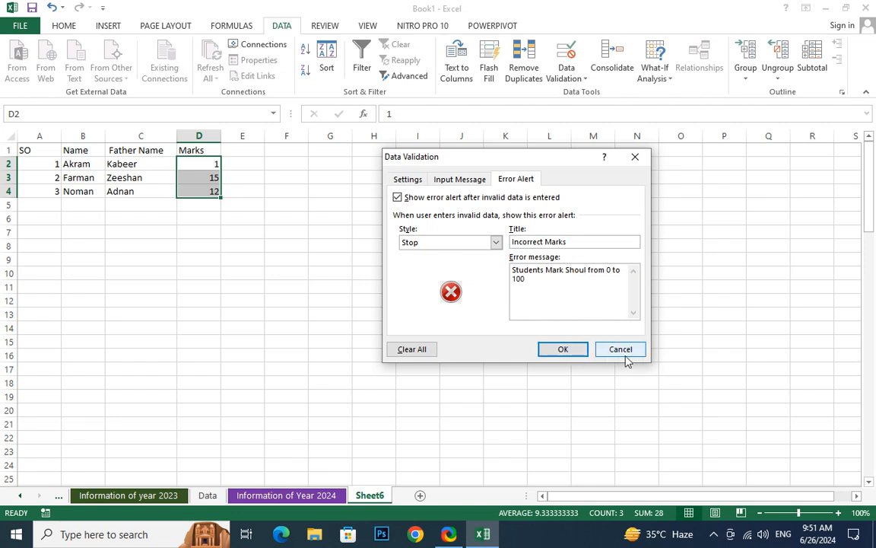
pyautogui.write('d')
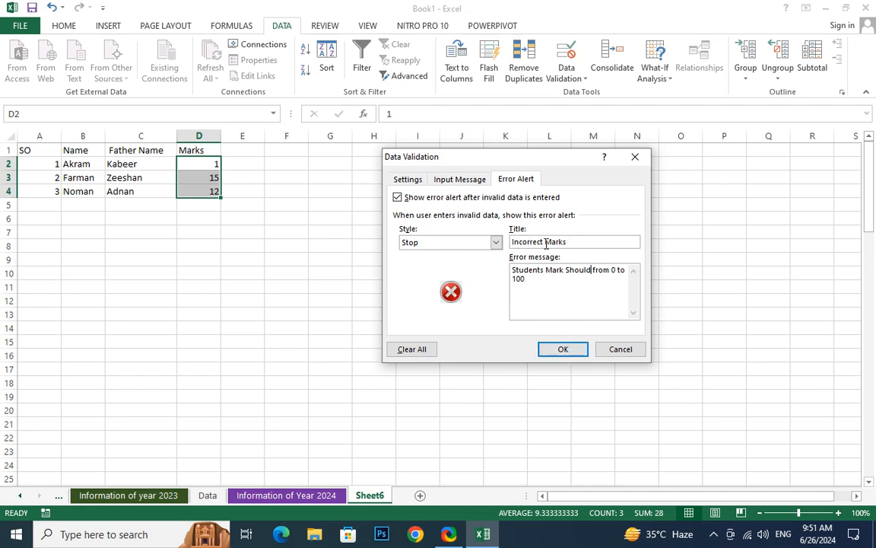
pyautogui.click(561, 350)
pyautogui.click(251, 234)
pyautogui.click(214, 166)
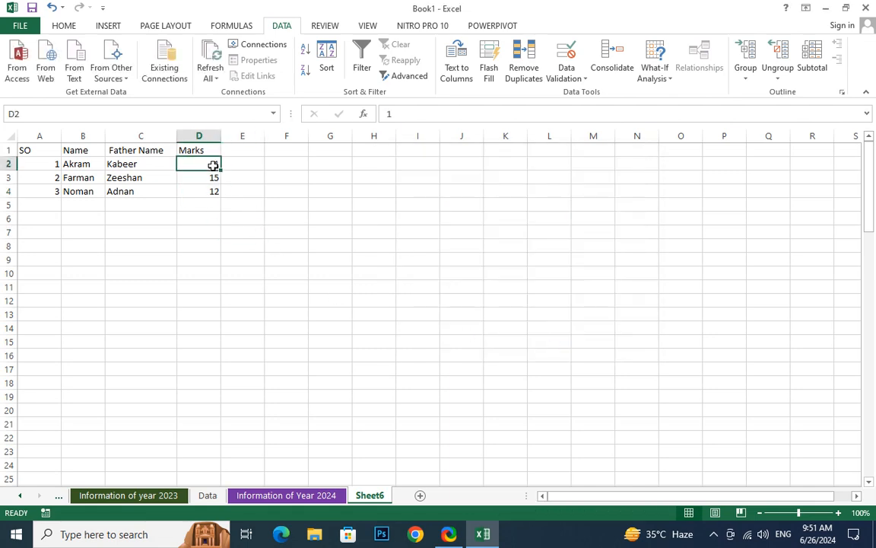
pyautogui.write('15')
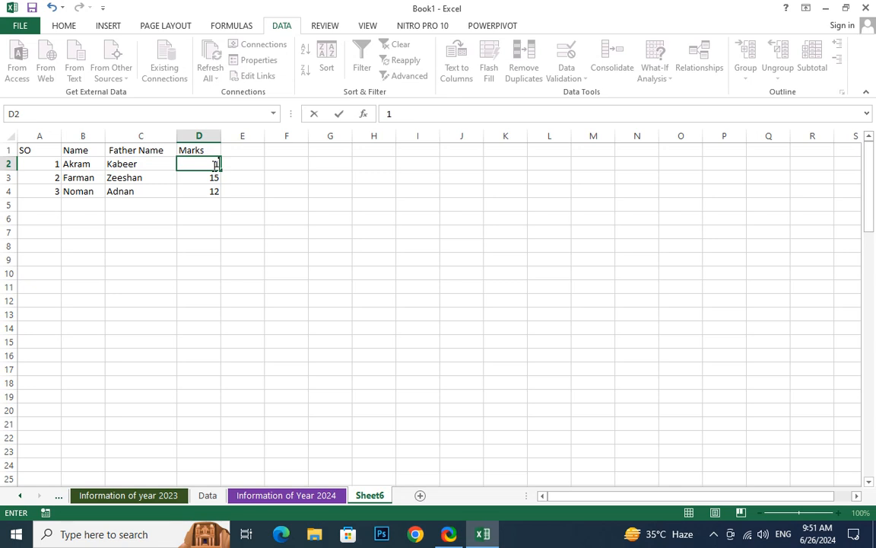
pyautogui.write('0')
pyautogui.press('Return')
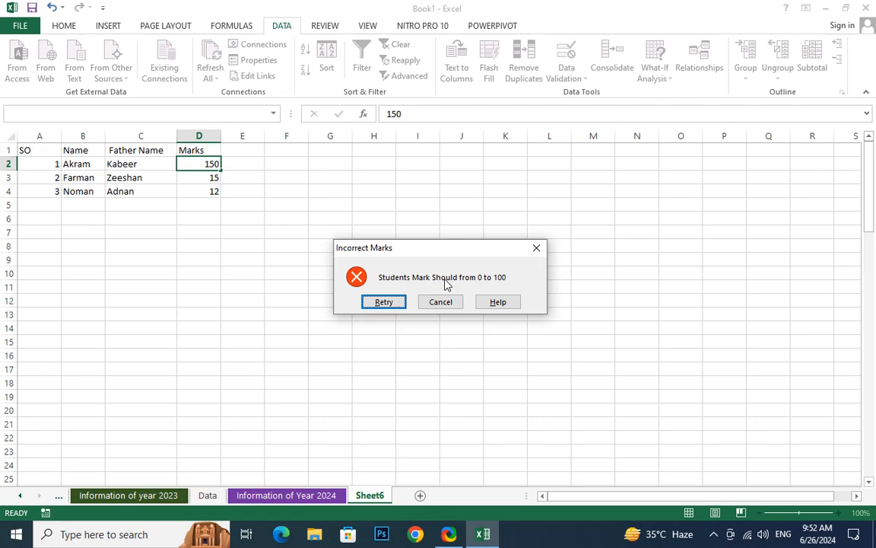
pyautogui.click(384, 302)
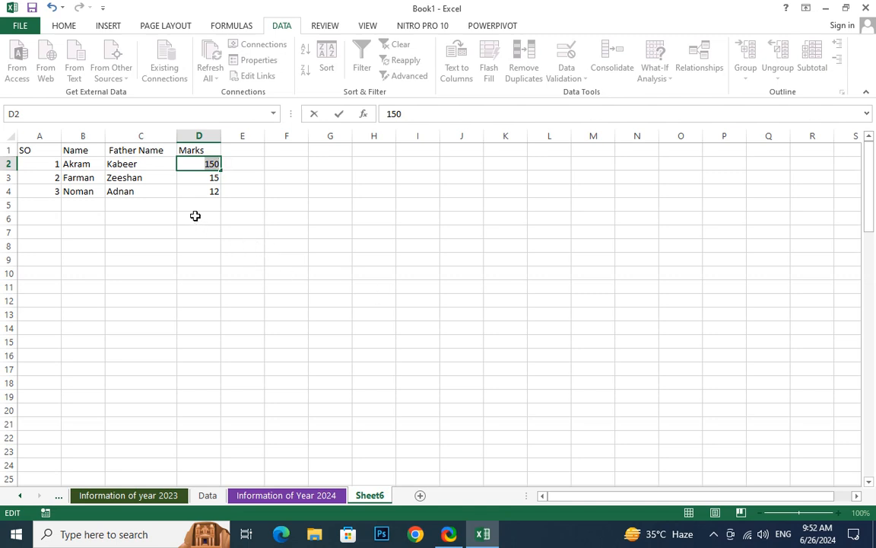
pyautogui.click(212, 154)
pyautogui.click(441, 303)
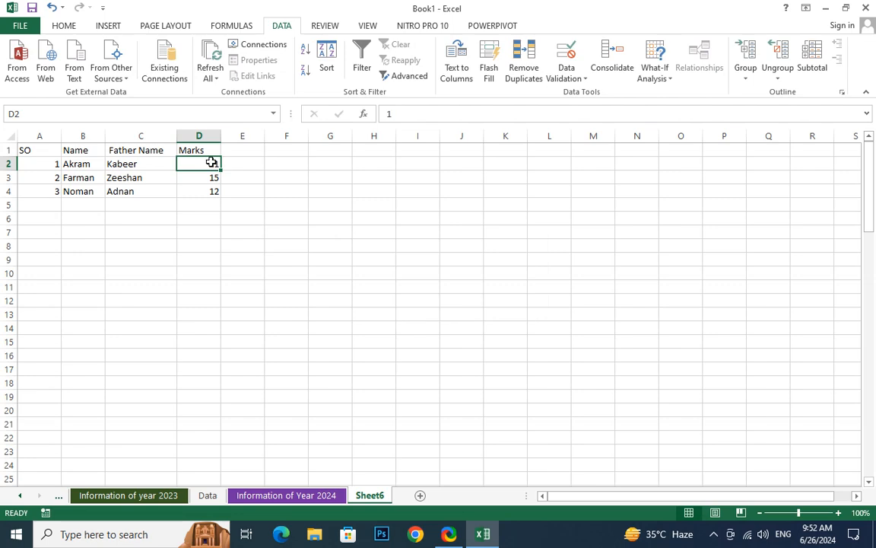
pyautogui.doubleClick(211, 162)
pyautogui.click(207, 218)
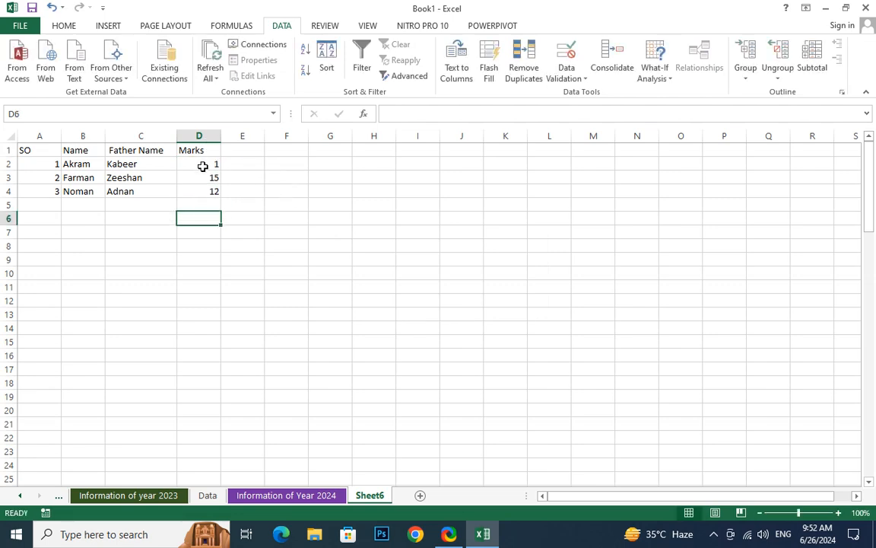
pyautogui.moveTo(202, 166); pyautogui.dragTo(210, 193)
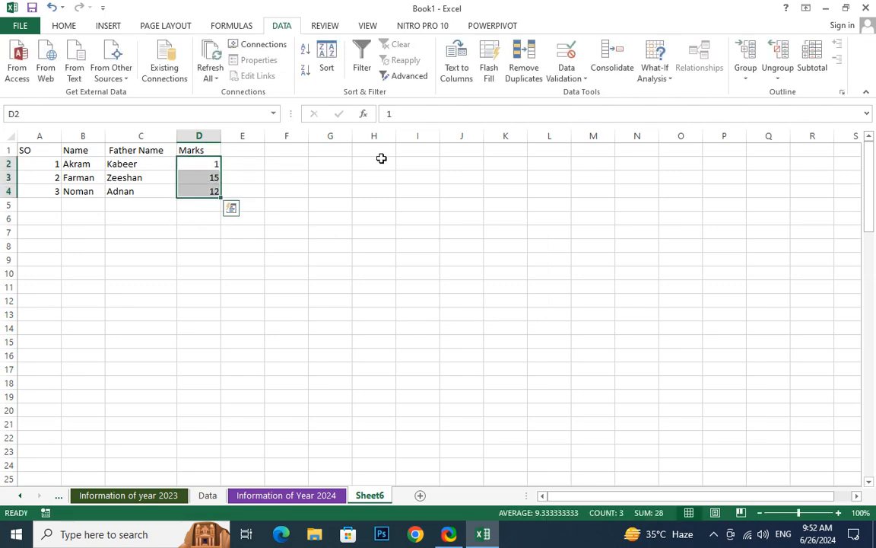
# - Add an input message titled Marks Range reading '0 to 100' to the Marks cells
pyautogui.click(564, 79)
pyautogui.click(577, 93)
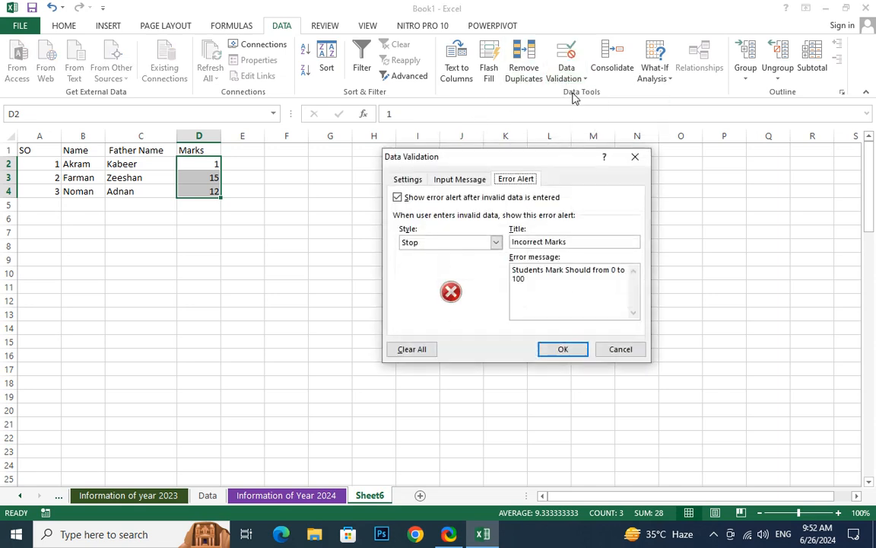
pyautogui.click(447, 182)
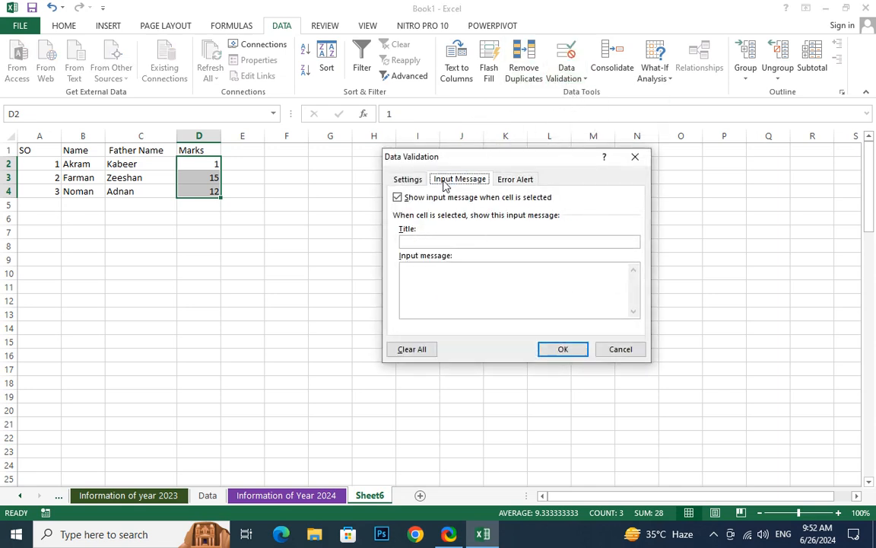
pyautogui.click(417, 240)
pyautogui.write('Mar')
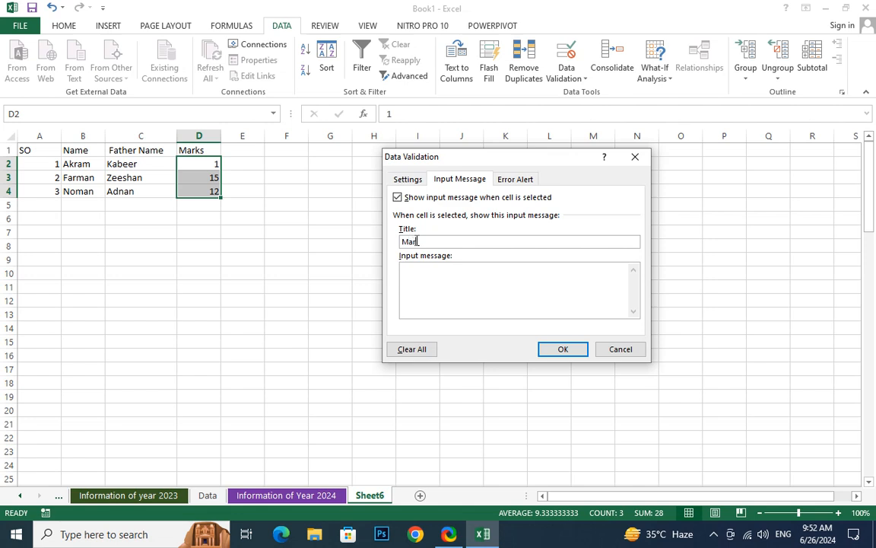
pyautogui.write('ks Range')
pyautogui.click(421, 274)
pyautogui.write('0-')
pyautogui.press('BackSpace')
pyautogui.write('to 100')
pyautogui.click(564, 349)
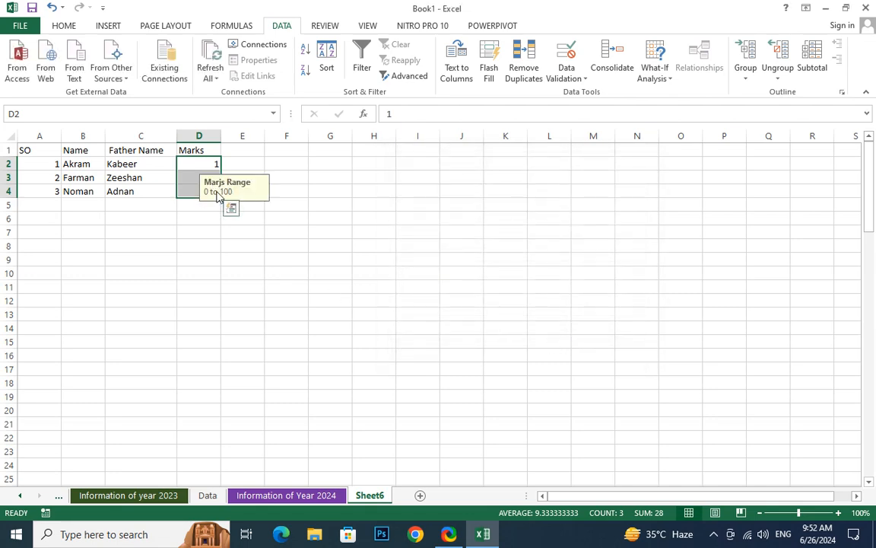
# - Reopen the input message and fix the misspelled title
pyautogui.click(567, 78)
pyautogui.click(572, 92)
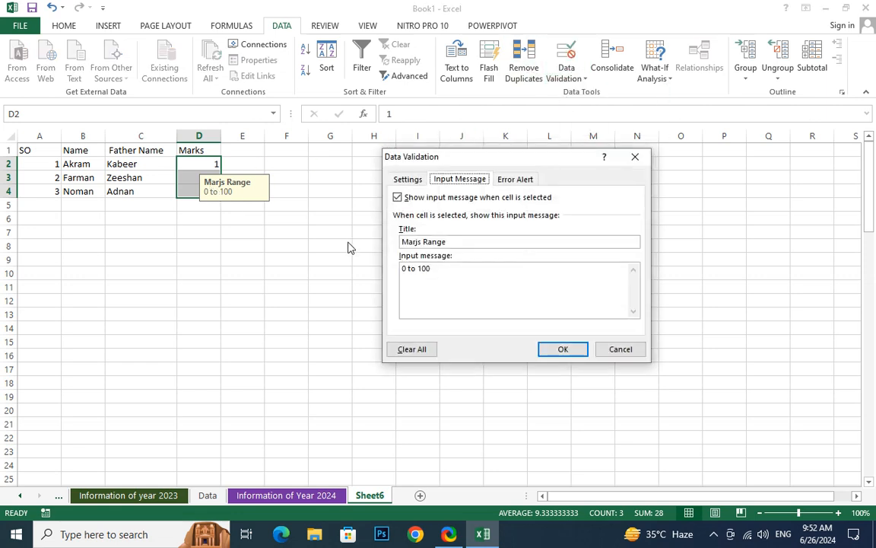
pyautogui.click(423, 242)
pyautogui.press('BackSpace')
pyautogui.press('BackSpace')
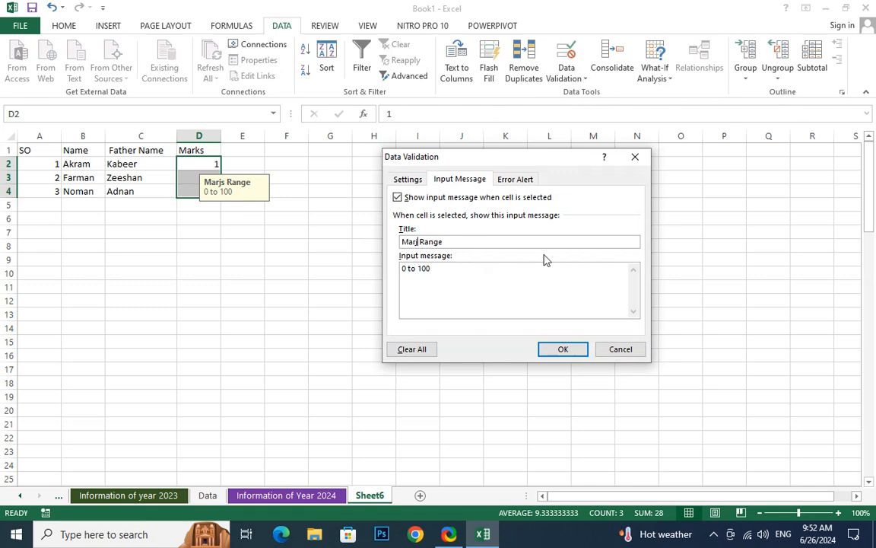
pyautogui.write('ks\\')
pyautogui.press('Return')
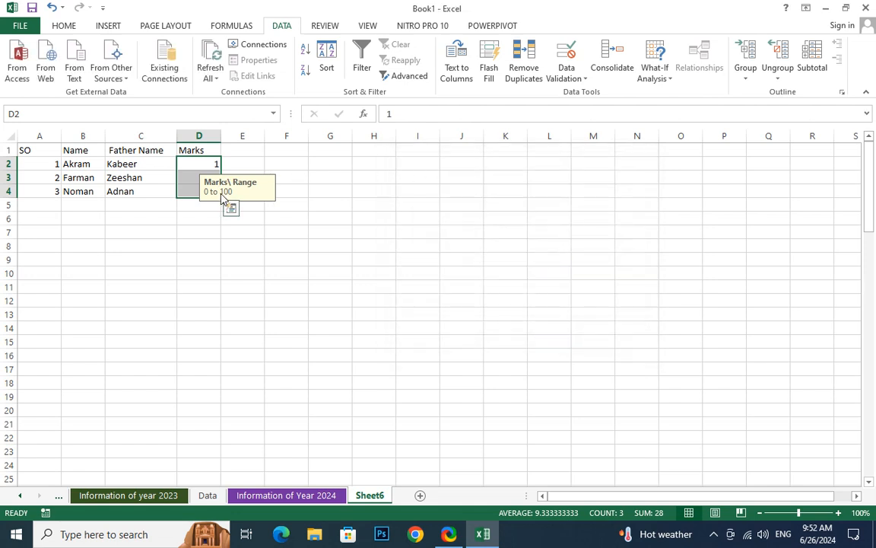
# - Remove the stray backslash so the title reads Marks Range, then select D2 to check it
pyautogui.click(567, 74)
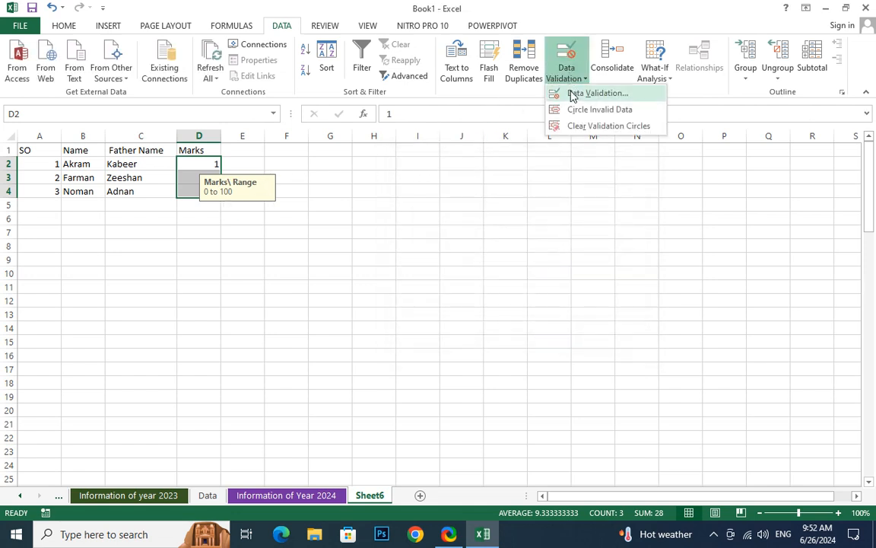
pyautogui.click(572, 93)
pyautogui.click(426, 241)
pyautogui.press('BackSpace')
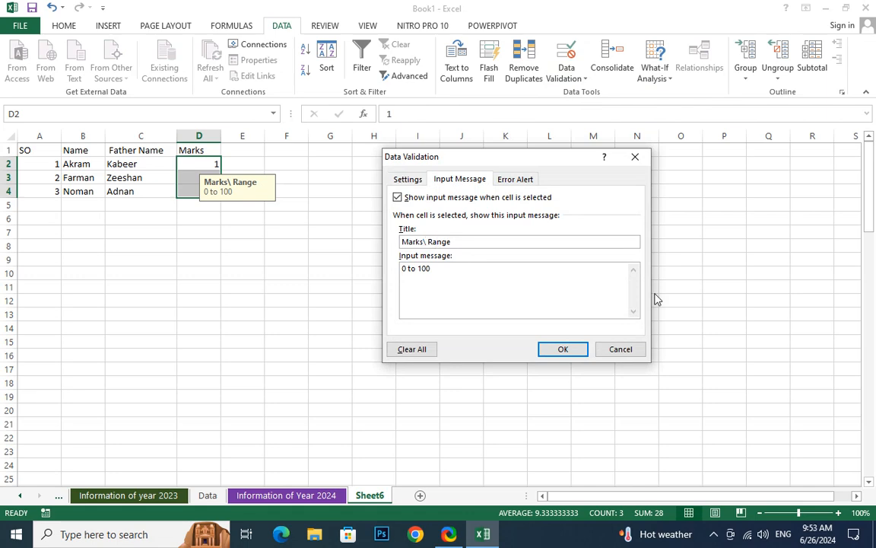
pyautogui.click(563, 350)
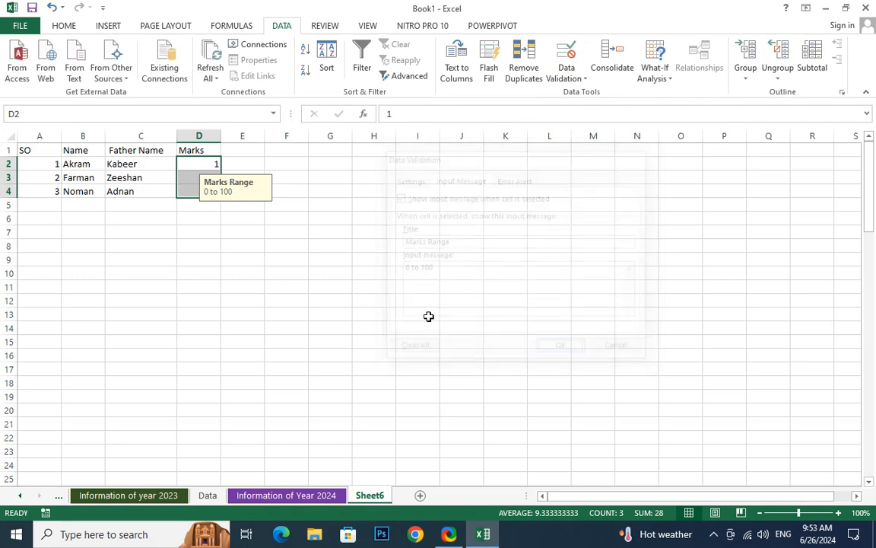
pyautogui.click(242, 247)
pyautogui.click(190, 163)
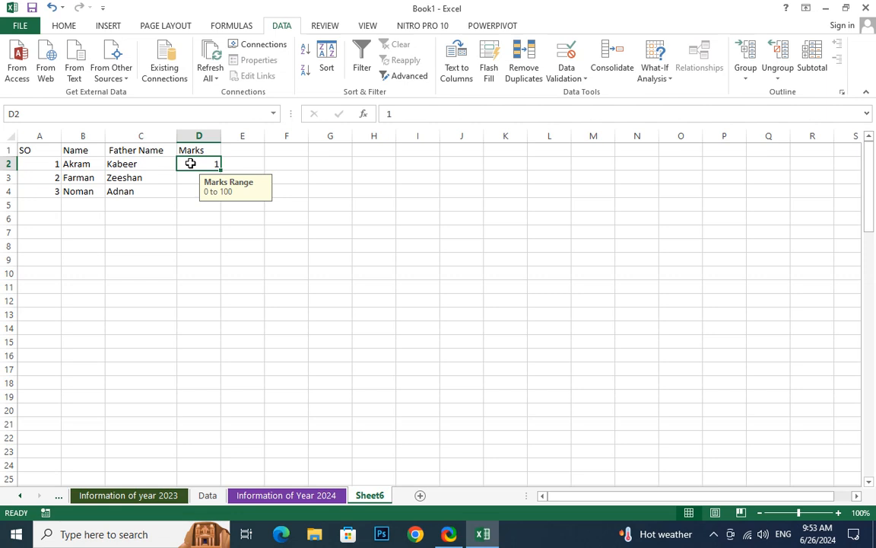
pyautogui.write('30')
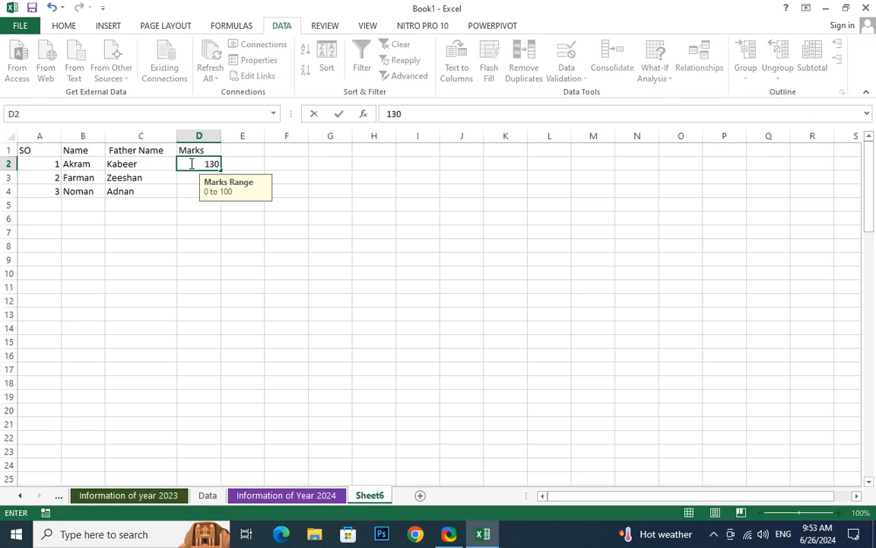
pyautogui.press('Return')
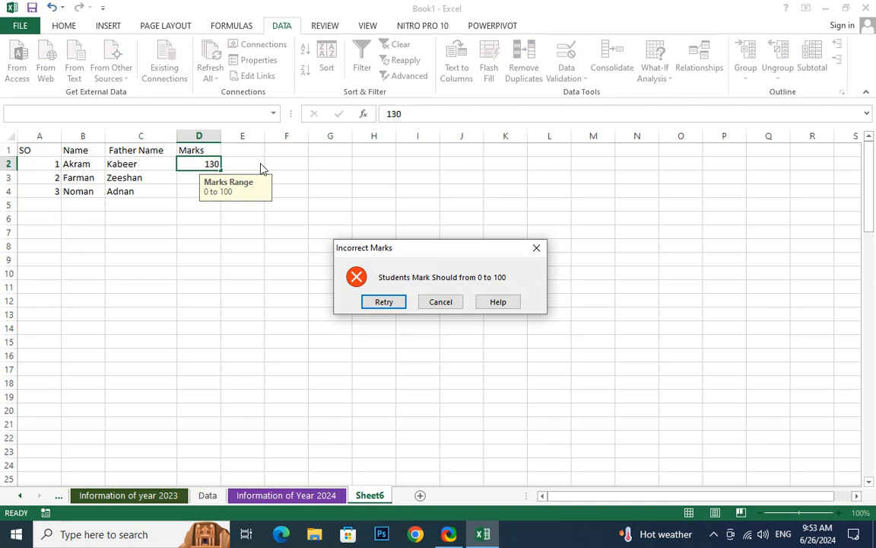
pyautogui.press('Return')
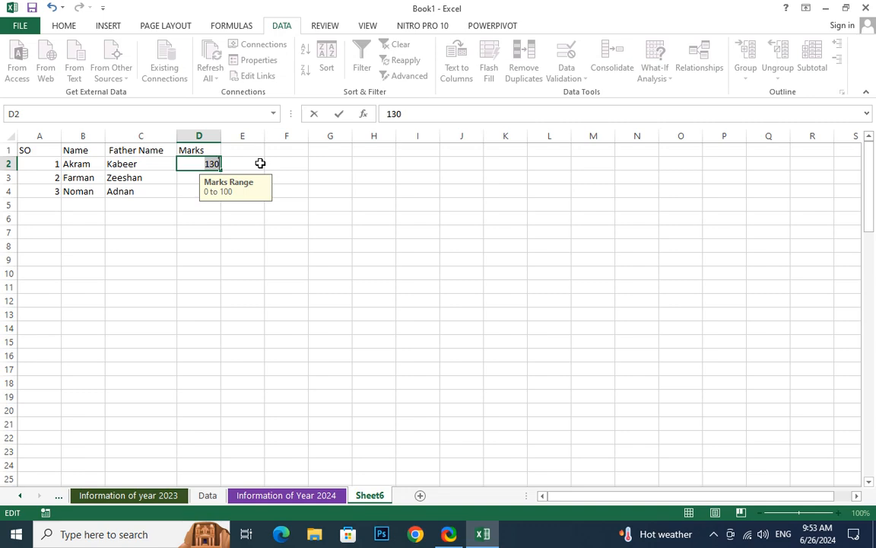
pyautogui.press('Return')
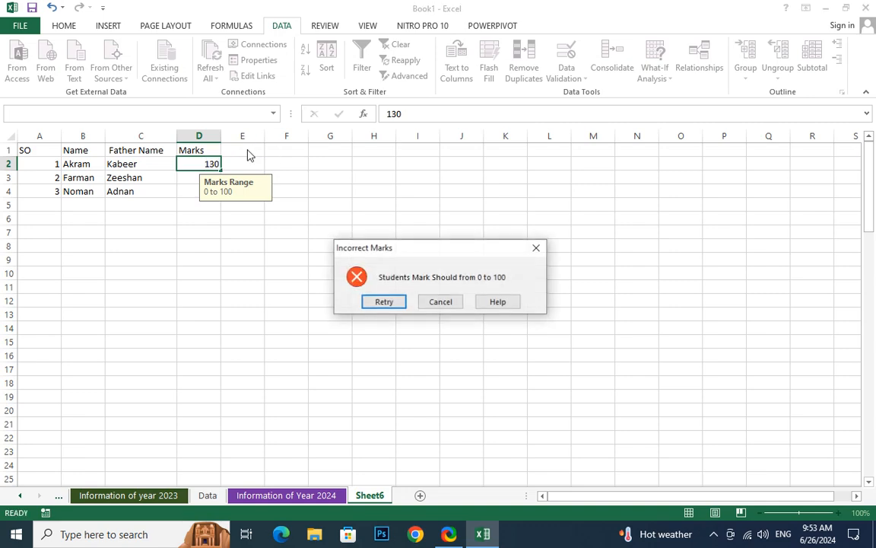
pyautogui.click(441, 302)
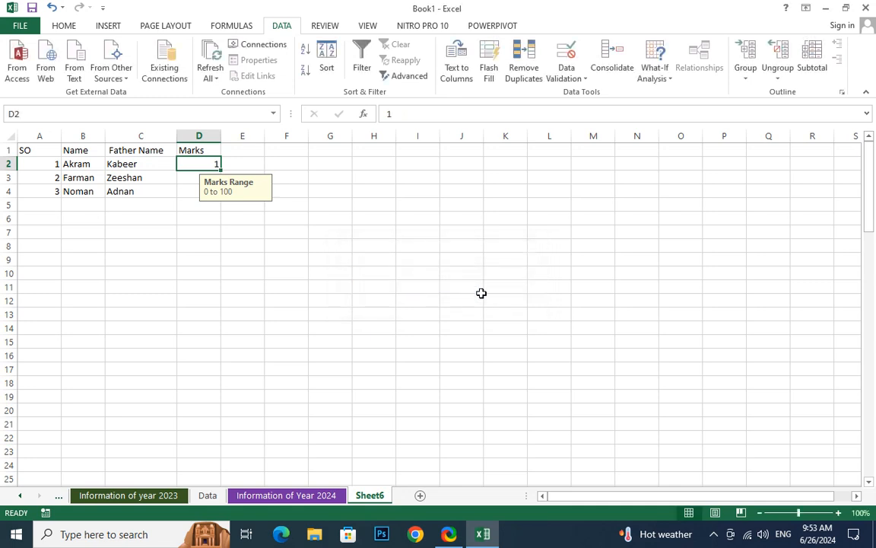
pyautogui.click(201, 135)
# - Insert a blank column before Marks and give it the heading Age in D1
pyautogui.rightClick(202, 136)
pyautogui.click(247, 233)
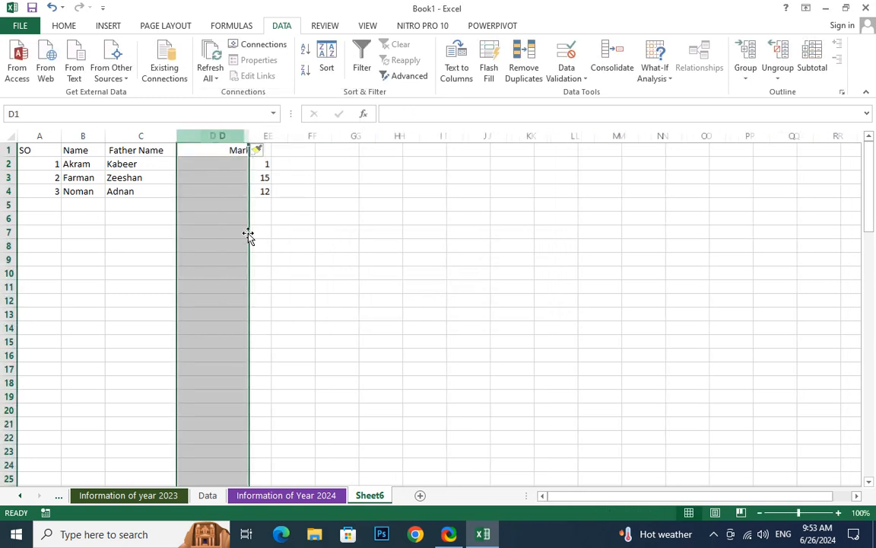
pyautogui.click(204, 150)
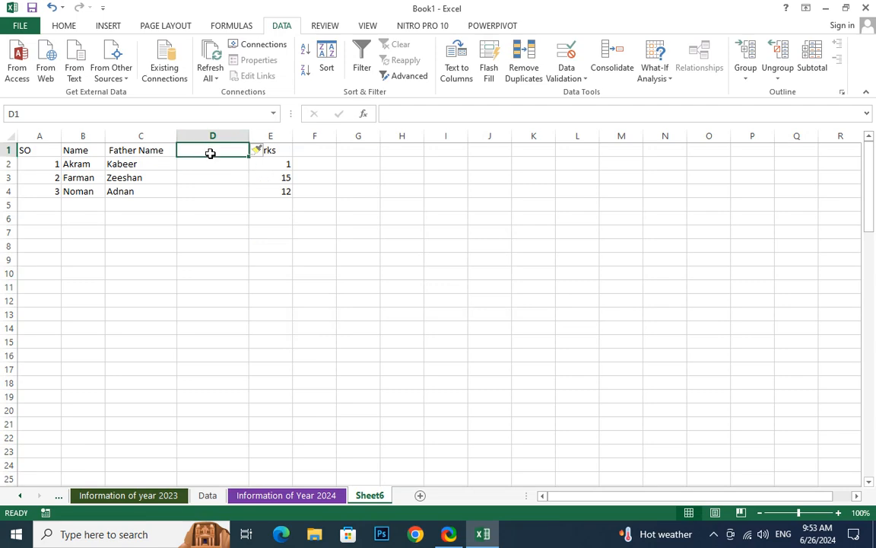
pyautogui.write('Age')
pyautogui.press('Return')
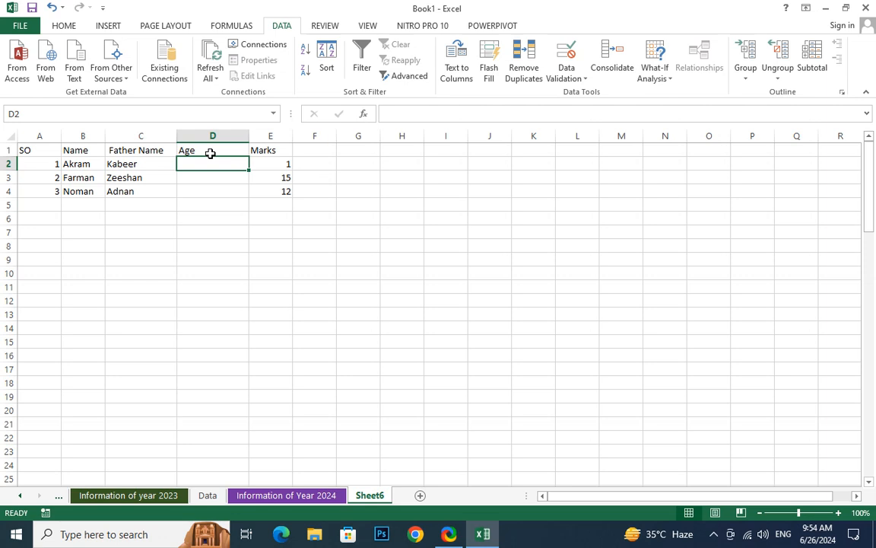
pyautogui.click(570, 79)
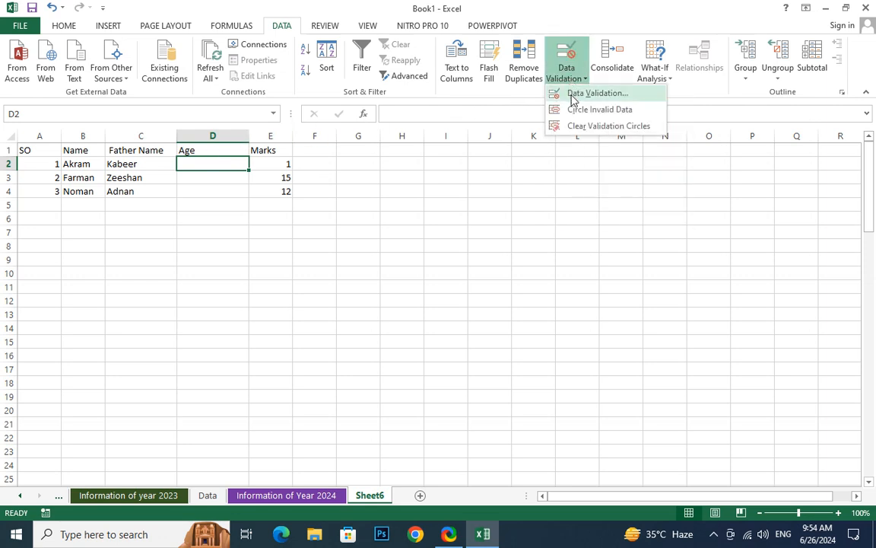
# - Limit the Age cells D2:D4 to whole numbers from 5 to 18
pyautogui.click(194, 161)
pyautogui.moveTo(194, 161); pyautogui.dragTo(223, 192)
pyautogui.click(571, 75)
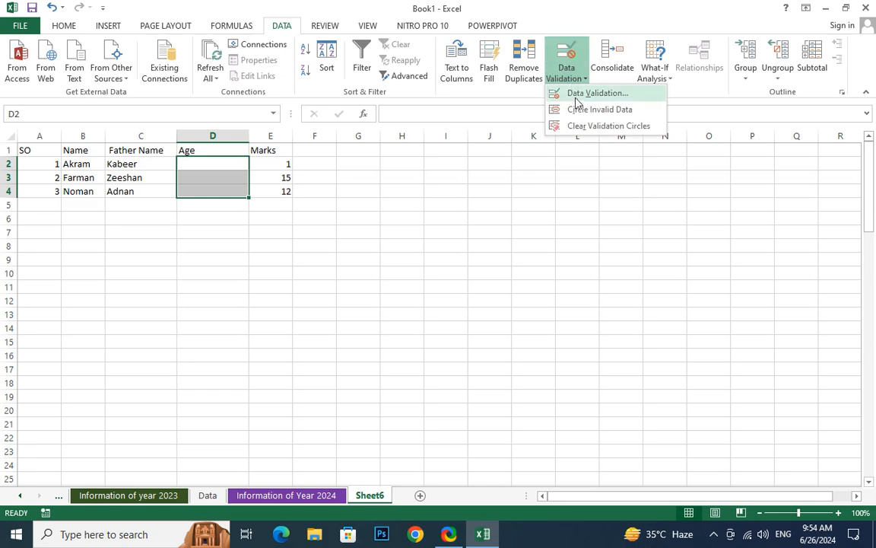
pyautogui.click(586, 98)
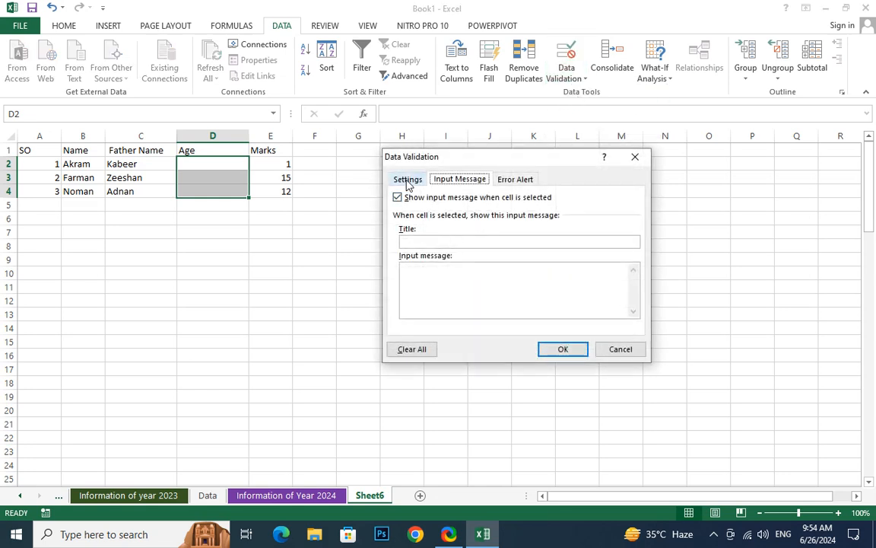
pyautogui.click(407, 180)
pyautogui.click(456, 225)
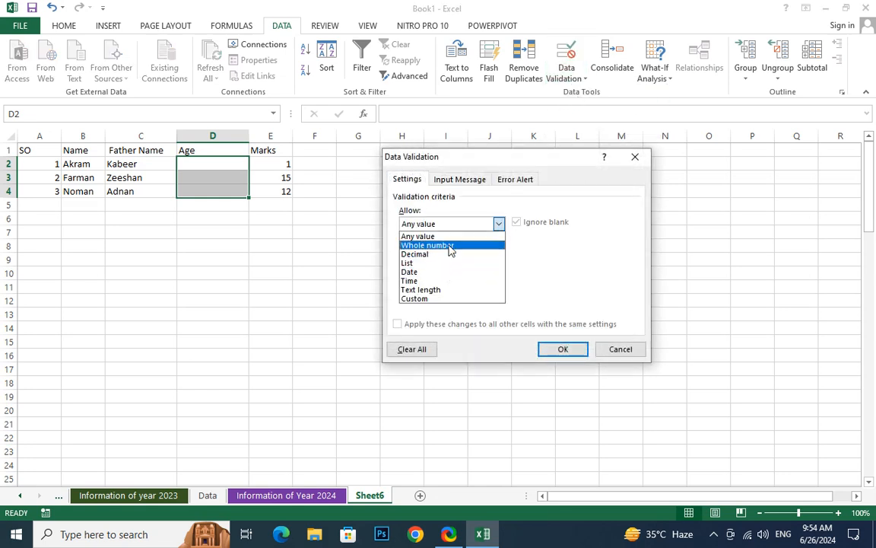
pyautogui.click(449, 245)
pyautogui.click(435, 279)
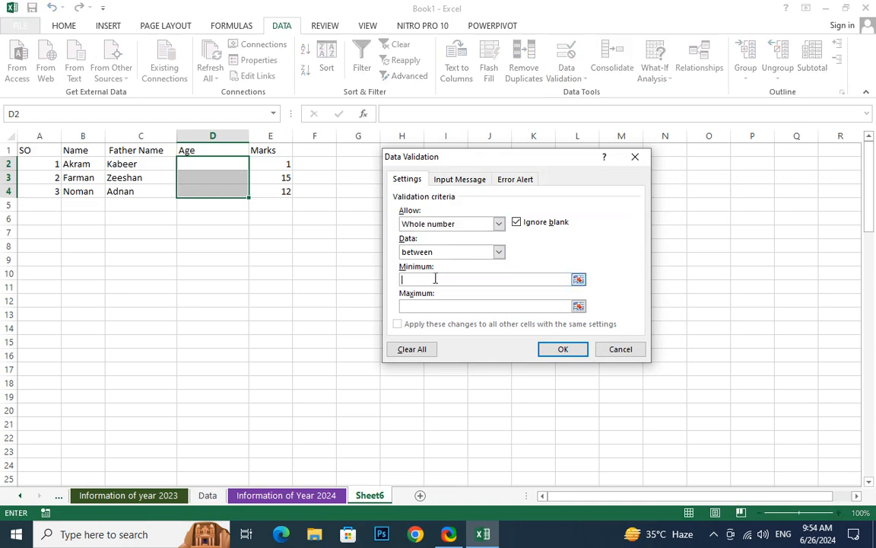
pyautogui.write('5')
pyautogui.click(419, 306)
pyautogui.write('18')
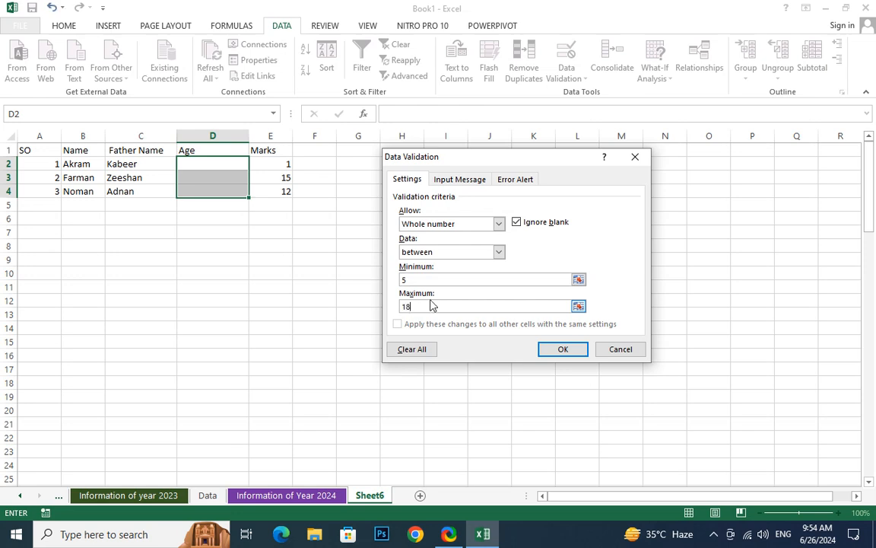
pyautogui.press('Return')
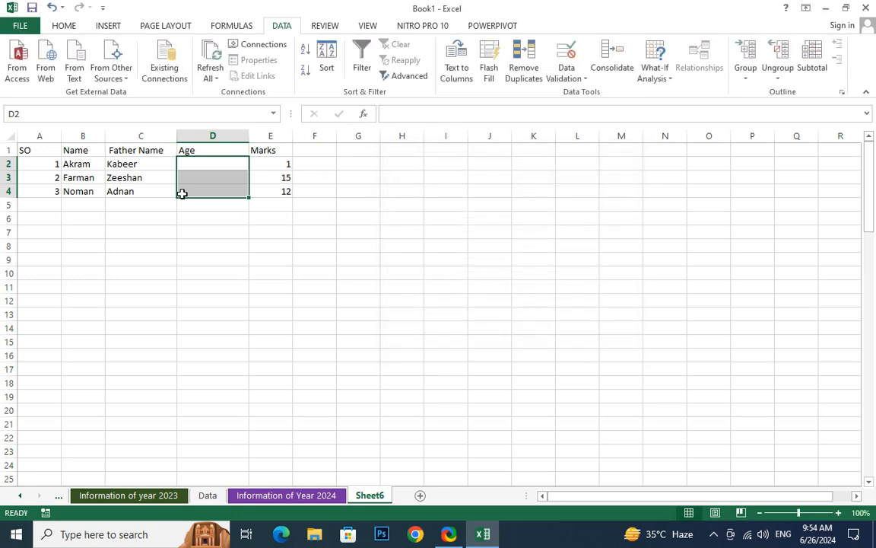
pyautogui.click(207, 190)
# - Test the Age rule by entering 50 in D2 and dismissing the rejection
pyautogui.click(216, 161)
pyautogui.write('50')
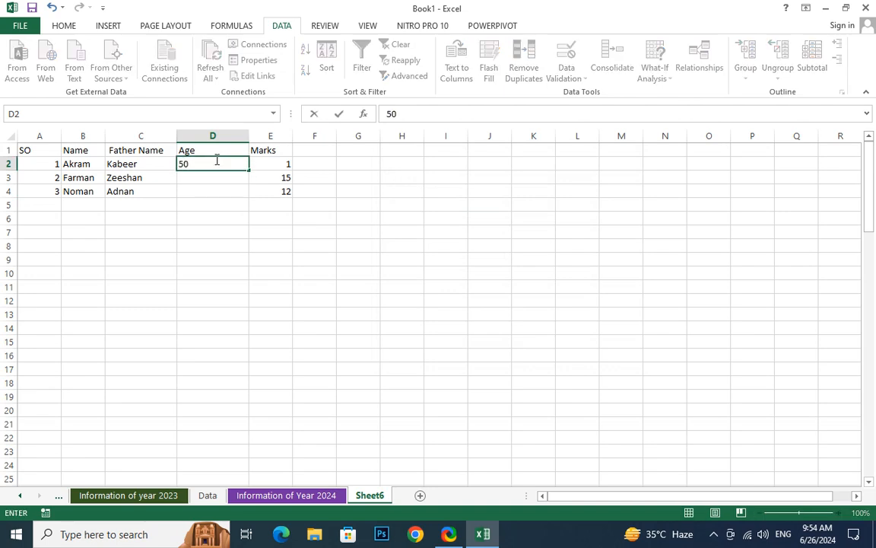
pyautogui.press('Return')
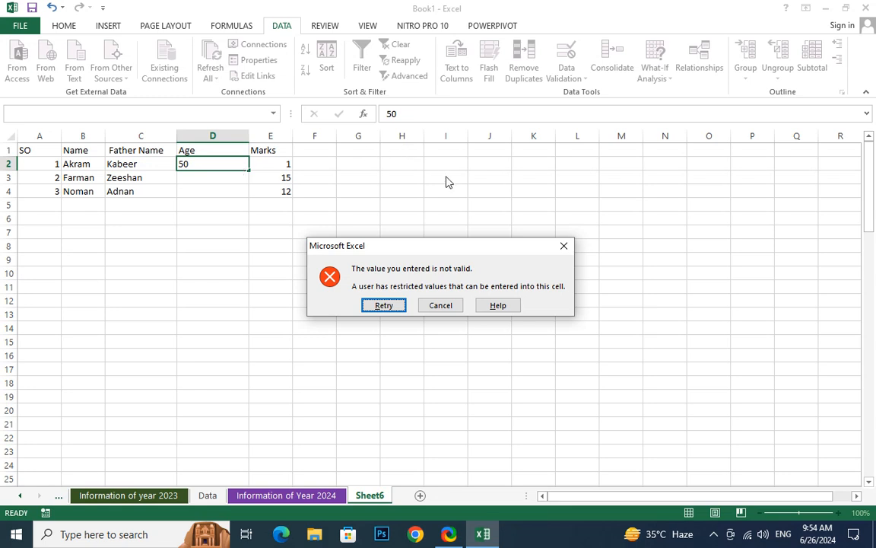
pyautogui.click(563, 246)
# - Select column D and bring up its context menu to insert a column
pyautogui.click(256, 301)
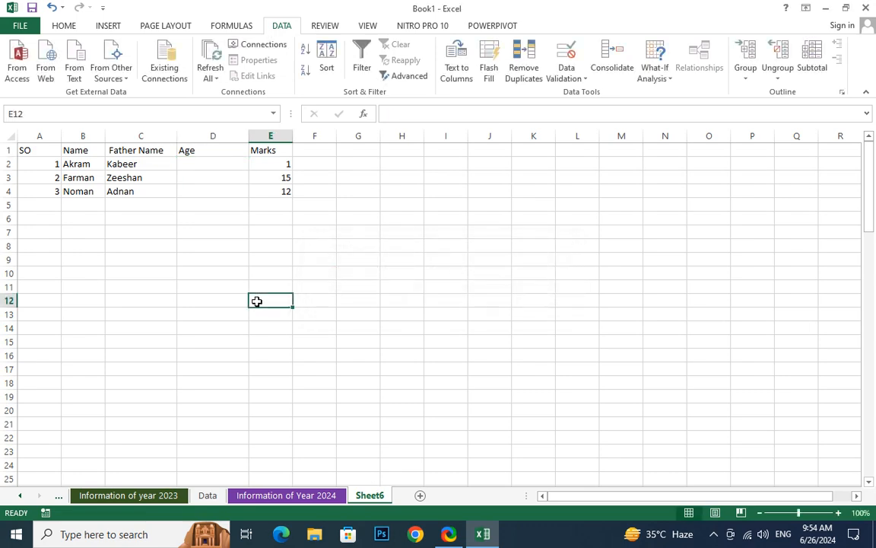
pyautogui.click(211, 136)
pyautogui.rightClick(210, 138)
# - Insert a blank column D before Age and give it the heading DOB
pyautogui.click(237, 236)
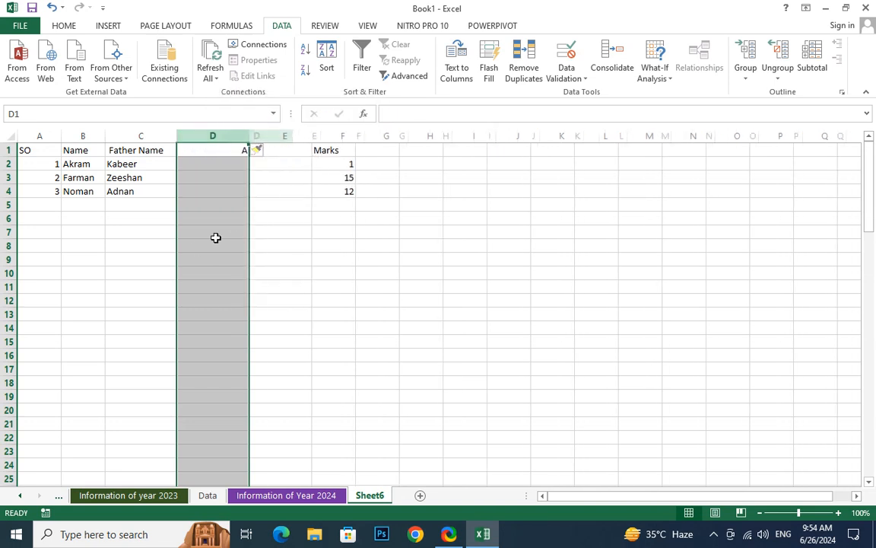
pyautogui.click(216, 243)
pyautogui.click(216, 162)
pyautogui.click(216, 150)
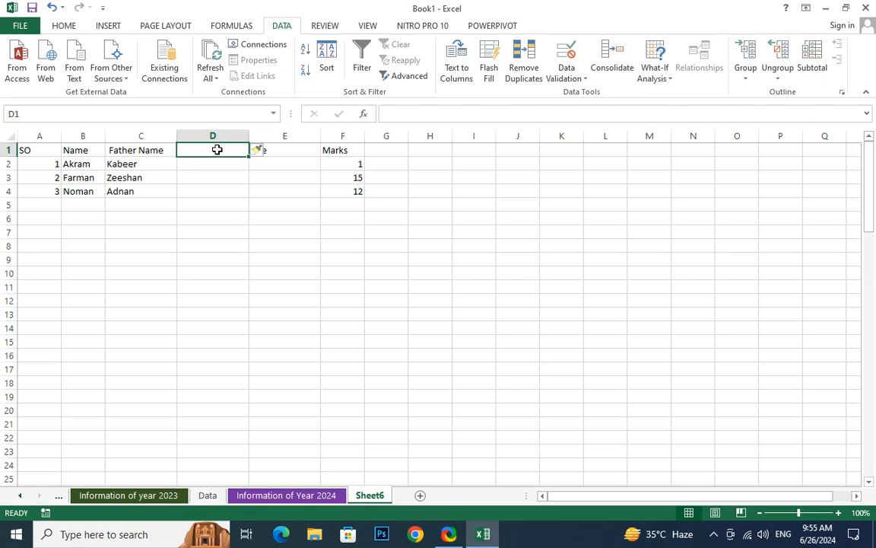
pyautogui.write('DOB')
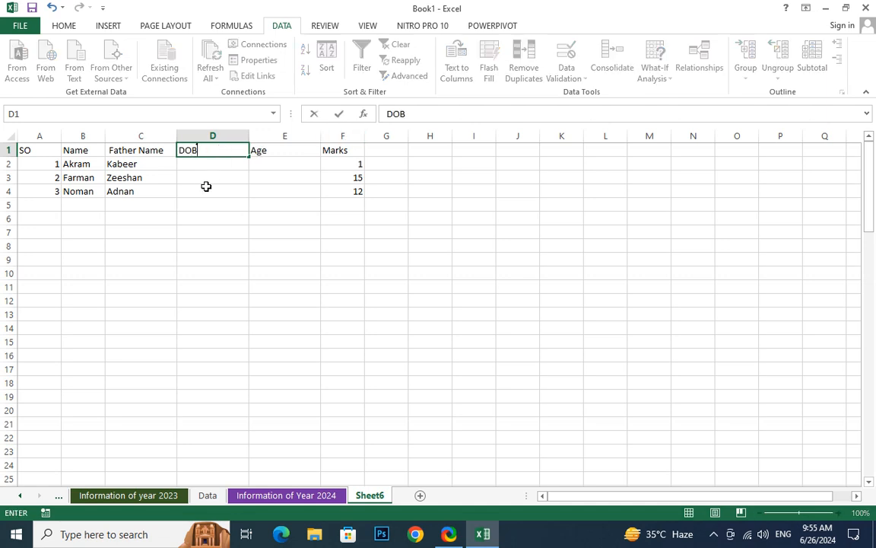
pyautogui.click(205, 189)
pyautogui.click(217, 163)
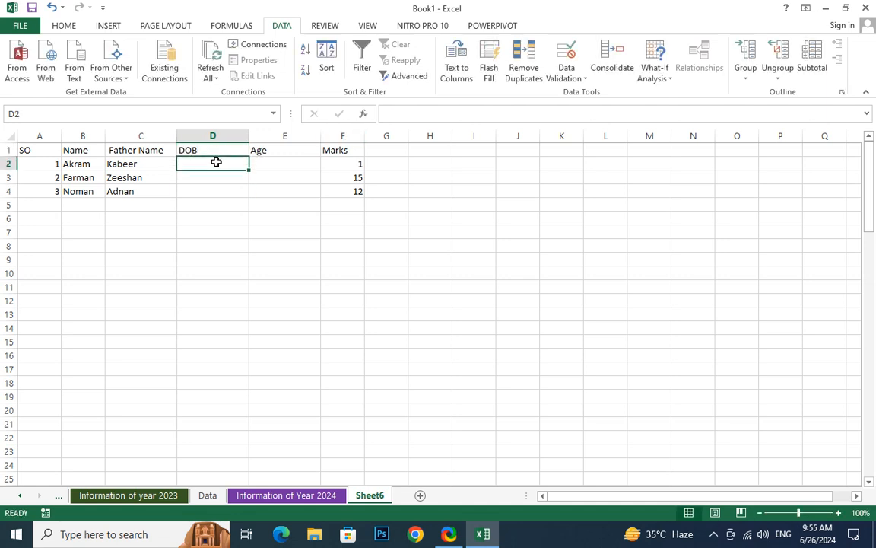
# - Apply the Short Date number format to DOB cells D2:D4
pyautogui.moveTo(216, 168); pyautogui.dragTo(213, 191)
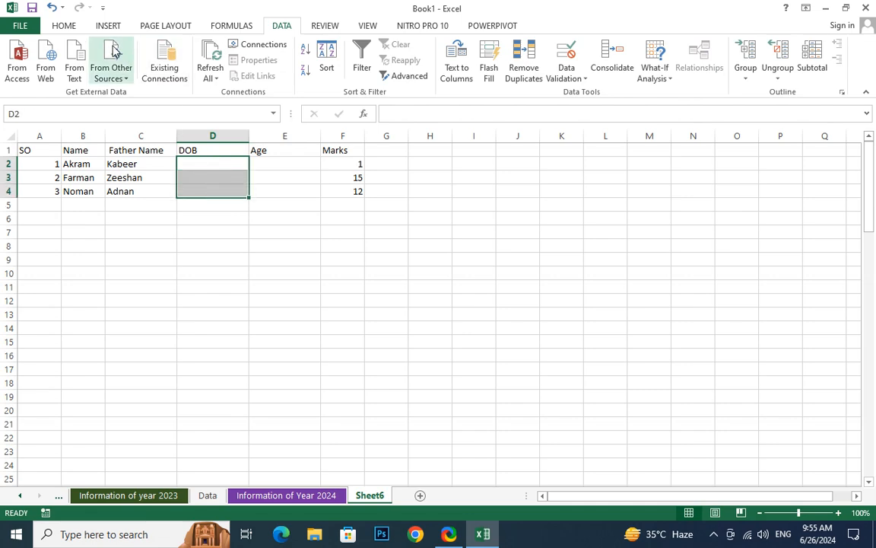
pyautogui.click(53, 25)
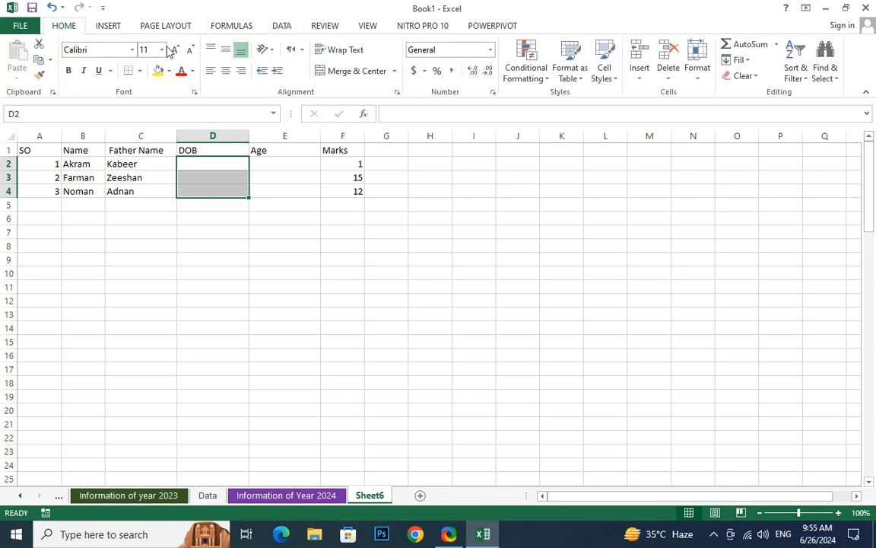
pyautogui.click(492, 50)
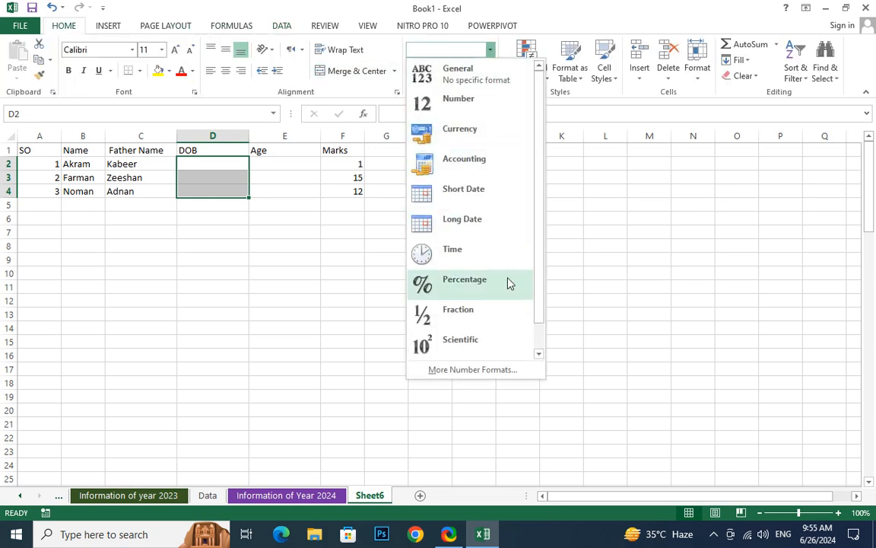
pyautogui.click(474, 200)
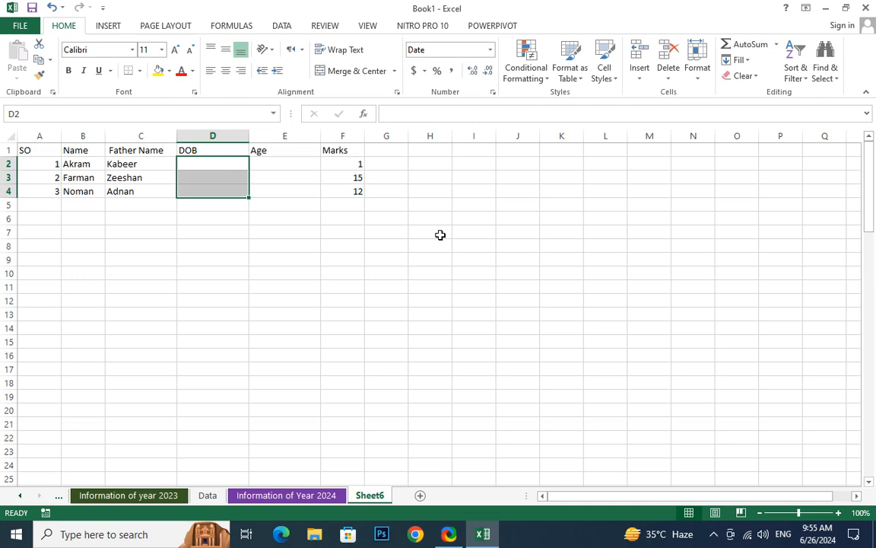
pyautogui.click(281, 28)
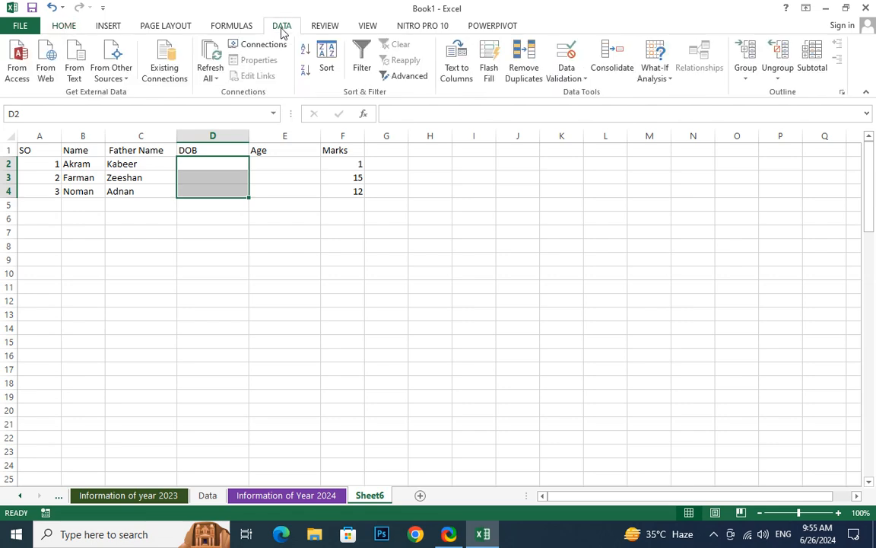
pyautogui.click(567, 78)
# - Set the D2:D4 validation rule to allow Date values with a between condition
pyautogui.click(578, 93)
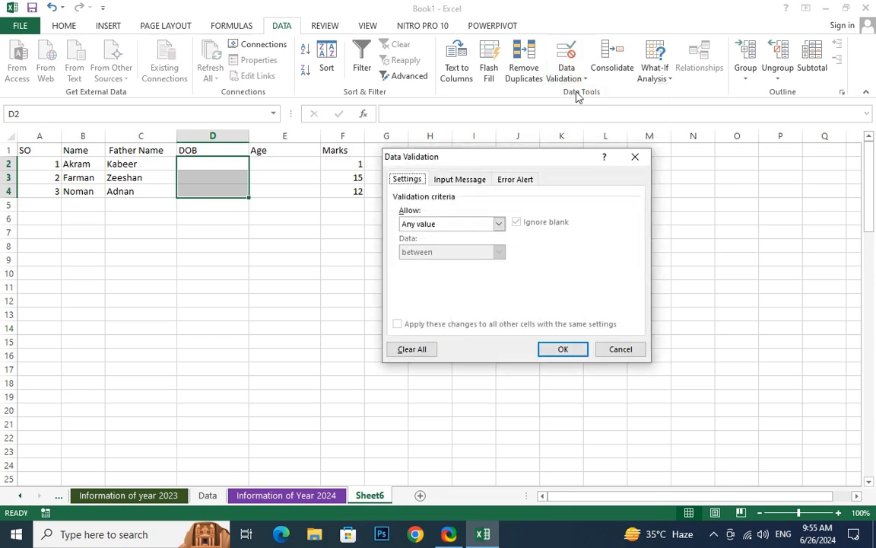
pyautogui.click(486, 223)
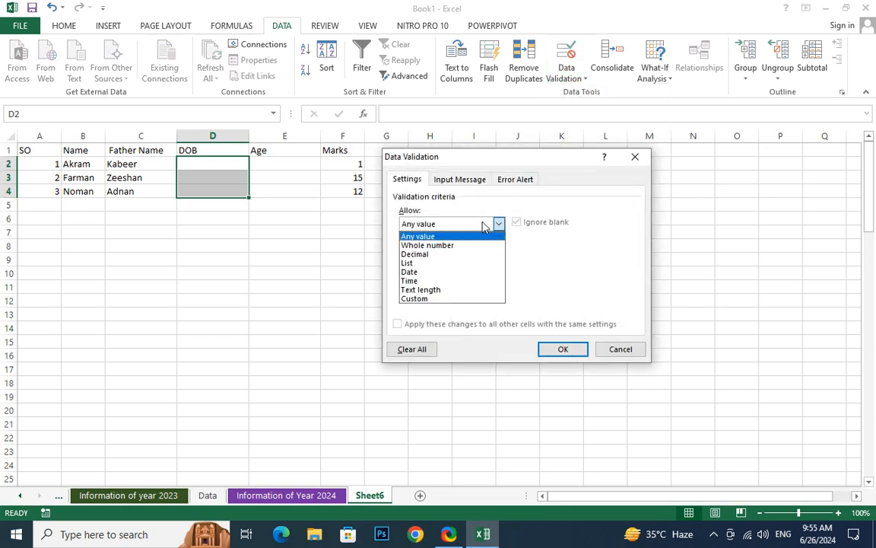
pyautogui.click(409, 273)
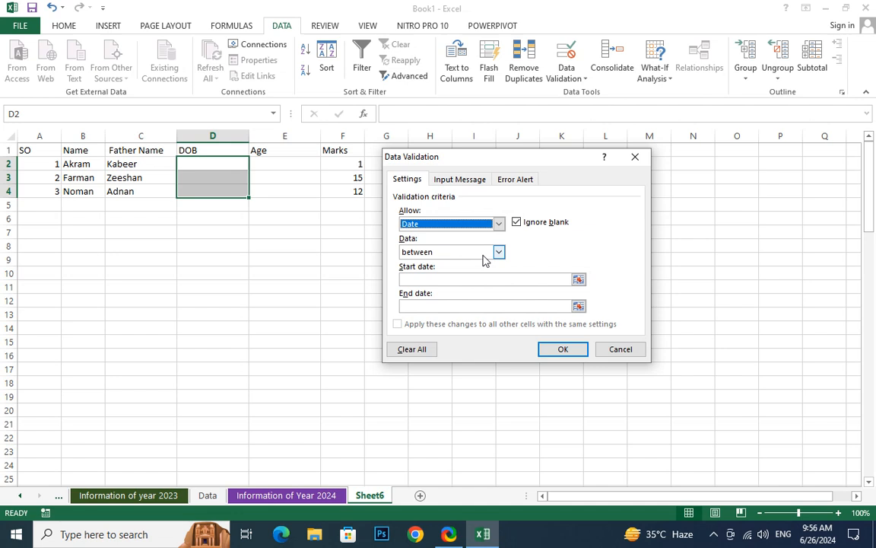
pyautogui.click(579, 279)
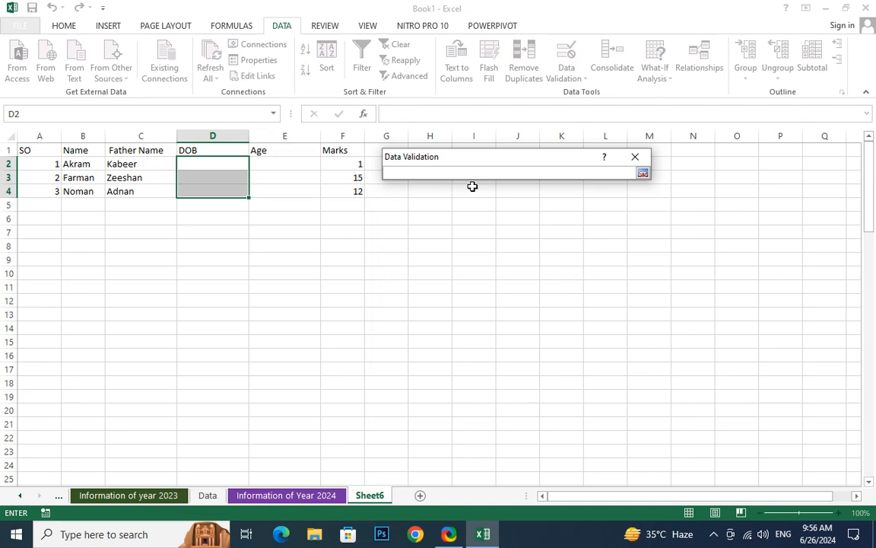
pyautogui.click(643, 174)
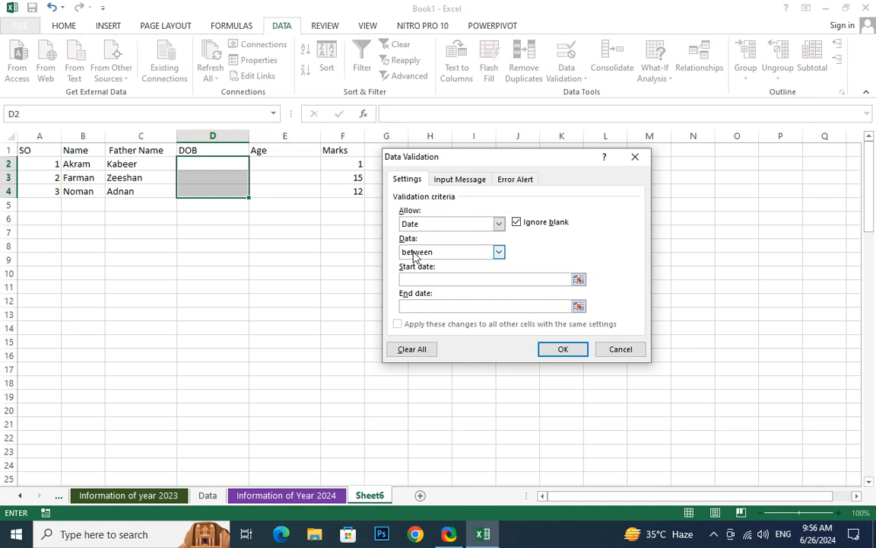
# - Enter Start date 6/26/2016 and End date 6/26/2019, then confirm the date rule
pyautogui.write('6/26/202016')
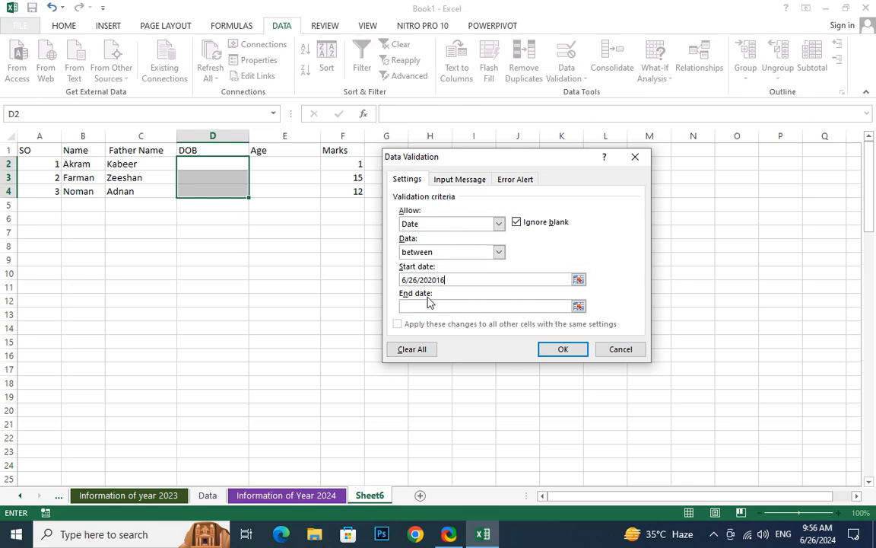
pyautogui.click(439, 280)
pyautogui.press('BackSpace')
pyautogui.press('BackSpace')
pyautogui.click(424, 305)
pyautogui.write('6/26/2019')
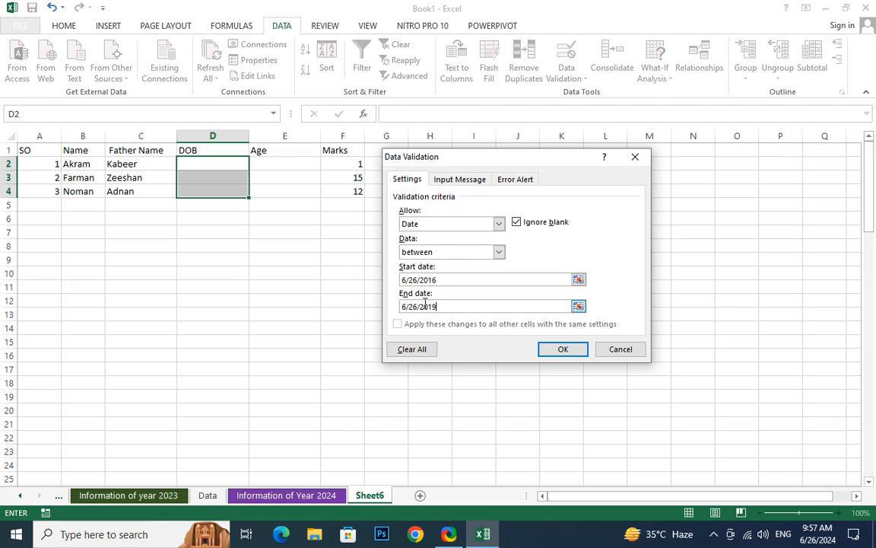
pyautogui.click(563, 349)
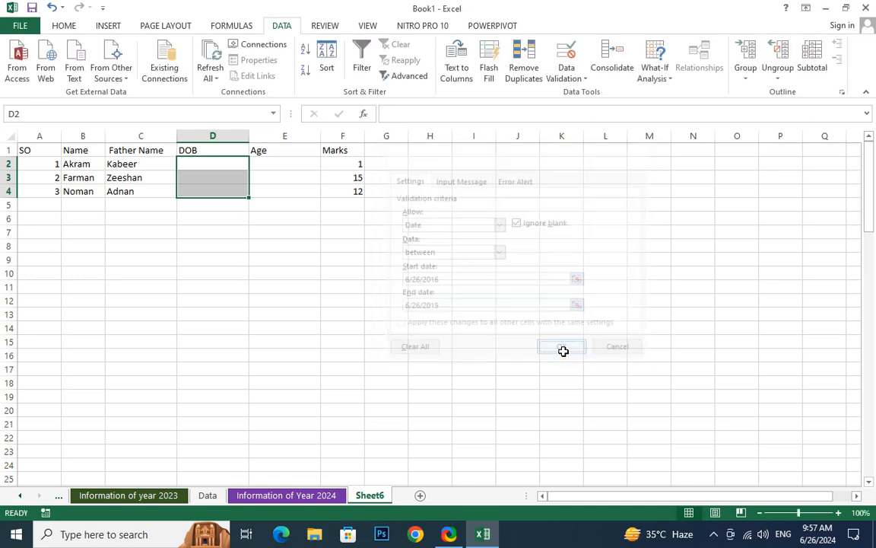
# - Enter the out-of-range date 5/5/2013 in D2 to test the validation
pyautogui.click(199, 242)
pyautogui.click(219, 154)
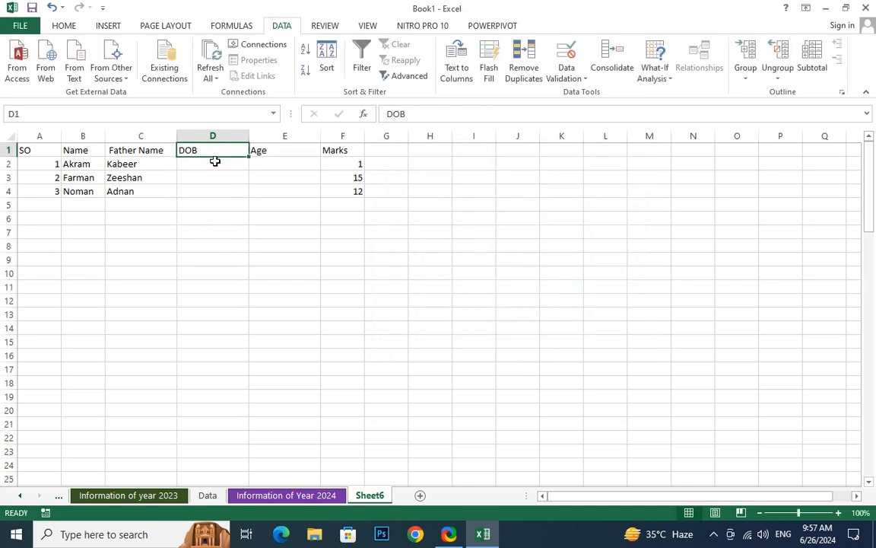
pyautogui.click(215, 161)
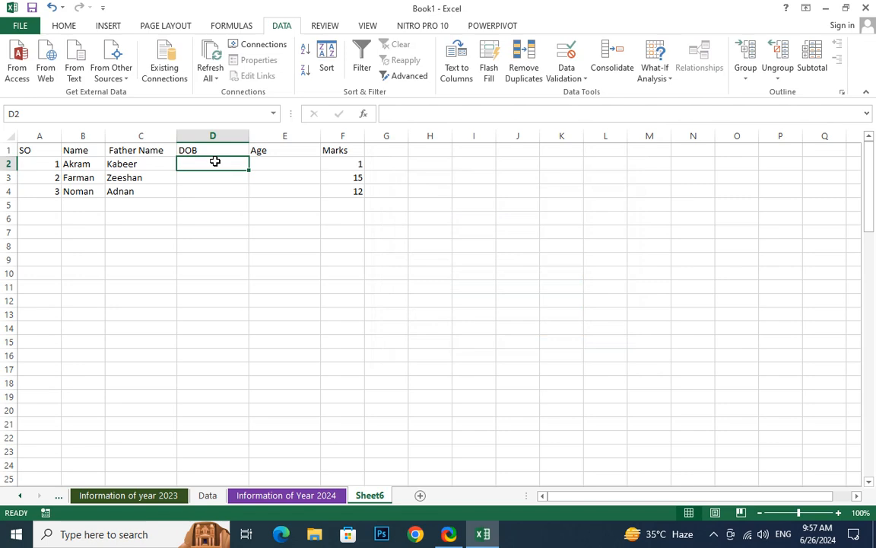
pyautogui.write('5/5')
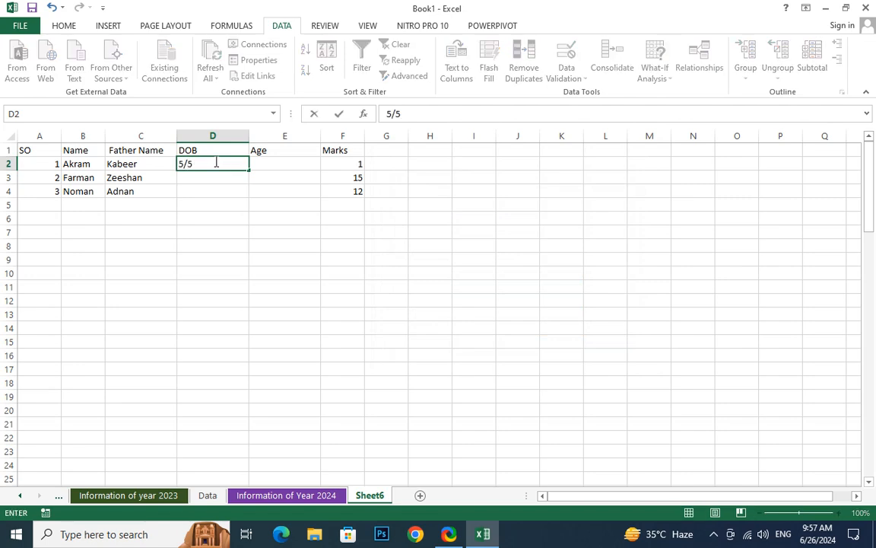
pyautogui.write('/2013')
pyautogui.press('Return')
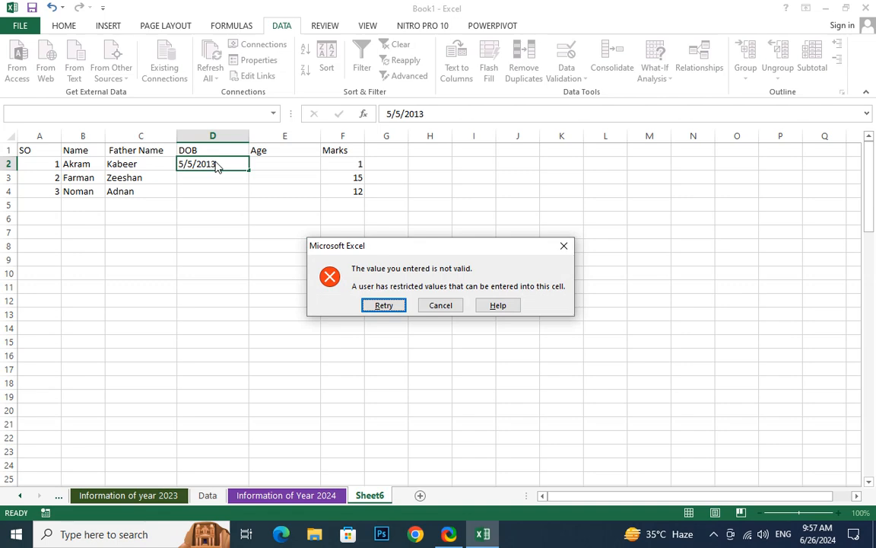
# - Retry after the error and correct the D2 date to 5/5/2017
pyautogui.click(378, 305)
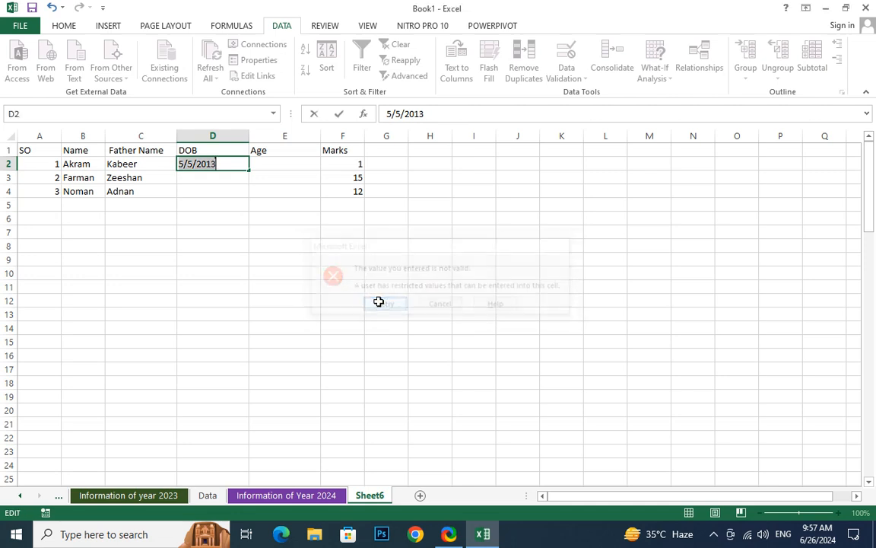
pyautogui.press('Right')
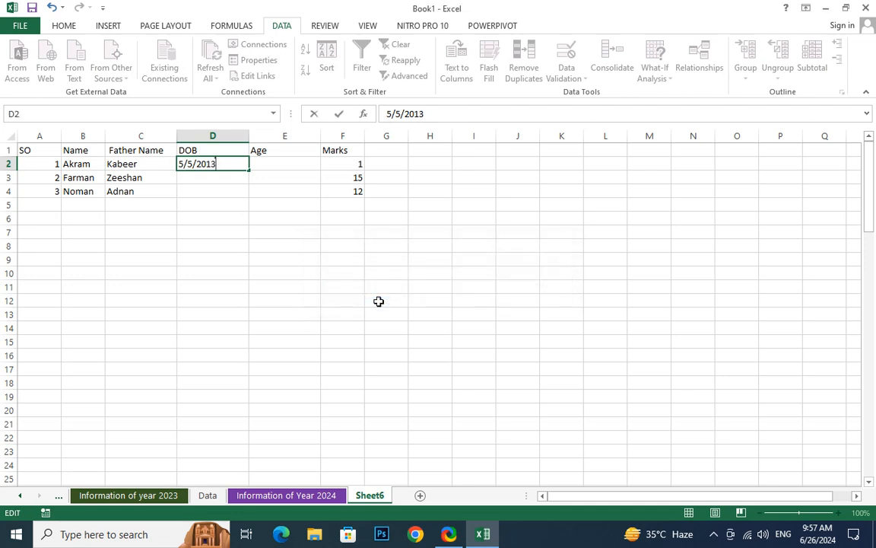
pyautogui.press('BackSpace')
pyautogui.write('7')
pyautogui.press('Return')
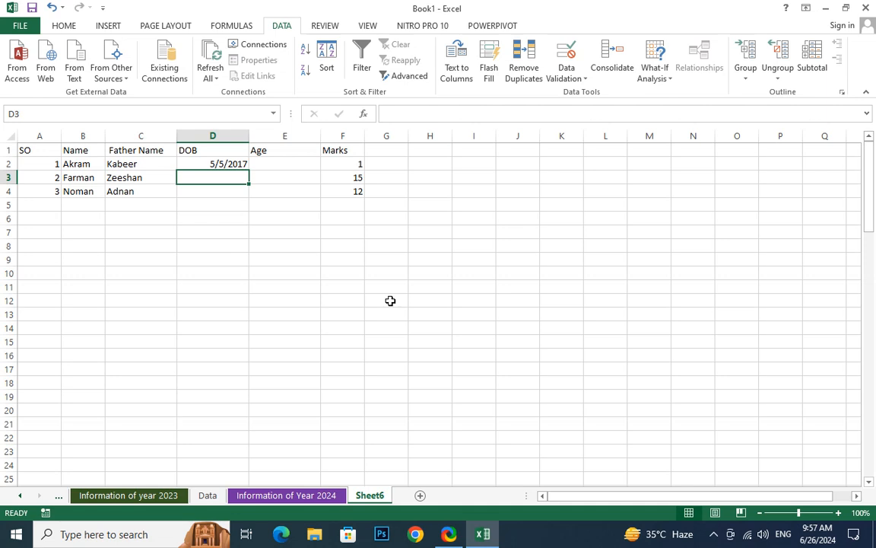
# - Look over the data validation menu for DOB cells D3:D4 without changing anything
pyautogui.click(222, 191)
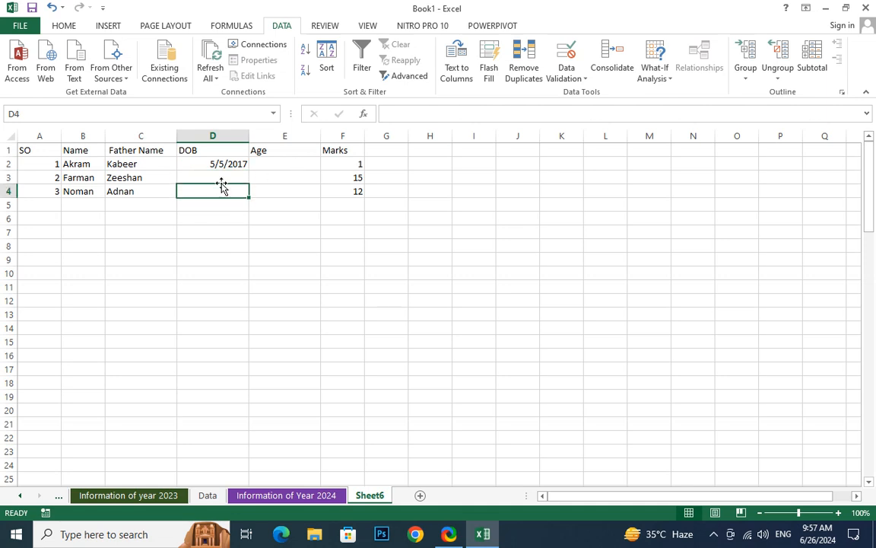
pyautogui.click(222, 178)
pyautogui.click(221, 192)
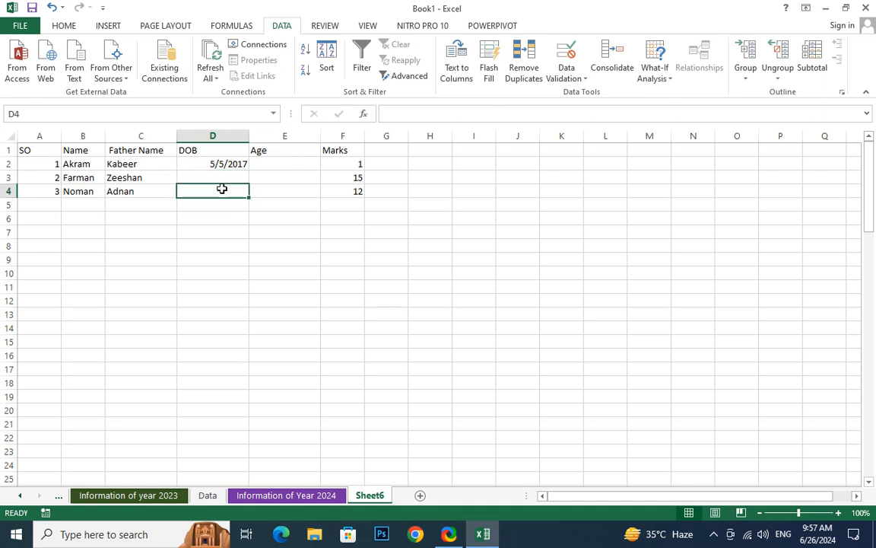
pyautogui.click(556, 79)
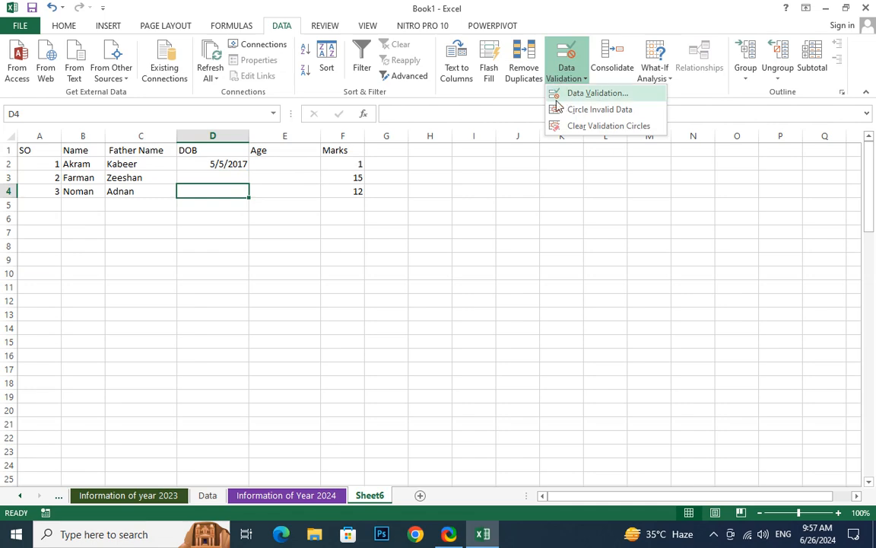
pyautogui.click(567, 93)
# - Head G1 as 'time' and give G2:G4 the Time number format
pyautogui.click(390, 150)
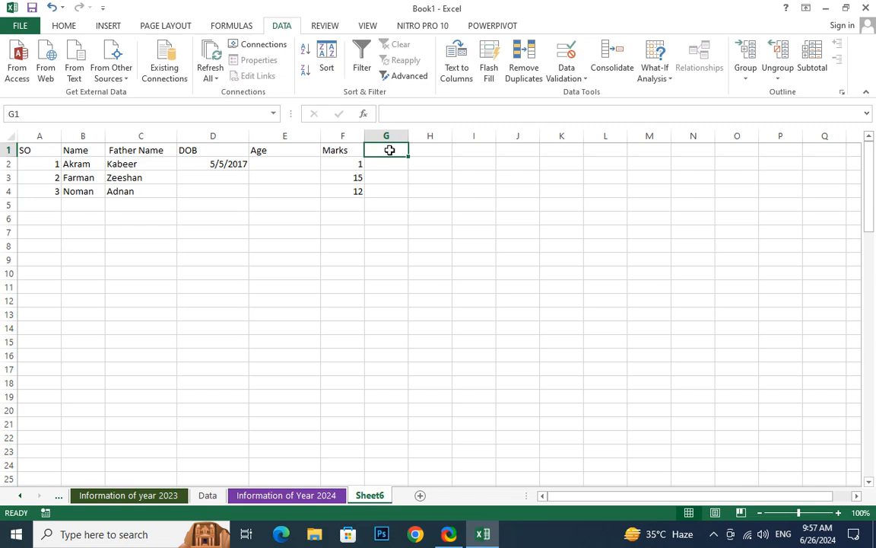
pyautogui.write('time')
pyautogui.press('Return')
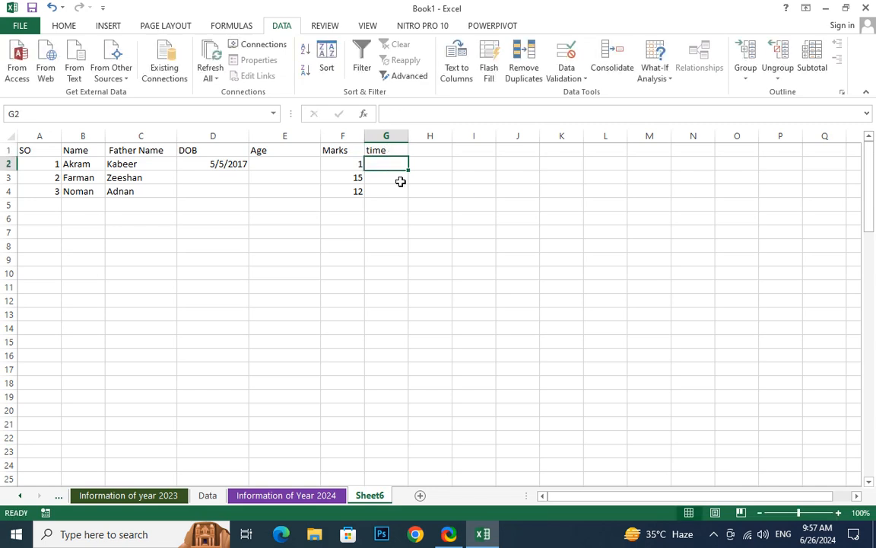
pyautogui.moveTo(403, 164); pyautogui.dragTo(399, 194)
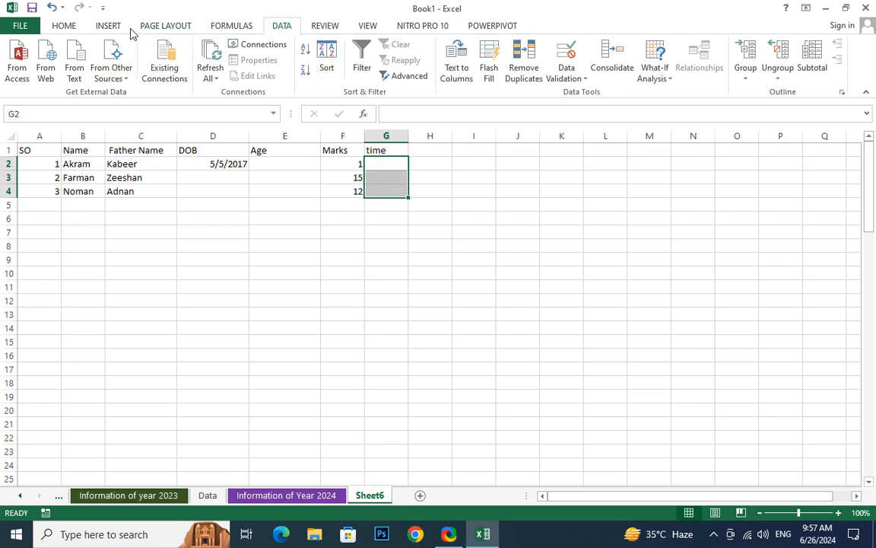
pyautogui.click(65, 26)
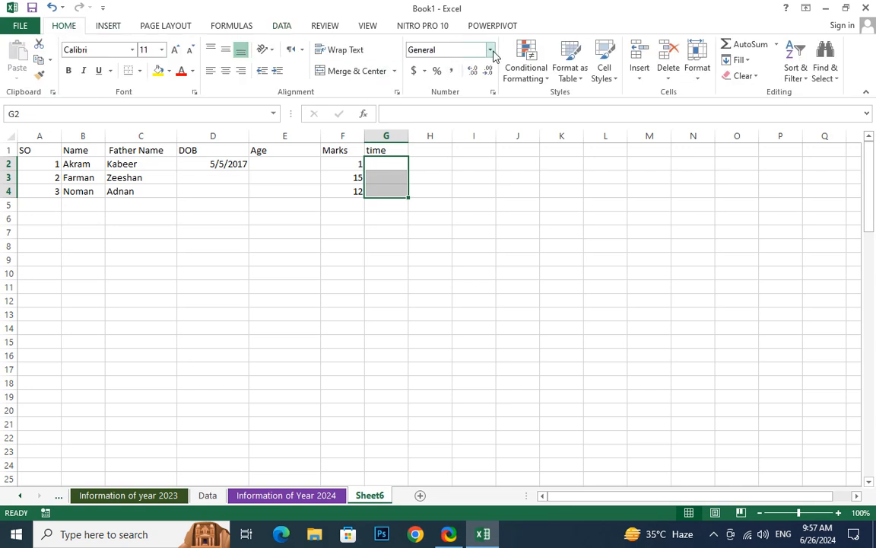
pyautogui.click(490, 51)
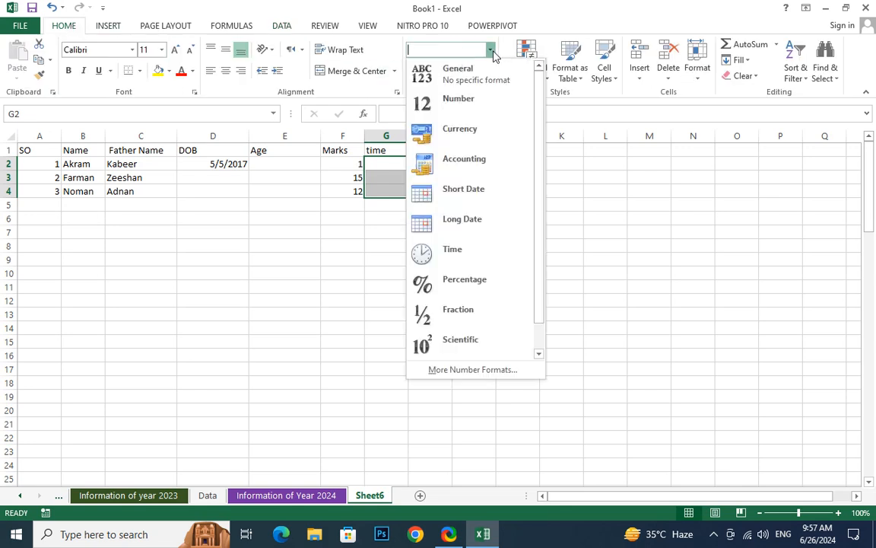
pyautogui.click(454, 262)
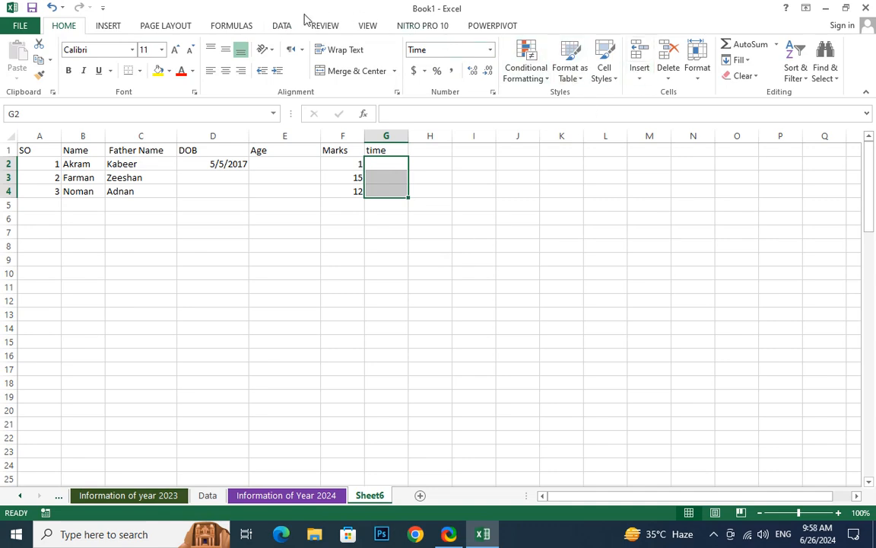
pyautogui.click(281, 25)
pyautogui.click(567, 80)
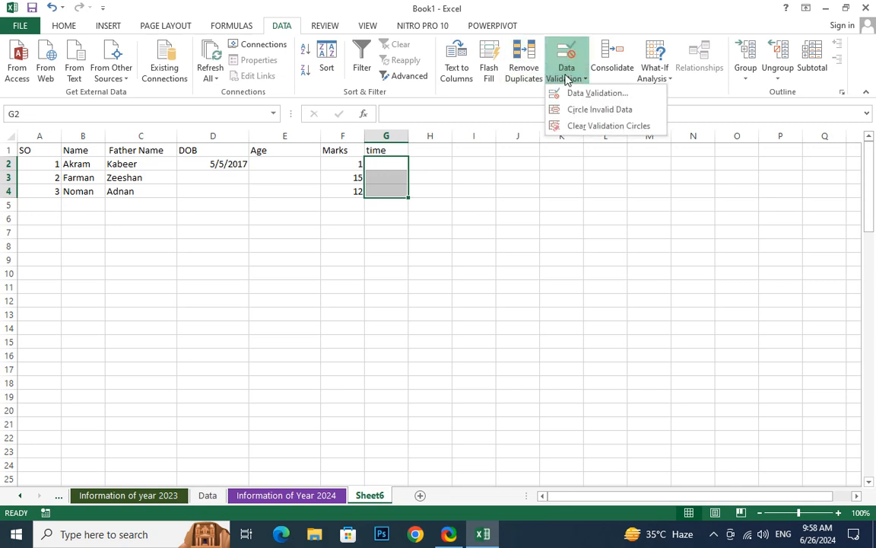
pyautogui.click(589, 94)
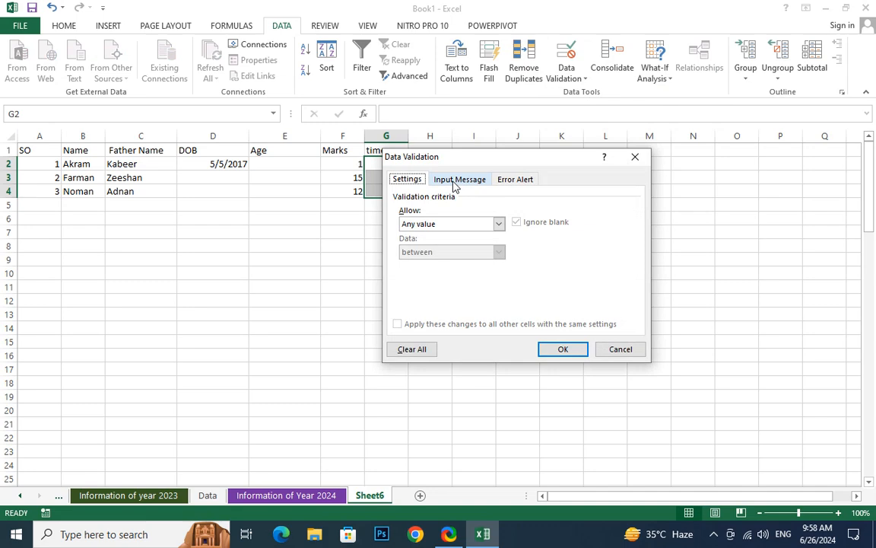
pyautogui.click(449, 224)
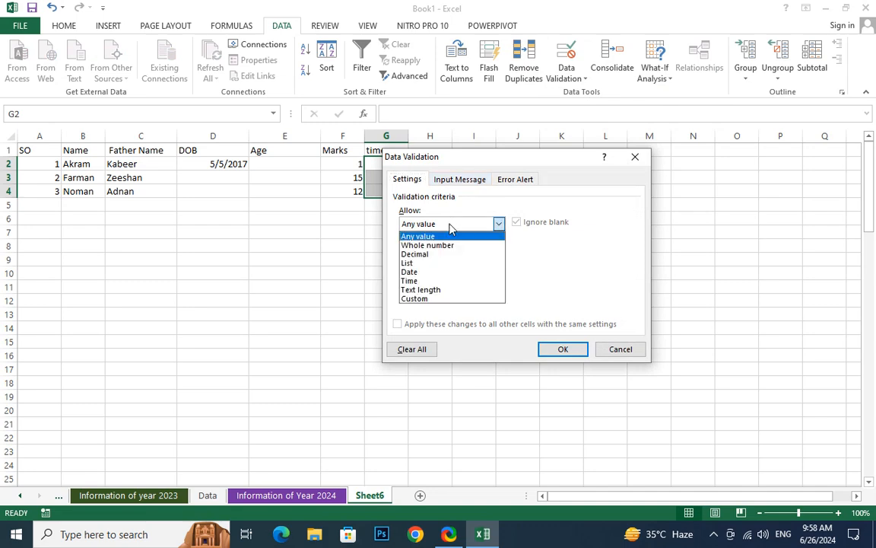
pyautogui.click(411, 278)
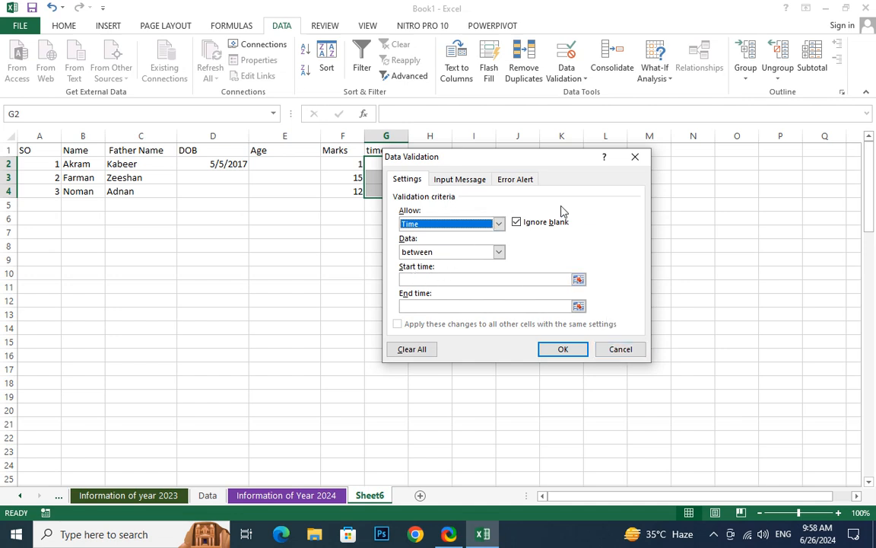
pyautogui.click(502, 183)
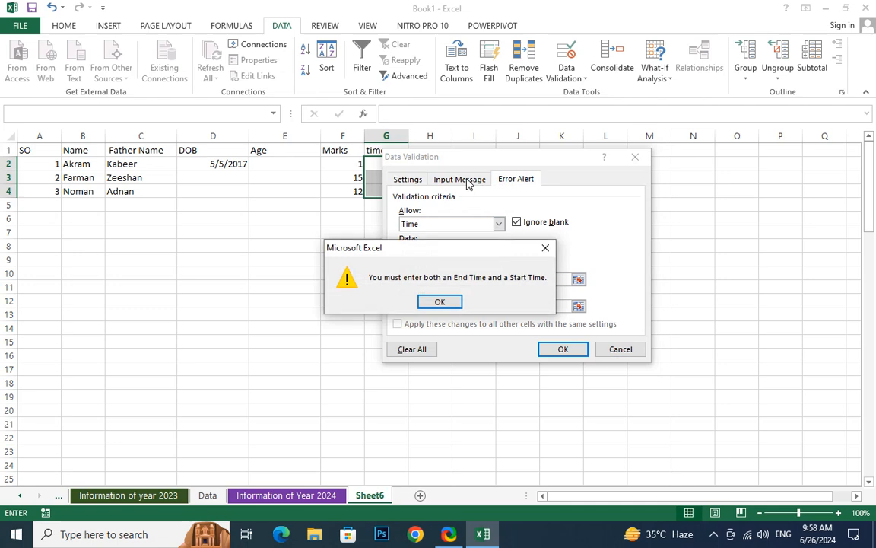
pyautogui.press('Return')
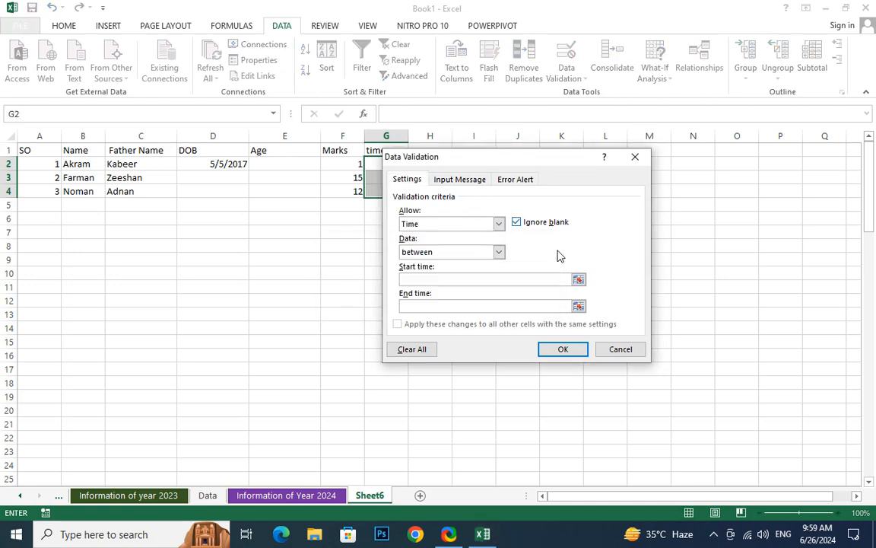
pyautogui.click(643, 349)
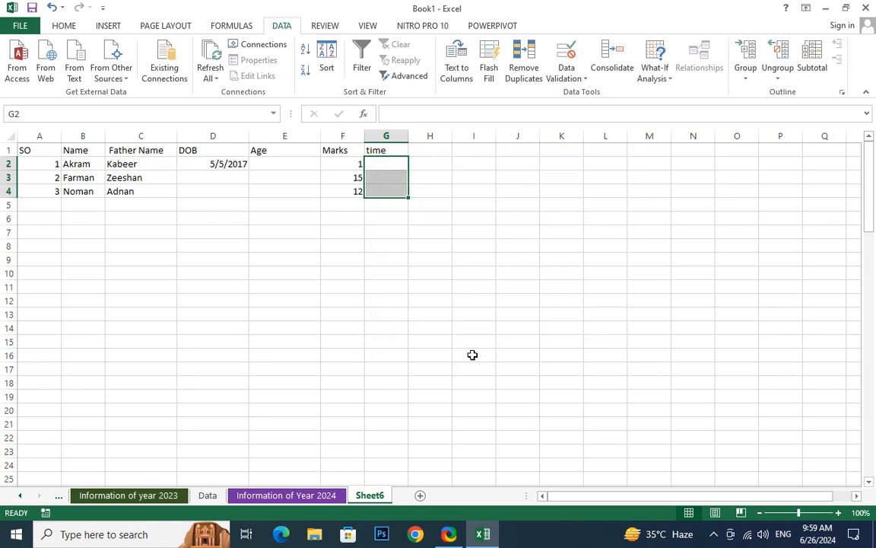
# - Add a new sheet, widen column A and type the heading Data in A1
pyautogui.click(418, 495)
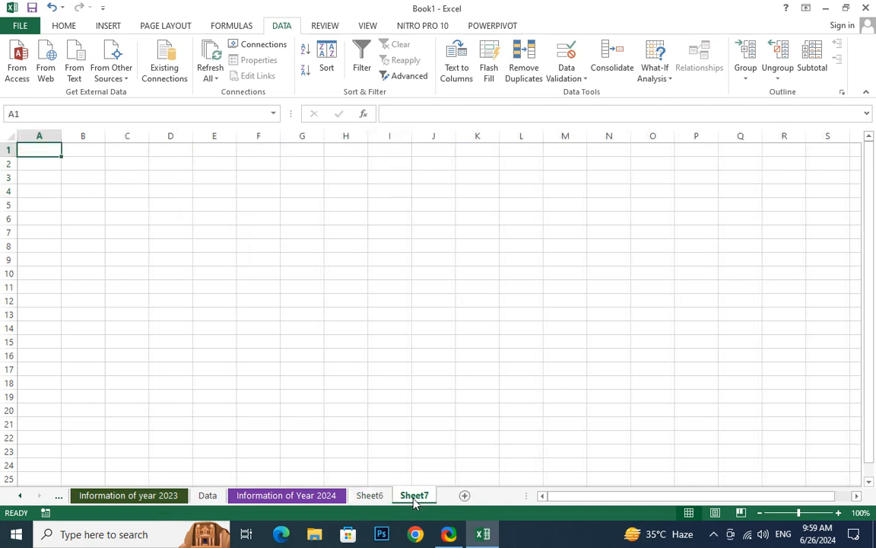
pyautogui.moveTo(62, 138); pyautogui.dragTo(148, 138)
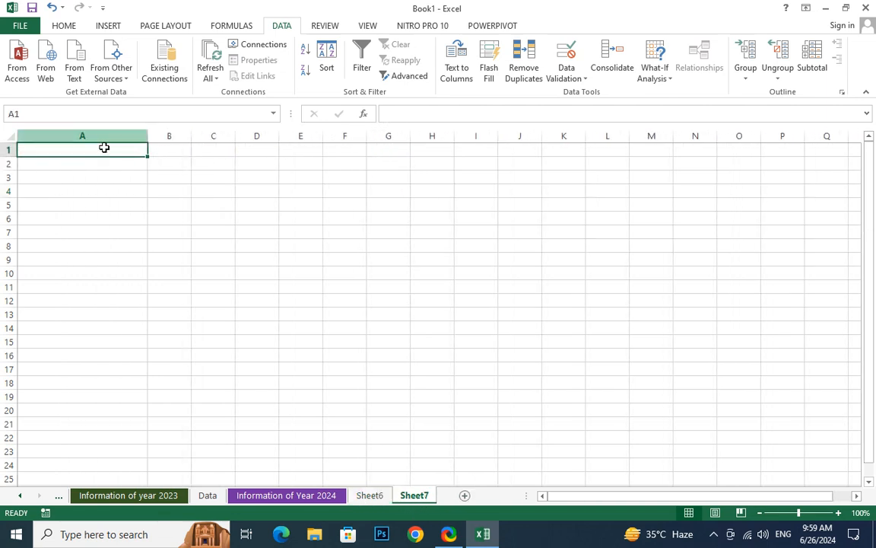
pyautogui.write('Dtat')
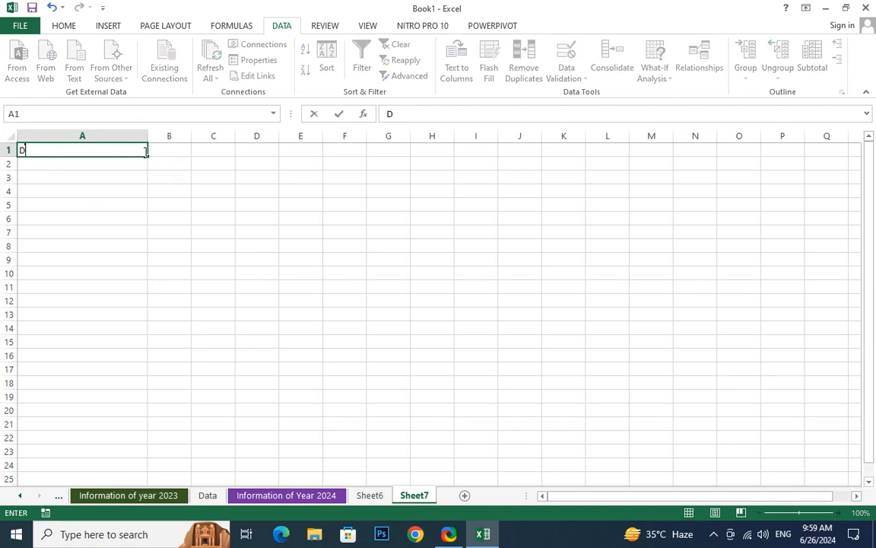
pyautogui.press('BackSpace')
pyautogui.press('BackSpace')
pyautogui.press('BackSpace')
pyautogui.write('ata')
pyautogui.press('Return')
# - Enter the formula =RAND() in A2
pyautogui.write('=rand')
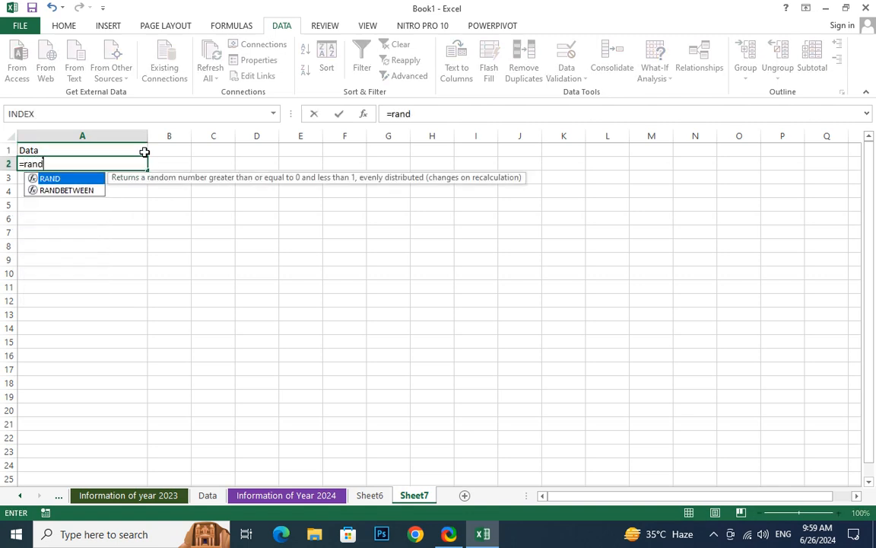
pyautogui.press('Return')
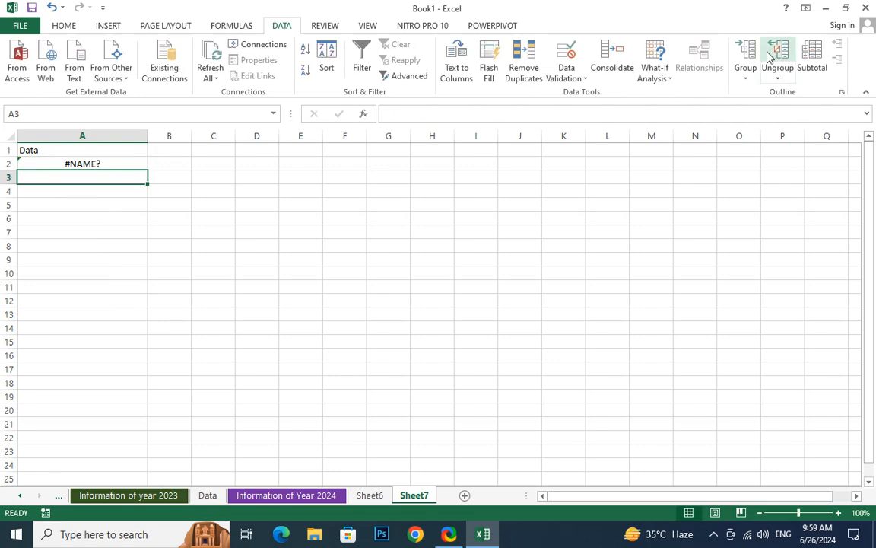
pyautogui.click(121, 163)
pyautogui.doubleClick(121, 163)
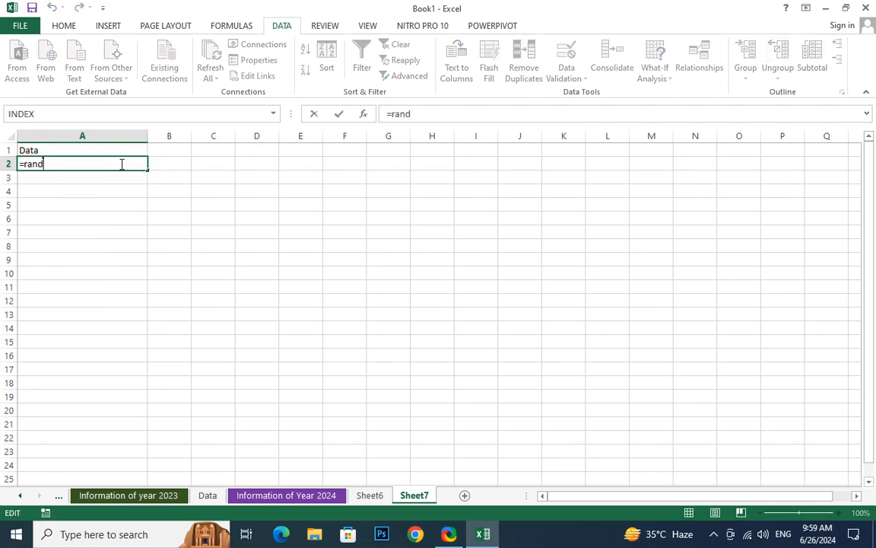
pyautogui.write('()')
pyautogui.press('Return')
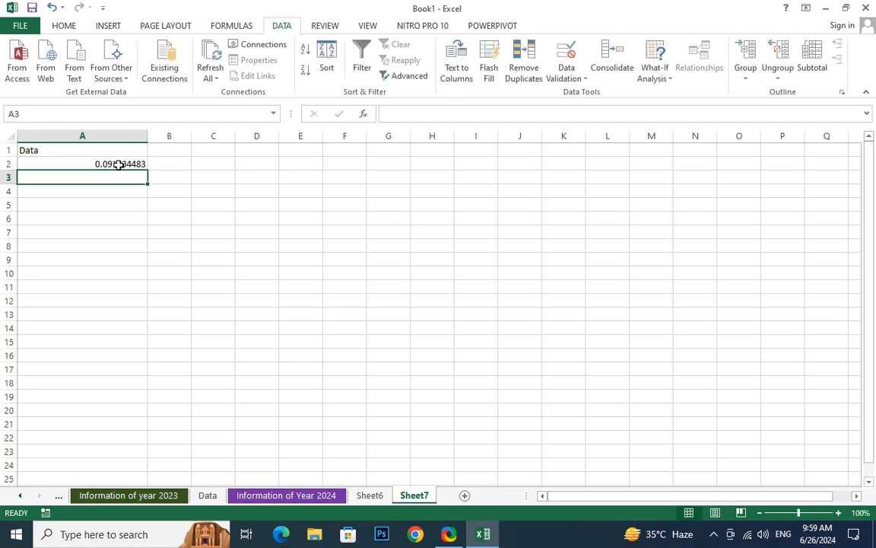
pyautogui.click(102, 162)
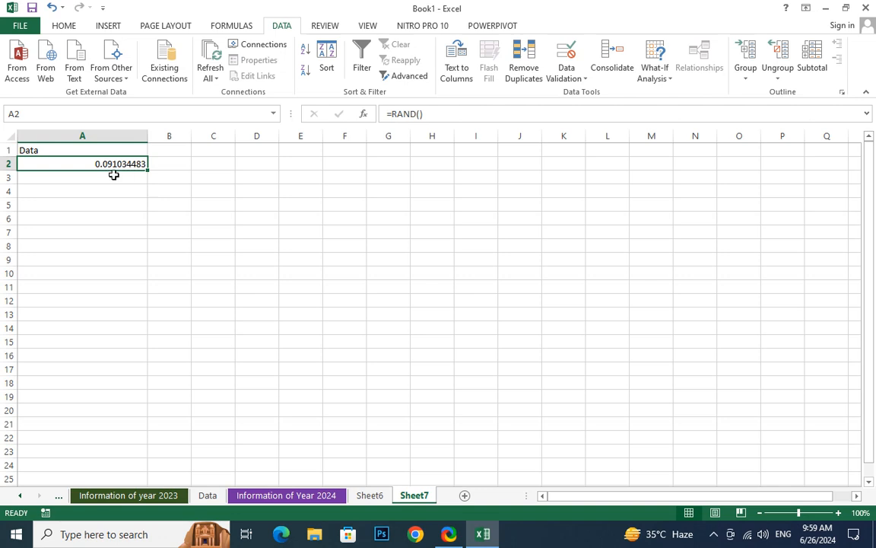
# - Change A2 to =RAND()*100 and fill it down to A10
pyautogui.click(116, 175)
pyautogui.click(113, 164)
pyautogui.click(439, 113)
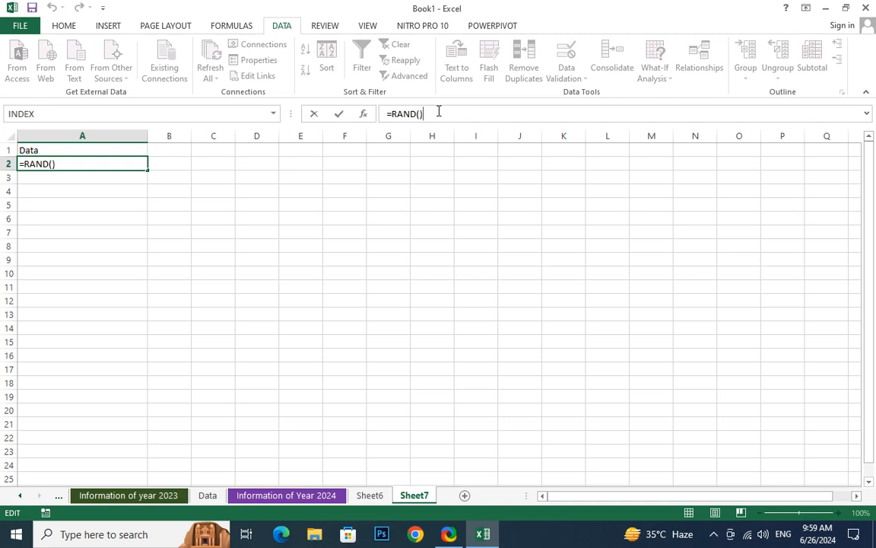
pyautogui.write('*100')
pyautogui.press('Return')
pyautogui.click(130, 163)
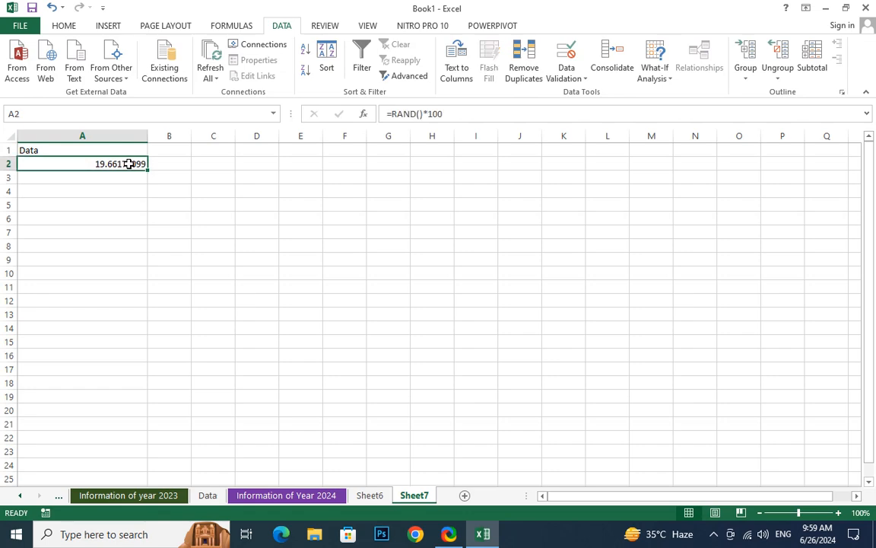
pyautogui.moveTo(147, 170); pyautogui.dragTo(133, 274)
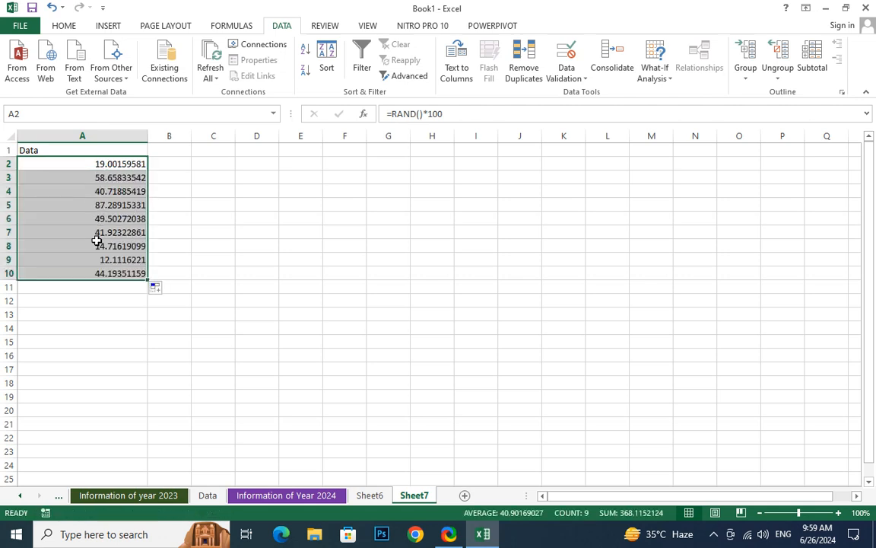
pyautogui.click(393, 115)
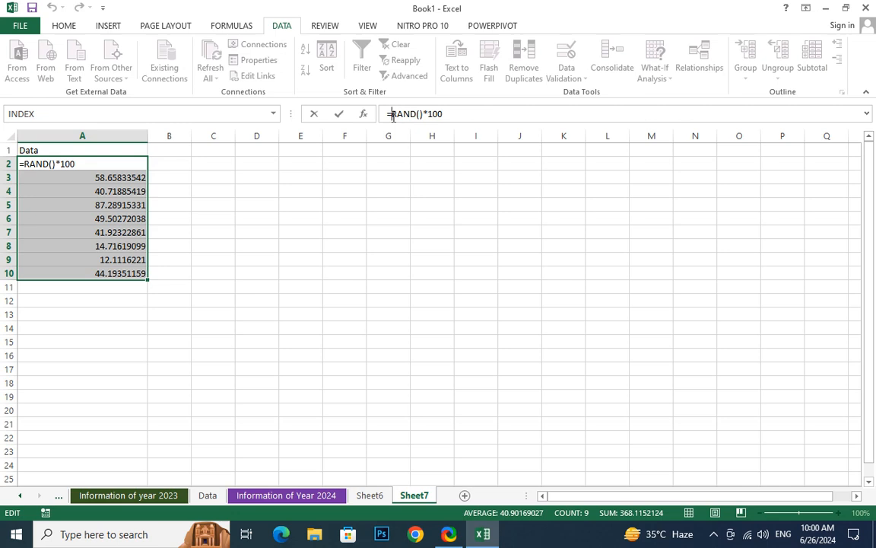
# - Change A2 to =ROUND(RAND()*100,0) and fill it down to A21
pyautogui.write('rou')
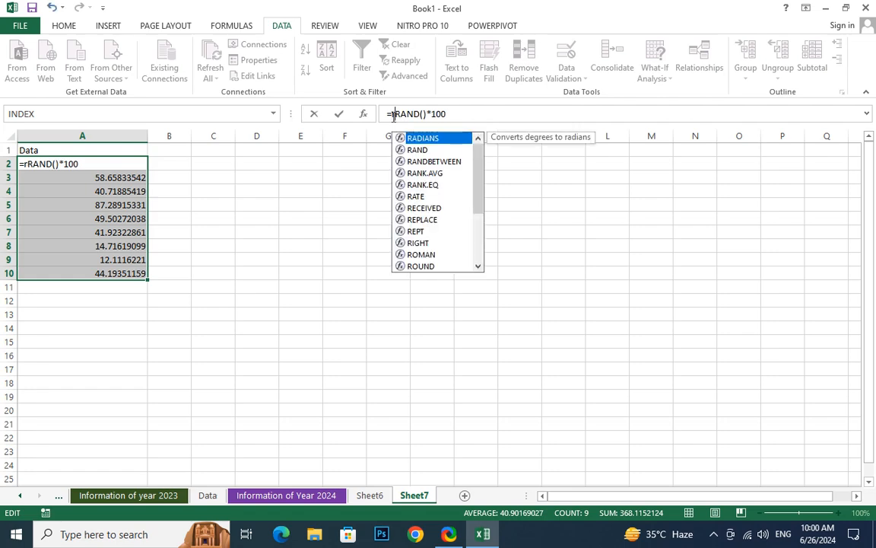
pyautogui.write('n')
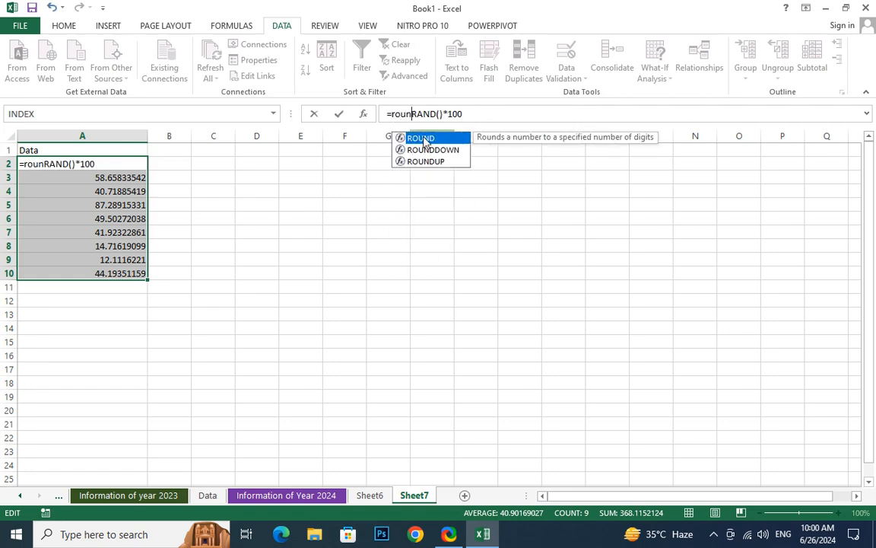
pyautogui.doubleClick(424, 138)
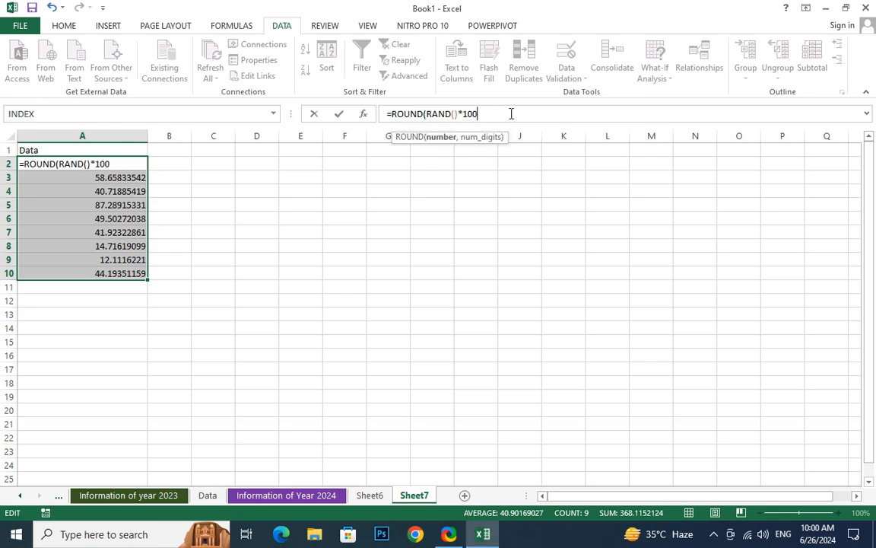
pyautogui.write(',0')
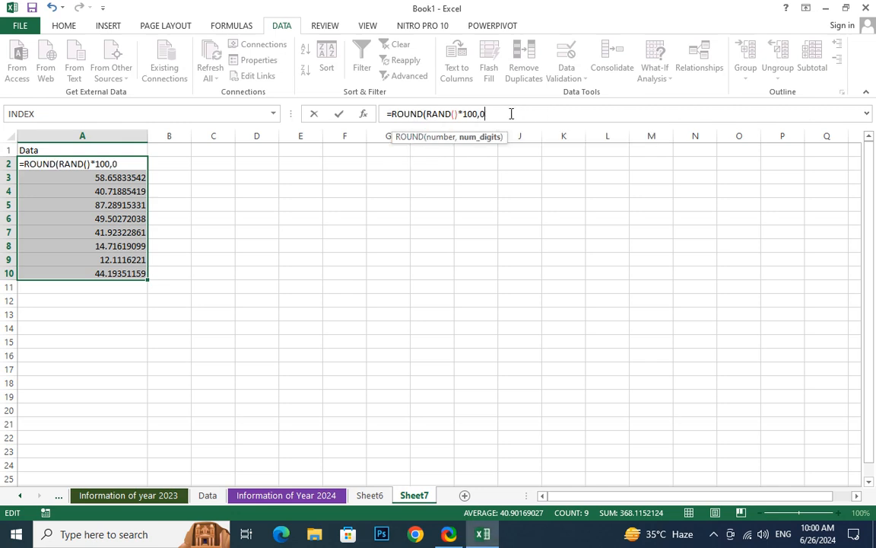
pyautogui.write(')')
pyautogui.press('Return')
pyautogui.click(108, 166)
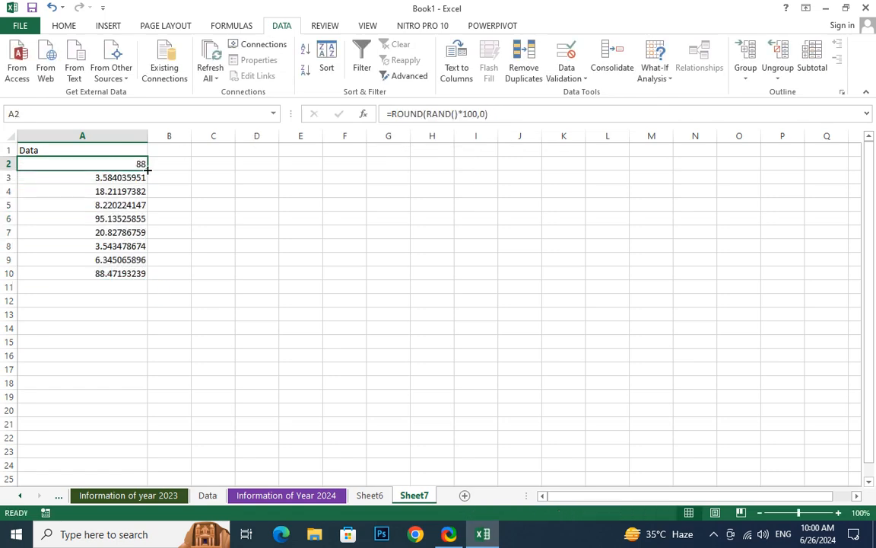
pyautogui.moveTo(149, 170); pyautogui.dragTo(149, 426)
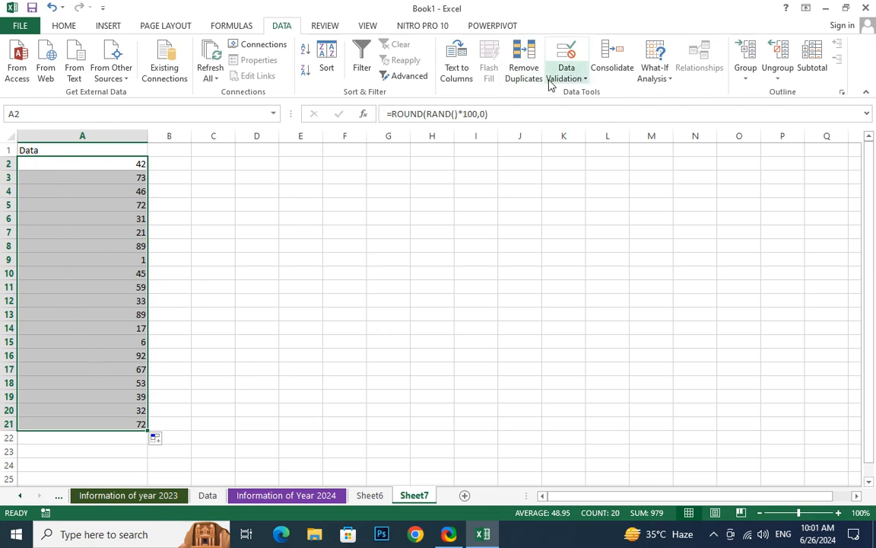
# - Give A2:A21 a validation rule allowing whole numbers, minimum 18, maximum 60
pyautogui.click(572, 76)
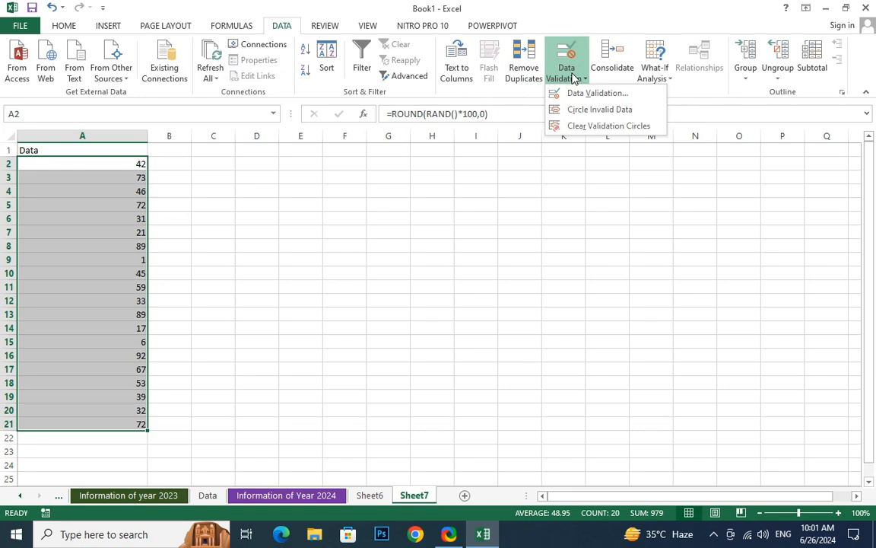
pyautogui.click(596, 111)
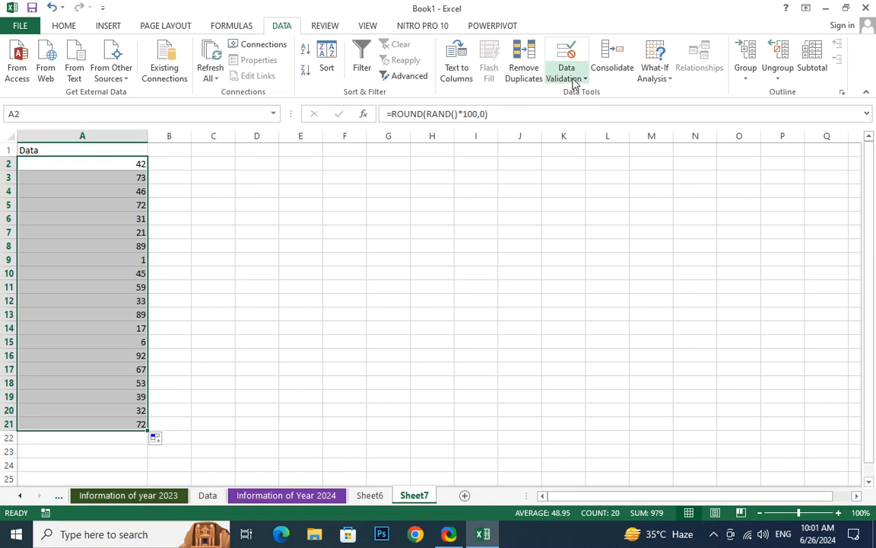
pyautogui.click(575, 82)
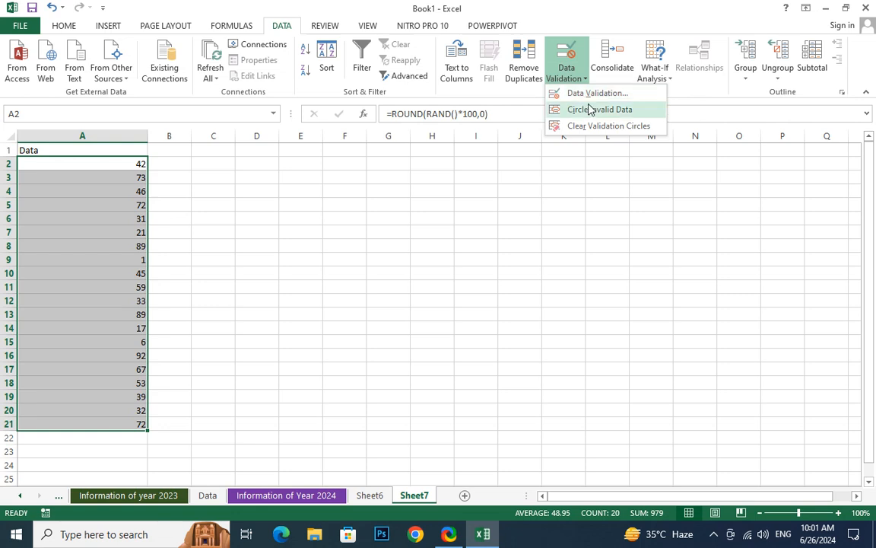
pyautogui.click(595, 96)
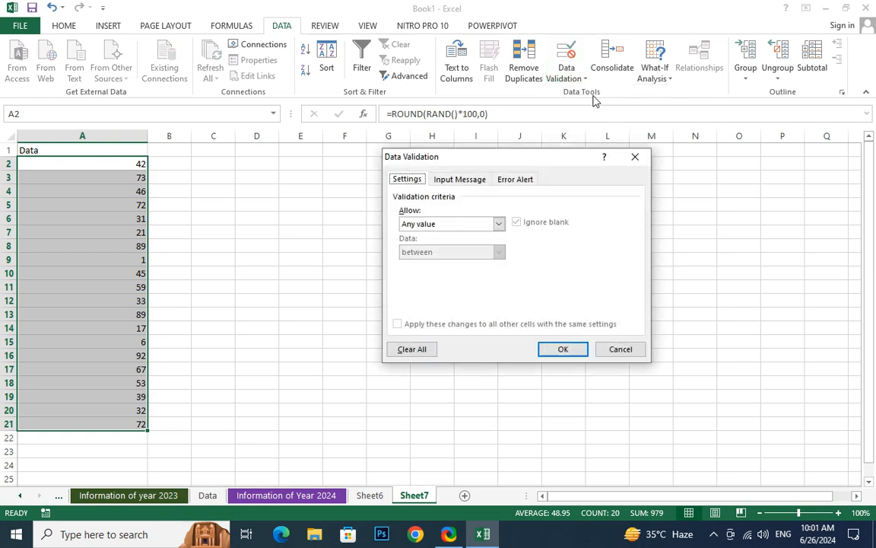
pyautogui.click(454, 223)
pyautogui.click(438, 246)
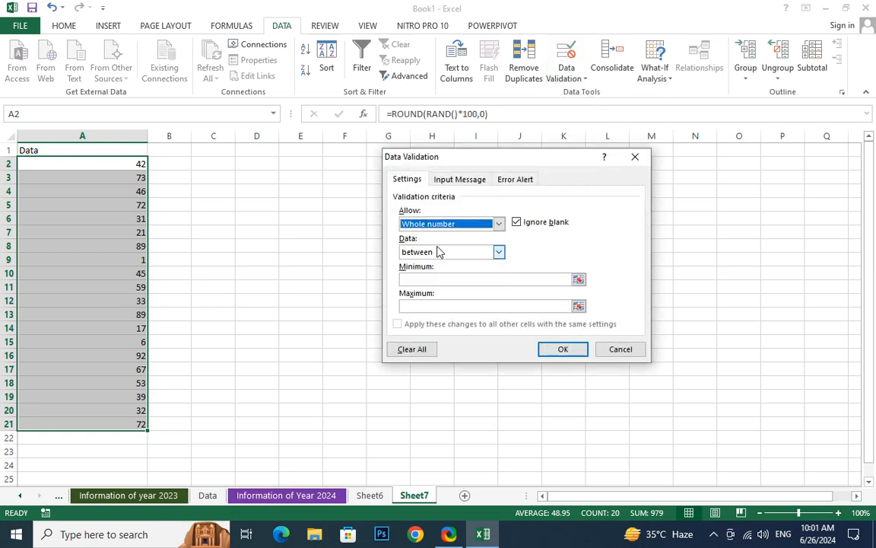
pyautogui.click(432, 278)
pyautogui.write('18')
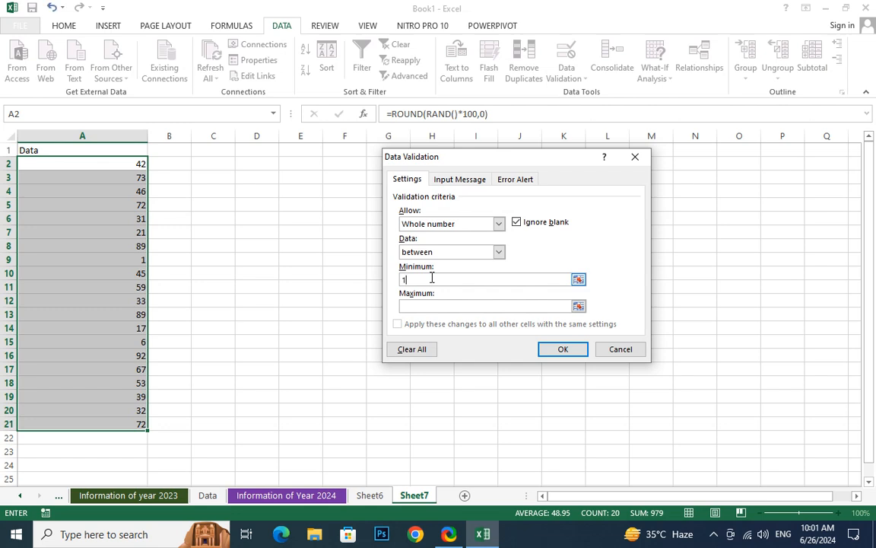
pyautogui.click(421, 308)
pyautogui.write('60')
pyautogui.click(550, 350)
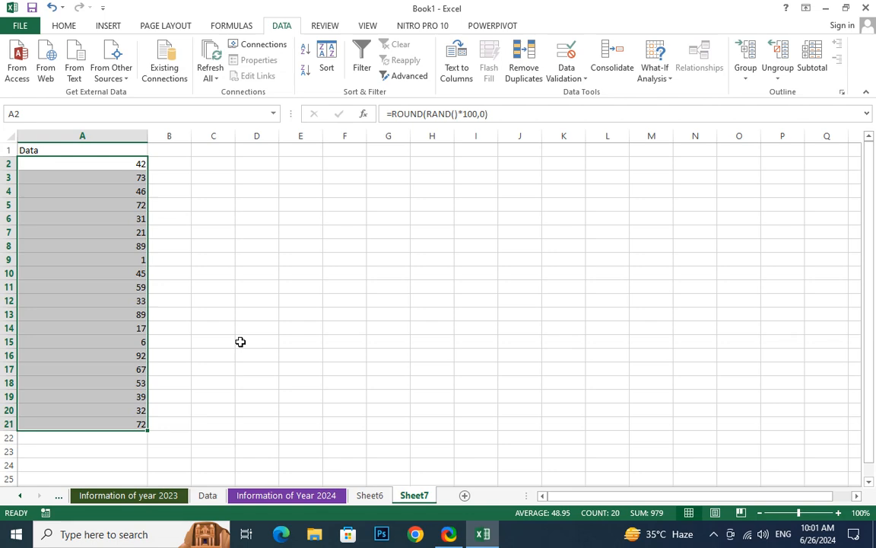
# - Circle the out-of-range values such as 73, 89, 1 and 6 in red
pyautogui.click(576, 79)
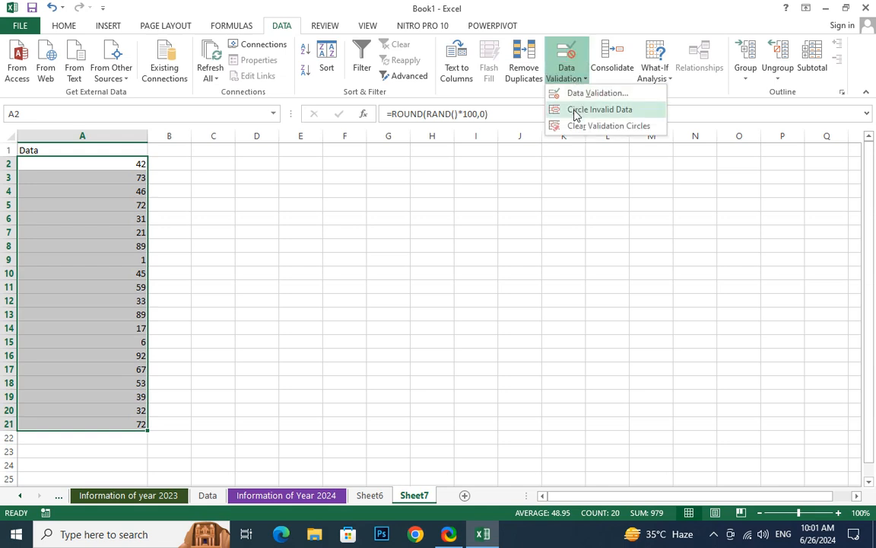
pyautogui.click(577, 110)
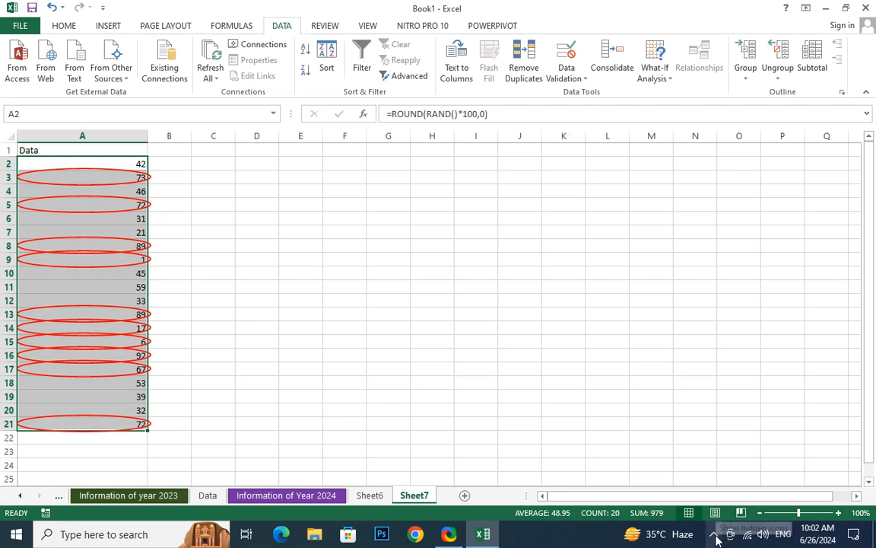
pyautogui.click(576, 79)
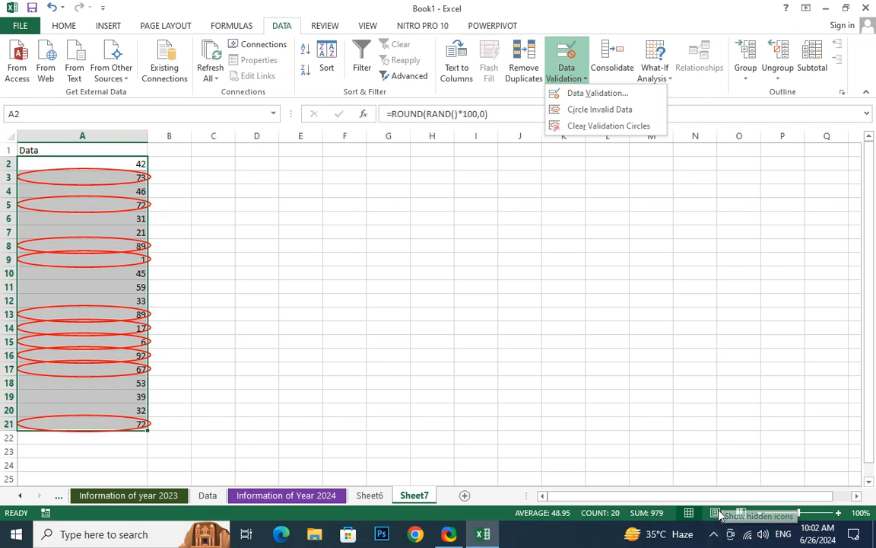
pyautogui.click(715, 534)
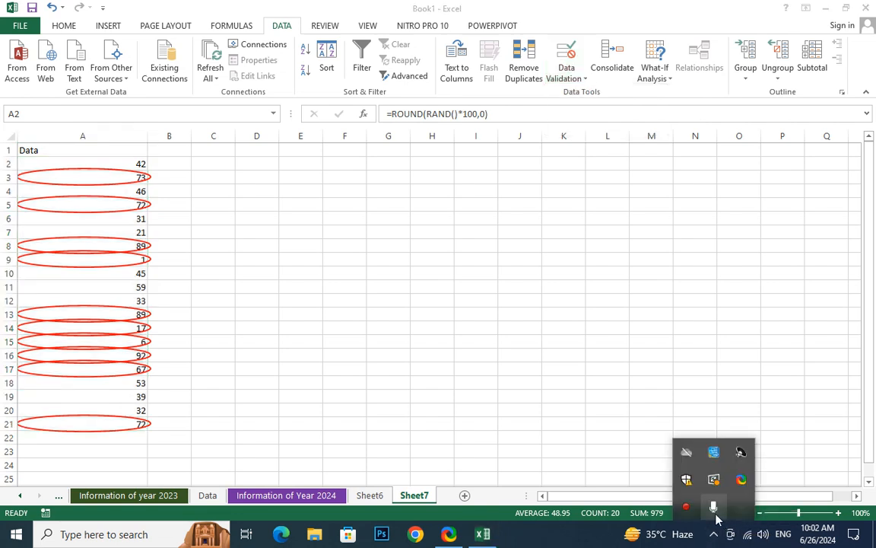